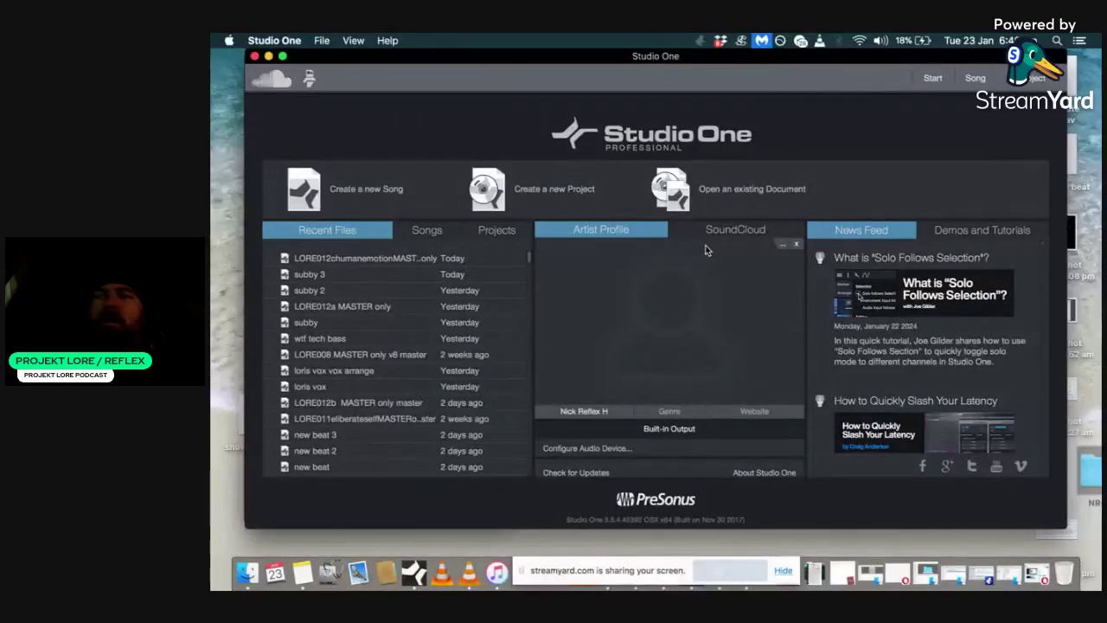
Open the recent song "subby 3" and return the playback cursor to the start of the song
click(314, 276)
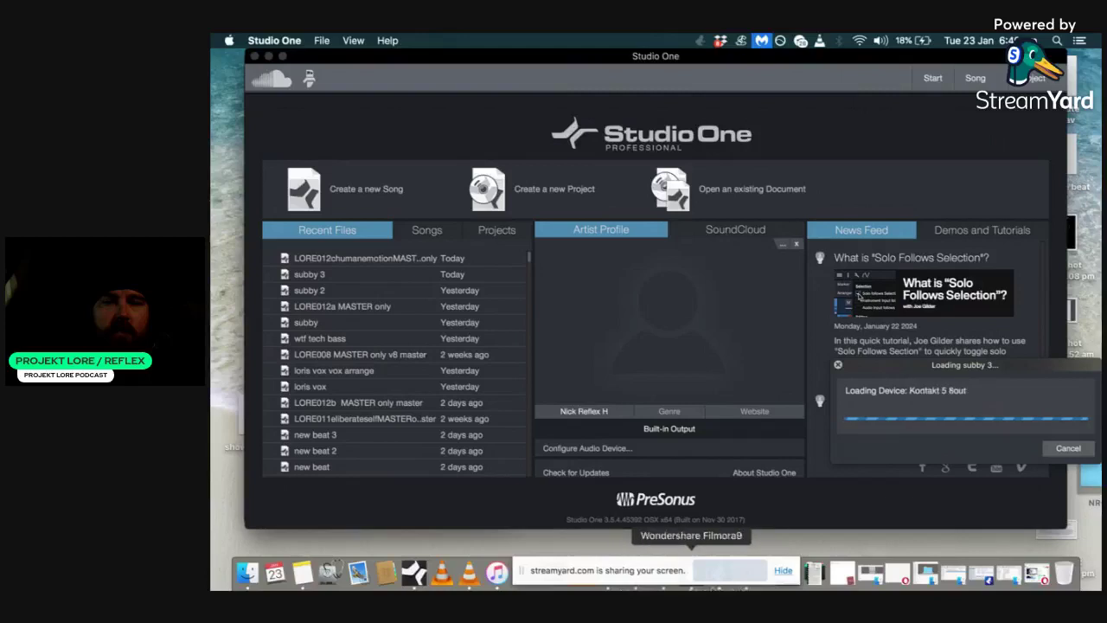
click(604, 581)
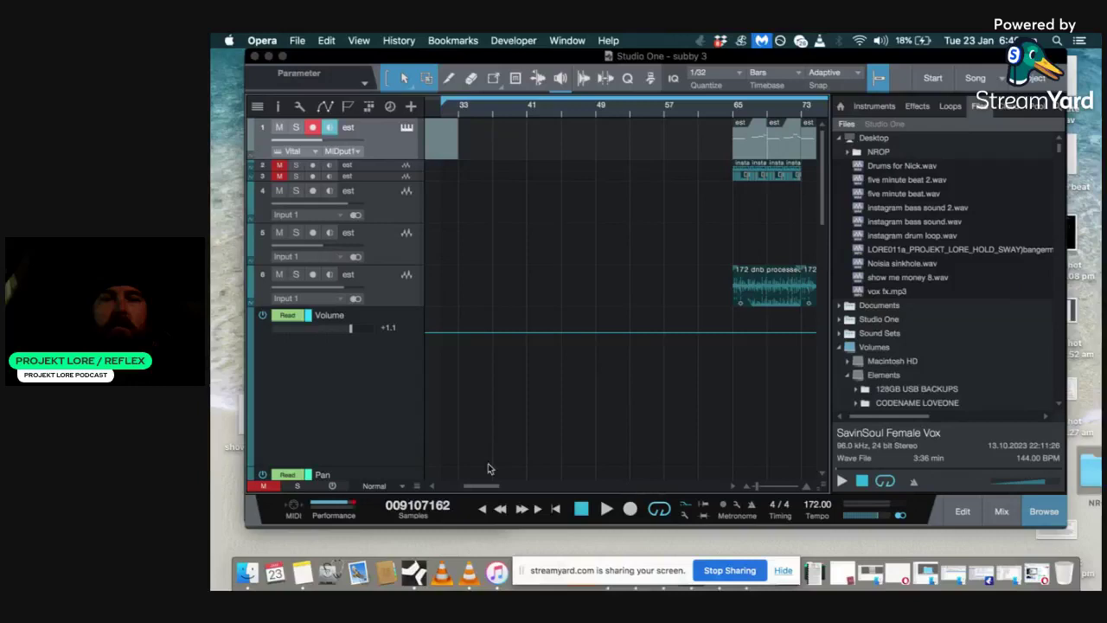
click(584, 517)
click(584, 518)
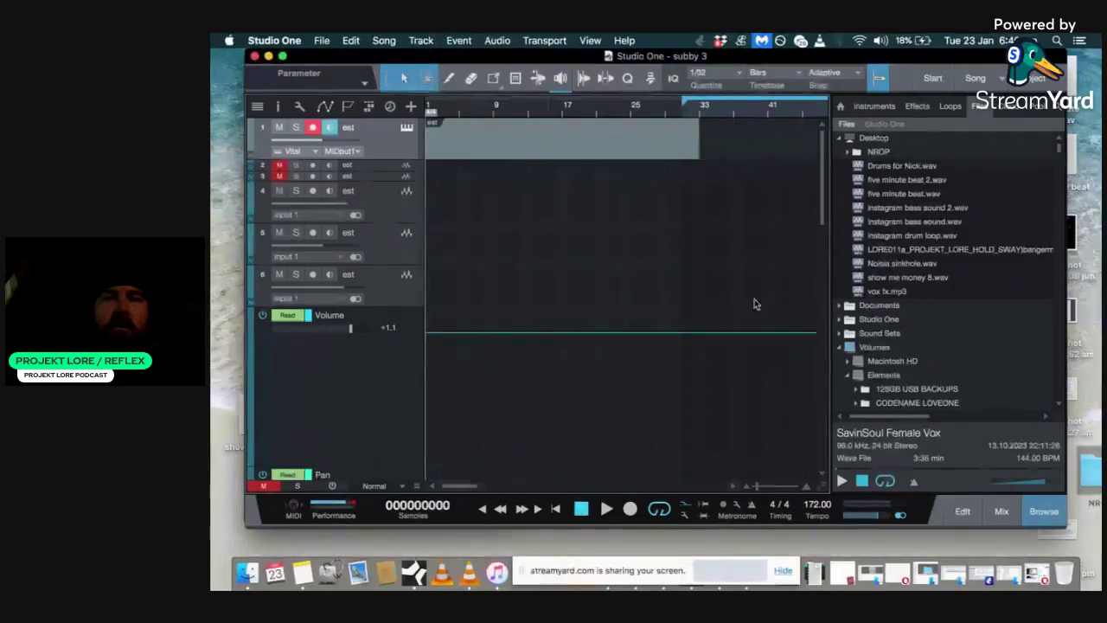
Look over the whole song arrangement and its list of tracks
scroll(823, 303, down, 5)
scroll(824, 303, up, 5)
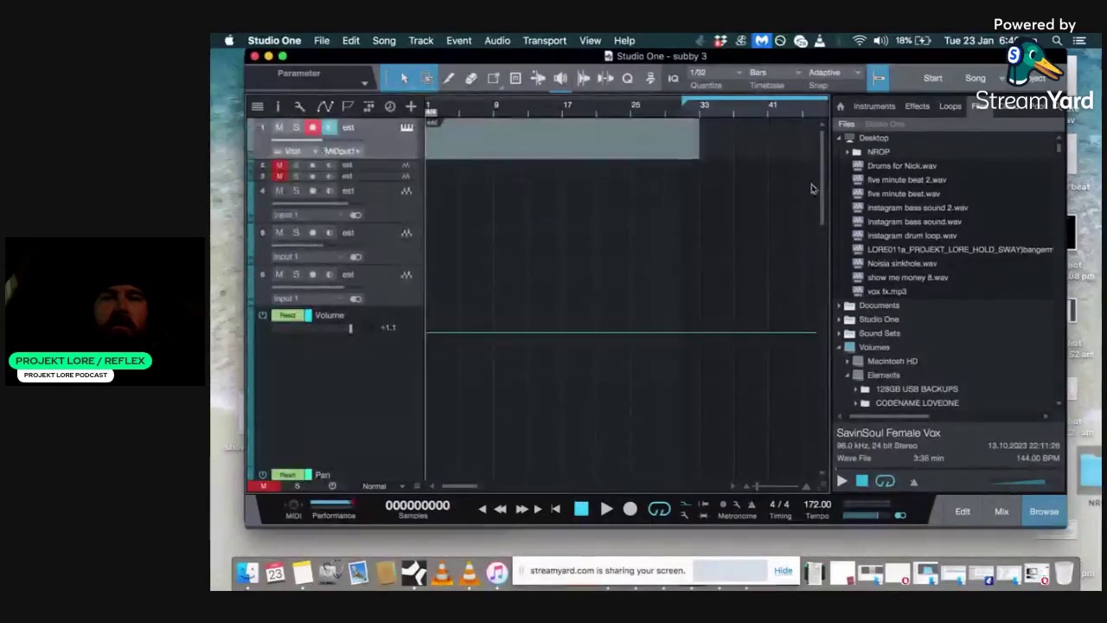
drag(749, 490, 744, 494)
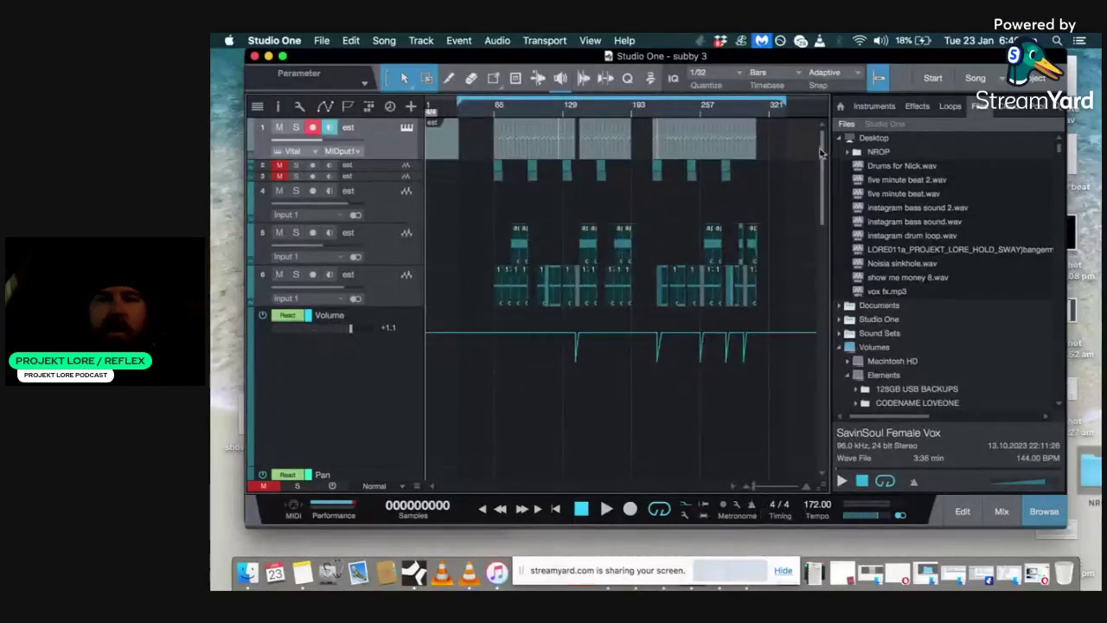
scroll(819, 308, down, 8)
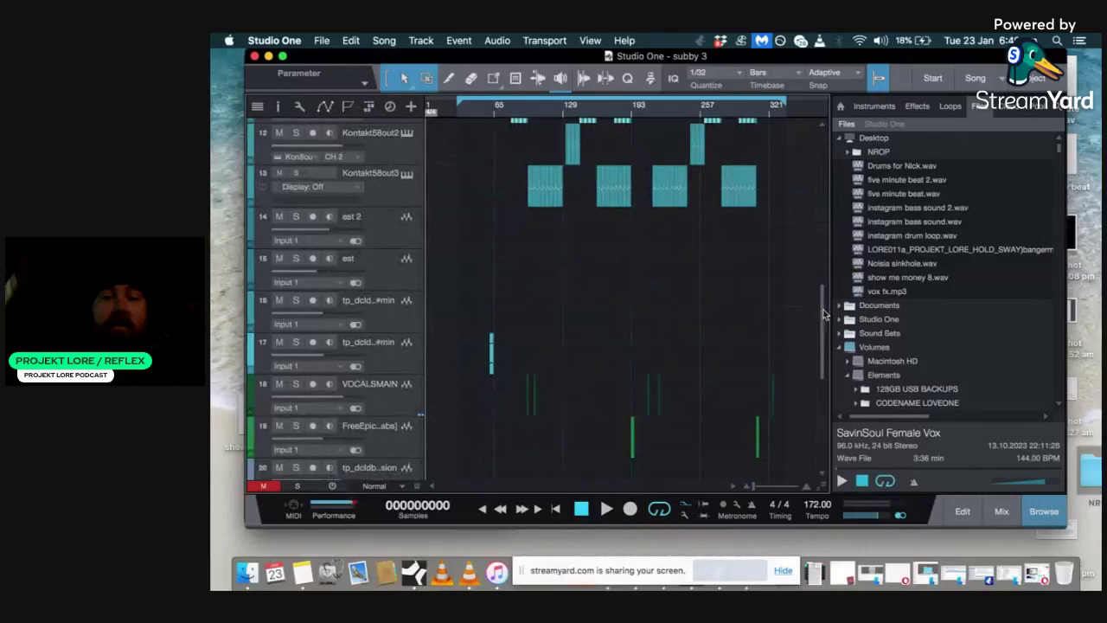
scroll(824, 316, up, 8)
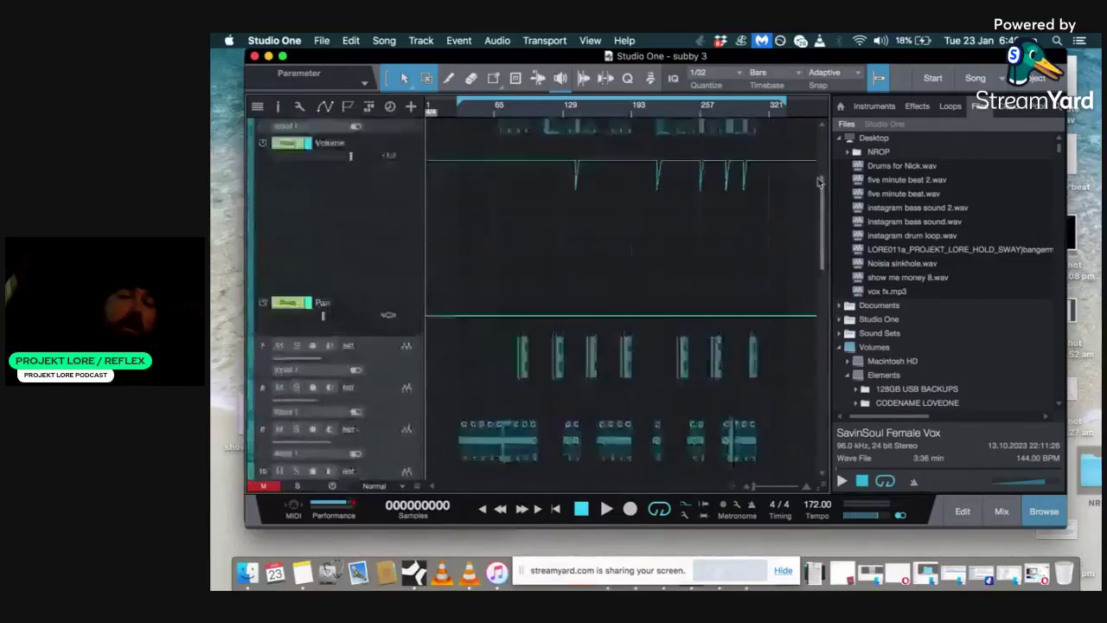
Enlarge the song window to fill the whole screen
click(282, 55)
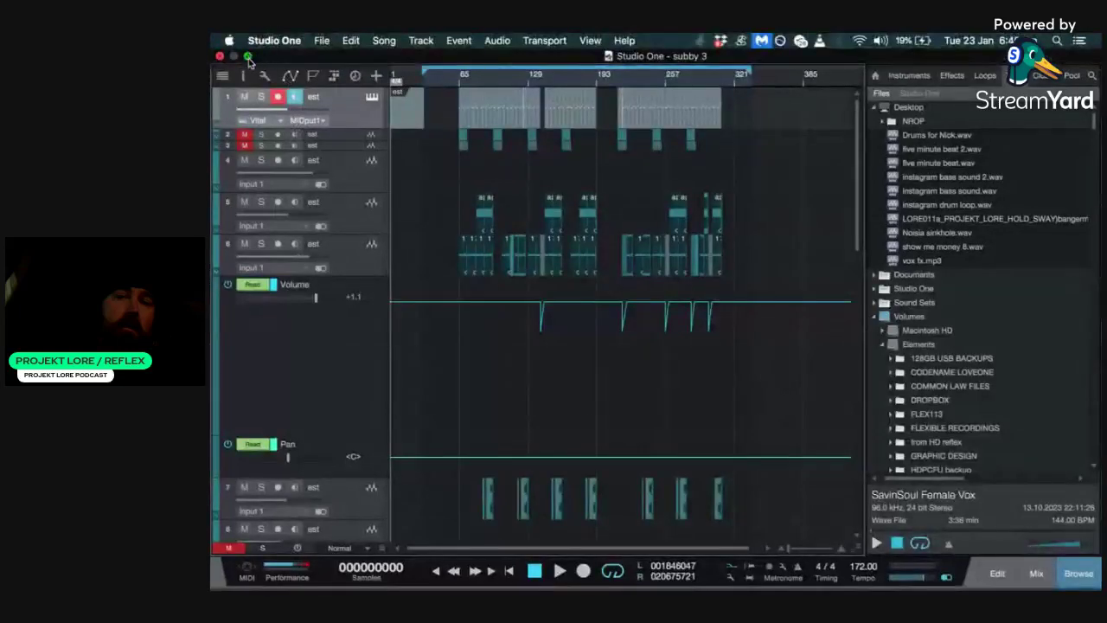
click(249, 58)
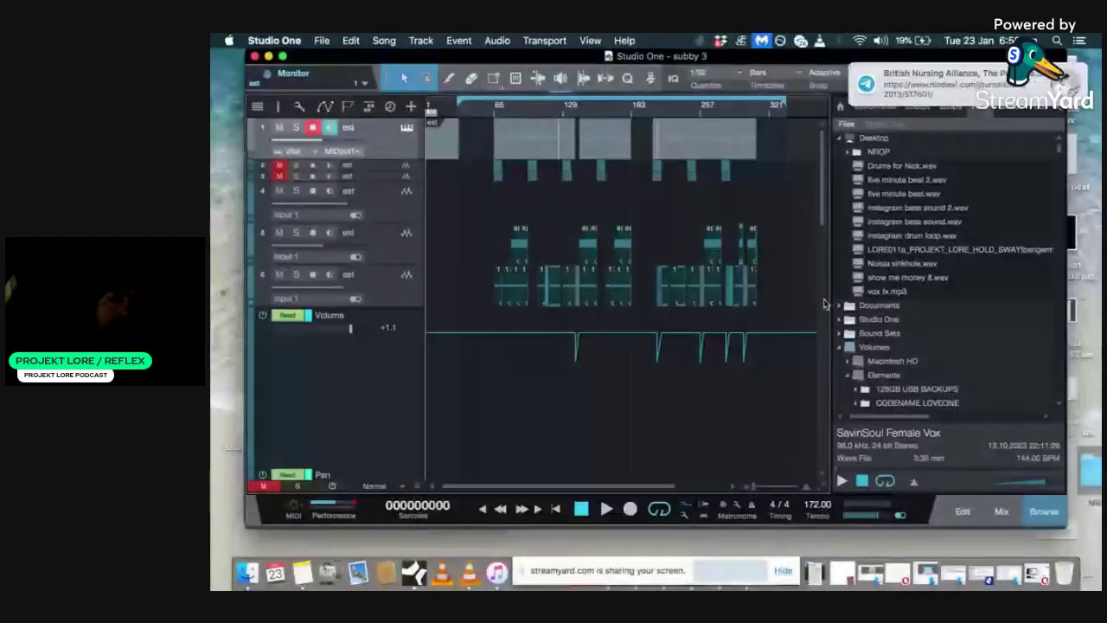
click(282, 55)
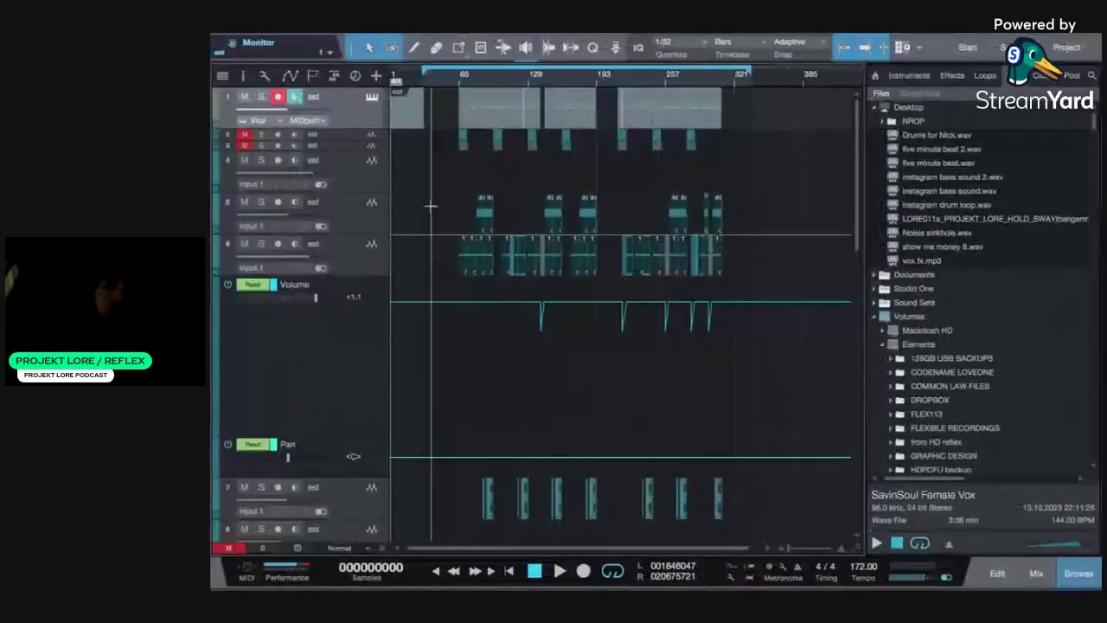
Place the playback cursor at bar 65 and solo track 6 with the "172 dnb" drum clips
drag(859, 212, 857, 161)
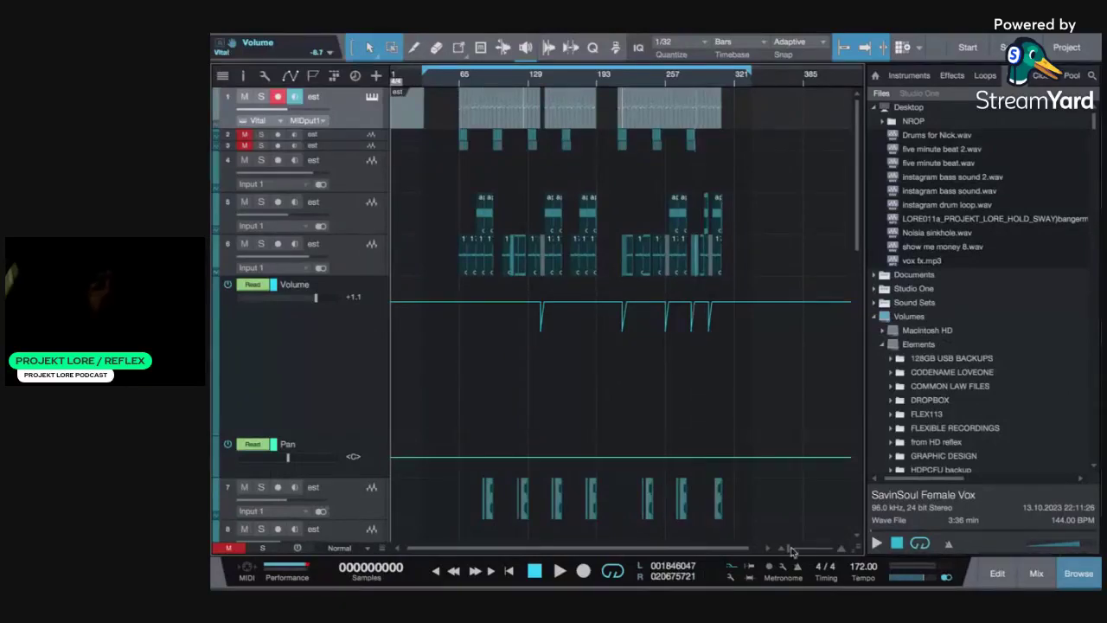
drag(793, 551, 813, 551)
mouse_move(485, 547)
mouse_down()
mouse_move(467, 545)
mouse_move(478, 550)
mouse_up()
click(494, 75)
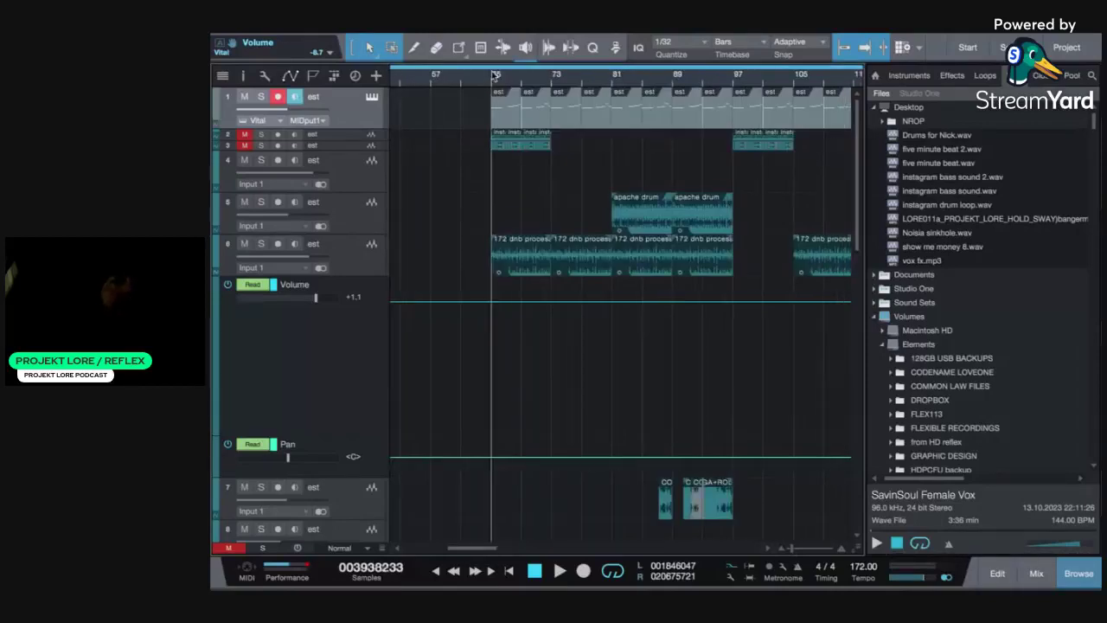
click(261, 245)
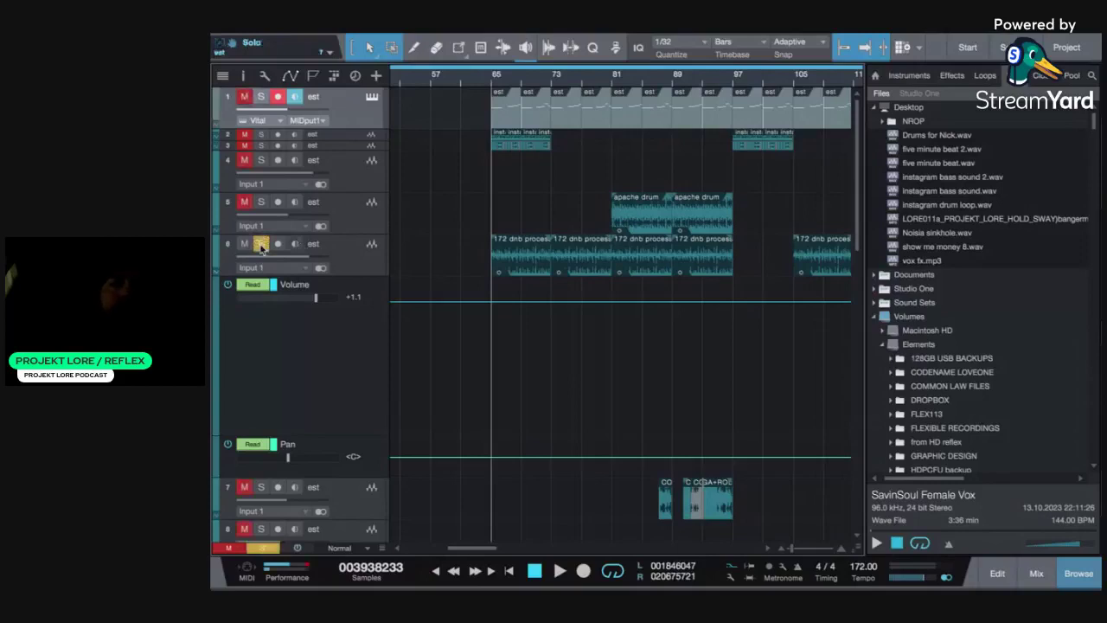
Listen to the soloed drum loop from bar 65, pausing and resuming once before stopping playback
key(space)
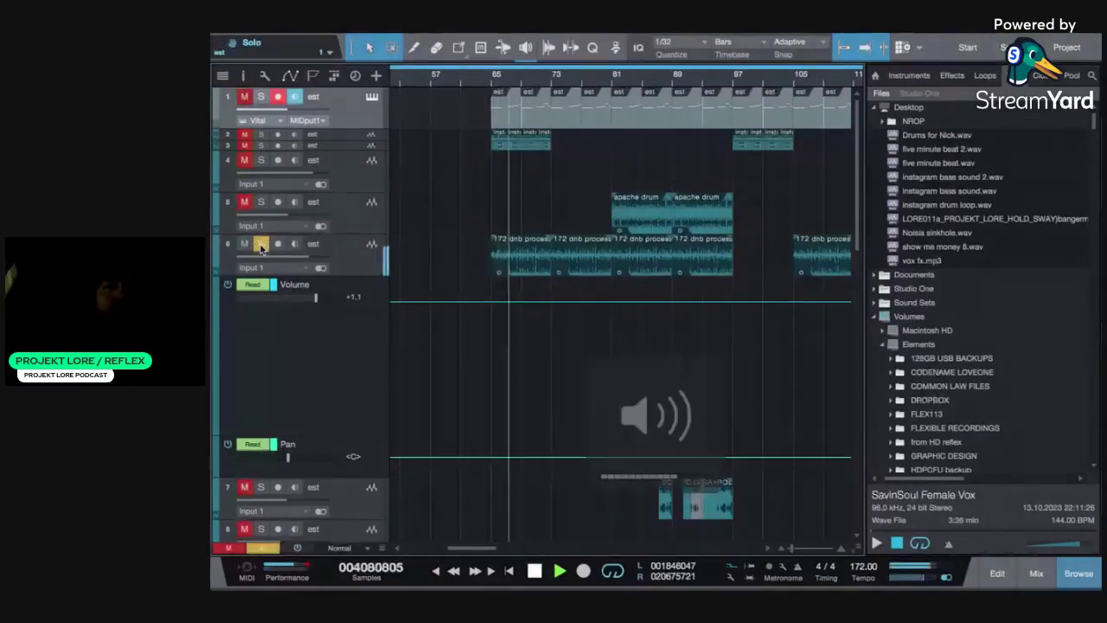
key(space)
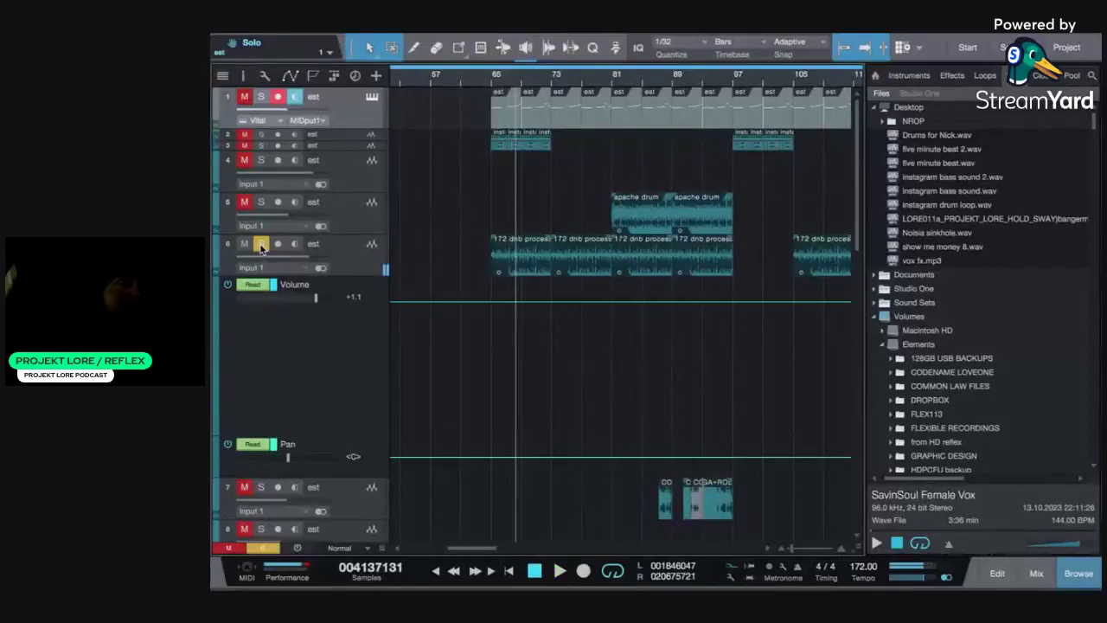
key(space)
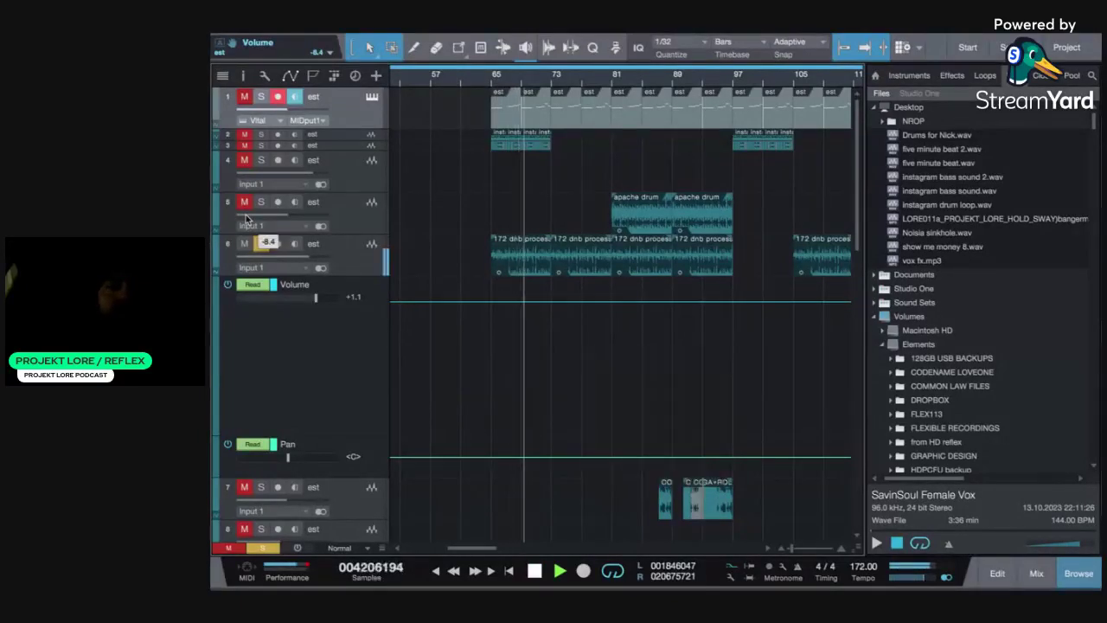
key(space)
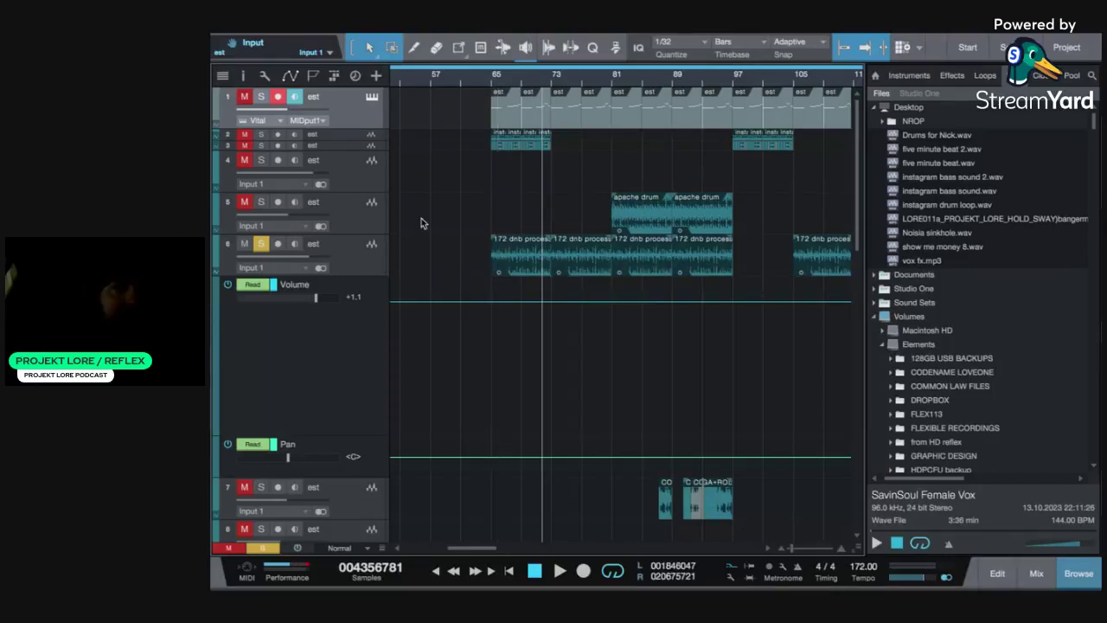
Show the mixer and expand the Bus 3 channel to display its insert effects
key(F3)
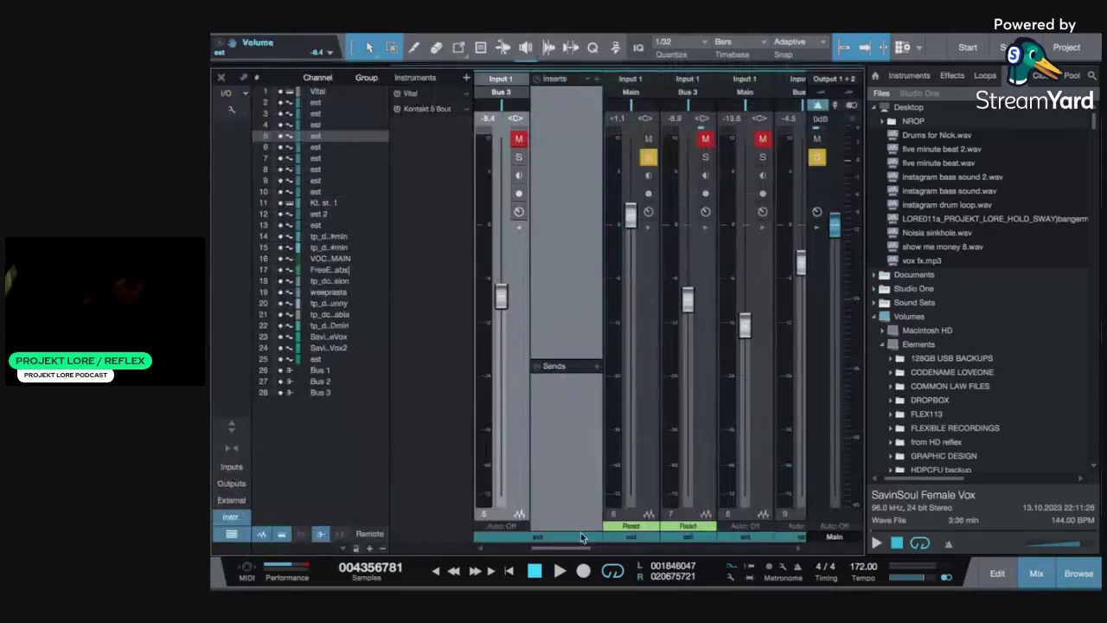
click(789, 549)
click(789, 550)
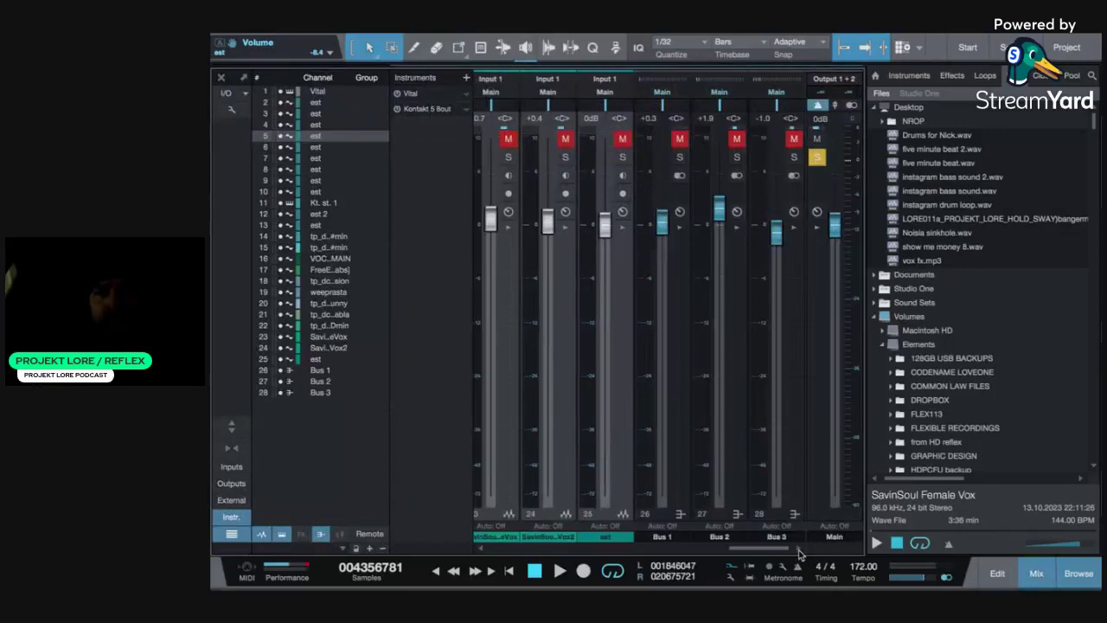
click(802, 247)
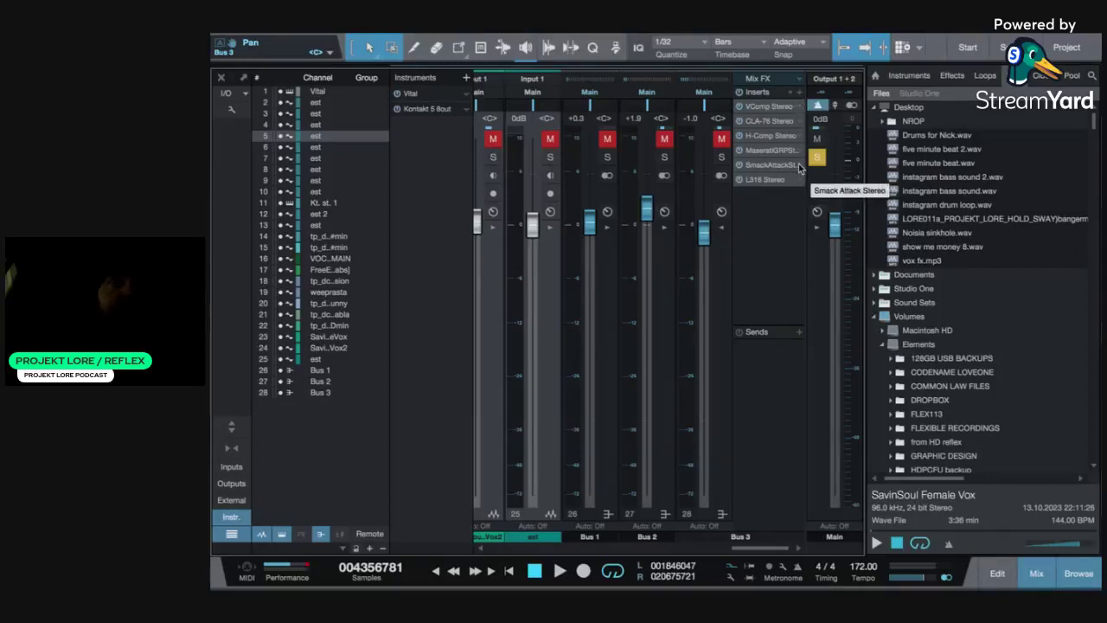
Open the VComp Stereo insert on Bus 3 and position its window clear of the Bus 3 insert list
click(777, 112)
drag(726, 73, 530, 78)
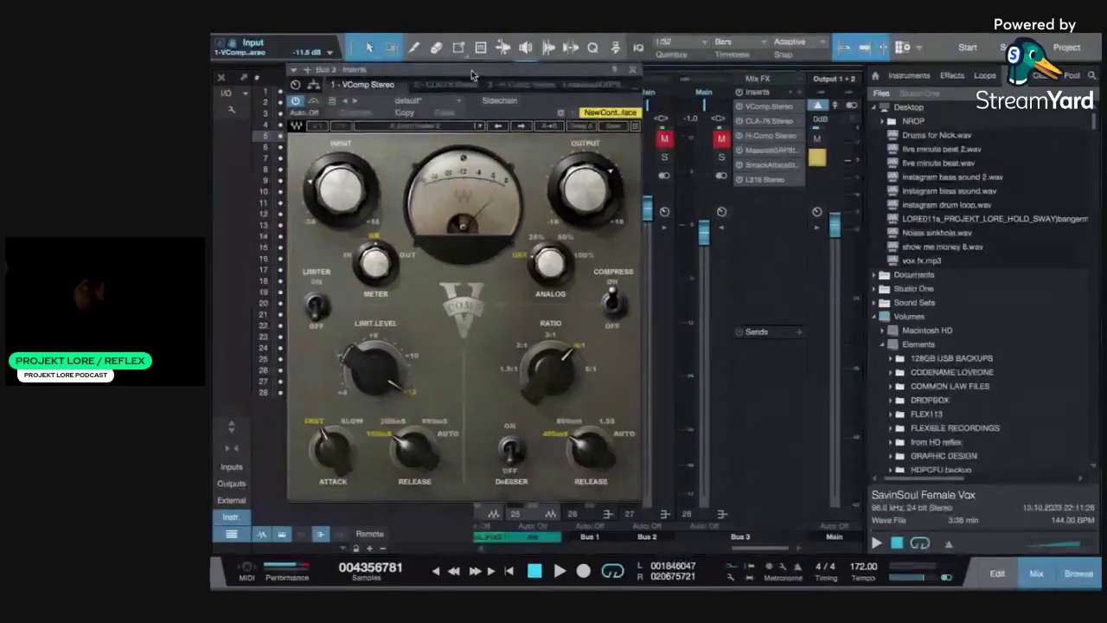
drag(470, 72, 449, 74)
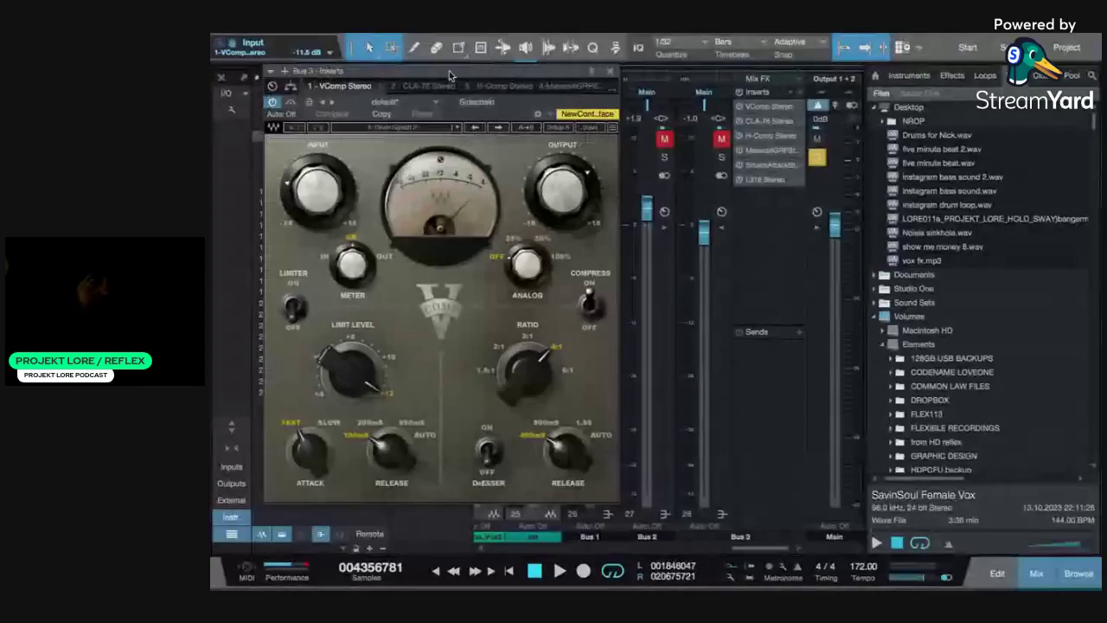
drag(450, 72, 433, 76)
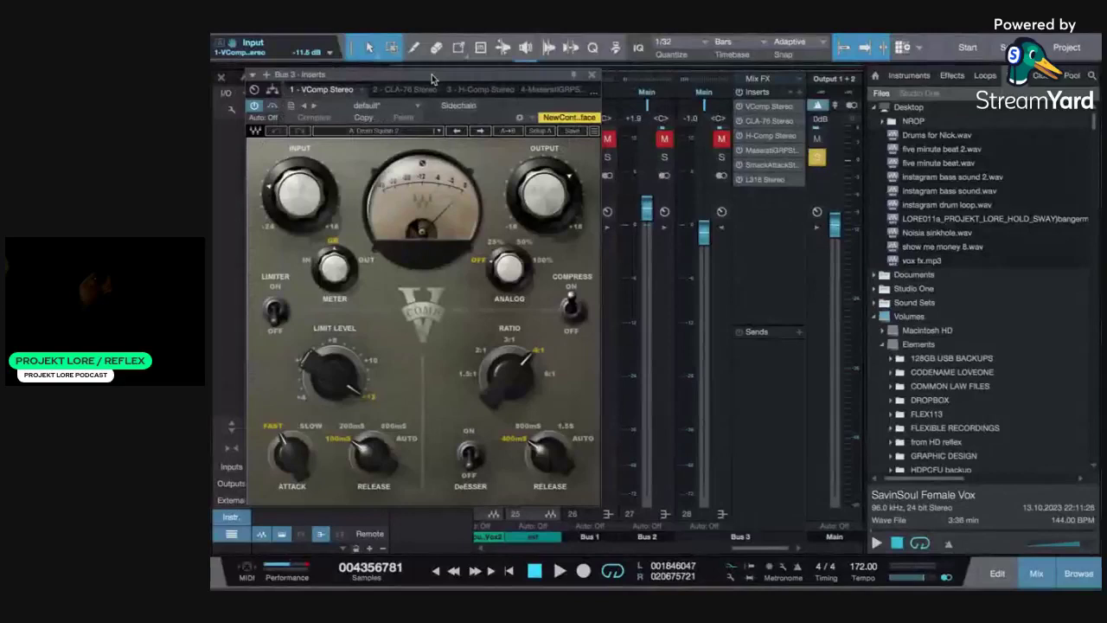
drag(433, 79, 408, 83)
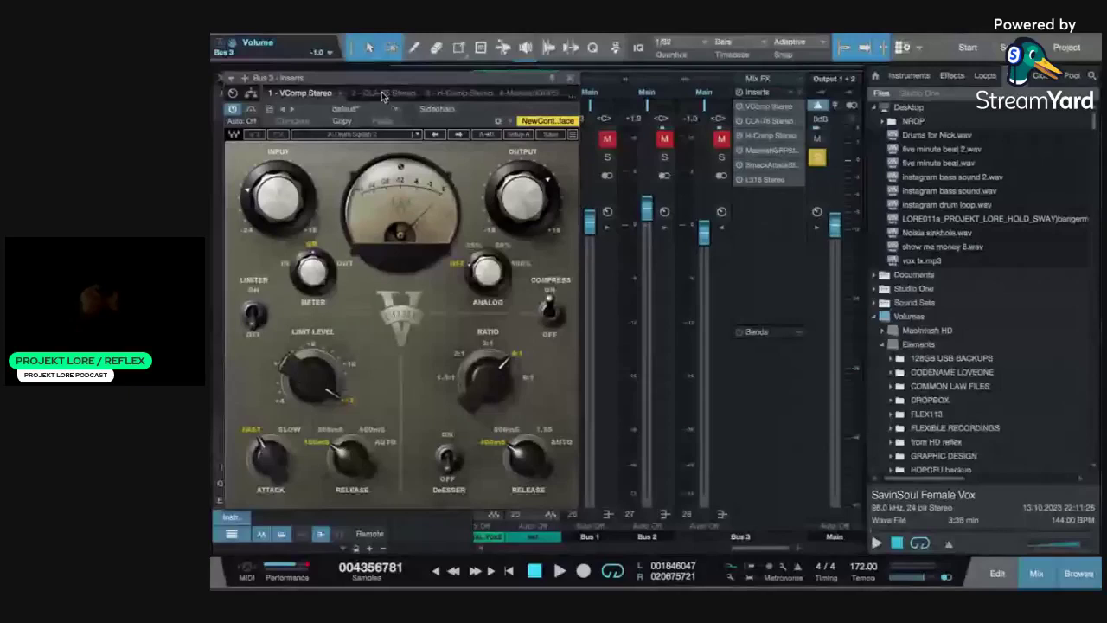
Examine the H-Comp Stereo and Maserati GRP Stereo settings on Bus 3, and close the effect window
click(465, 93)
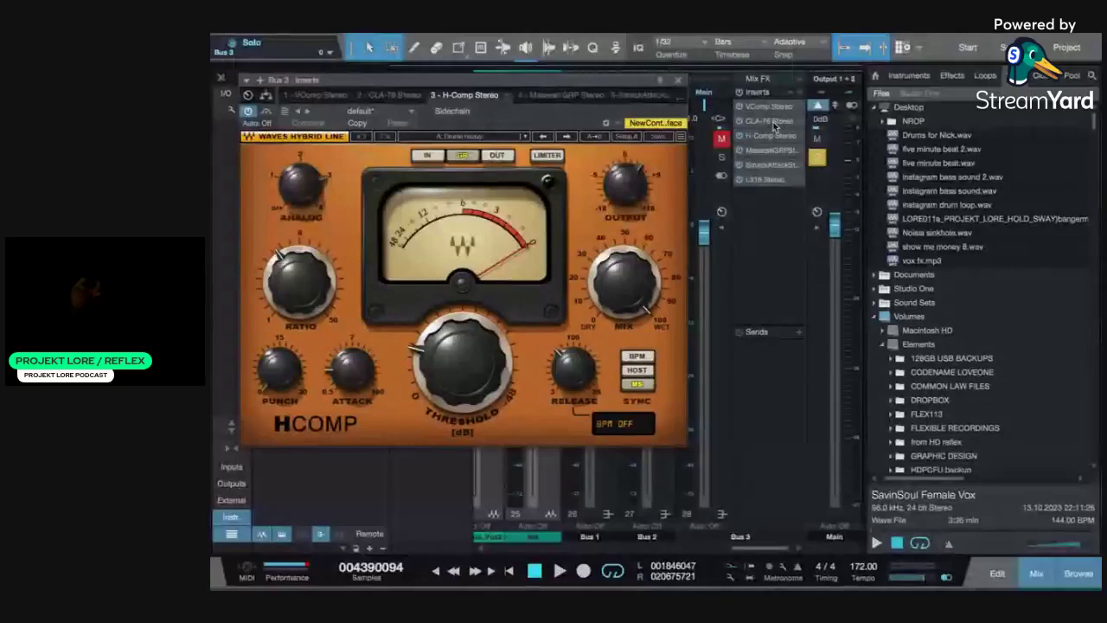
click(775, 123)
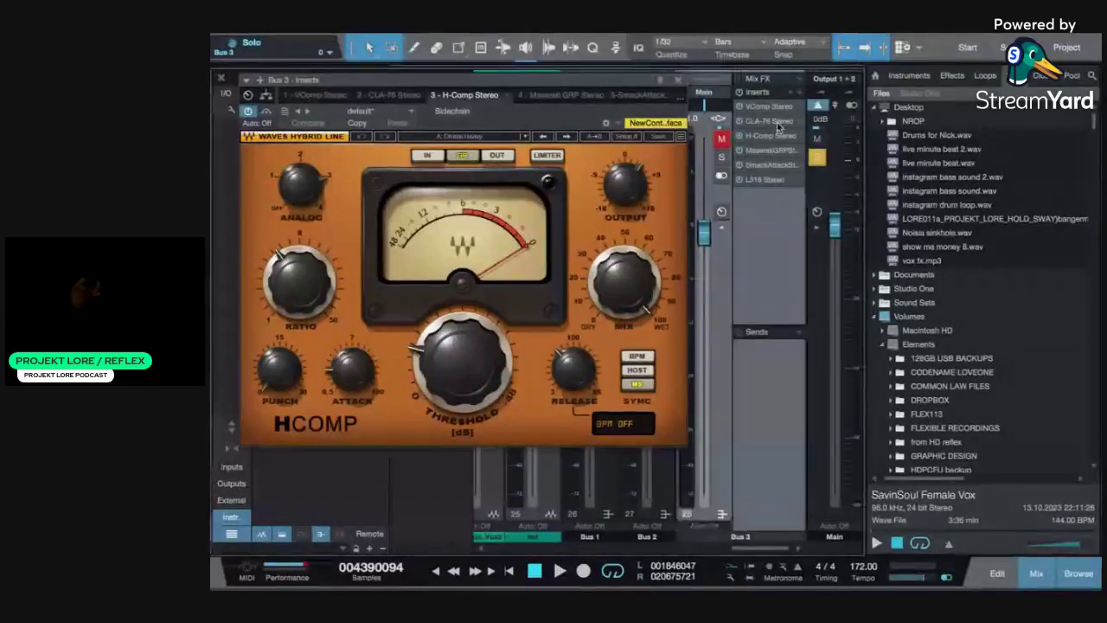
click(553, 96)
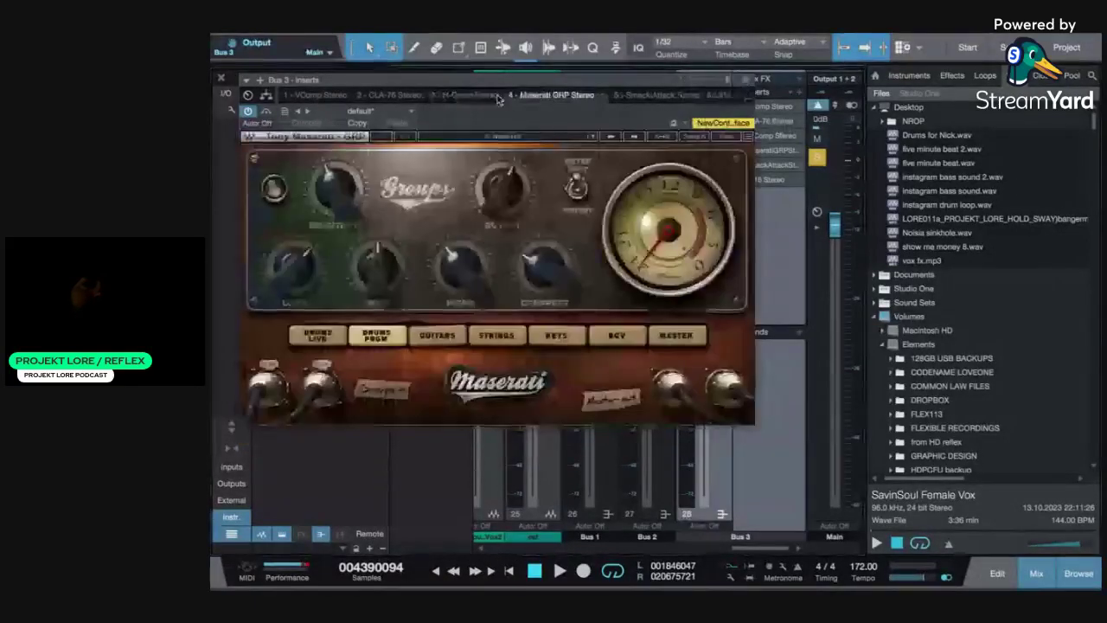
click(489, 96)
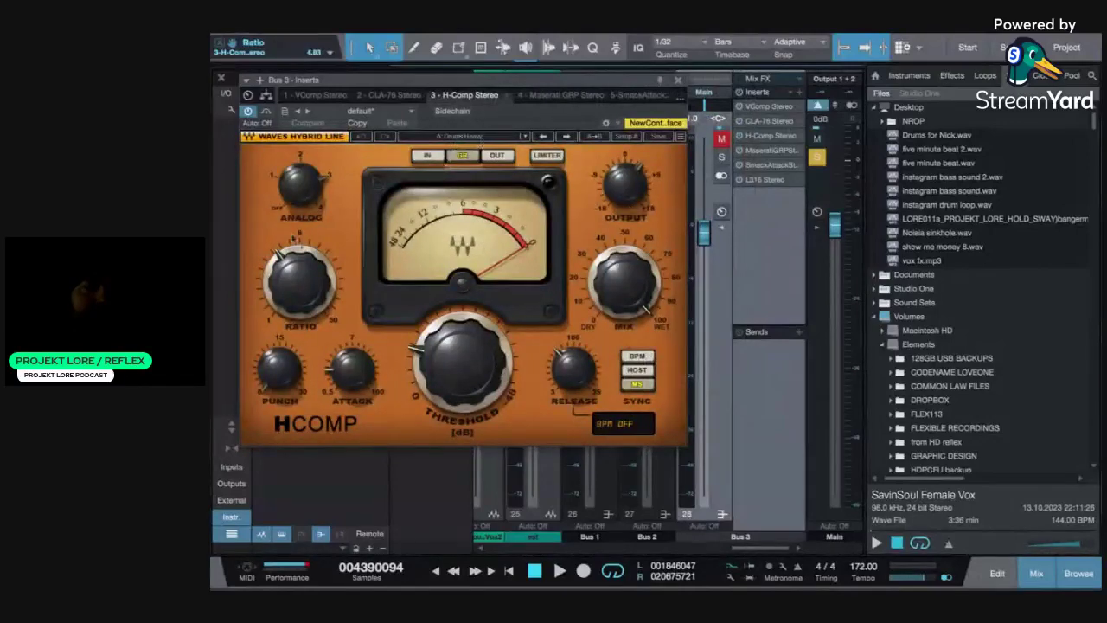
click(547, 96)
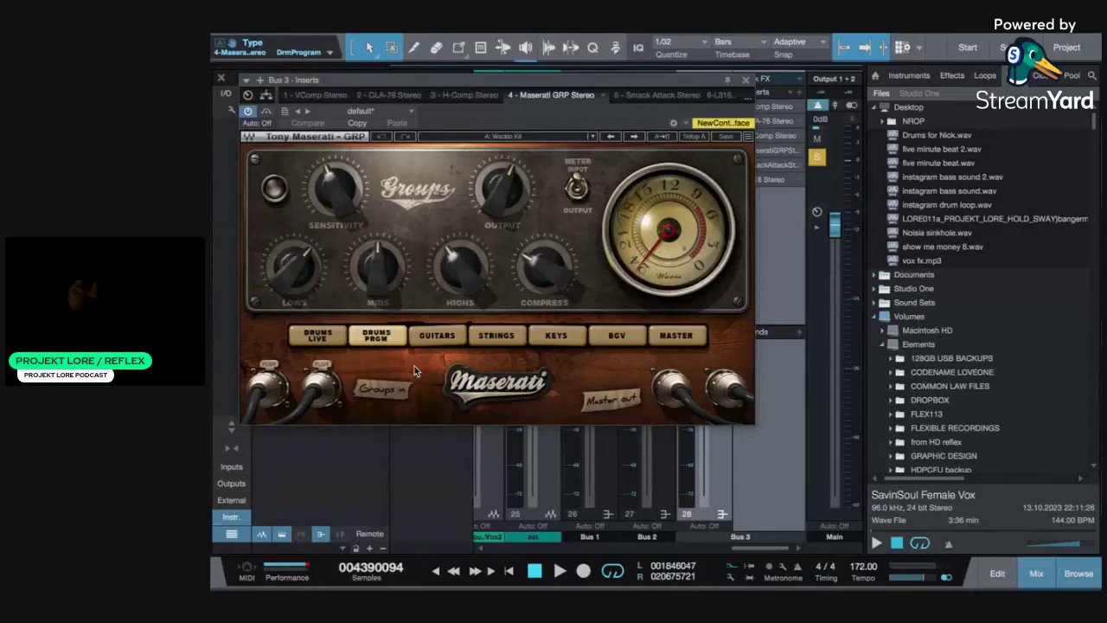
key(super+w)
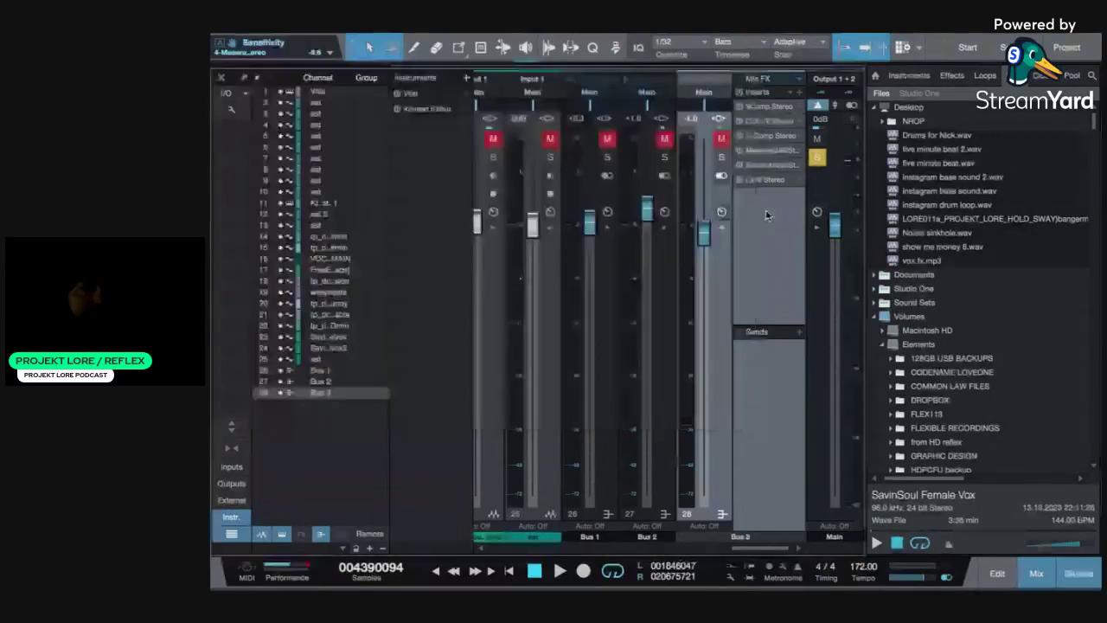
Examine the Smack Attack Stereo and L316 Stereo inserts on Bus 3, closing each effect window when finished
click(773, 166)
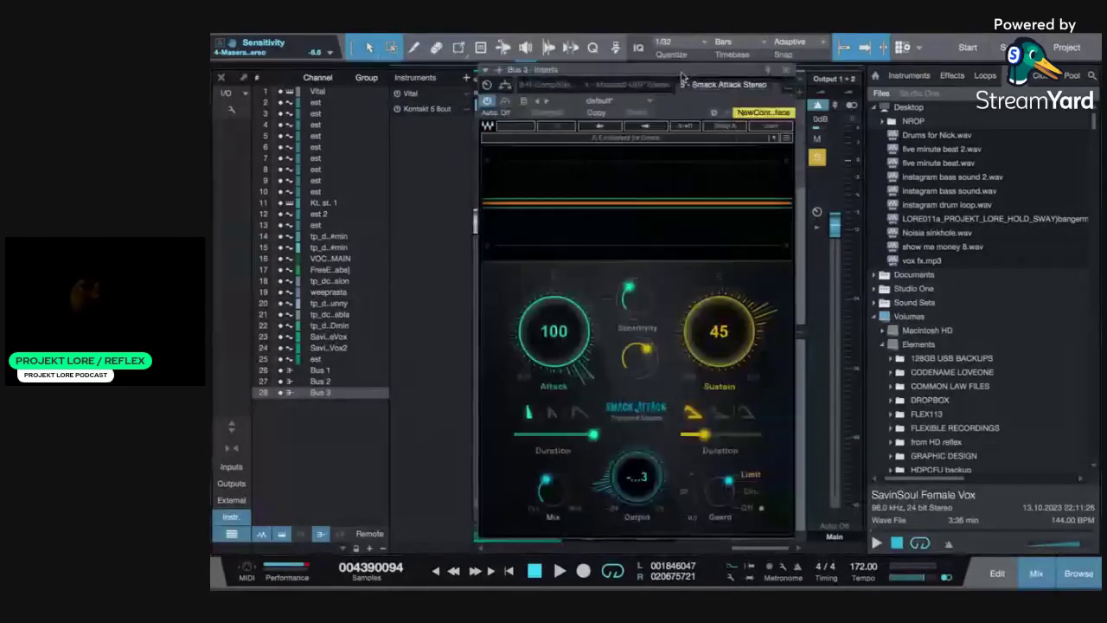
drag(682, 76, 634, 47)
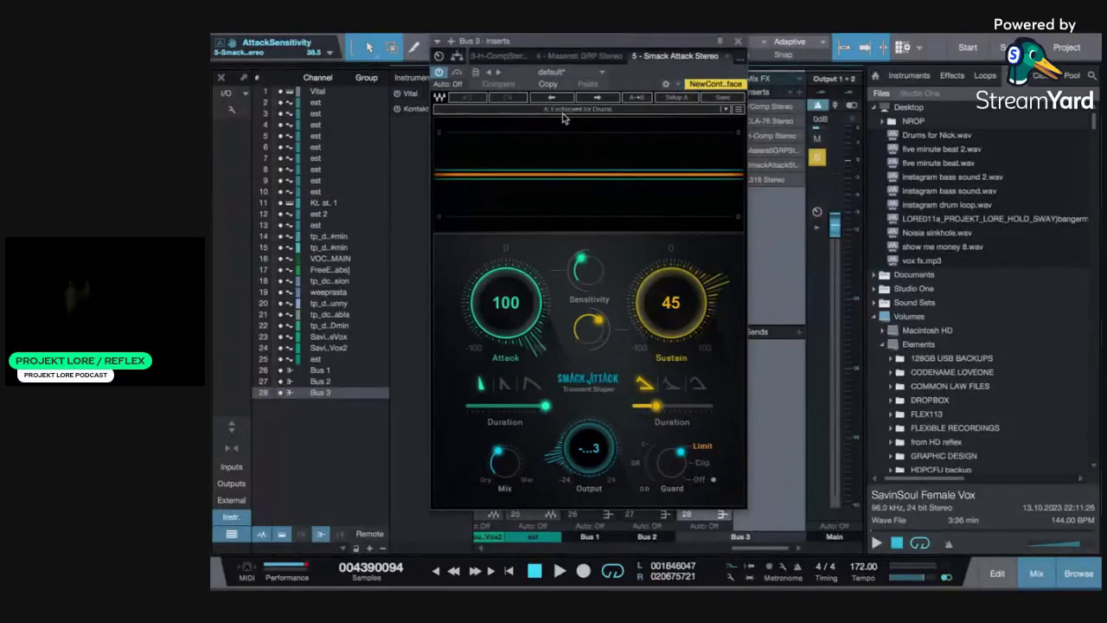
click(776, 166)
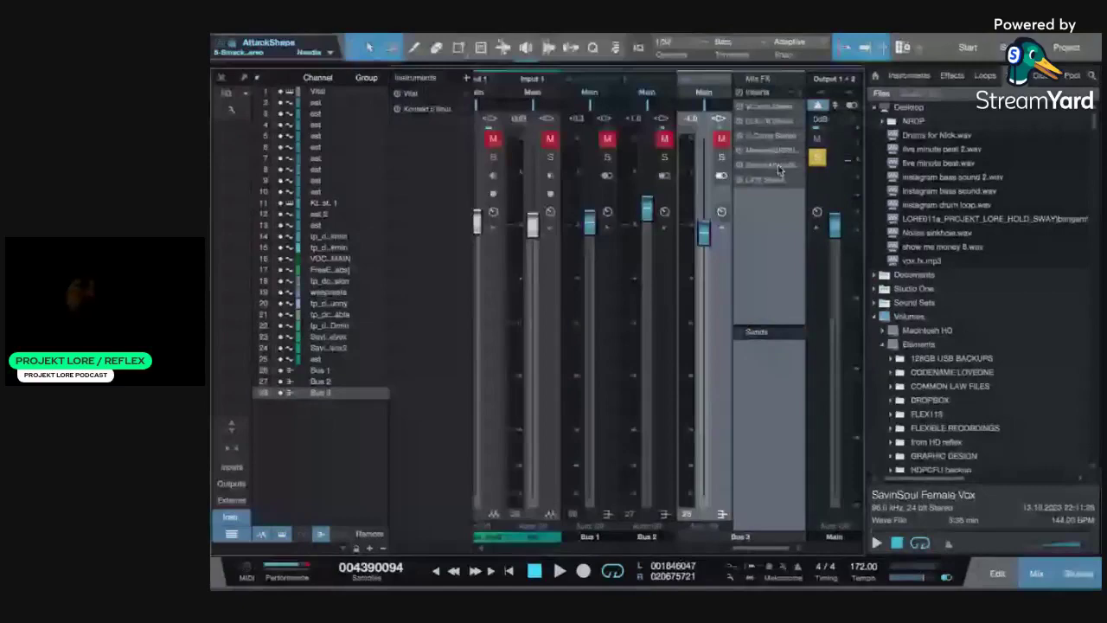
click(774, 178)
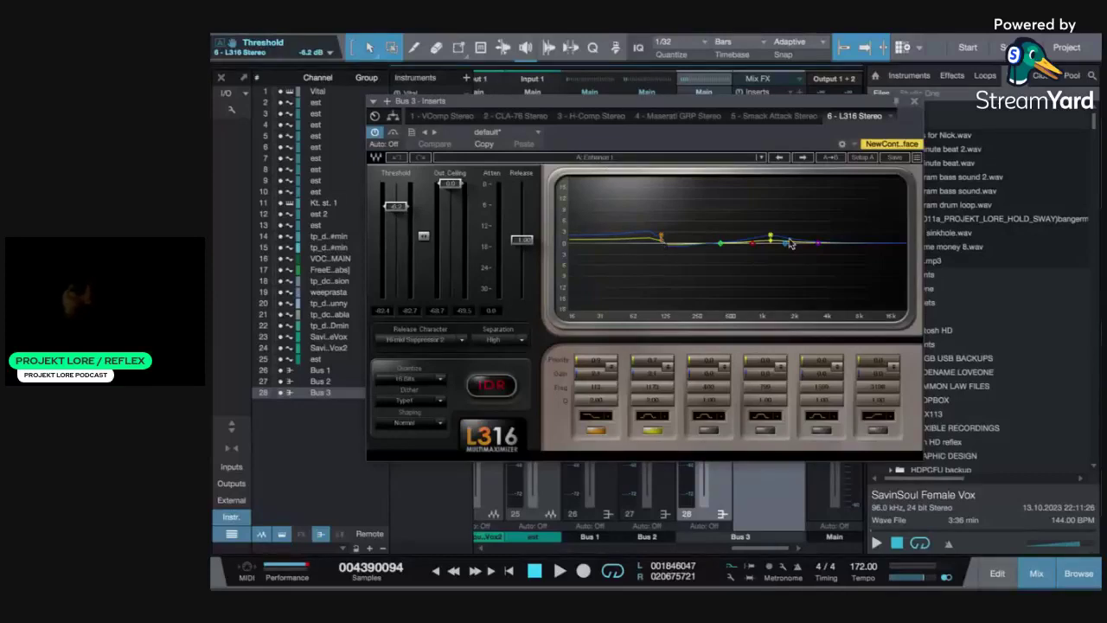
click(913, 103)
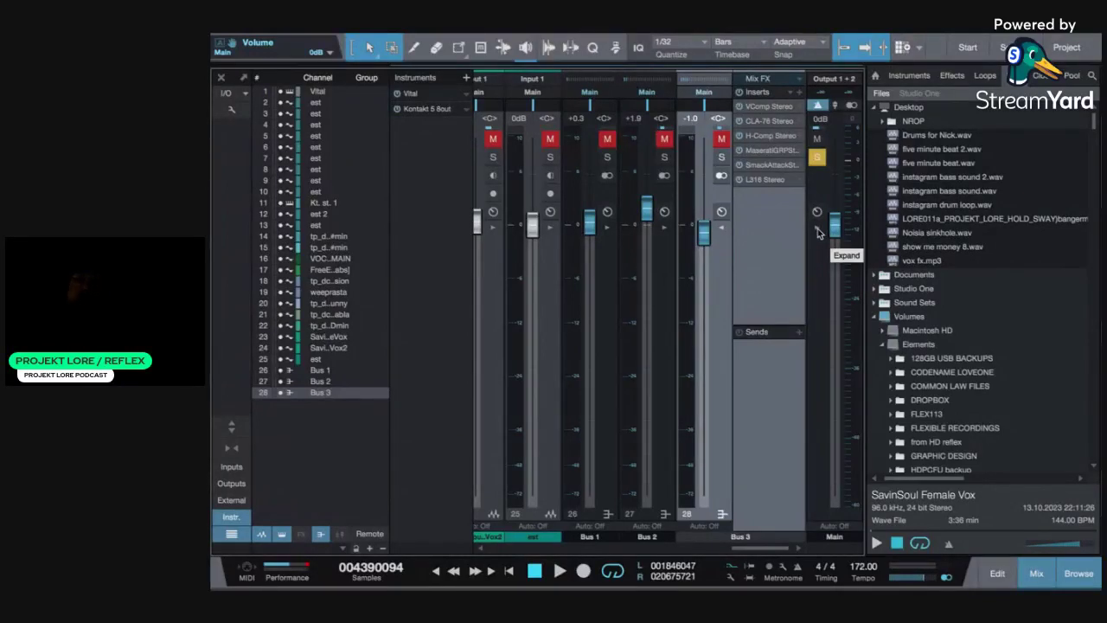
Return from the mixer to the arrangement and examine the first 172 dnb processed loop clip at bar 65 on track 6
click(221, 77)
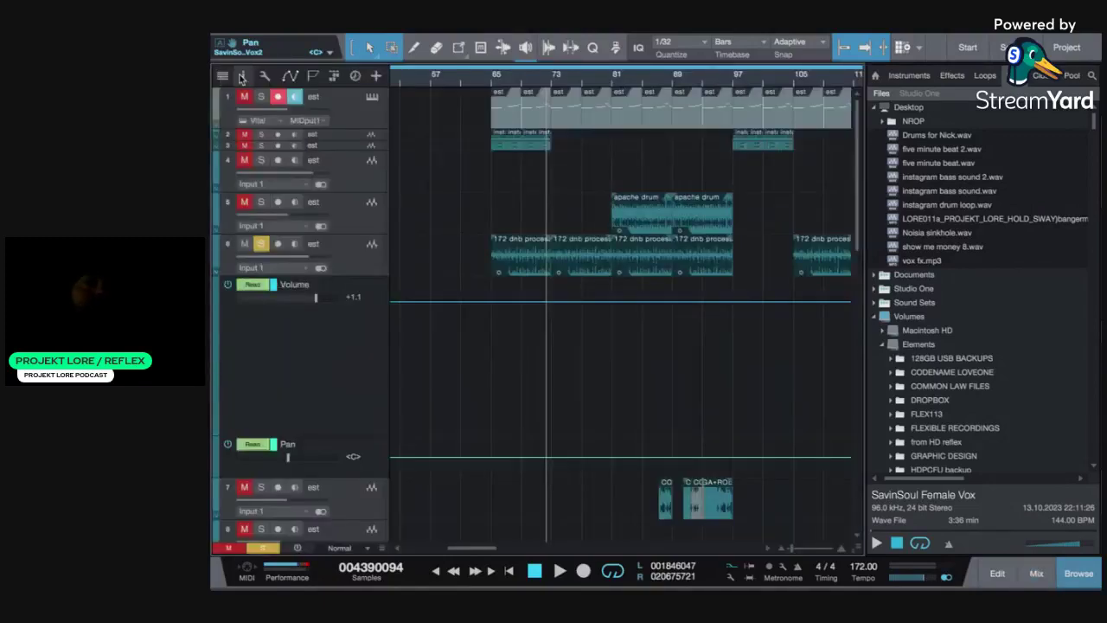
click(513, 260)
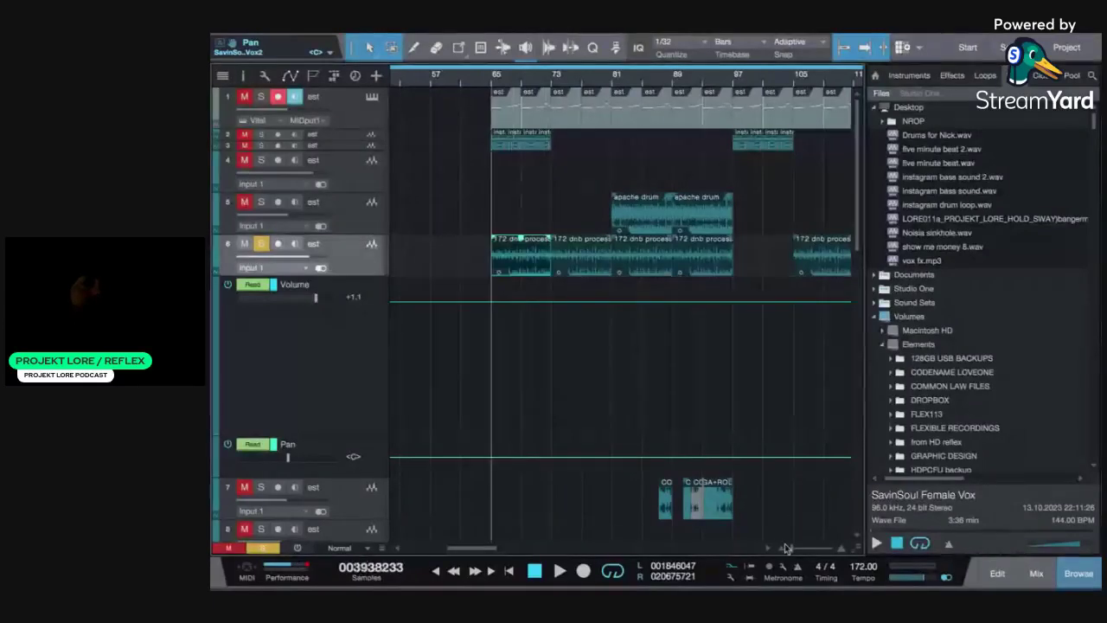
drag(784, 548, 813, 485)
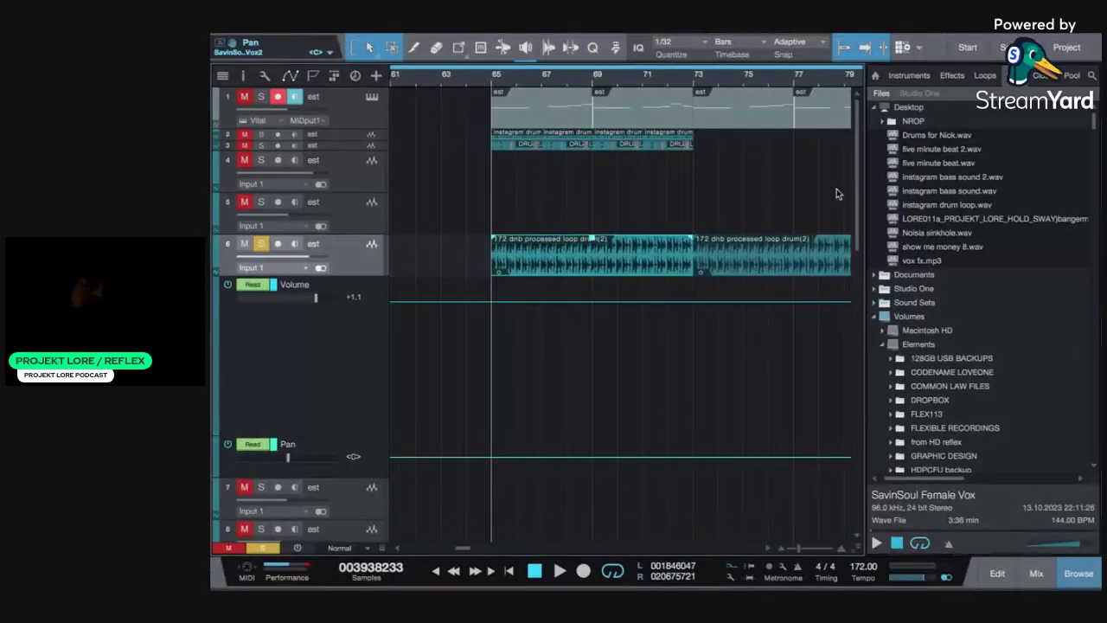
scroll(859, 223, down, 2)
scroll(615, 251, up, 2)
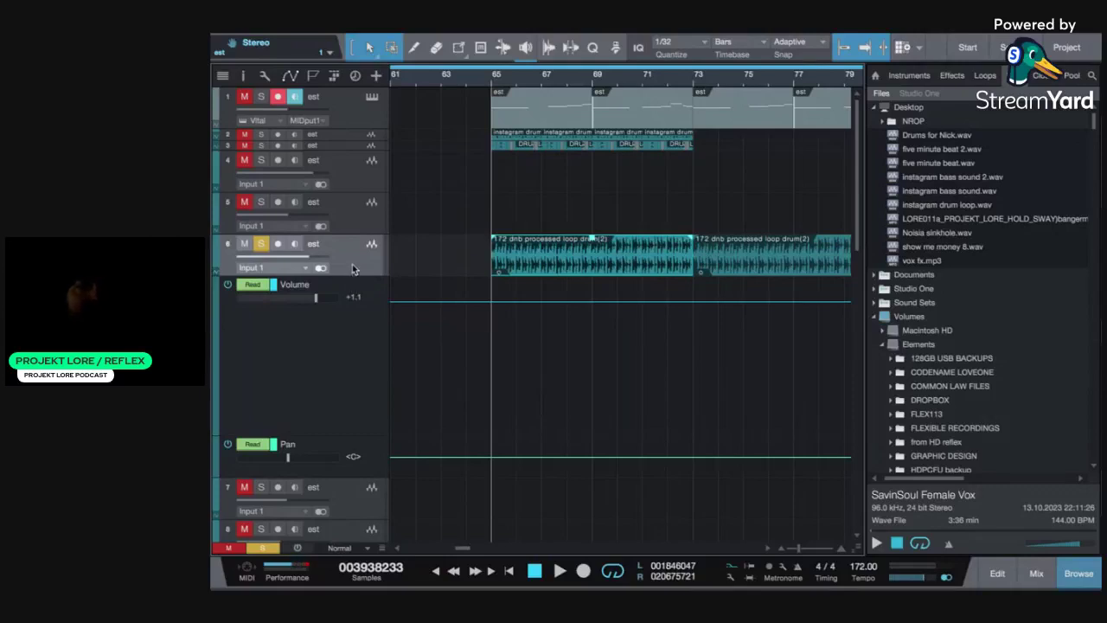
Expand the Main output channel in the mixer to display its insert effects, and close the mixer
key(F3)
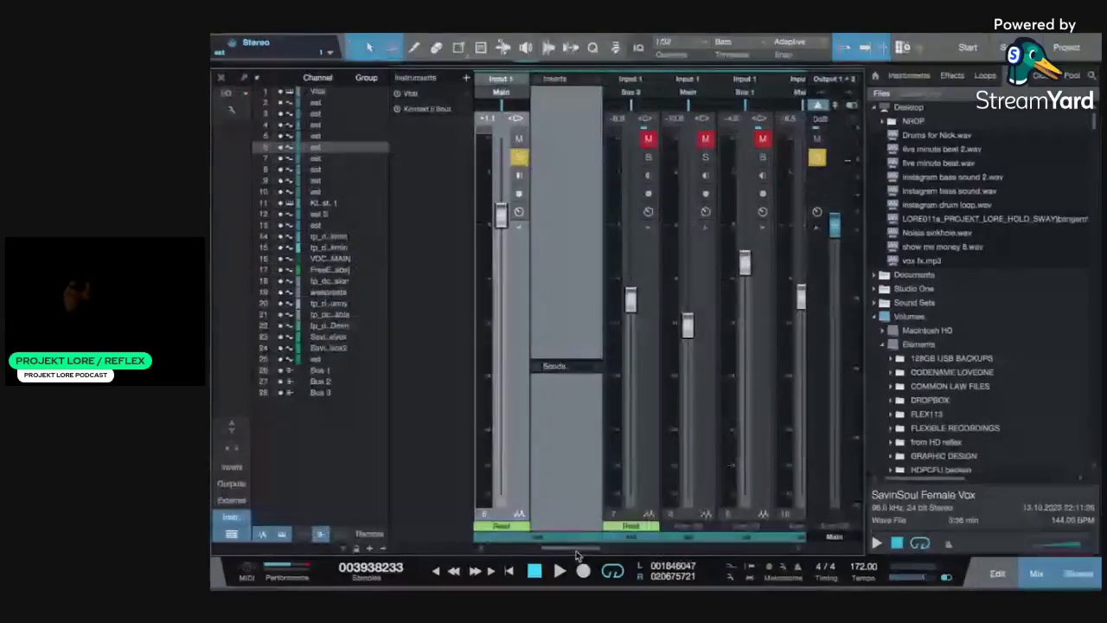
drag(578, 549, 768, 548)
click(826, 227)
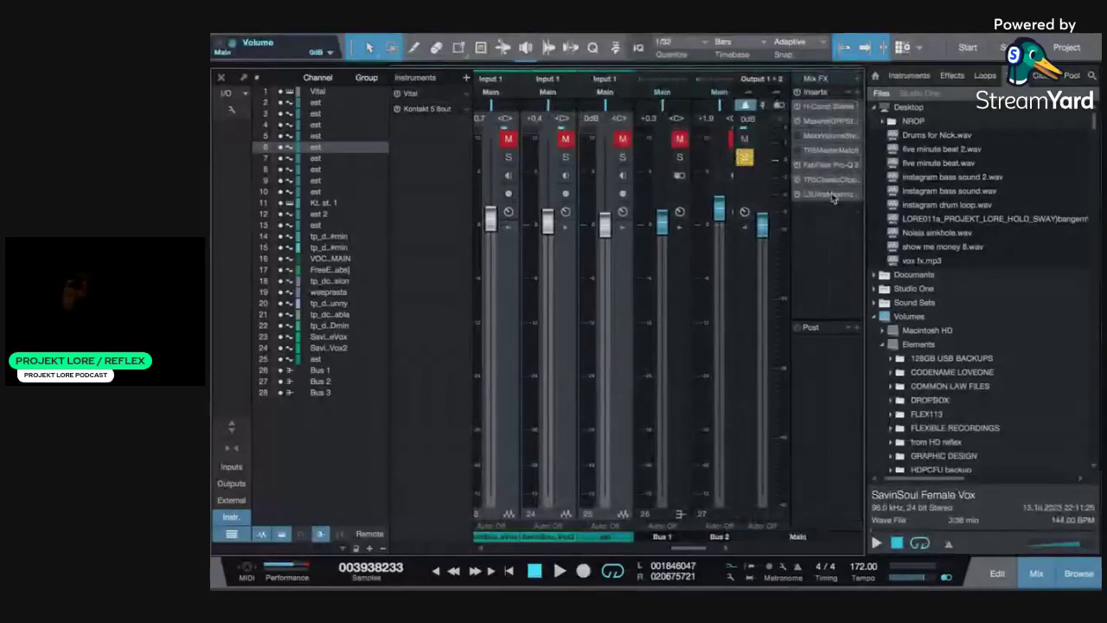
click(222, 77)
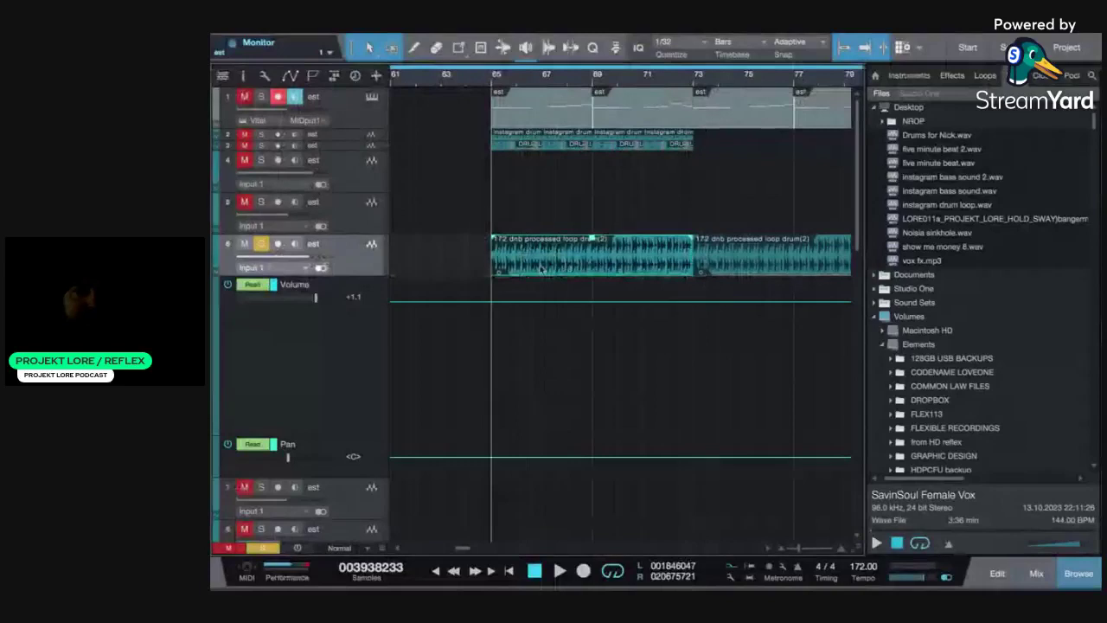
Play the soloed drum loop on track 6 from bar 65 for about three bars and stop playback
key(space)
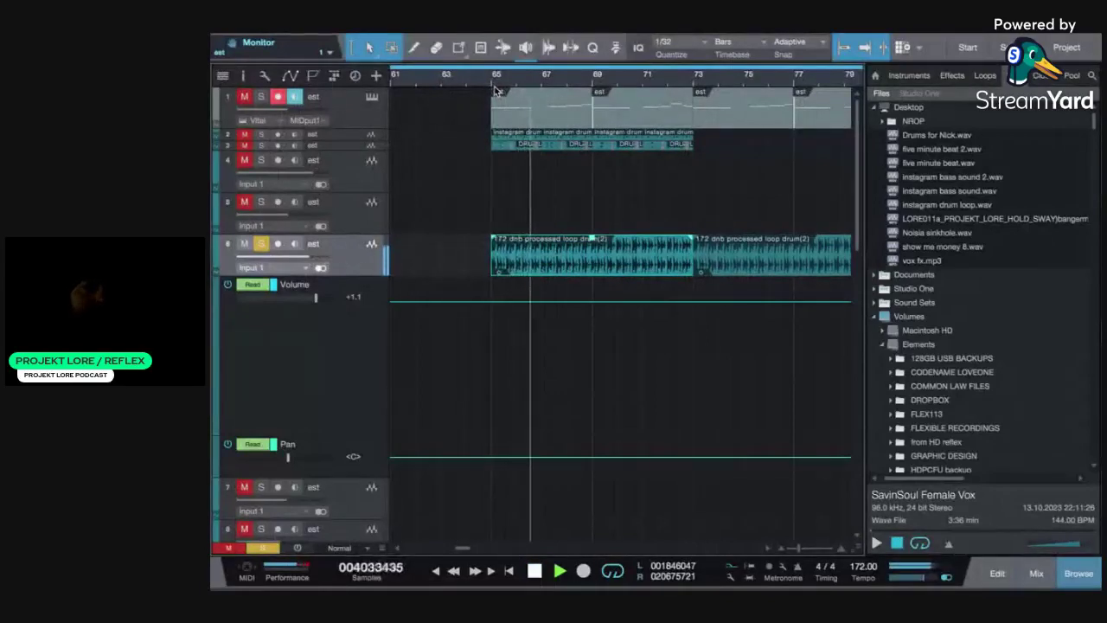
key(space)
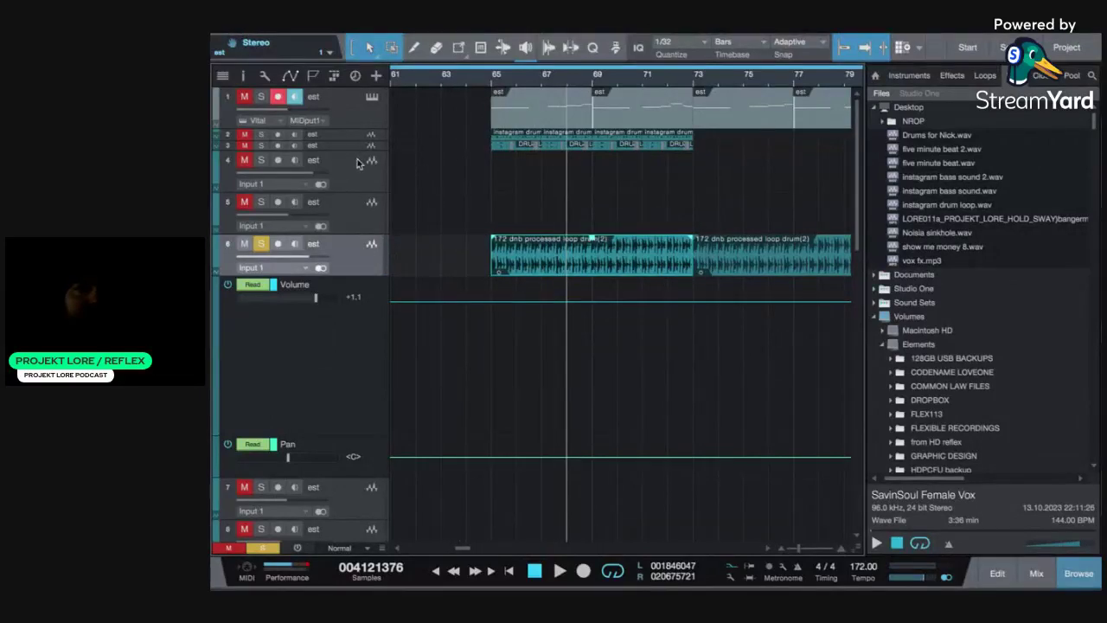
Enlarge the heights of tracks 2 and 3 so the waveforms of their drum loop clips are clearly readable
drag(802, 552, 805, 552)
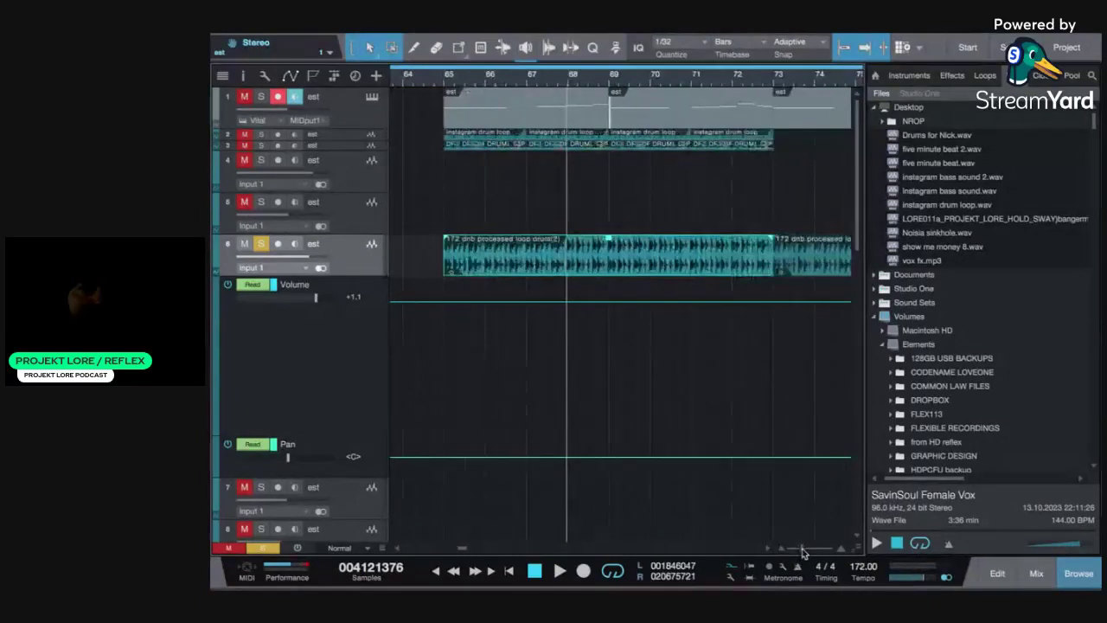
click(359, 145)
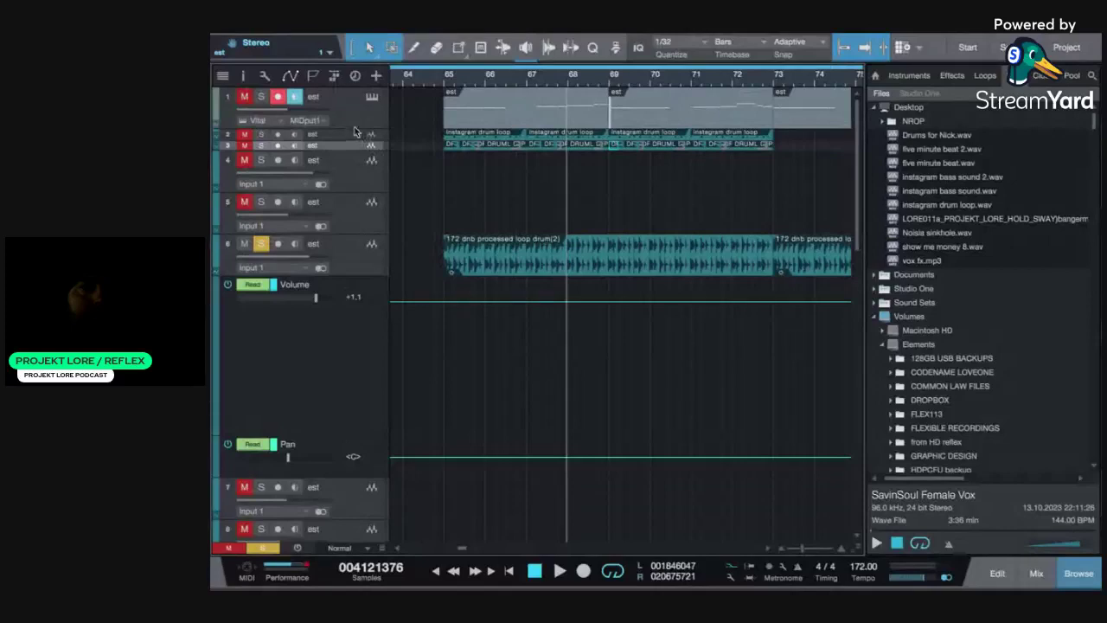
click(352, 170)
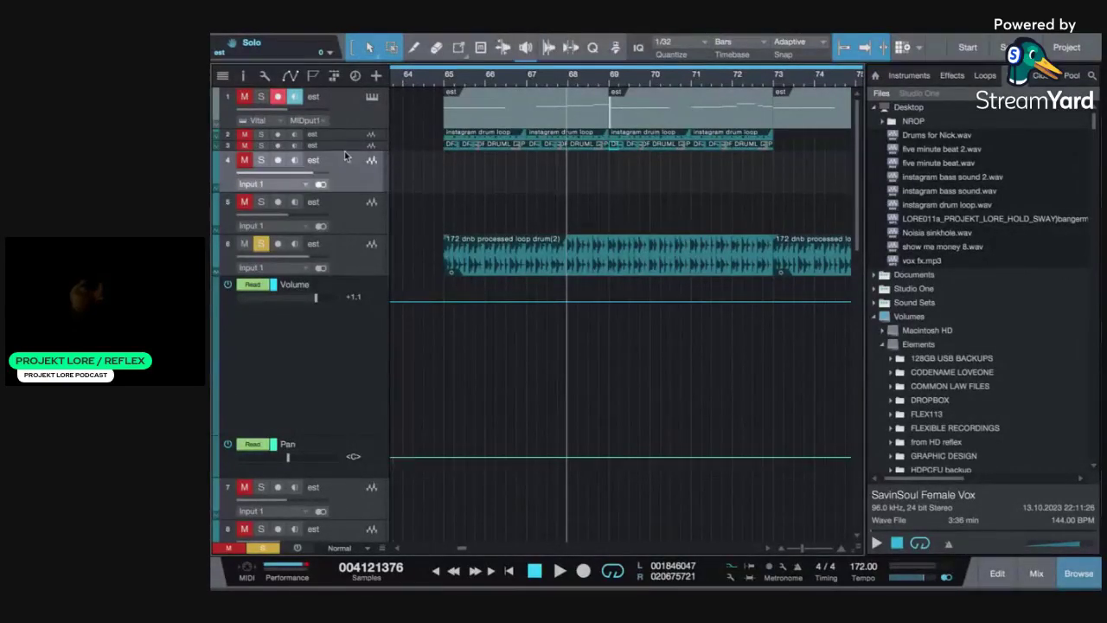
drag(344, 153, 348, 227)
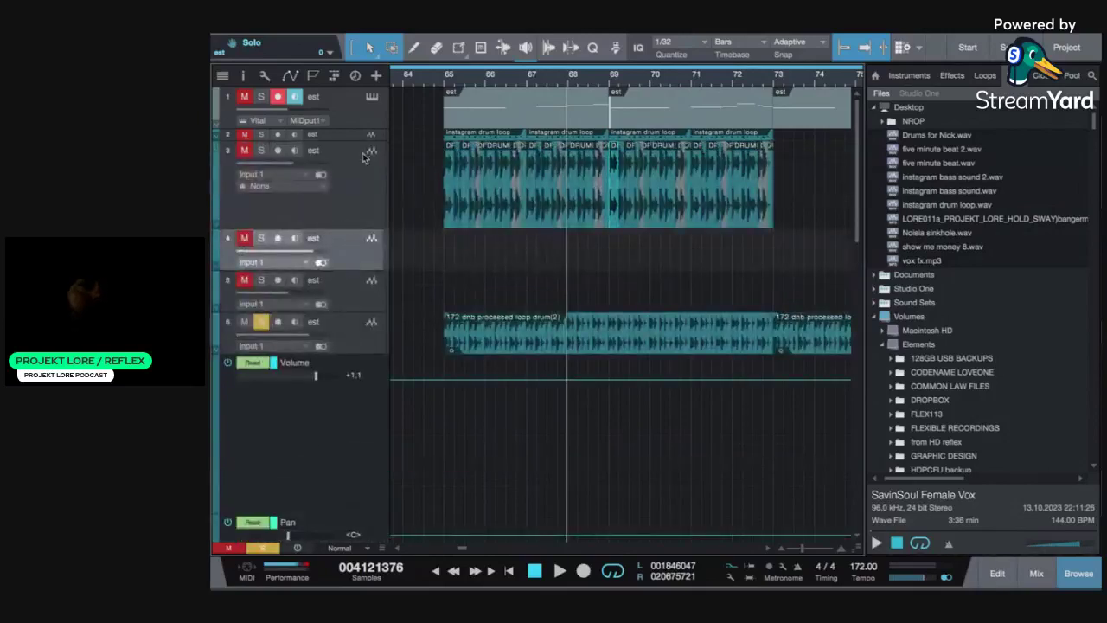
drag(356, 144, 355, 174)
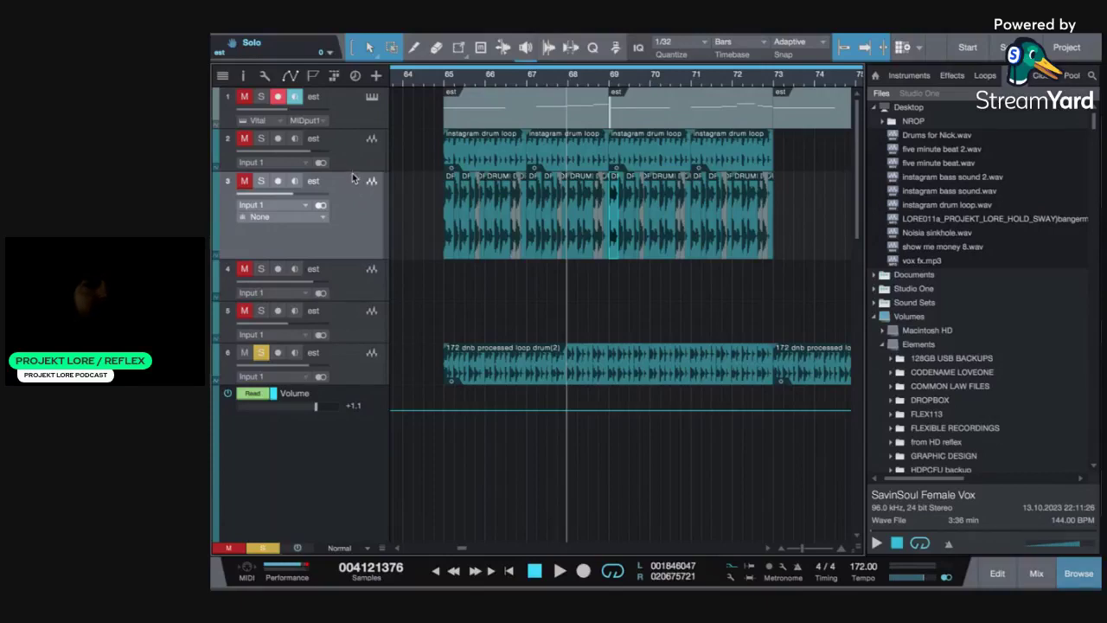
drag(353, 172, 356, 204)
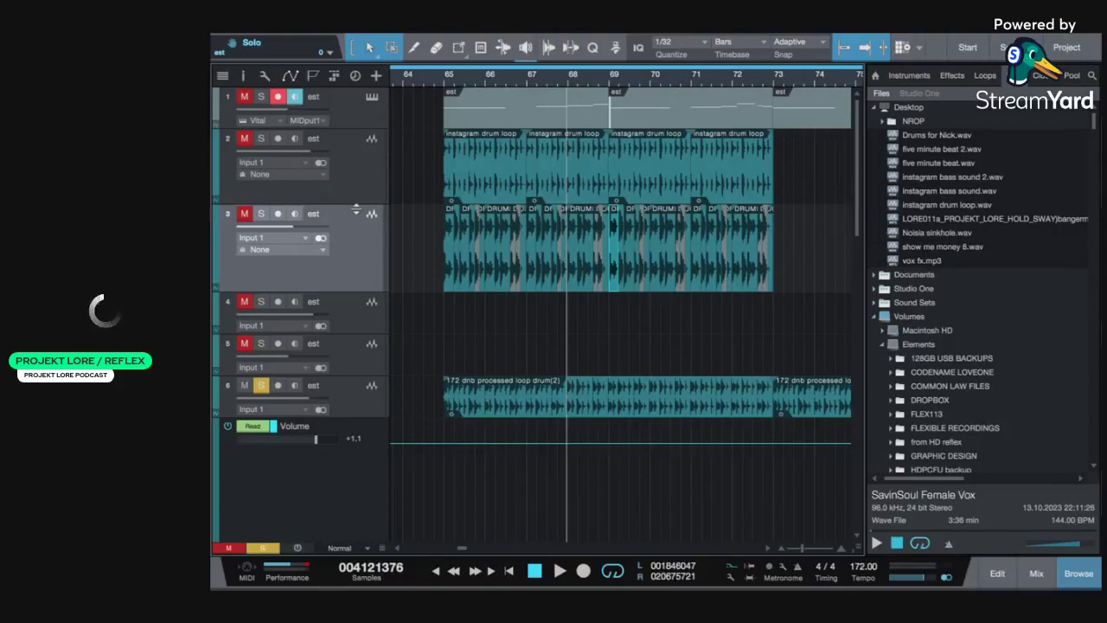
drag(355, 210, 357, 223)
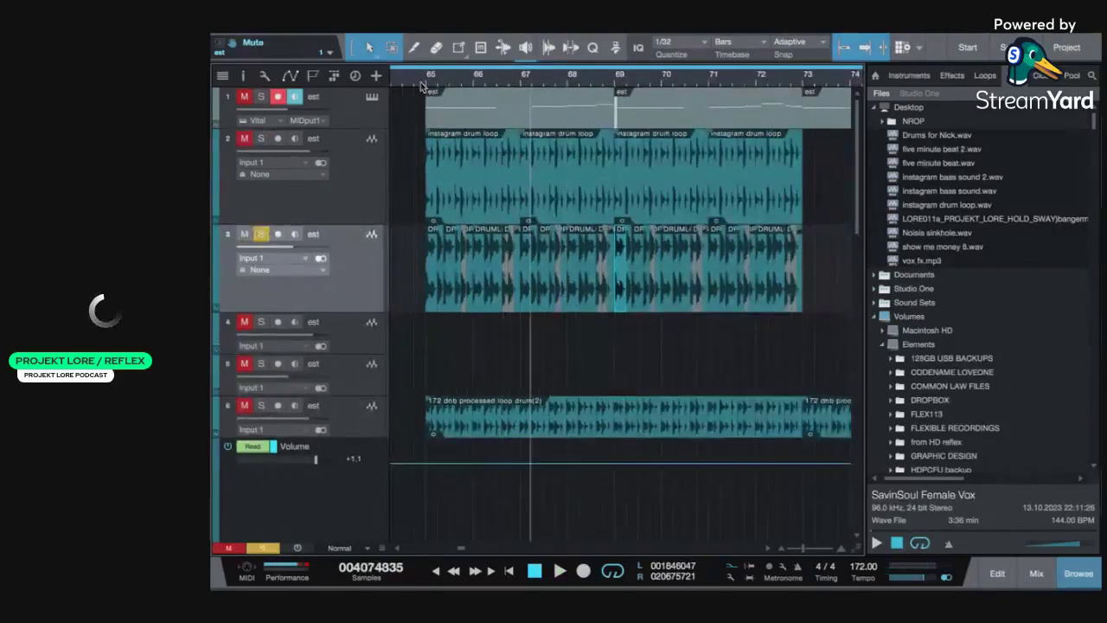
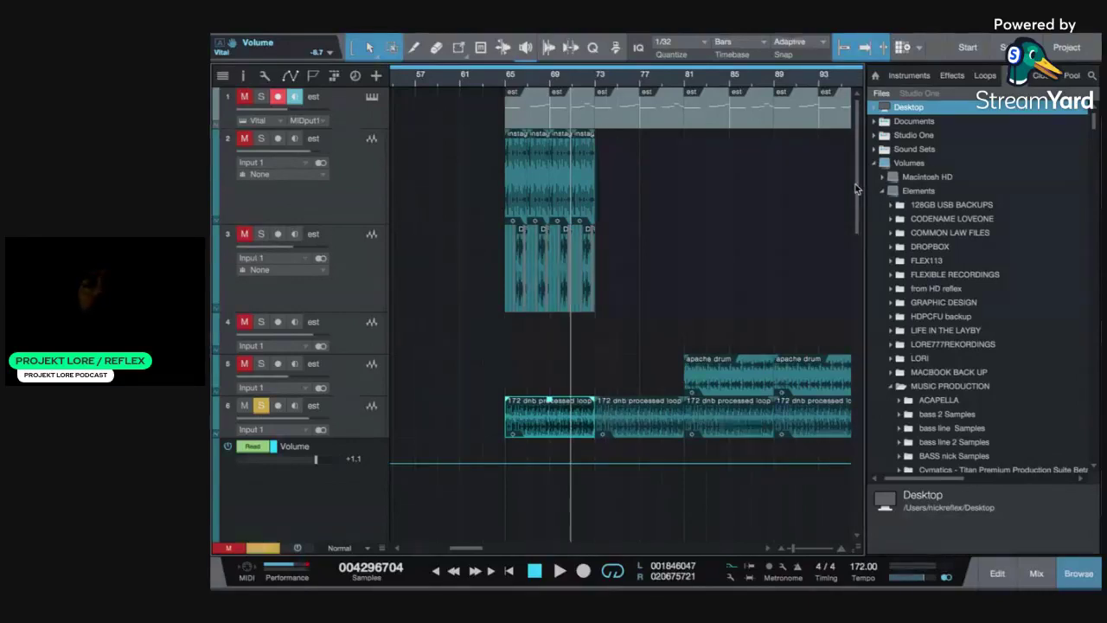
Zoom out the timeline to examine the drum clips and volume automation across the rest of the arrangement
mouse_move(855, 189)
mouse_down()
mouse_move(855, 223)
mouse_move(856, 189)
mouse_up()
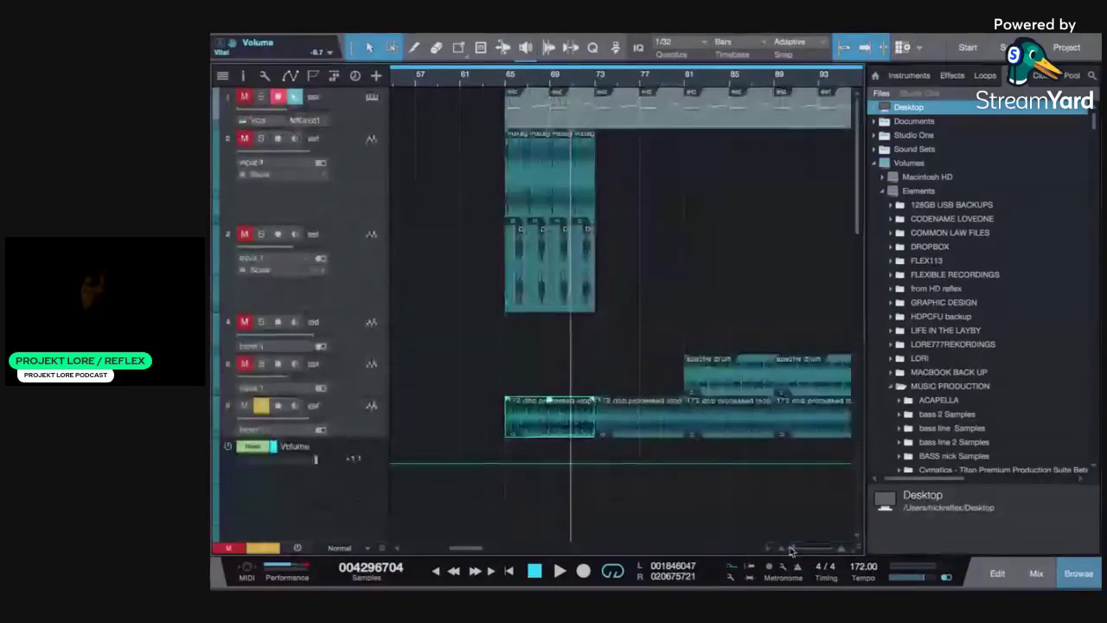
drag(813, 547, 787, 549)
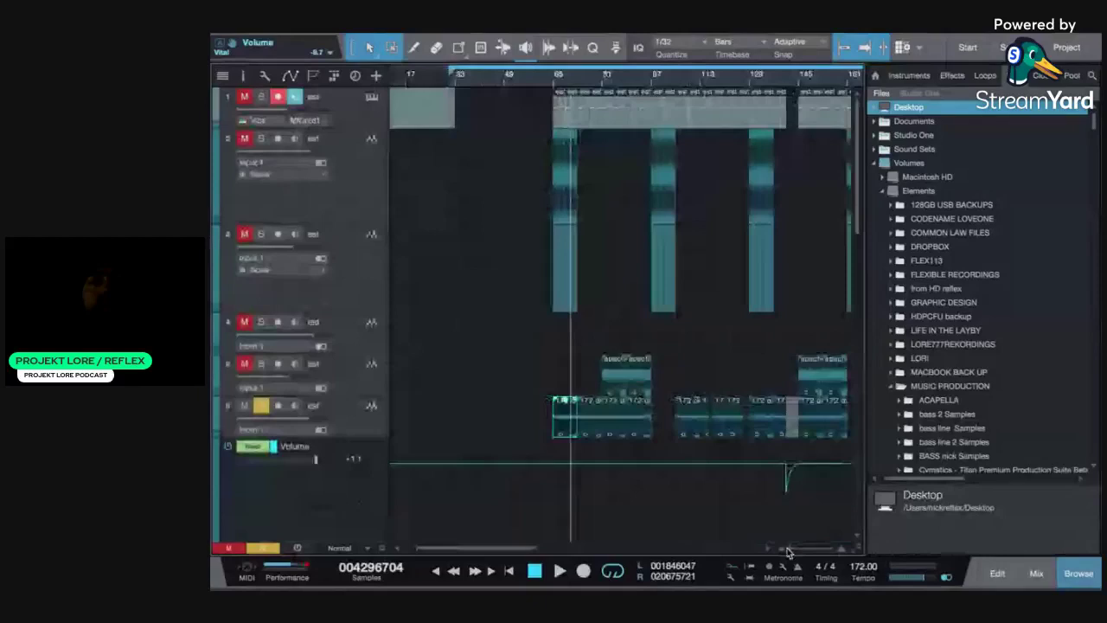
drag(781, 549, 764, 539)
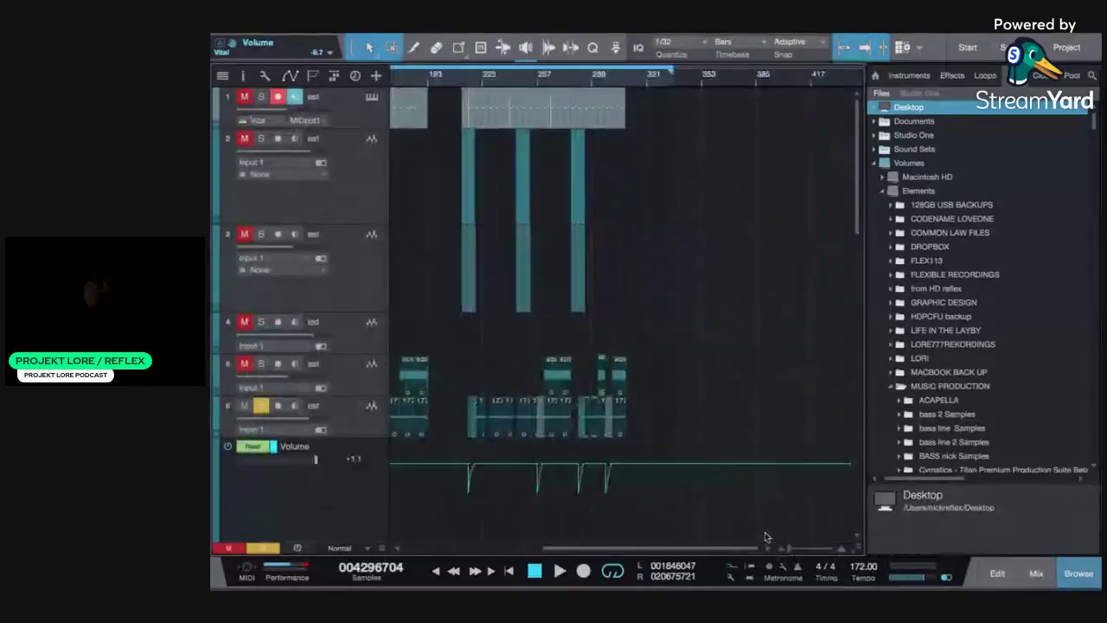
scroll(859, 182, down, 1)
scroll(857, 110, up, 1)
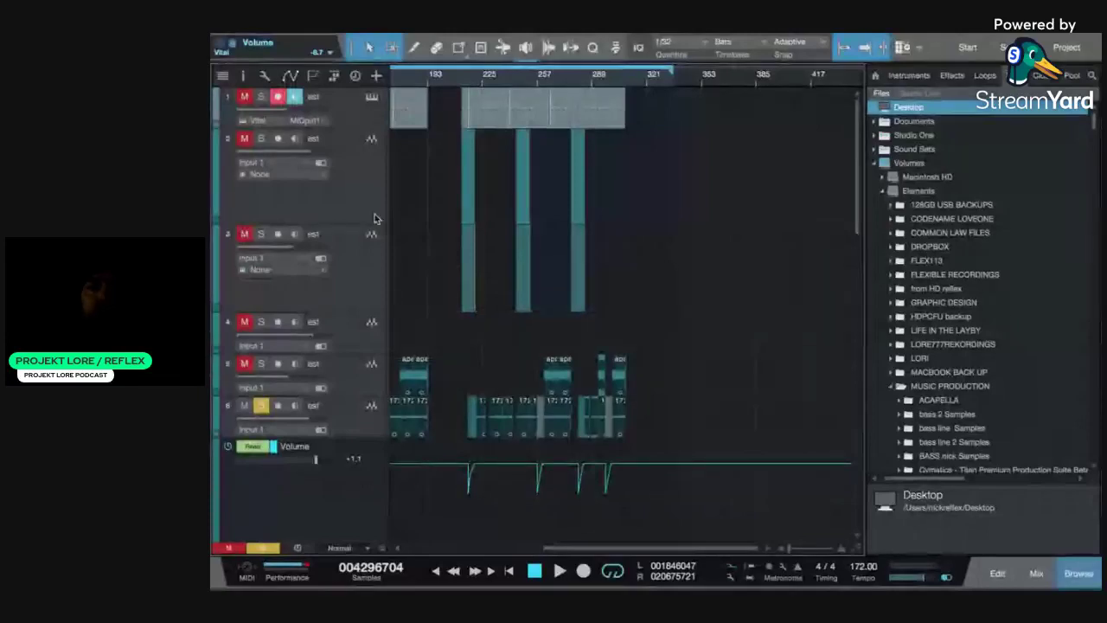
Show the mixer and examine the H-Comp Stereo and Maserati GRP Stereo inserts on the Main channel
click(368, 424)
key(F3)
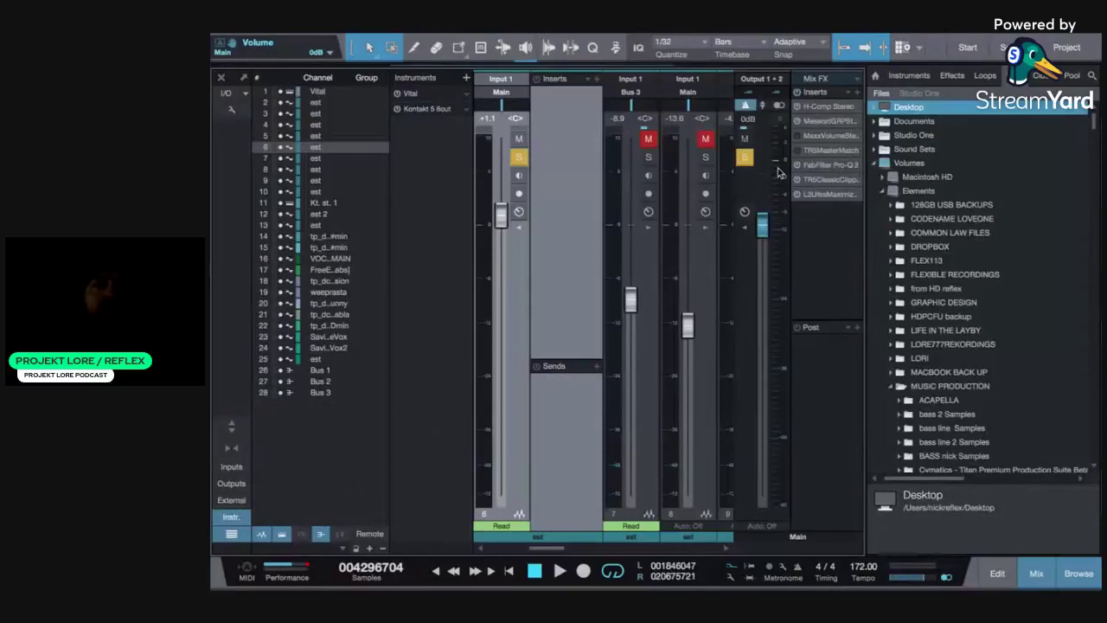
click(825, 107)
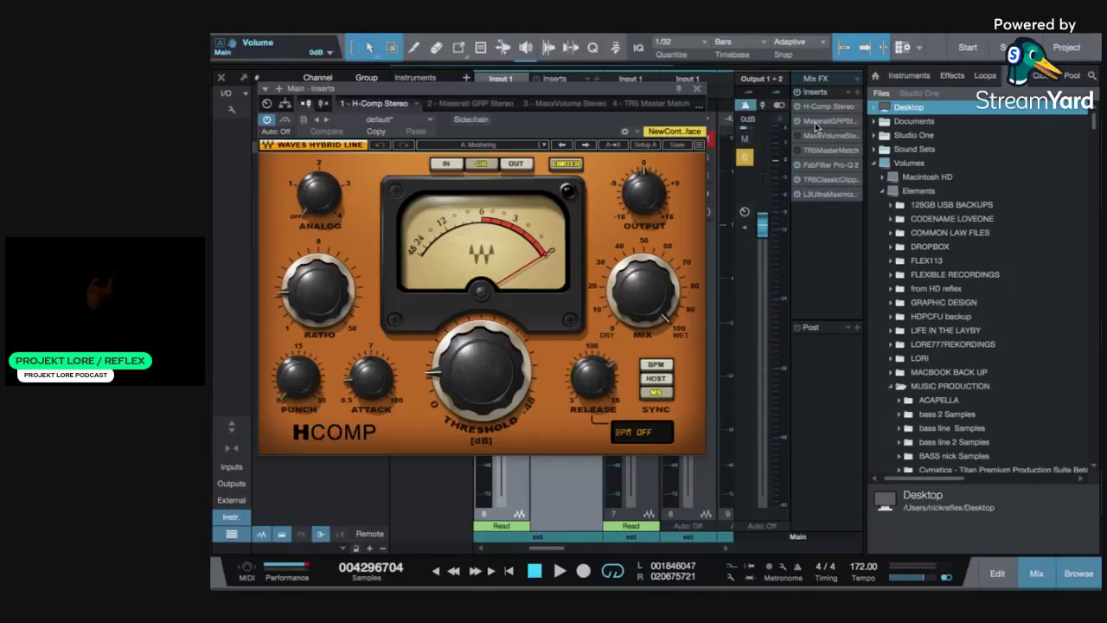
click(816, 124)
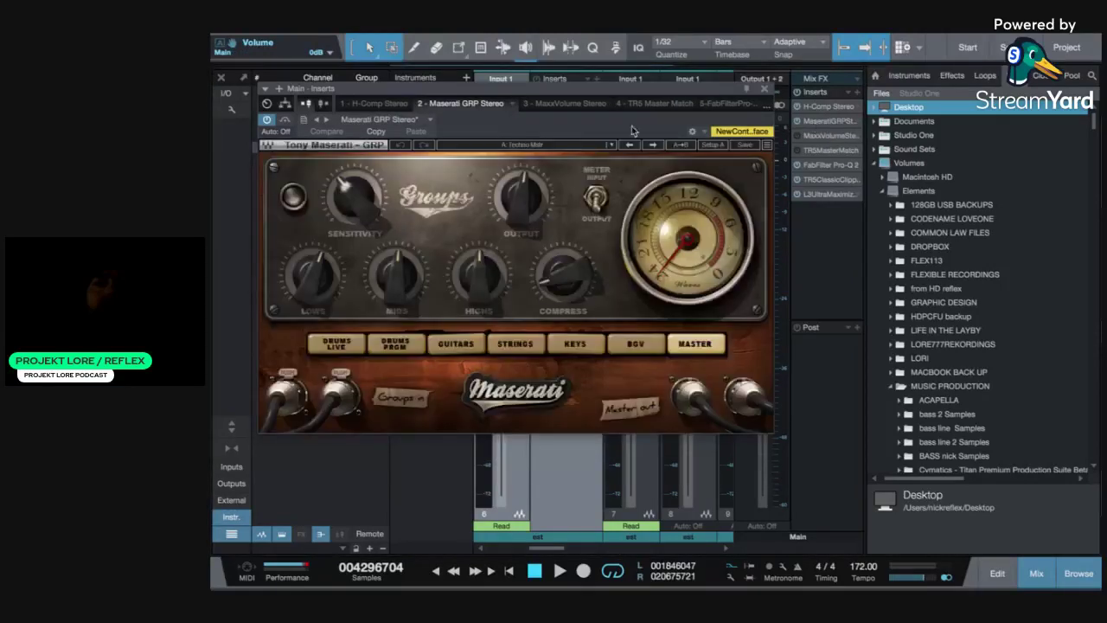
Examine the TR5 Master Match insert on Main and its reference file browser, cancel the browser and close the effect window
click(825, 150)
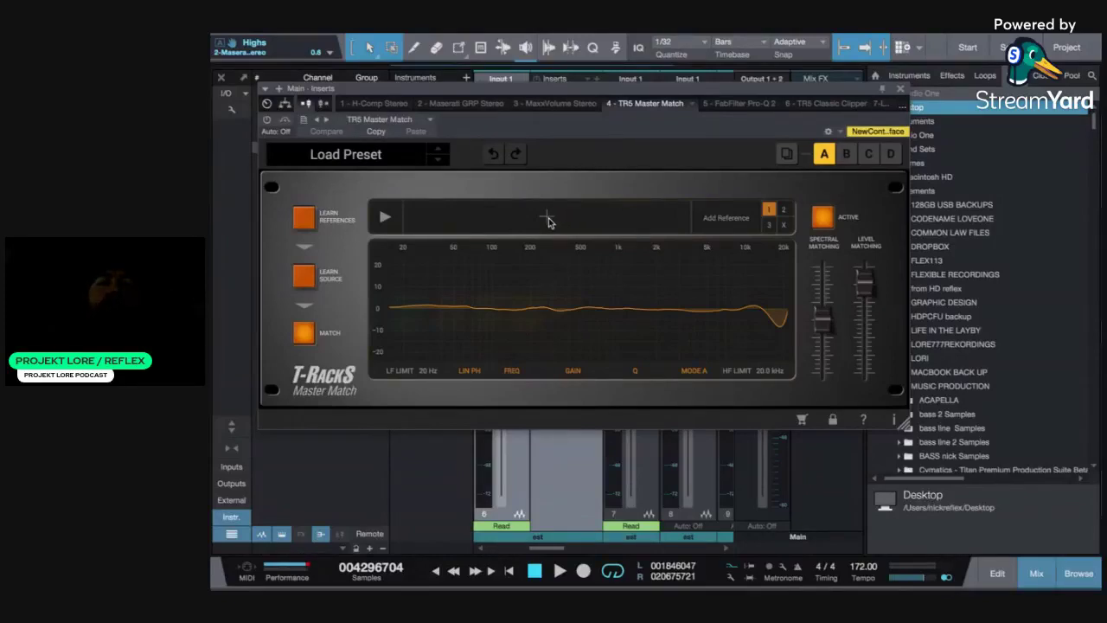
click(548, 218)
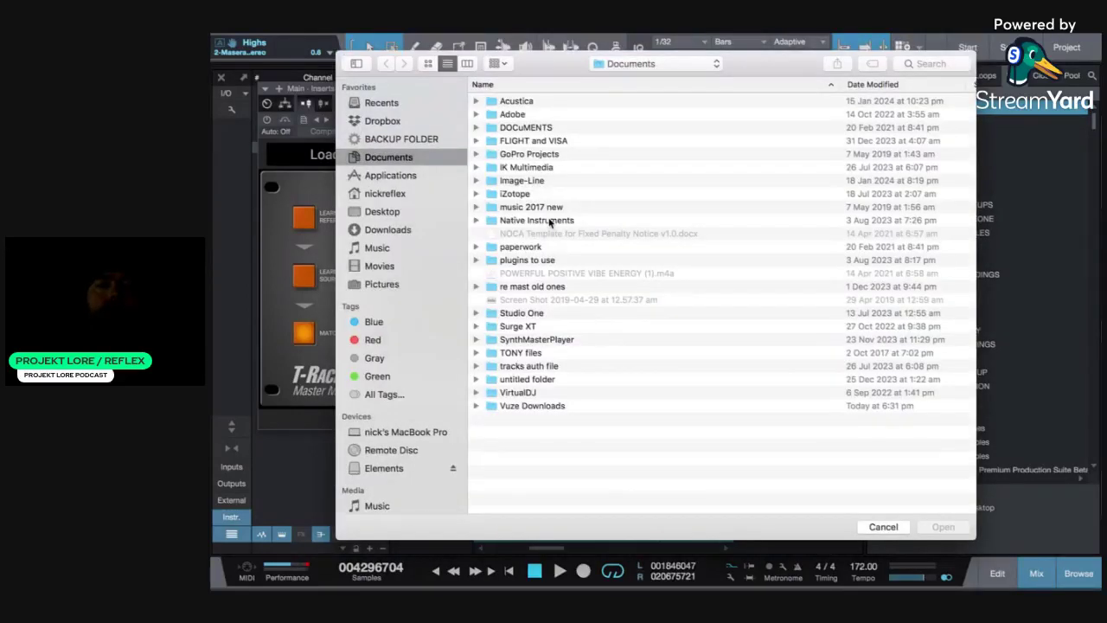
click(899, 532)
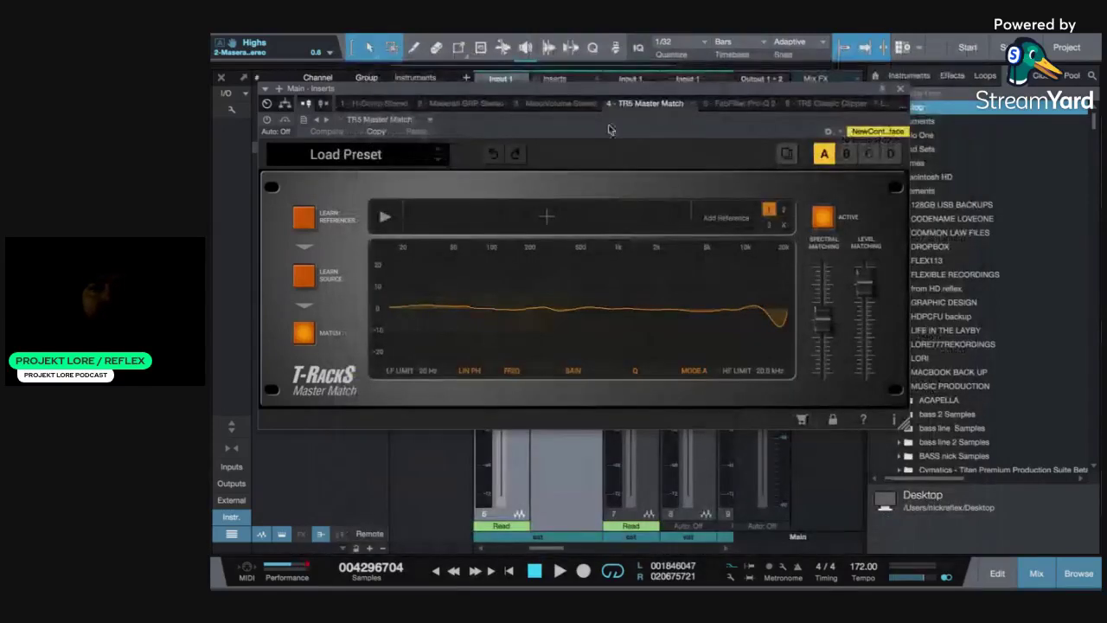
click(902, 89)
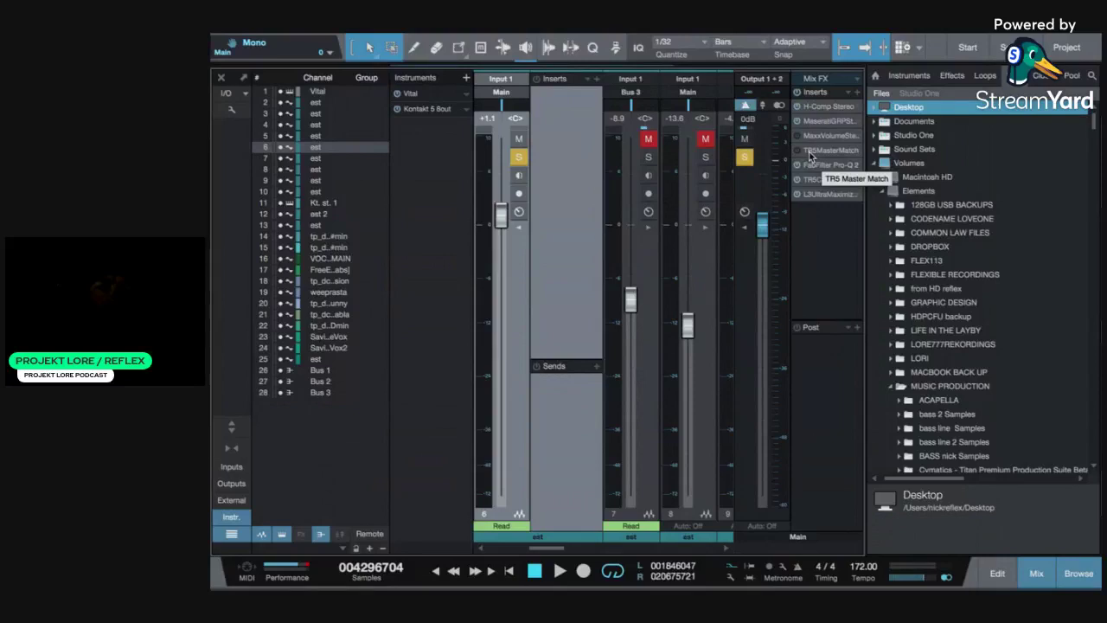
Open the FabFilter Pro-Q 2 insert on Main, check the CPU load in the Performance Monitor, and close the monitor
click(822, 164)
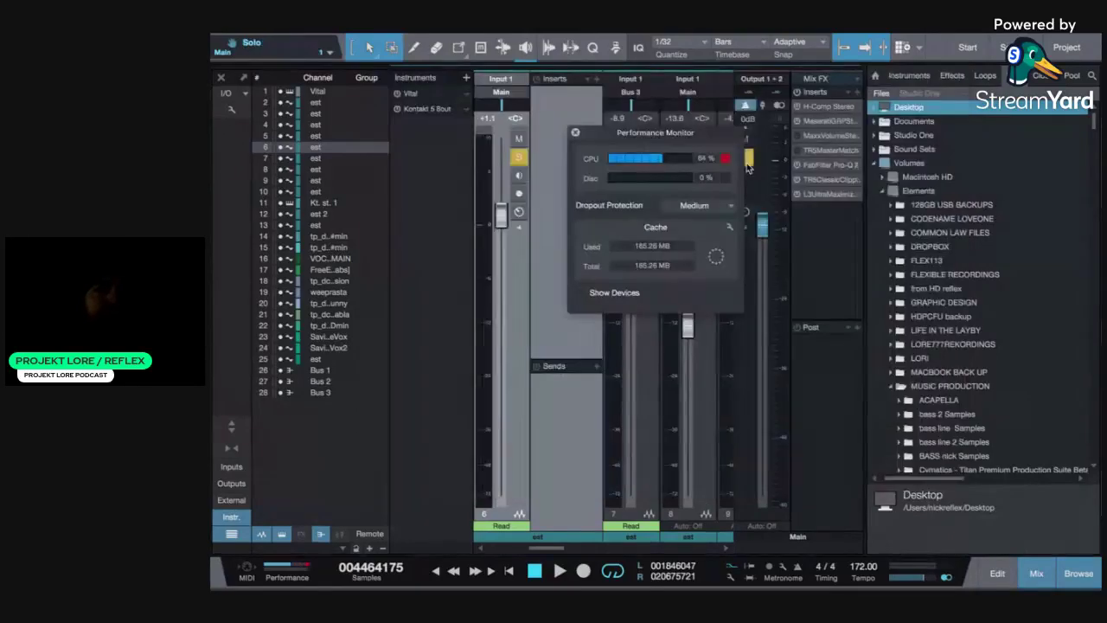
click(956, 79)
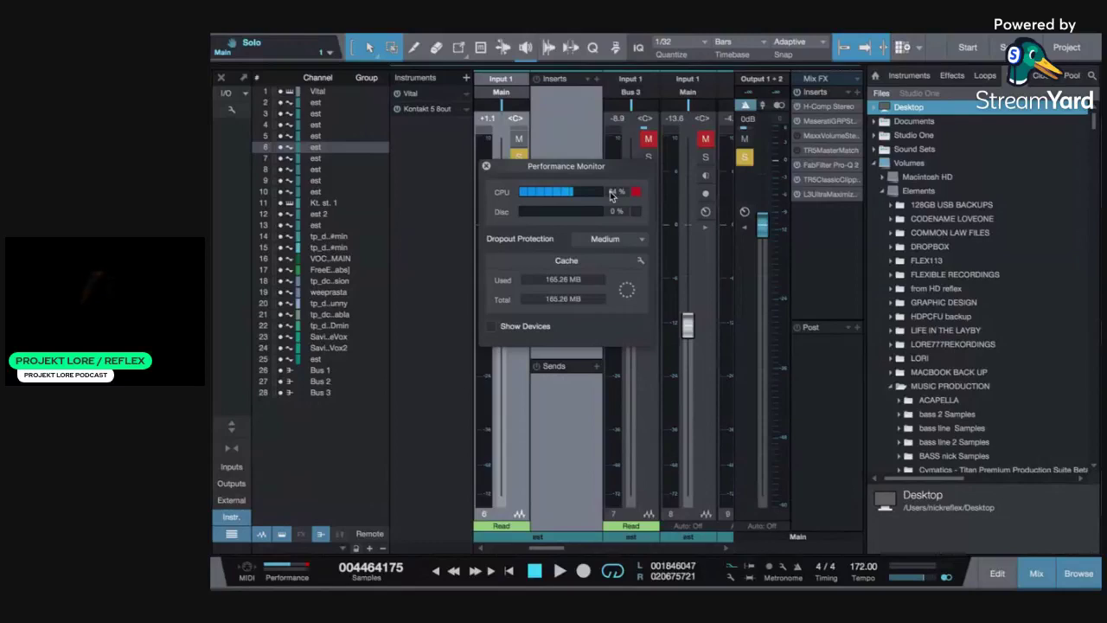
click(487, 168)
click(830, 173)
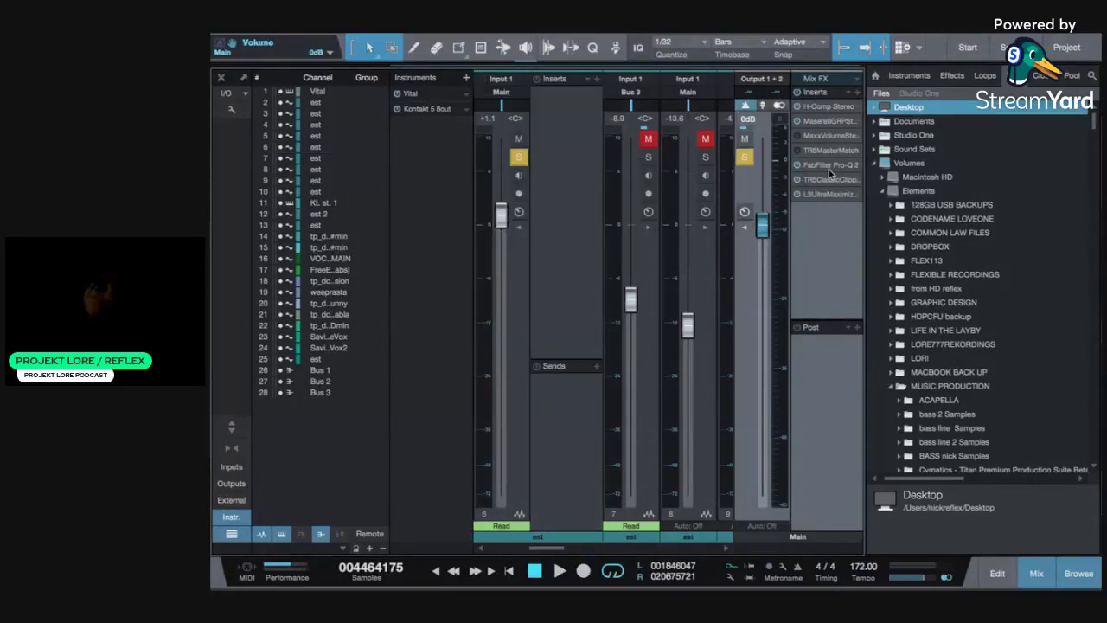
Examine the TR5 Classic Clipper and L3 UltraMaximizer Stereo inserts on Main, and close the effect window
click(829, 178)
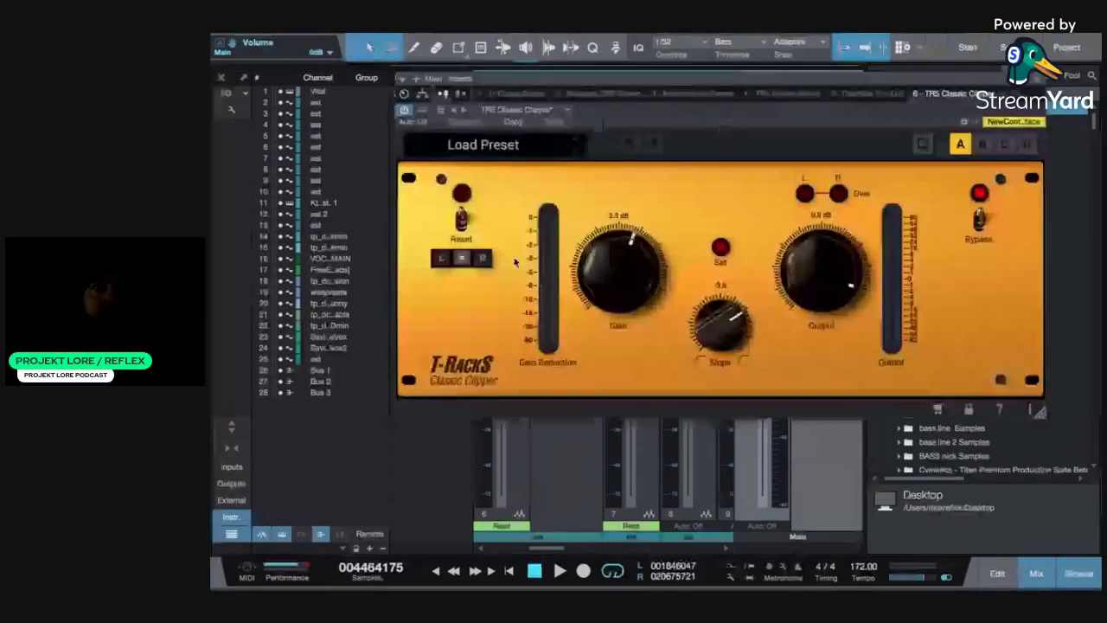
click(820, 195)
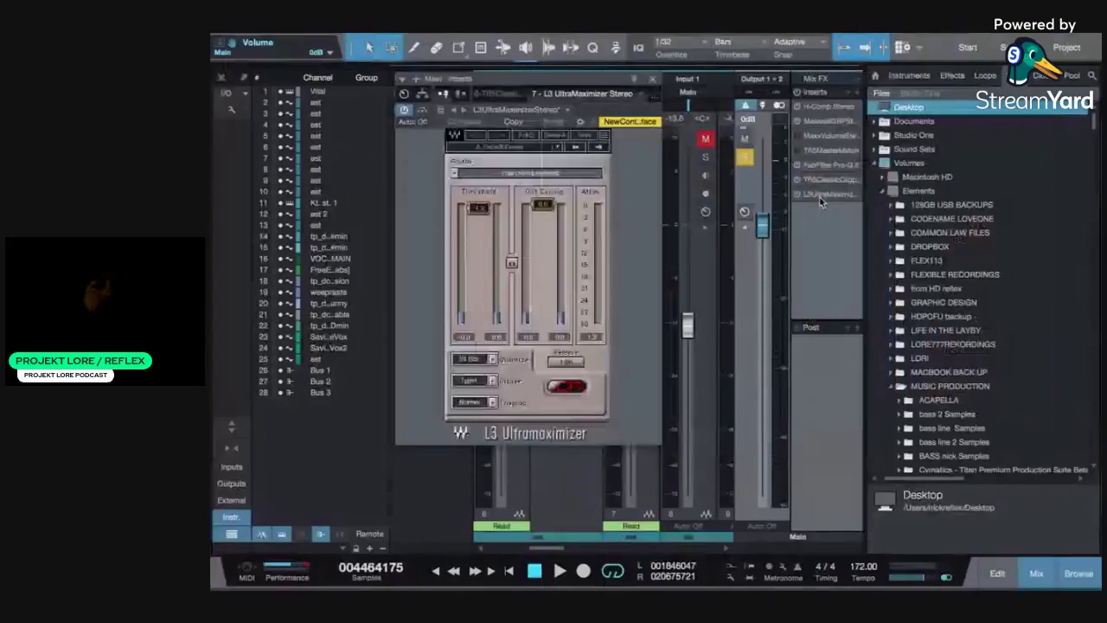
click(558, 169)
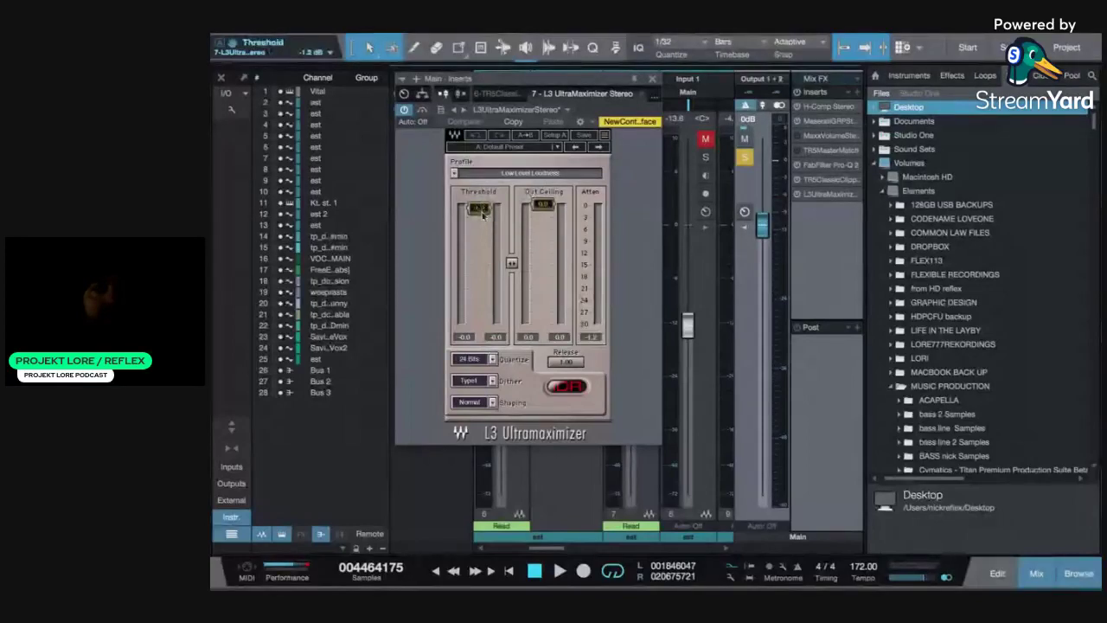
click(653, 82)
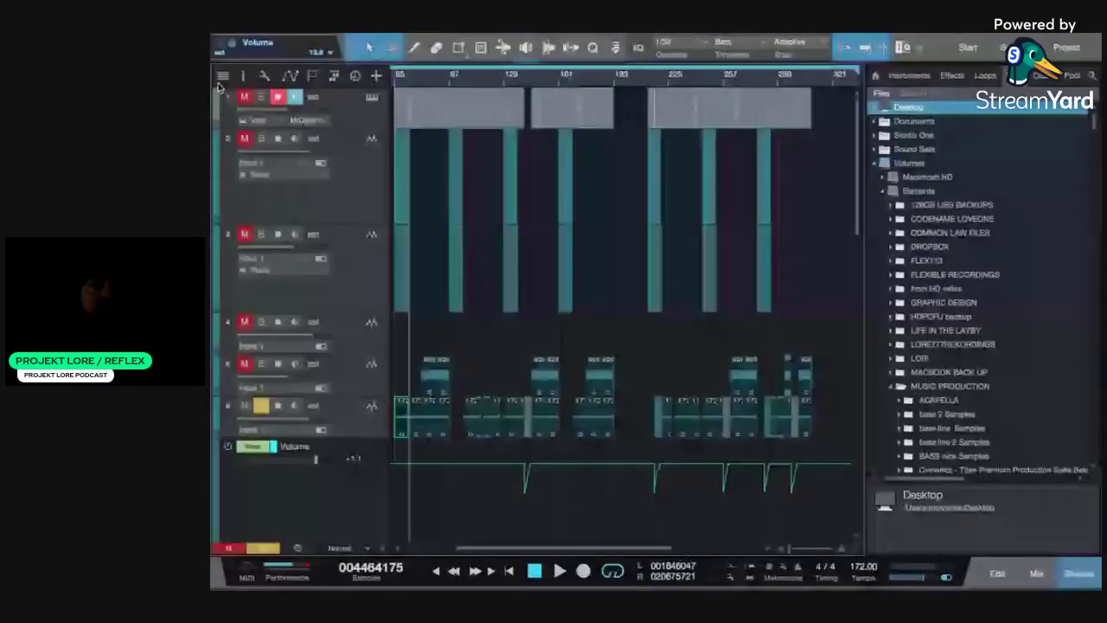
Remove the solo from track 6 and play a short passage of the mix
click(257, 403)
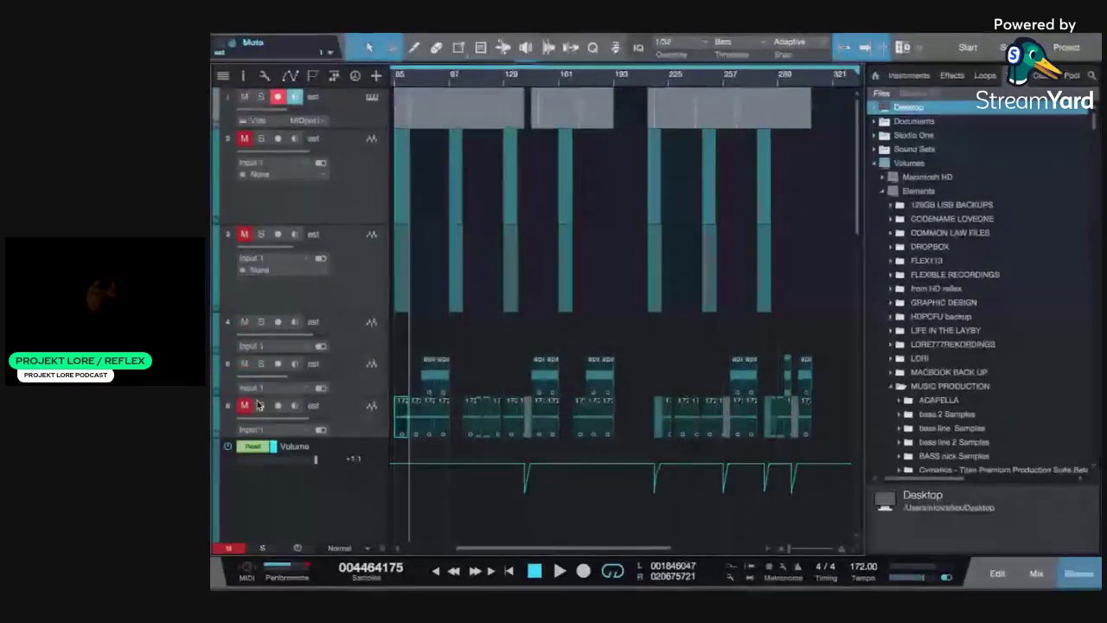
click(260, 406)
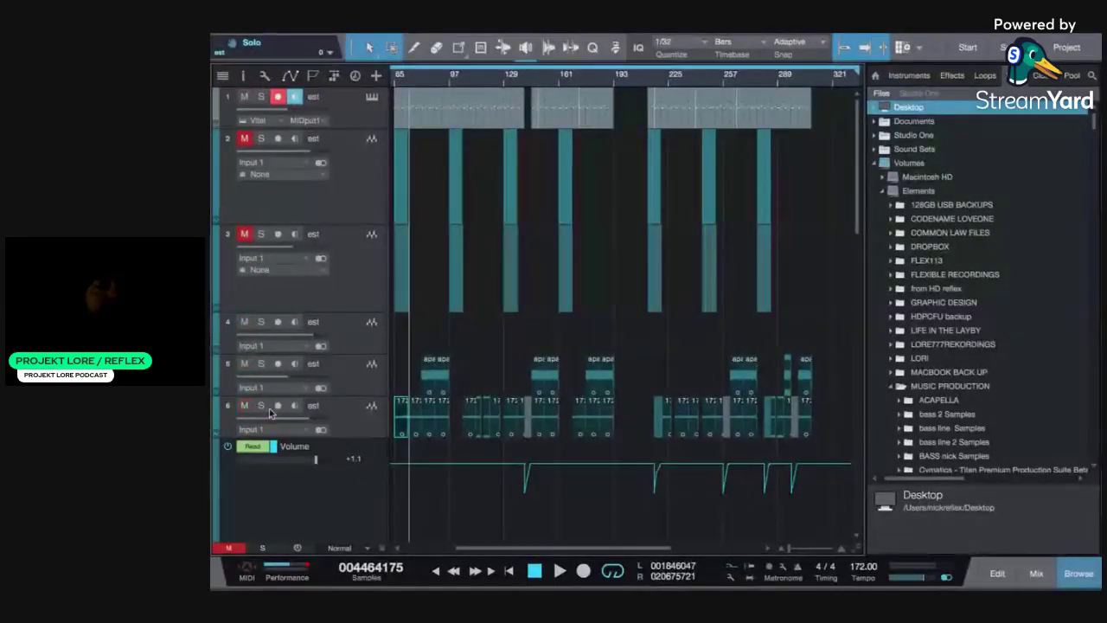
key(space)
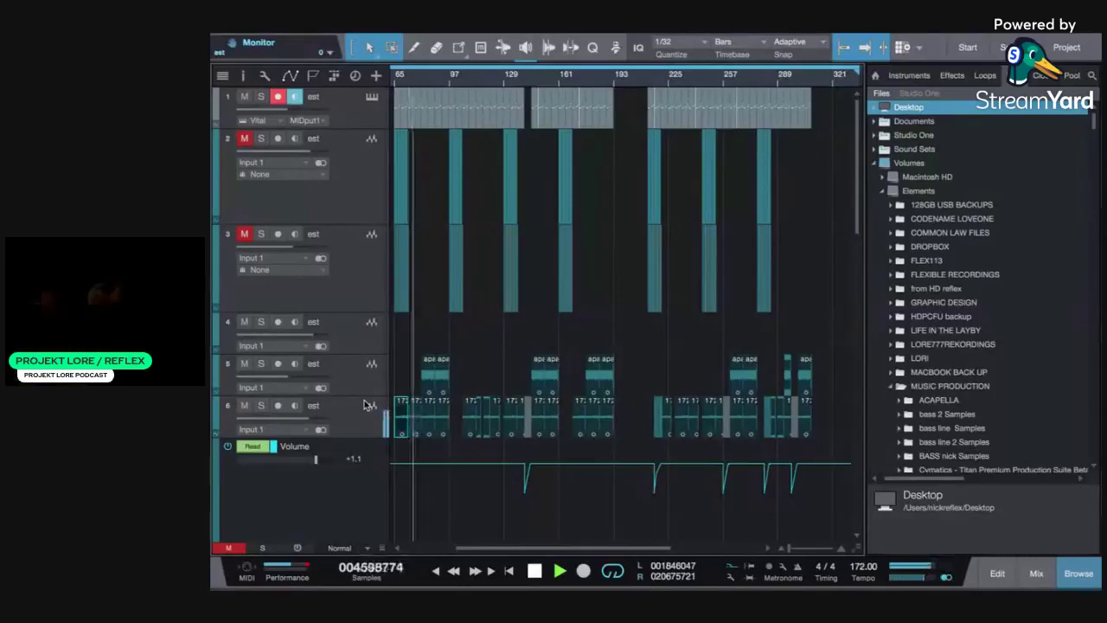
key(space)
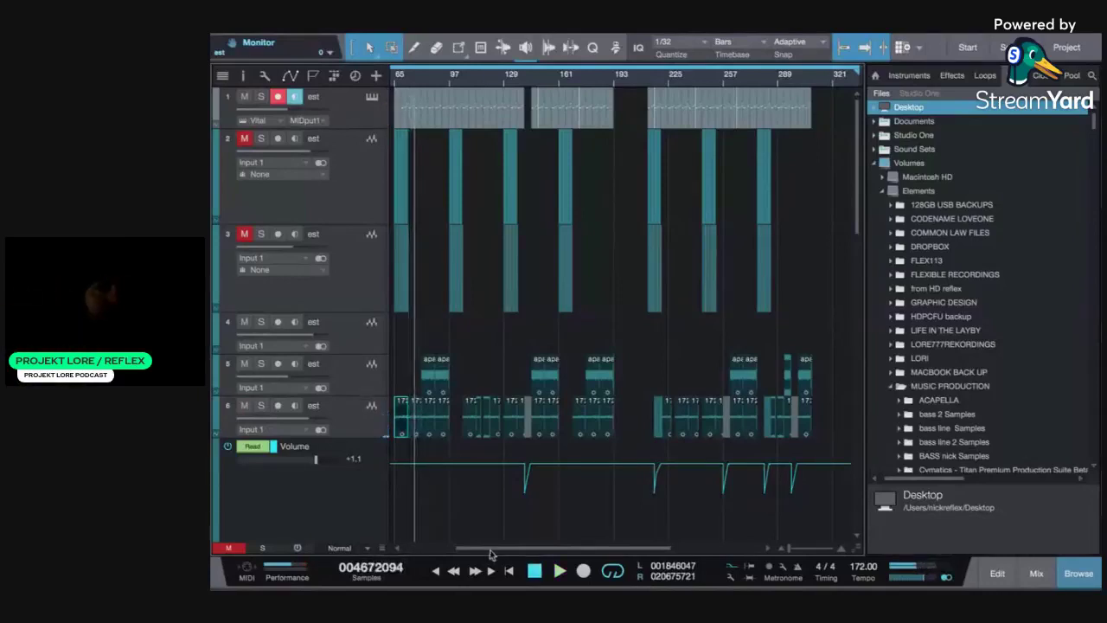
Place the playhead at about bar 33 and start playback from there
drag(490, 553, 440, 554)
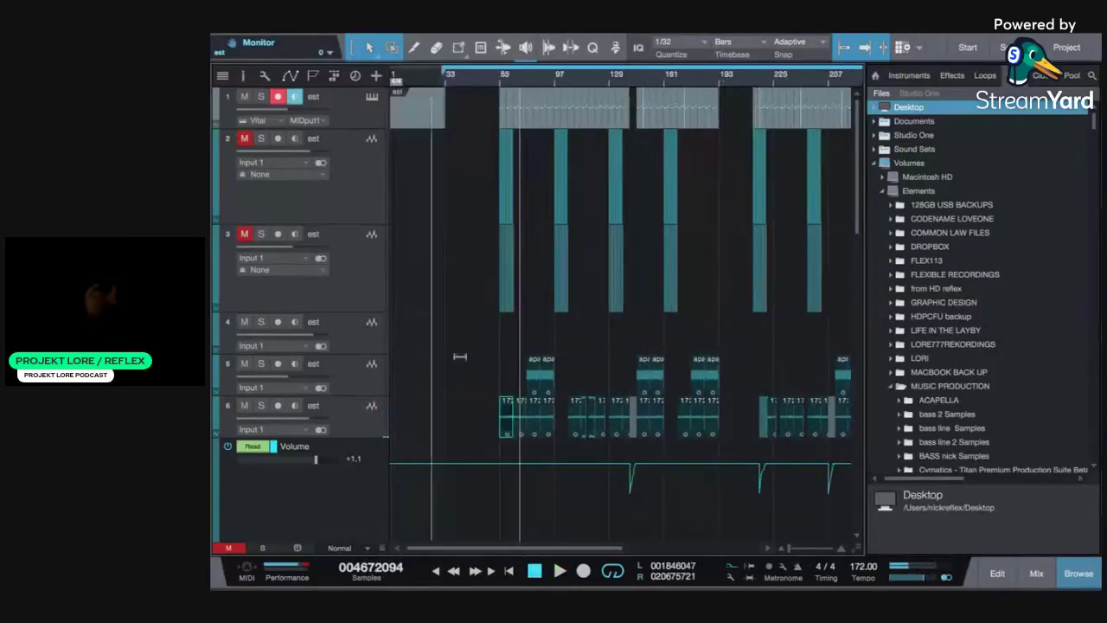
click(445, 83)
key(space)
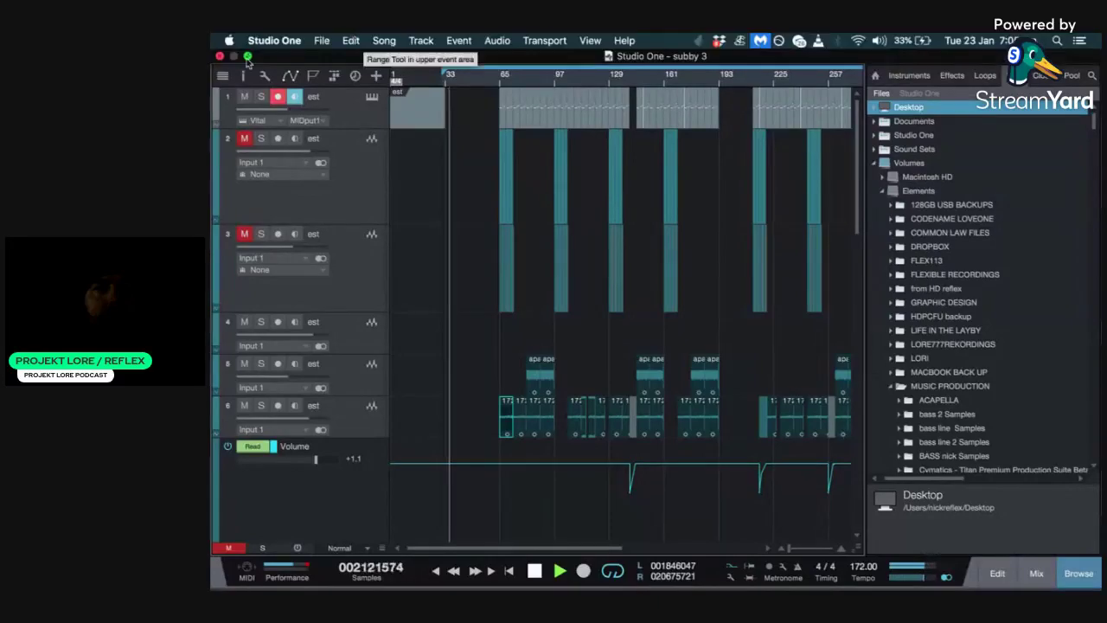
Take the song window out of full screen and bring it in front of the Vuze window
key(ctrl+super+f)
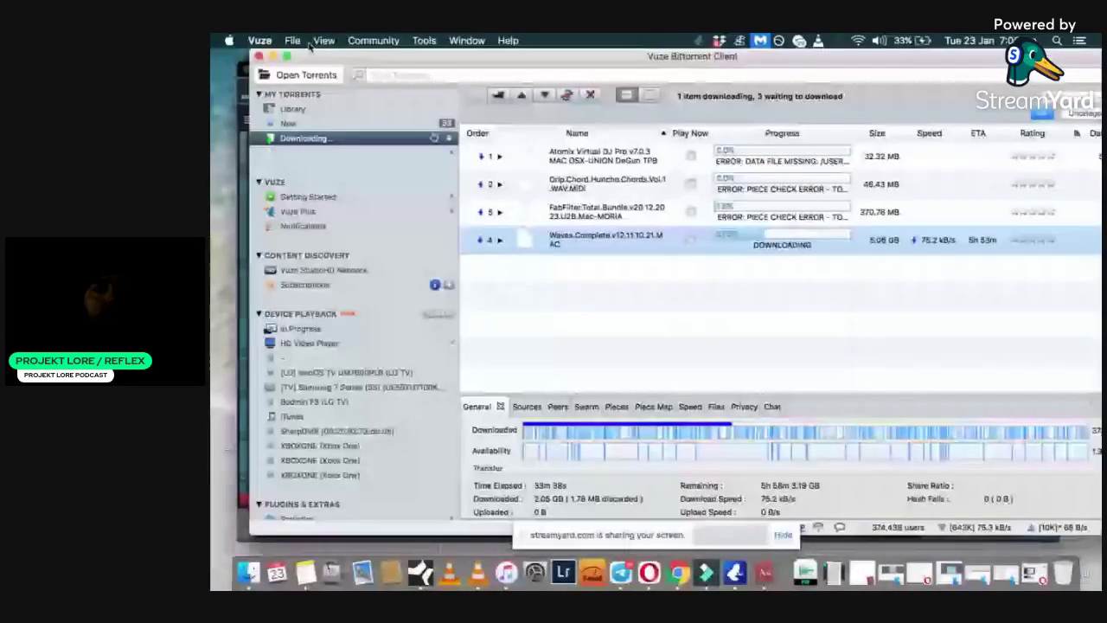
click(242, 338)
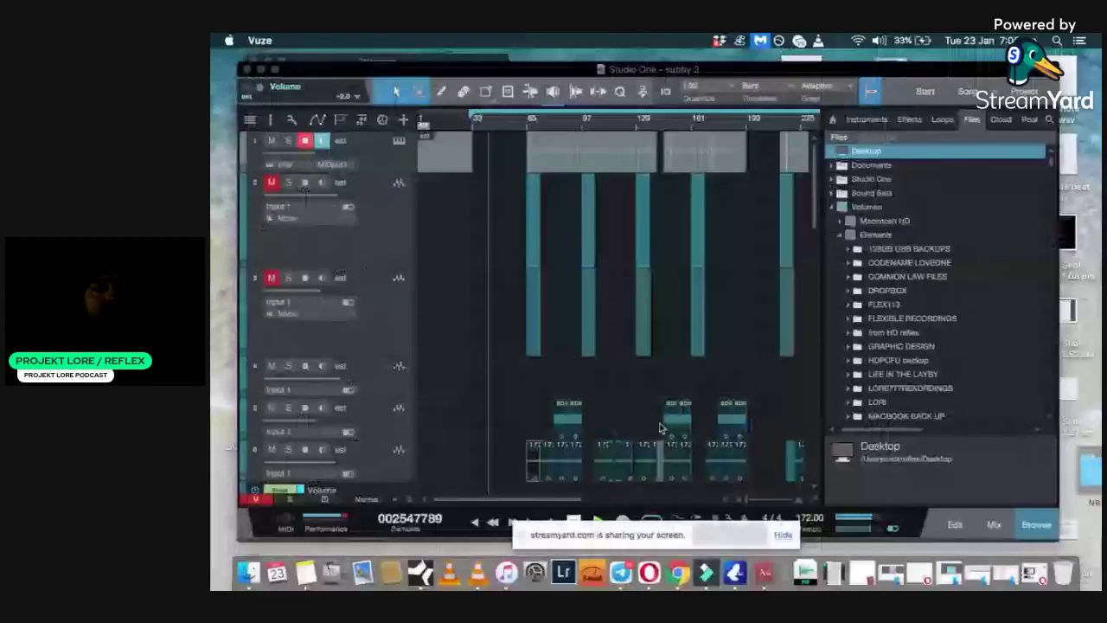
click(817, 557)
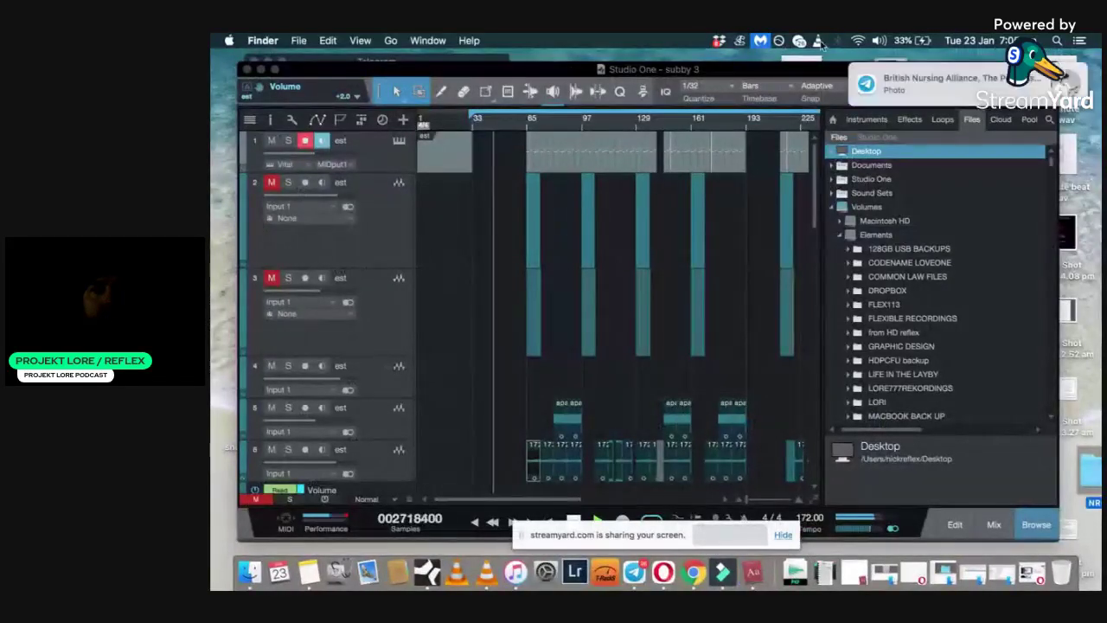
Bring up the Finder Documents window and Telegram, and put both windows away
click(250, 578)
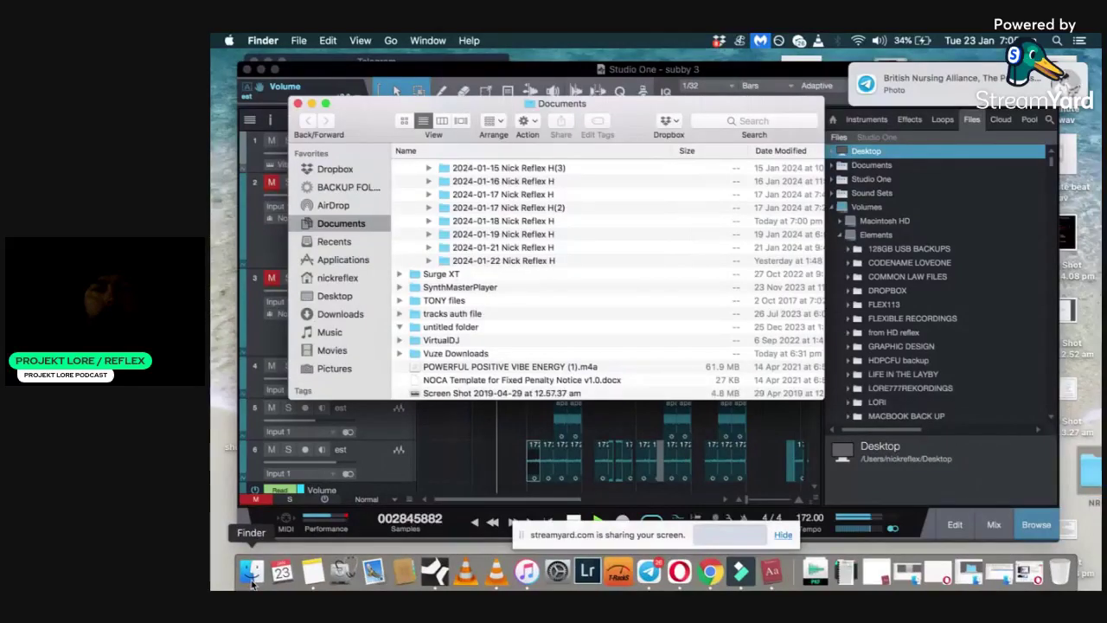
click(648, 573)
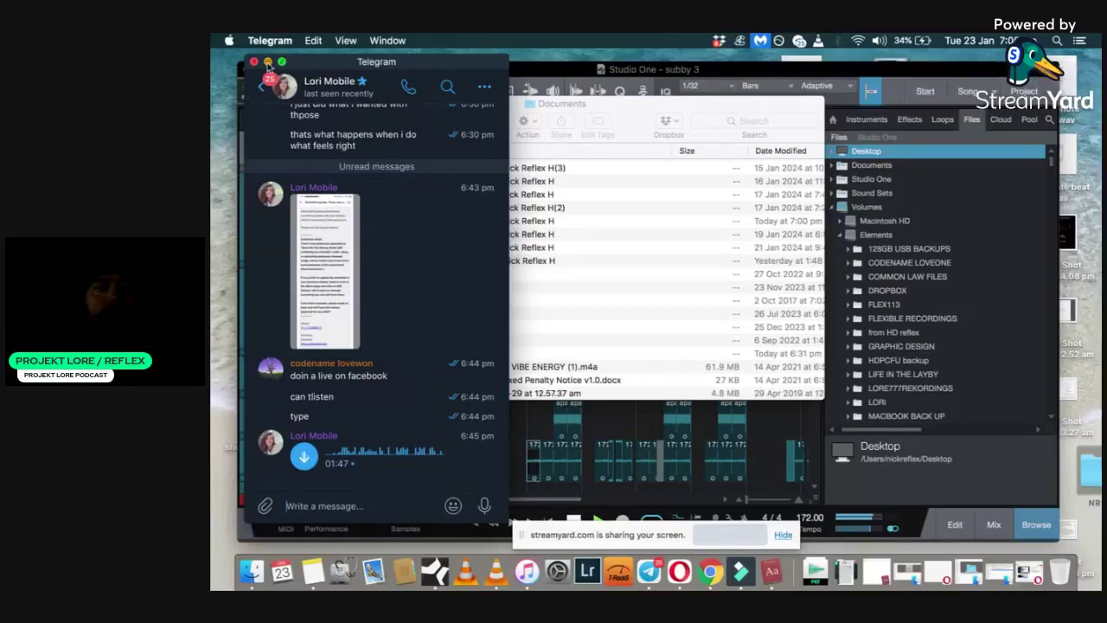
click(268, 63)
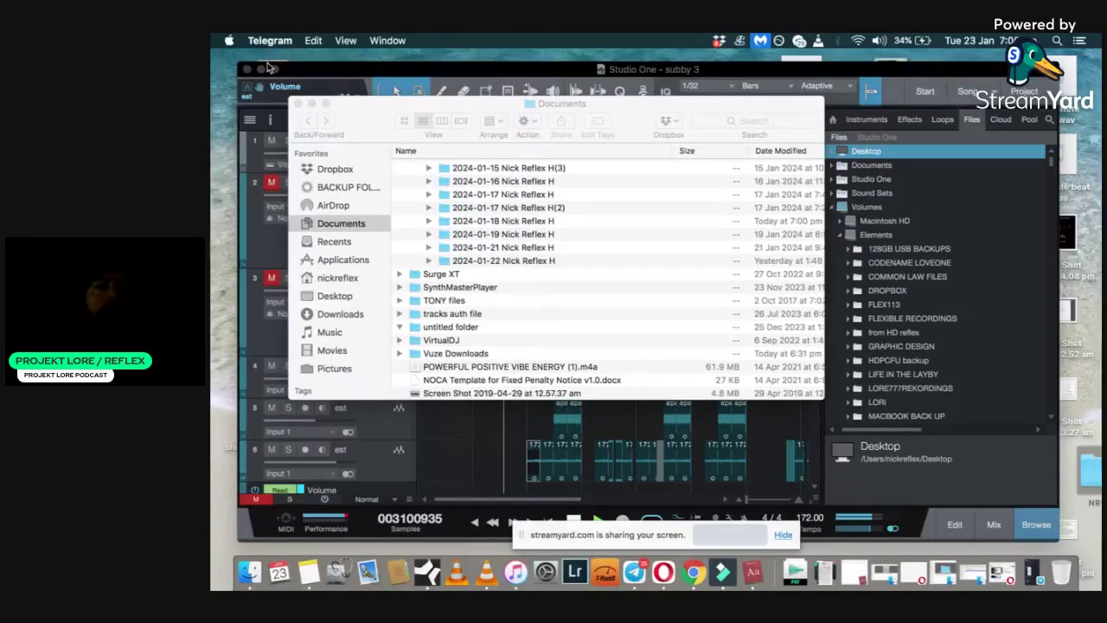
click(313, 104)
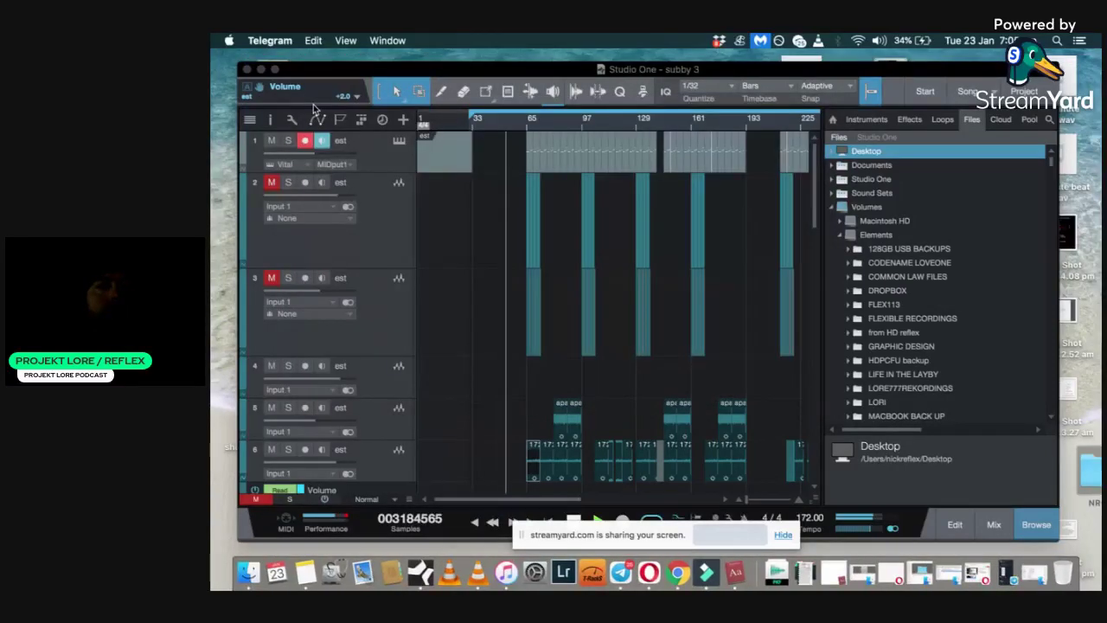
Return the Studio One song window to full screen and stop playback
click(276, 69)
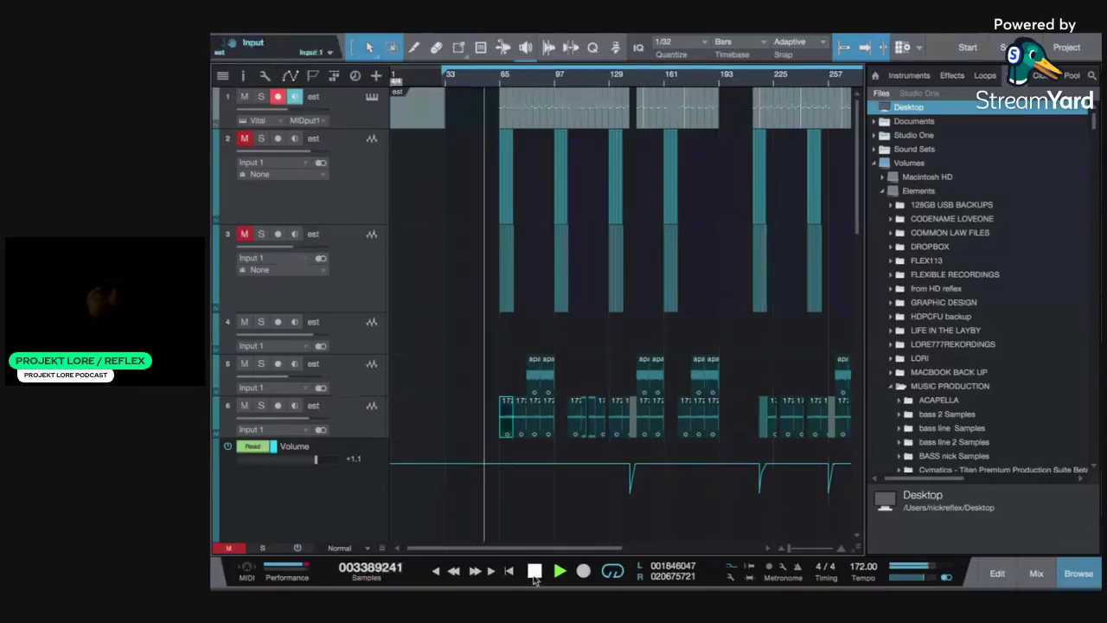
click(534, 572)
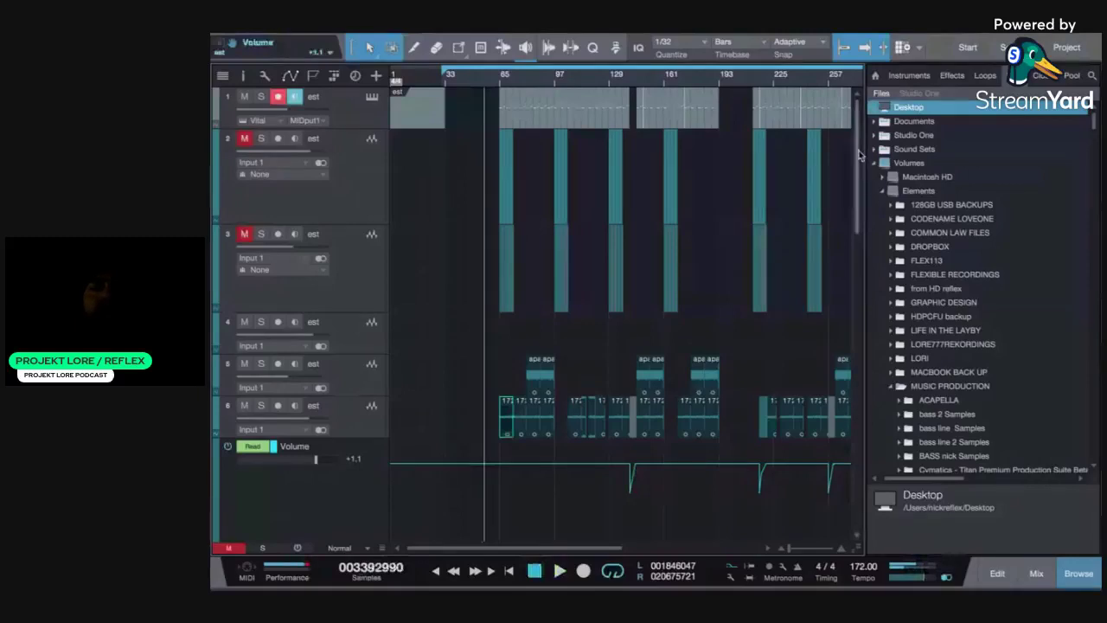
Place the playhead at bar 65 and zoom the timeline in around the drum and bass events there
drag(861, 154, 863, 128)
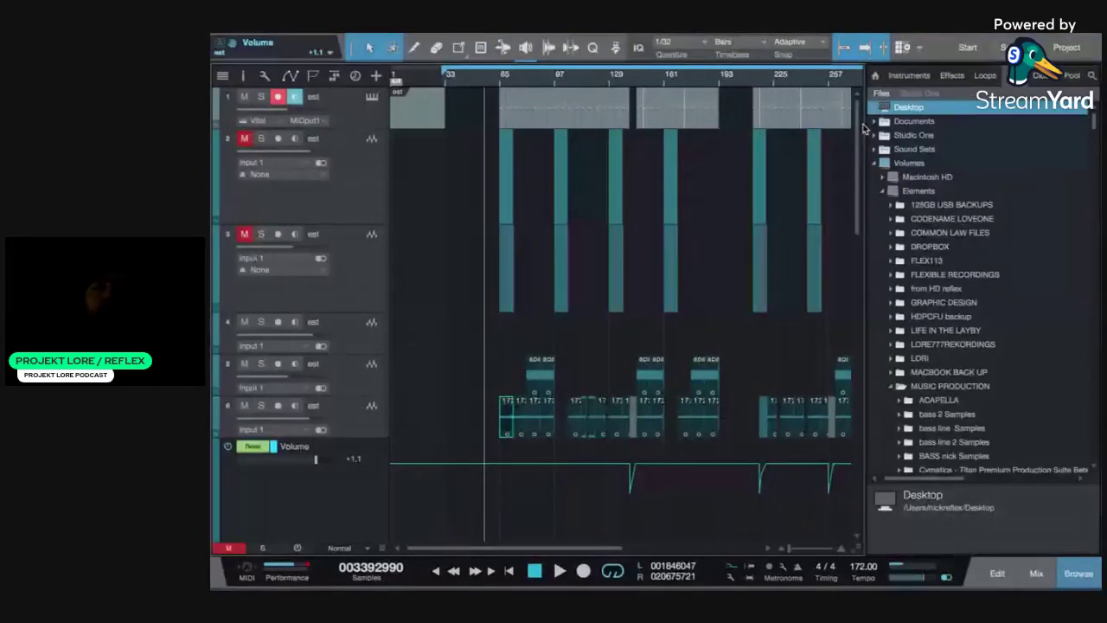
drag(864, 128, 863, 370)
scroll(471, 170, up, 10)
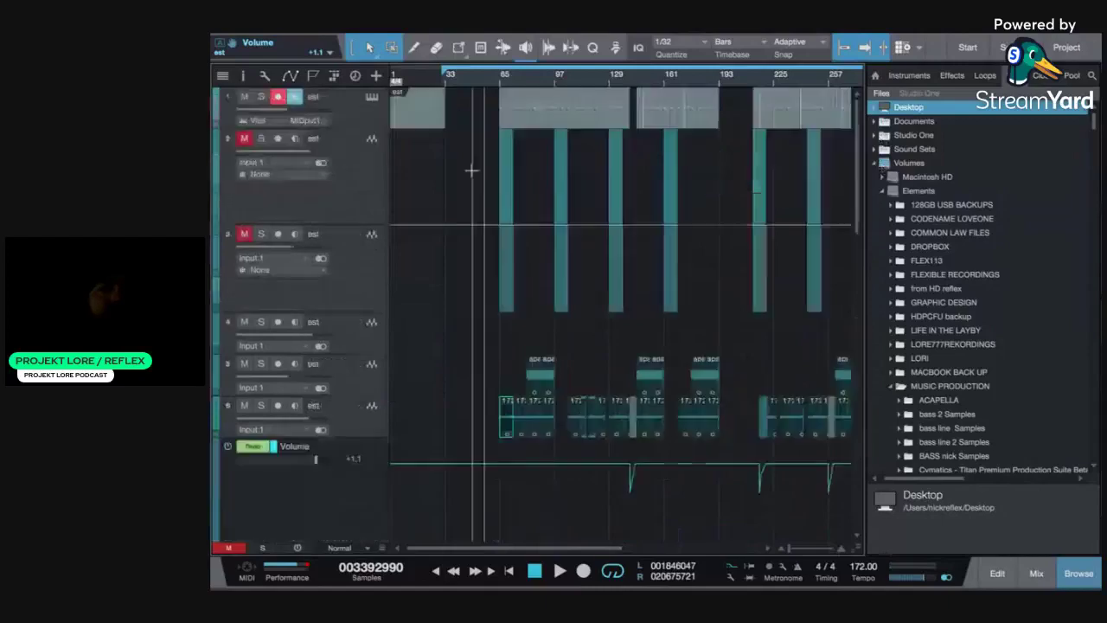
click(501, 80)
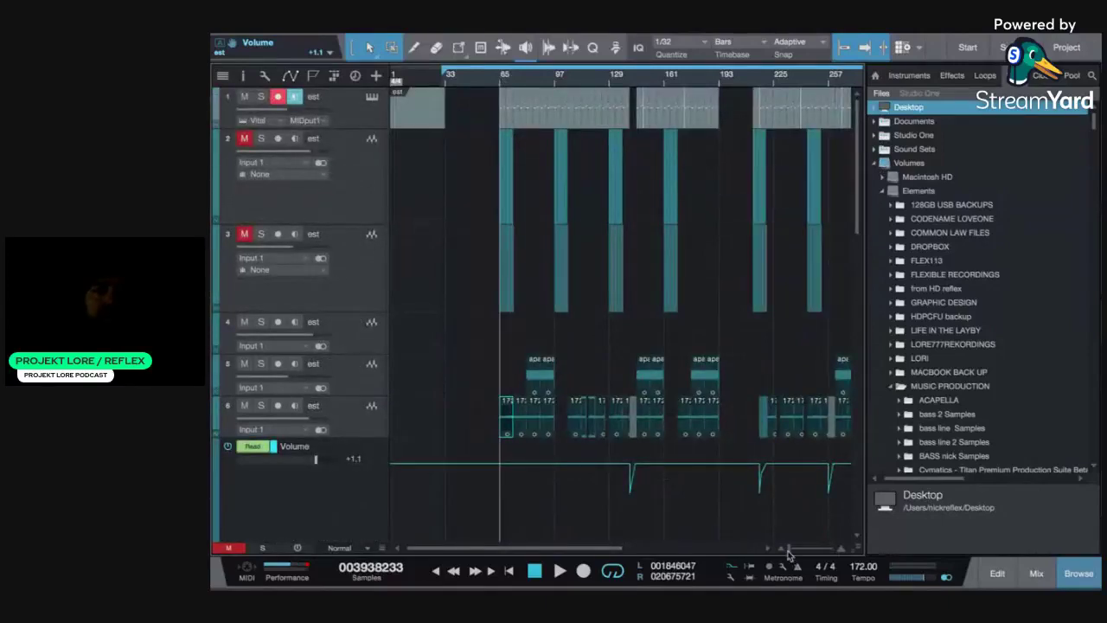
drag(787, 552, 794, 553)
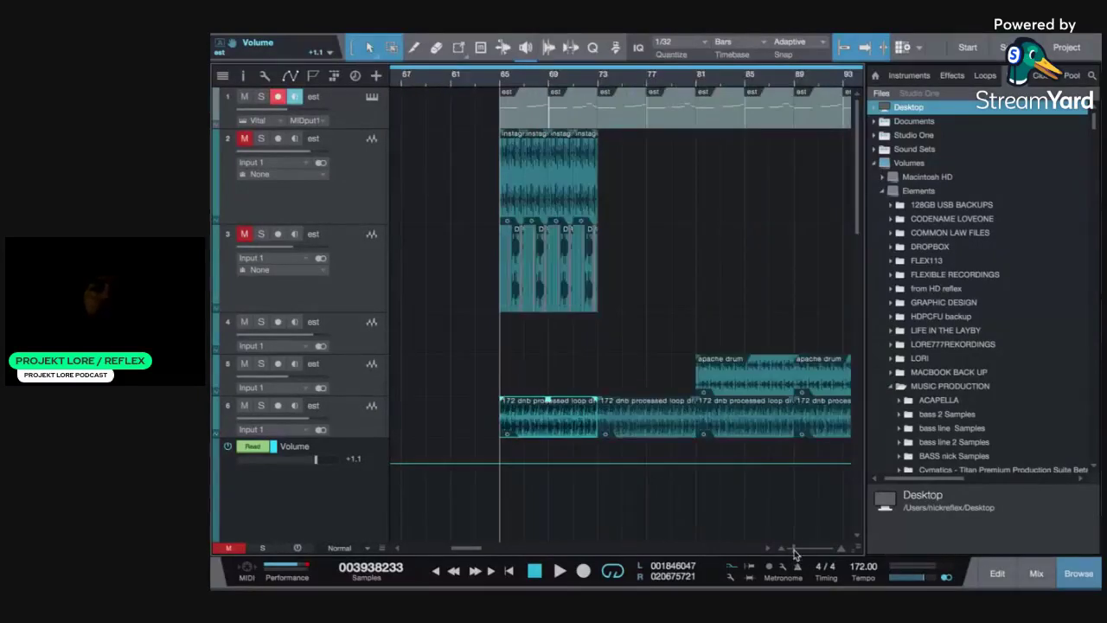
Open the Vital instrument on track 1, examine the Voice and Effects pages of its NLMM 808 2 preset, and close it
click(354, 117)
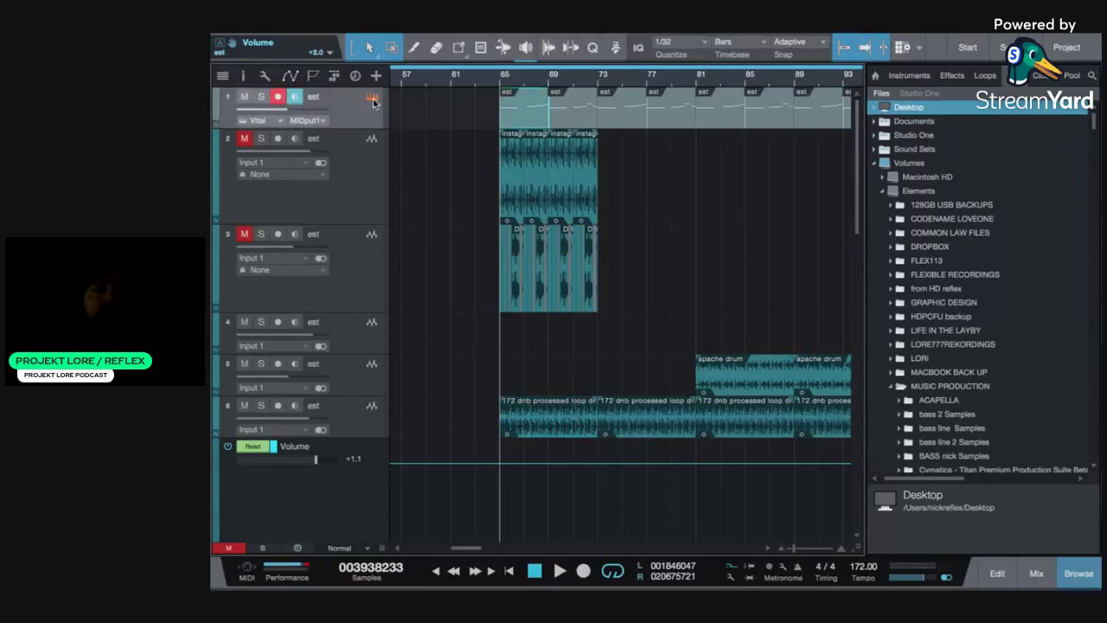
click(373, 98)
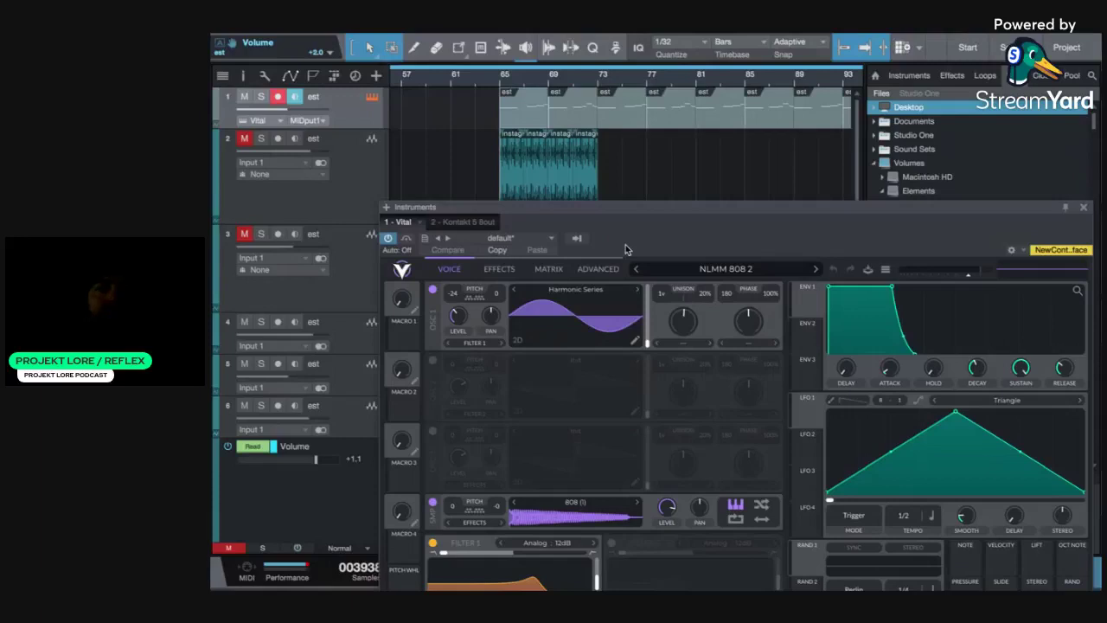
drag(625, 203, 479, 43)
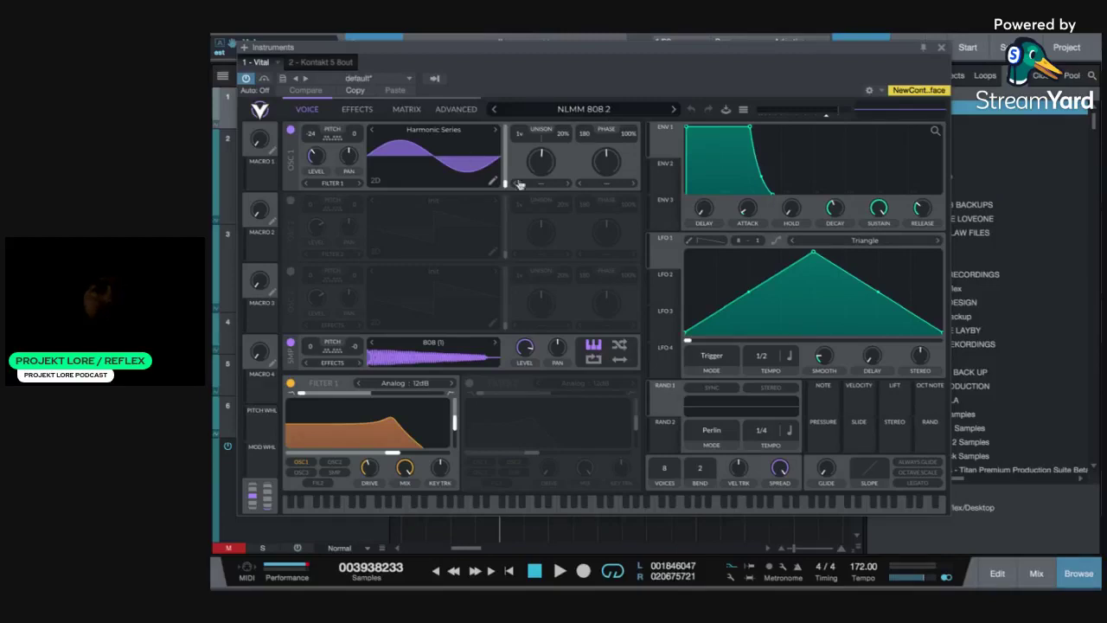
click(351, 113)
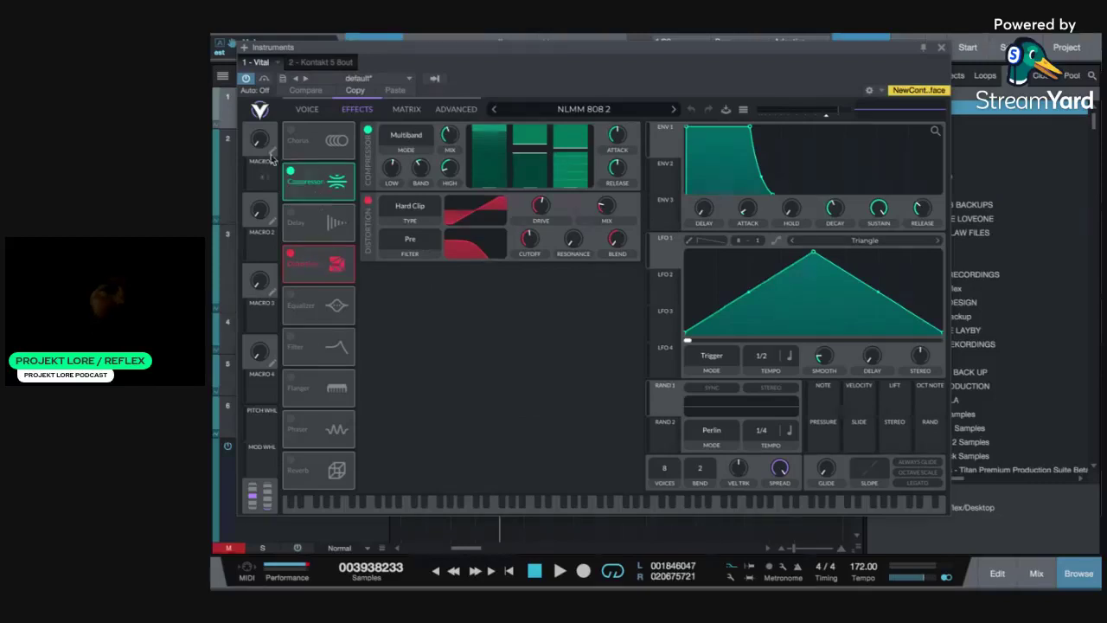
click(309, 110)
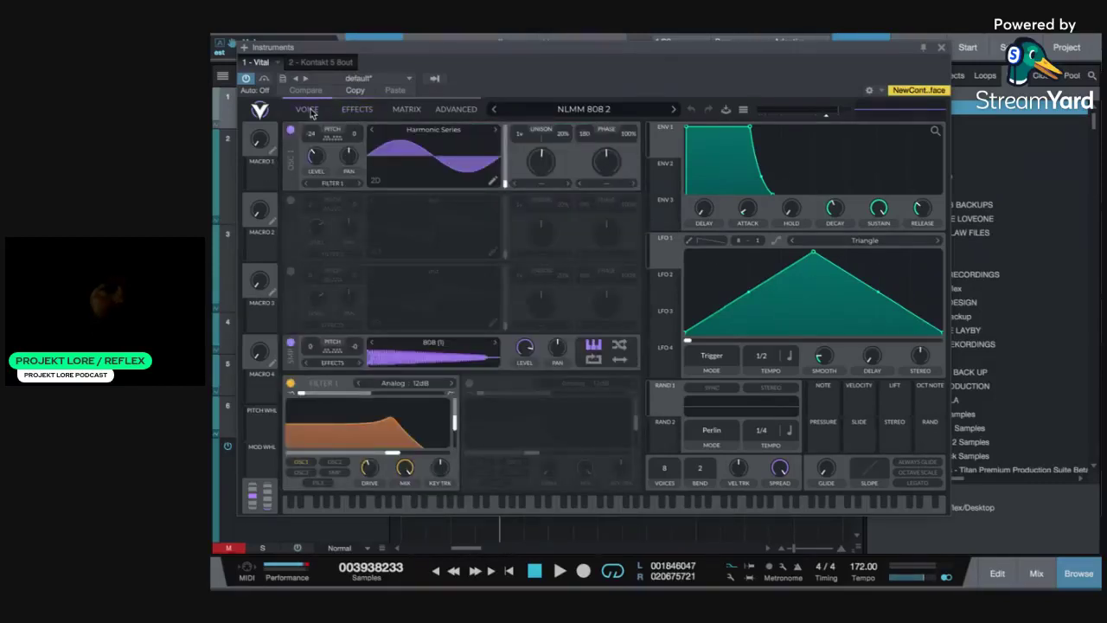
click(355, 109)
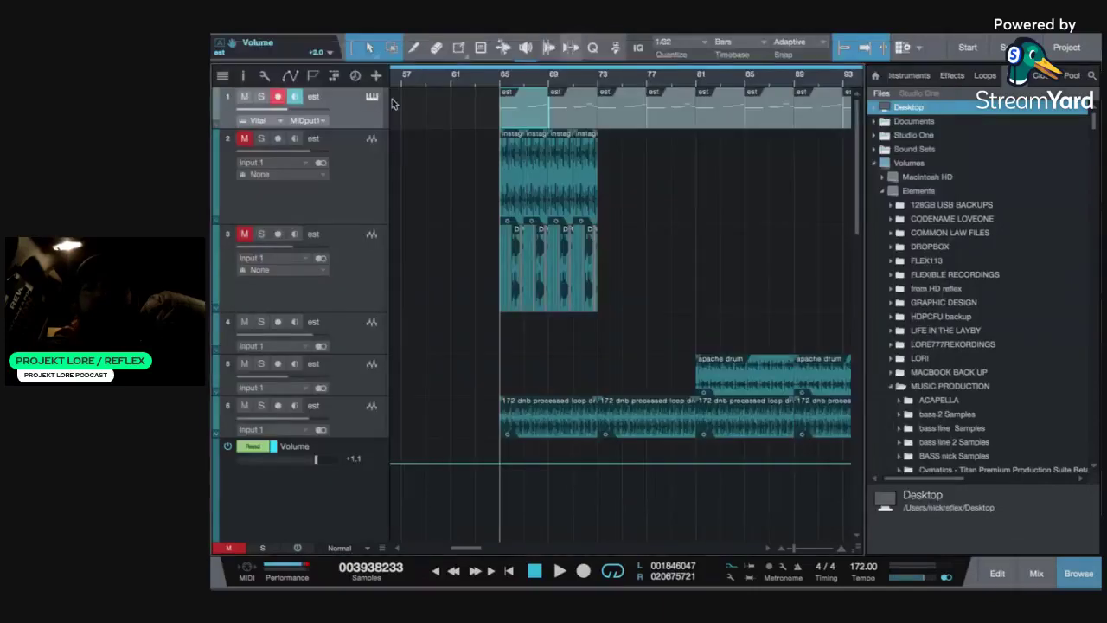
click(941, 46)
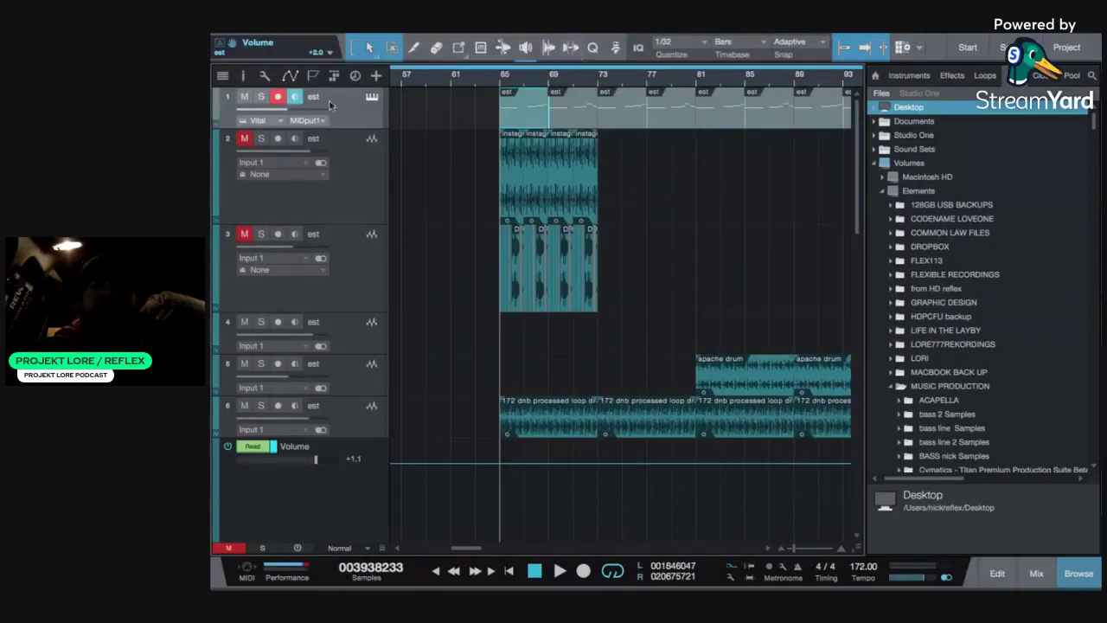
Solo track 1, play it from bar 65, and view its first event's notes in the note editor before closing the editor
click(260, 96)
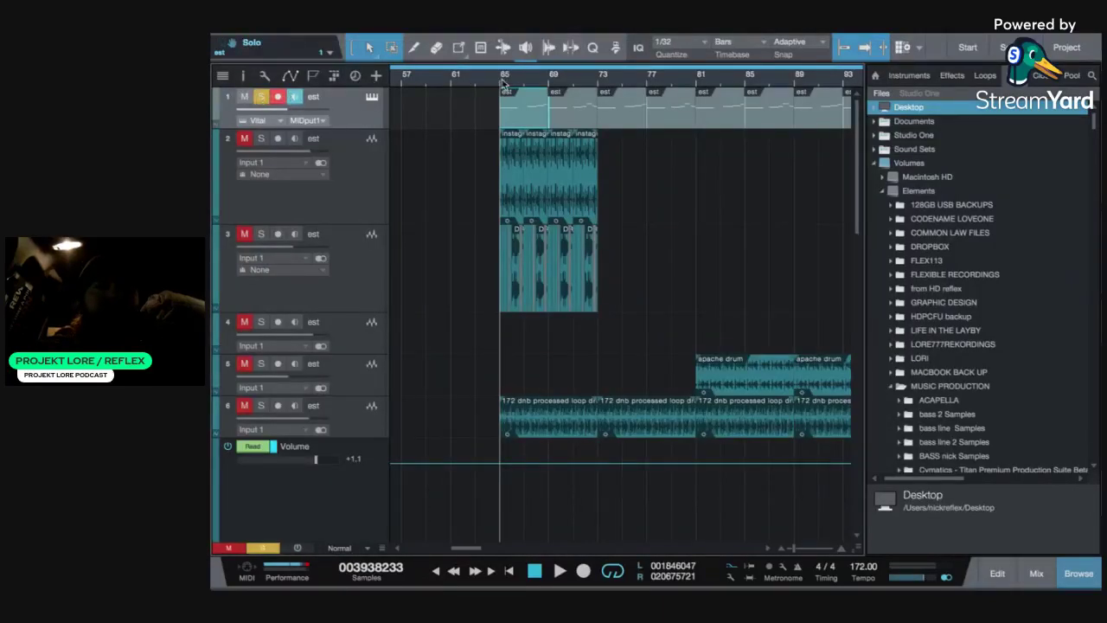
key(space)
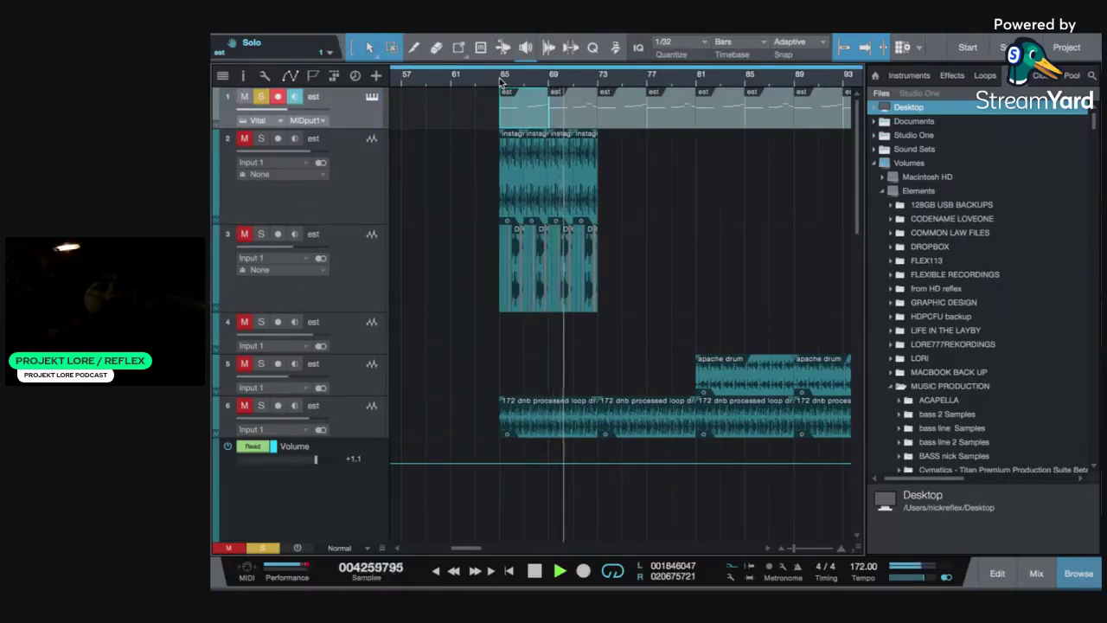
double_click(527, 114)
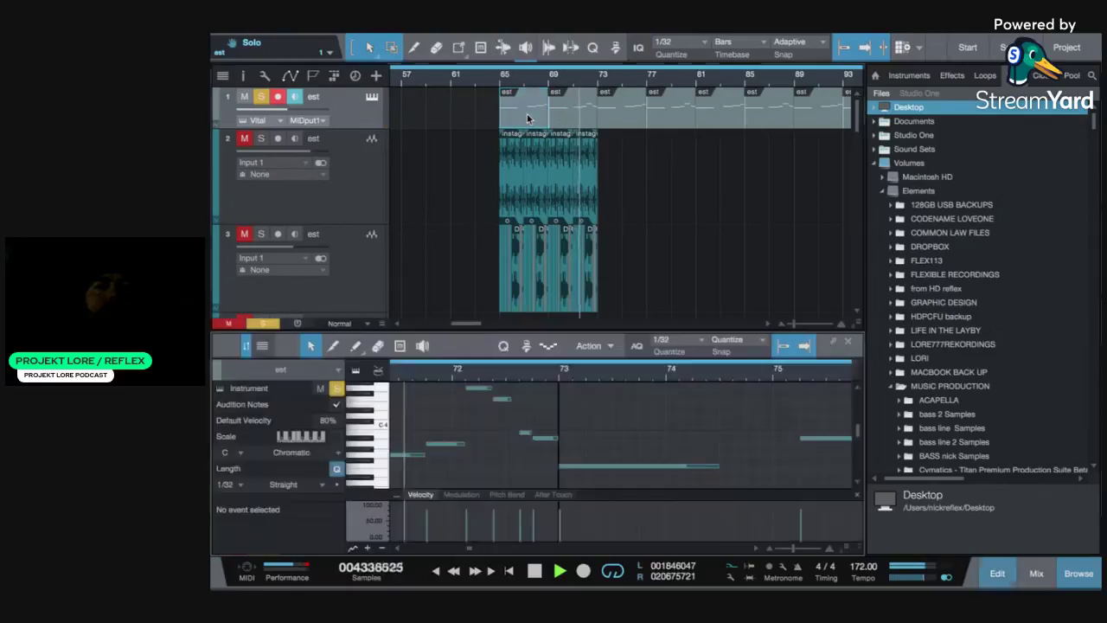
drag(696, 331, 699, 314)
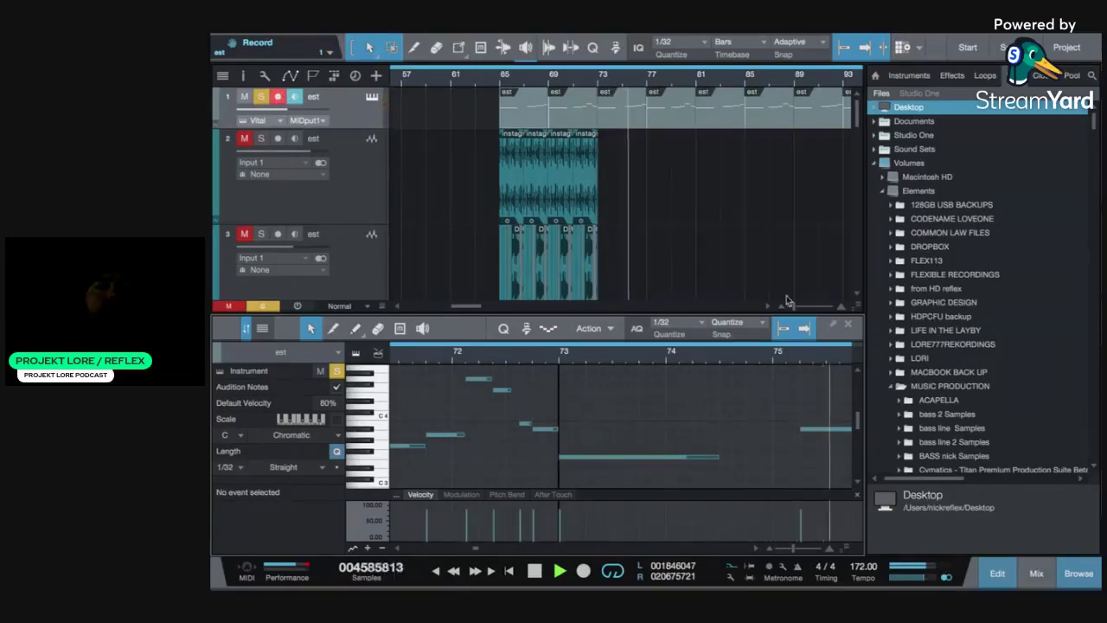
key(F2)
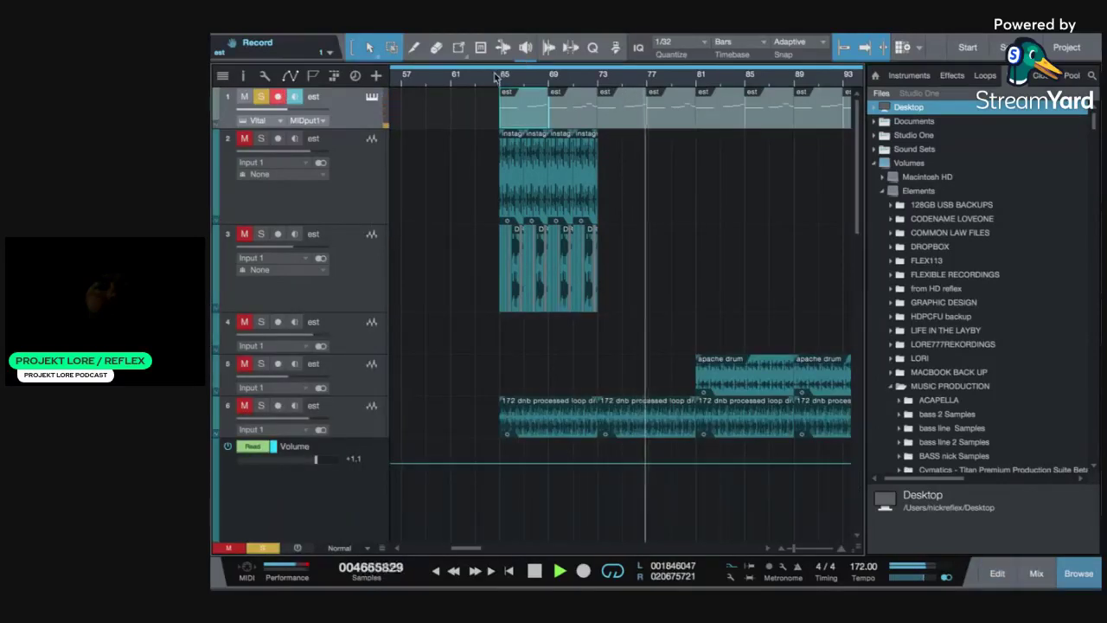
Remove the solo from track 1, stop playback of the mix, and return the playhead to bar 65
click(261, 96)
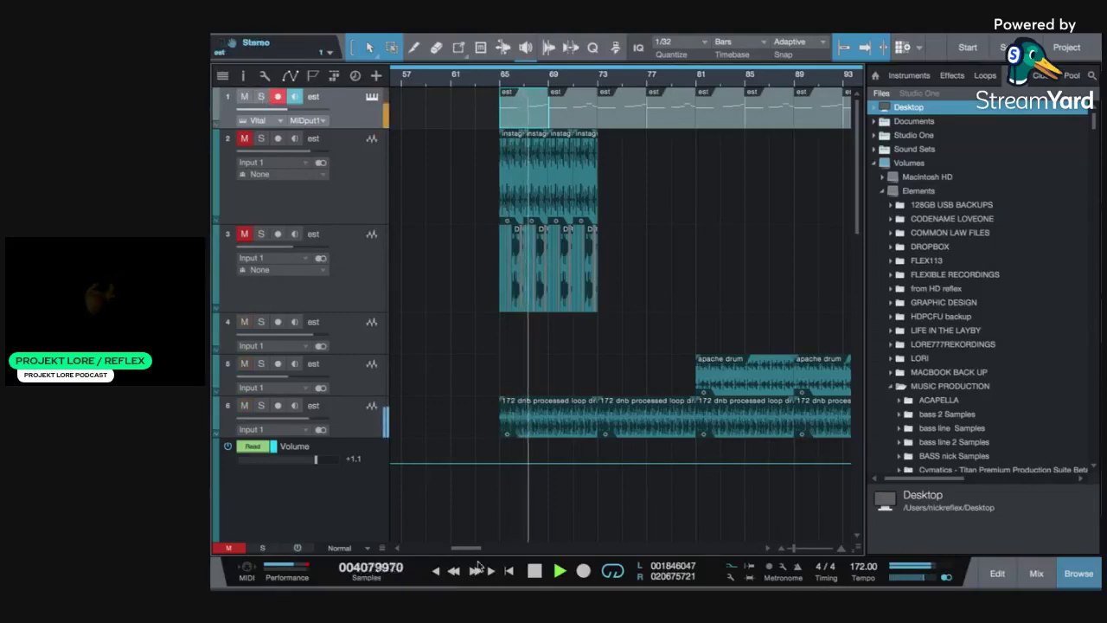
click(535, 572)
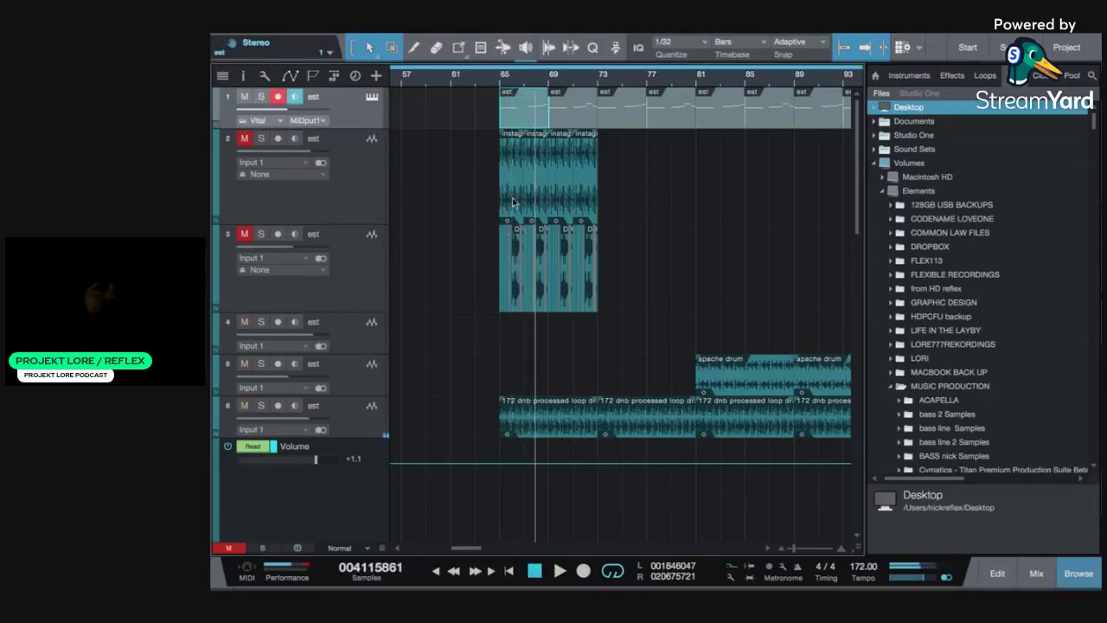
click(500, 80)
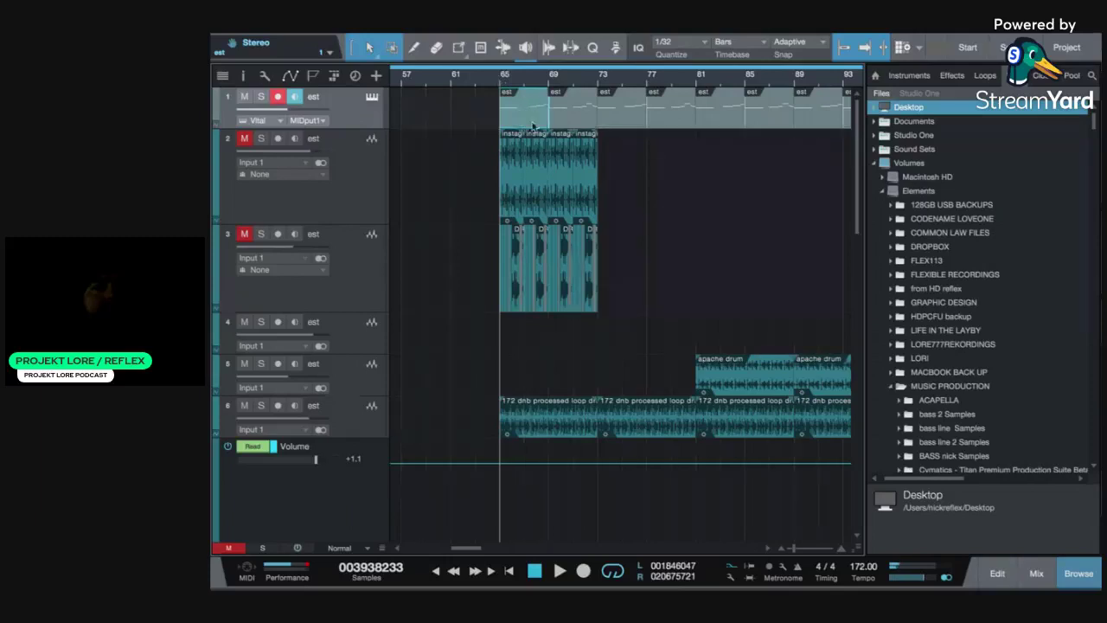
drag(858, 206, 853, 348)
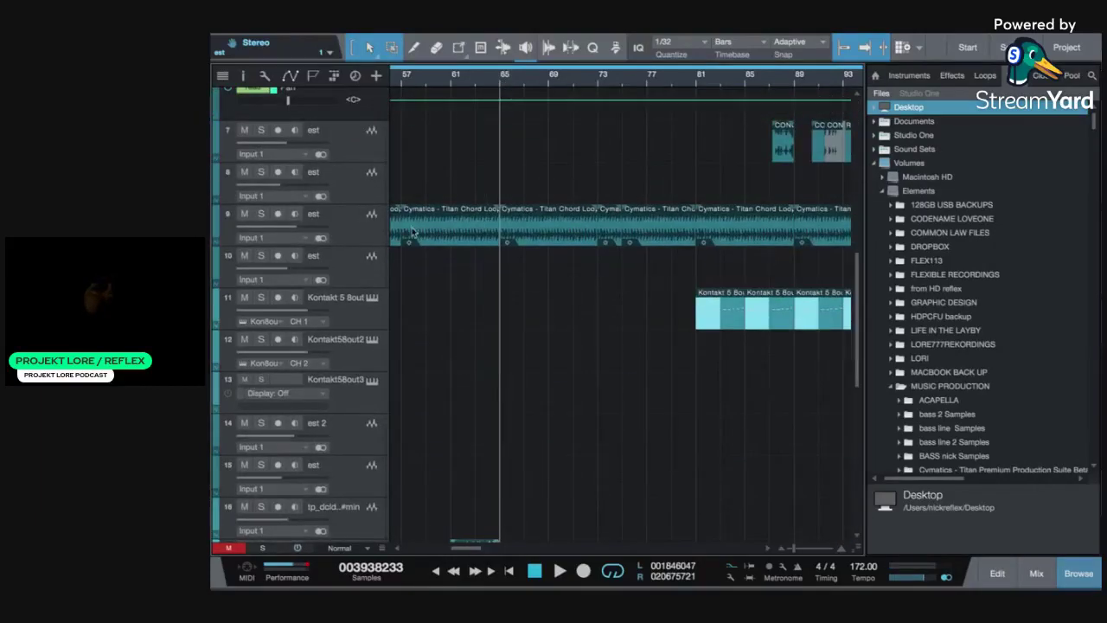
View track 9's channel and its FabFilter Pro-Q 2 insert in the mixer, and close the mixer
click(358, 239)
key(F3)
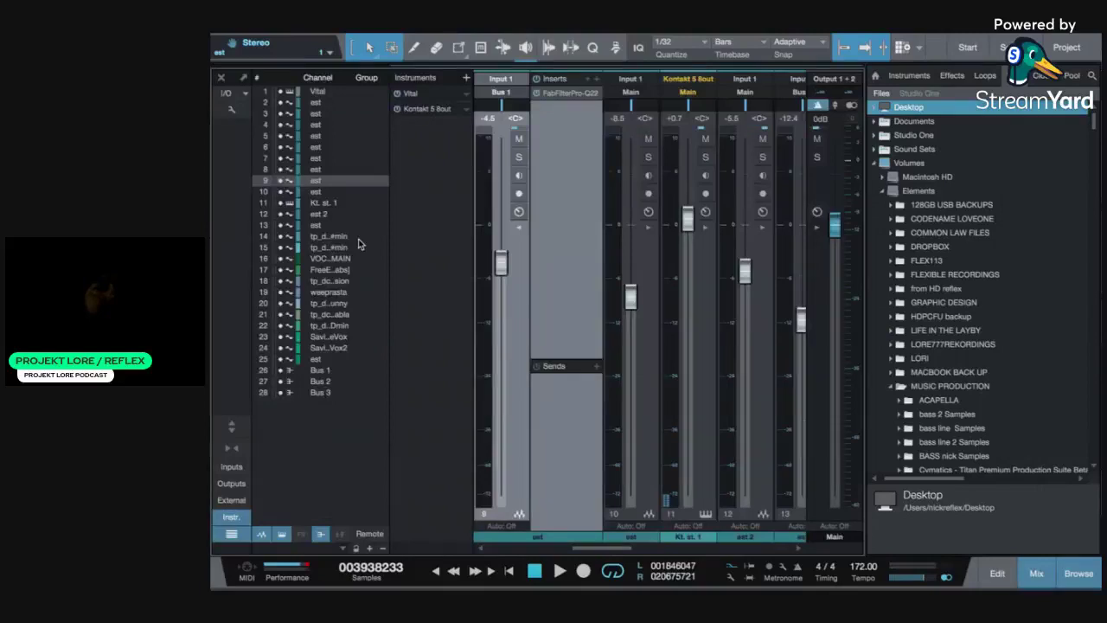
click(221, 77)
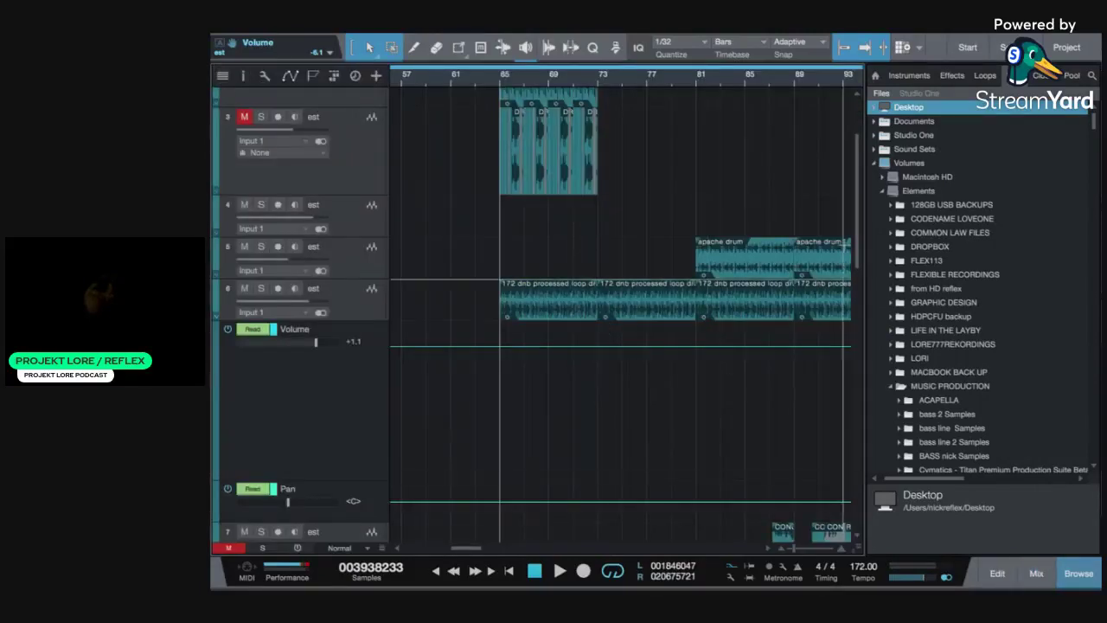
Play track 9's chord loop from bar 65 with the track soloed, and stop playback
drag(859, 251, 856, 376)
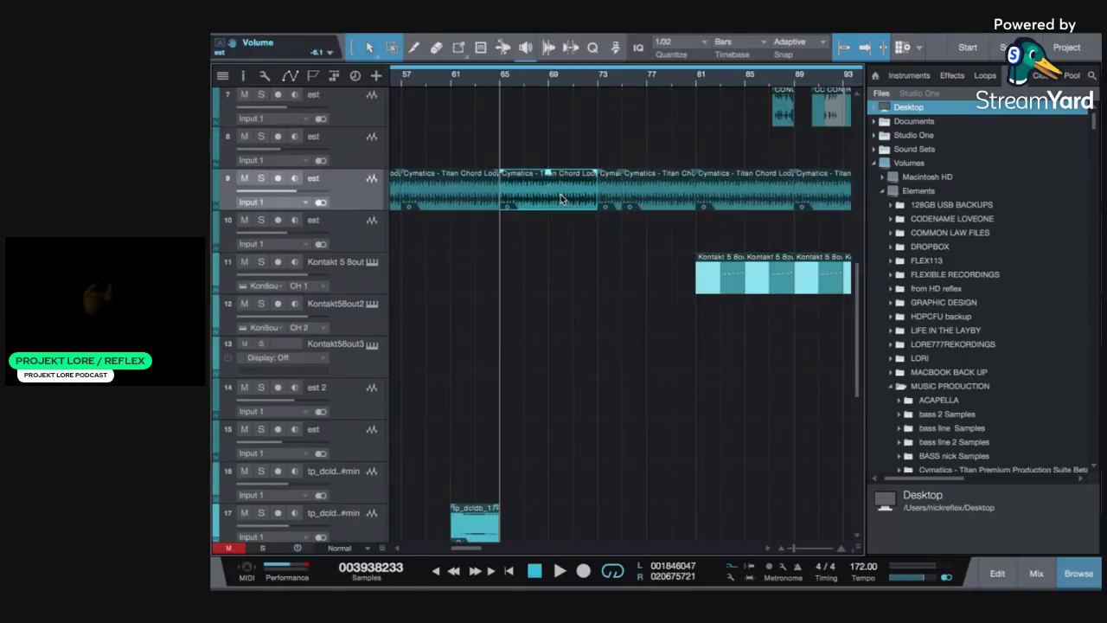
key(space)
click(262, 179)
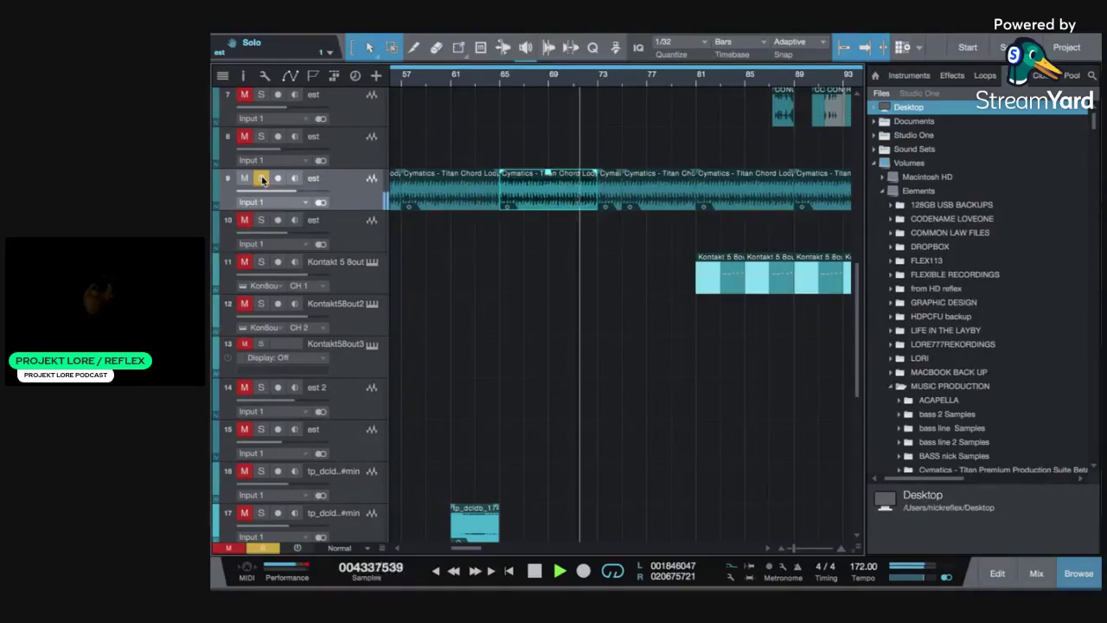
key(space)
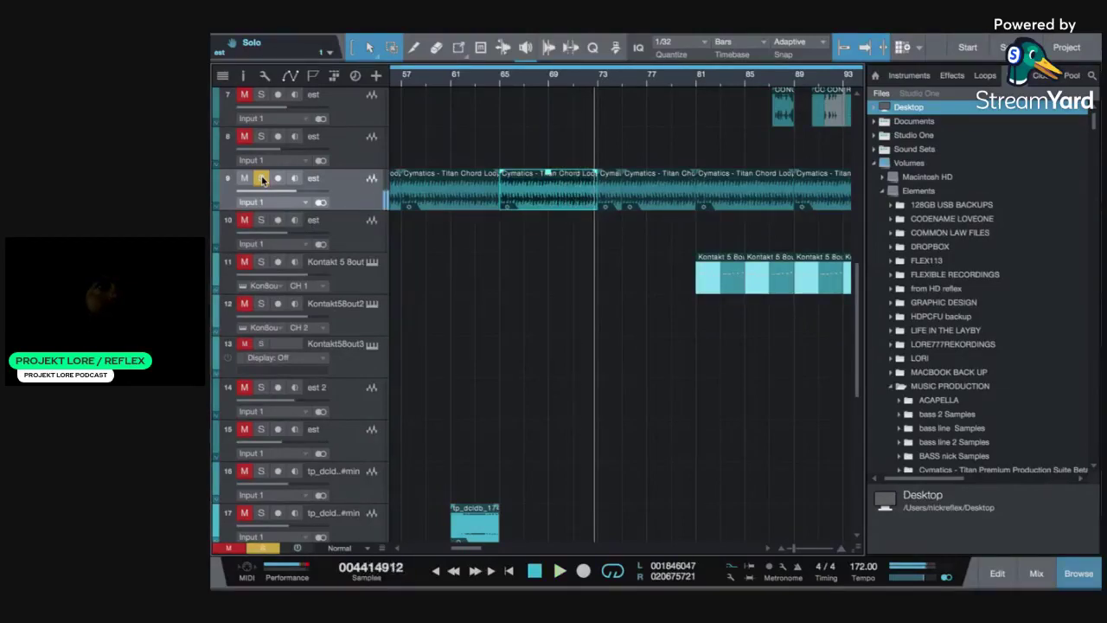
click(254, 60)
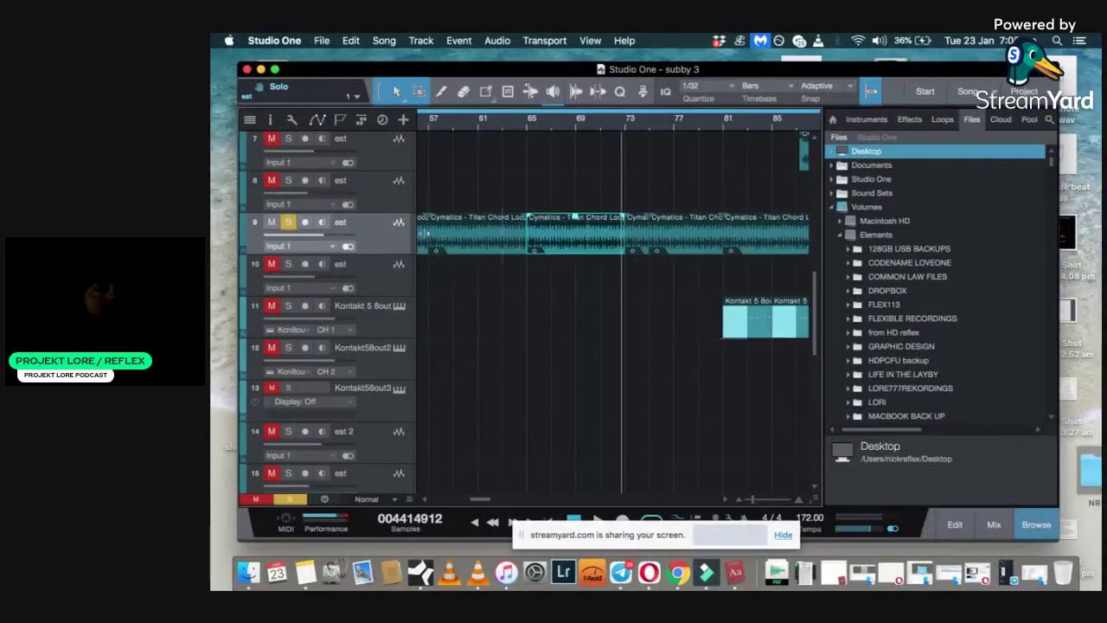
click(275, 69)
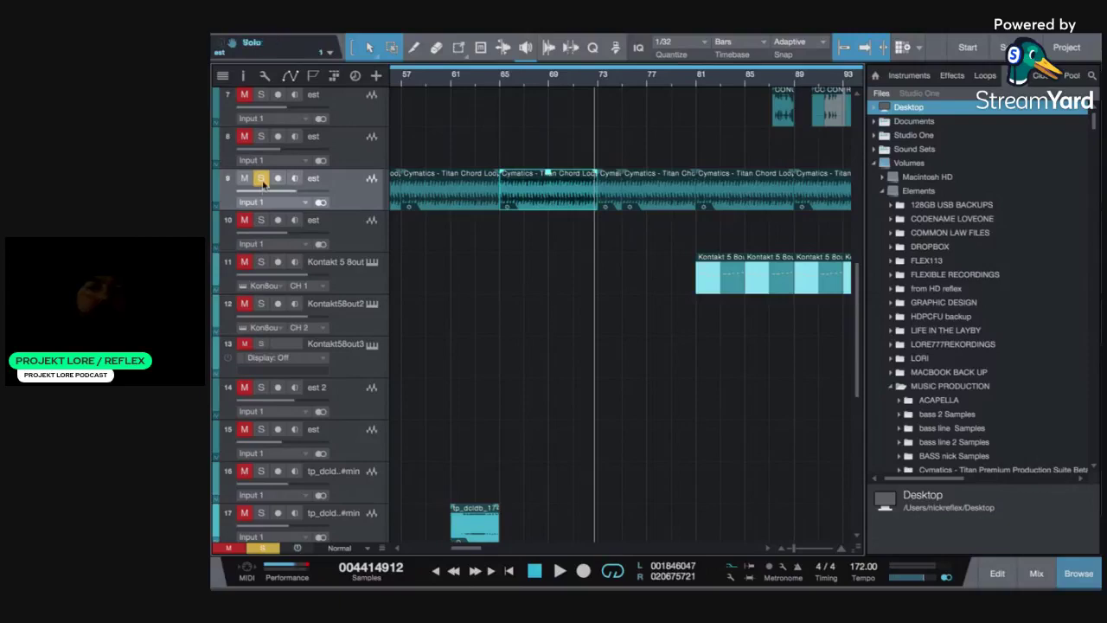
Replay the soloed chord loop on track 9 from bar 65 briefly and stop it
click(502, 80)
key(space)
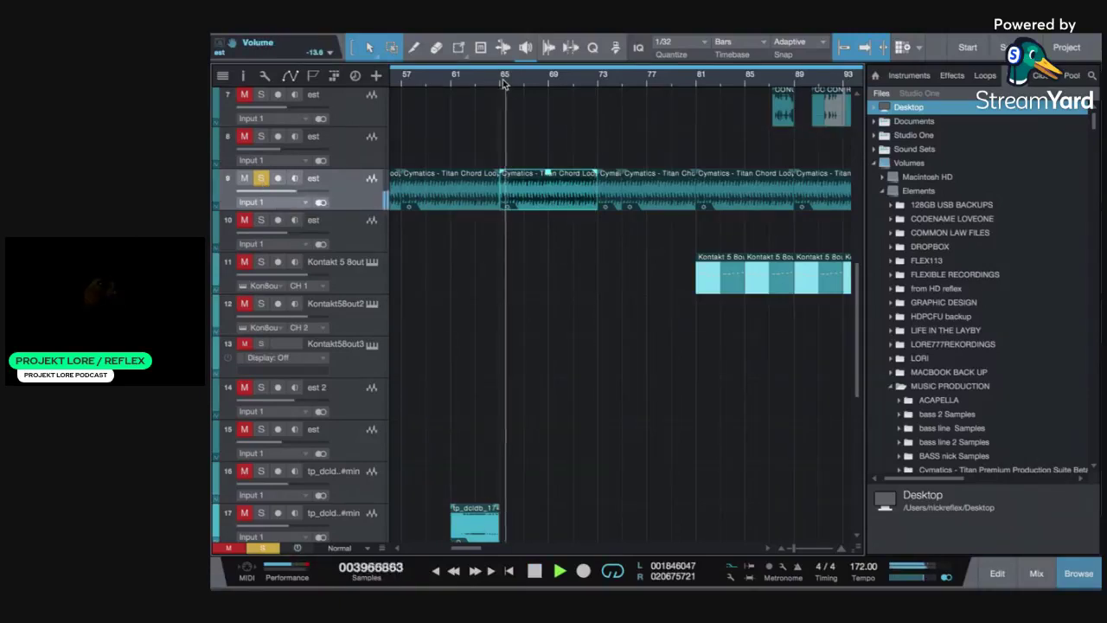
key(space)
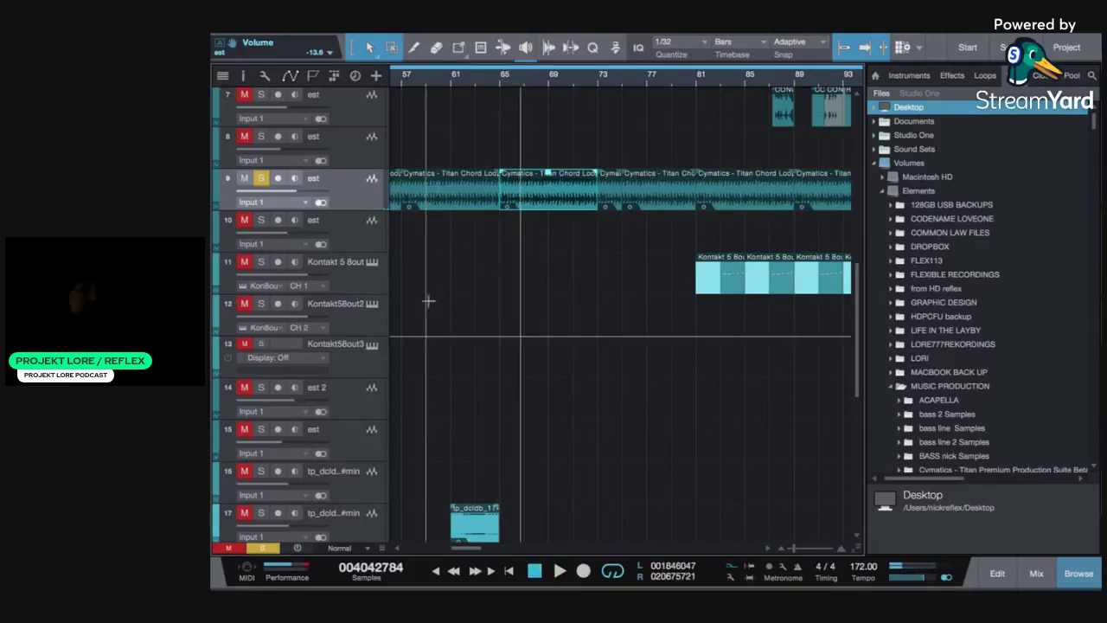
Solo track 11, open its Kontakt instrument, and audition the Cymatics - Lazer Breakdown Loop 1 sample region in the Wave Editor
click(344, 272)
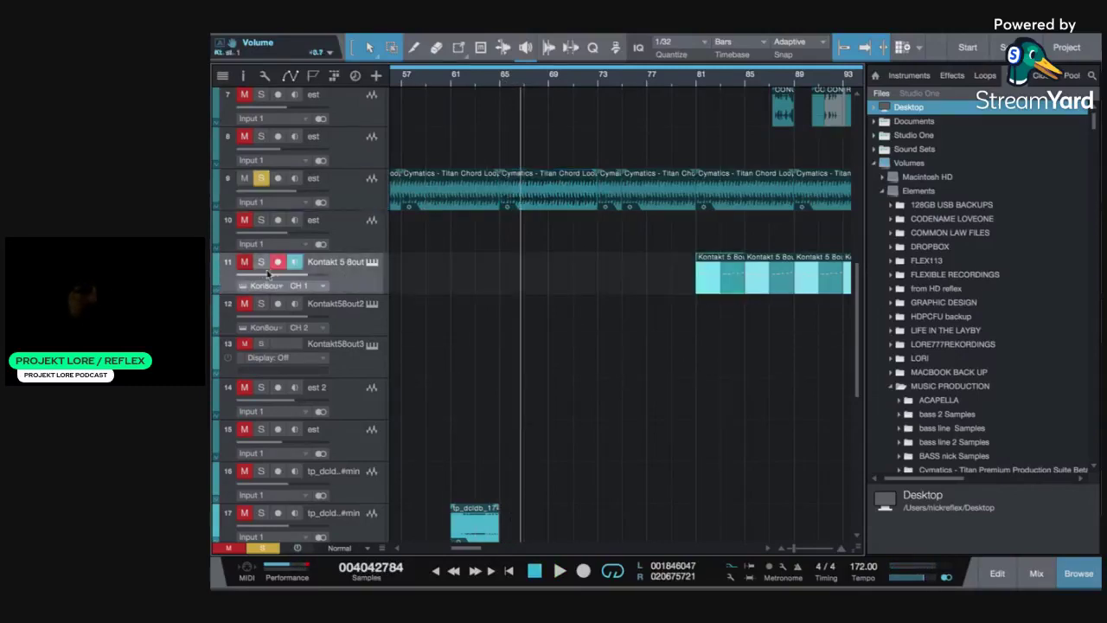
click(375, 263)
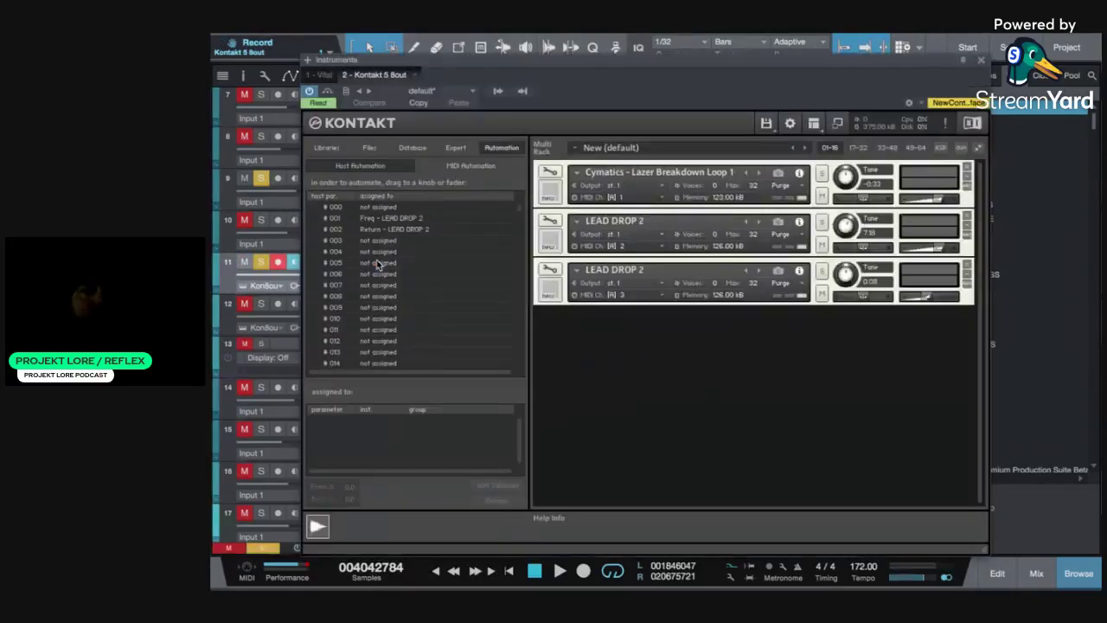
click(550, 173)
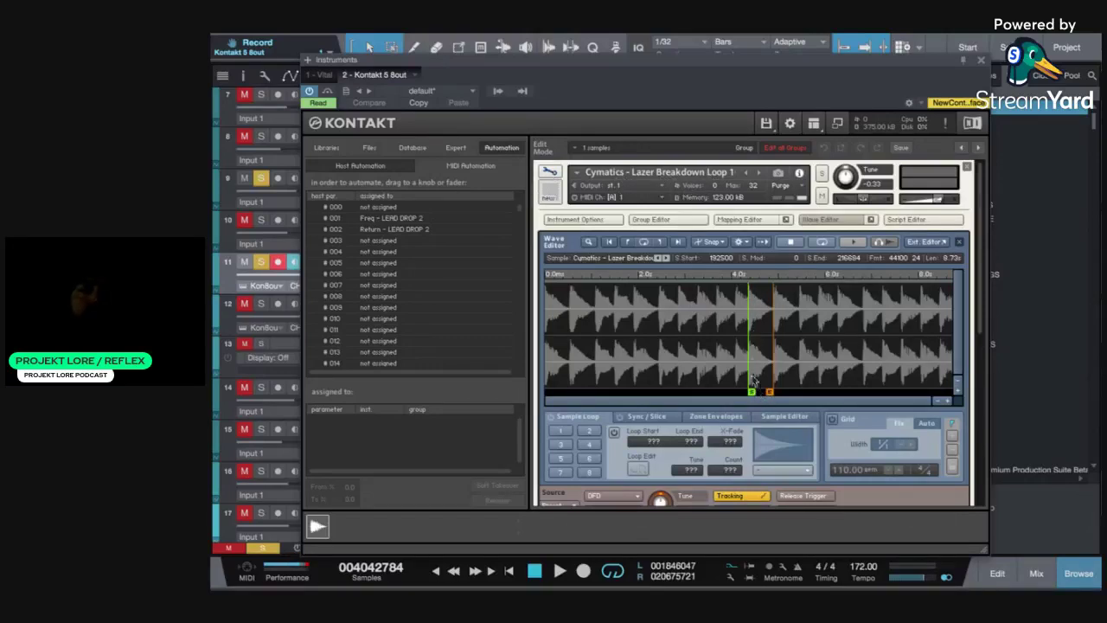
click(951, 403)
drag(630, 403, 798, 409)
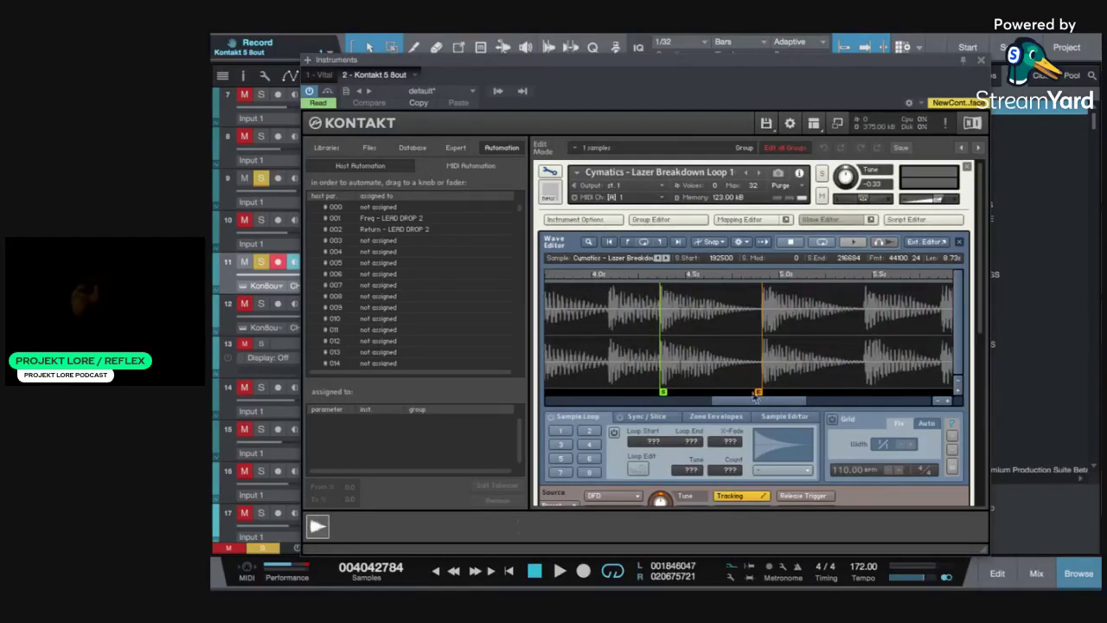
click(857, 243)
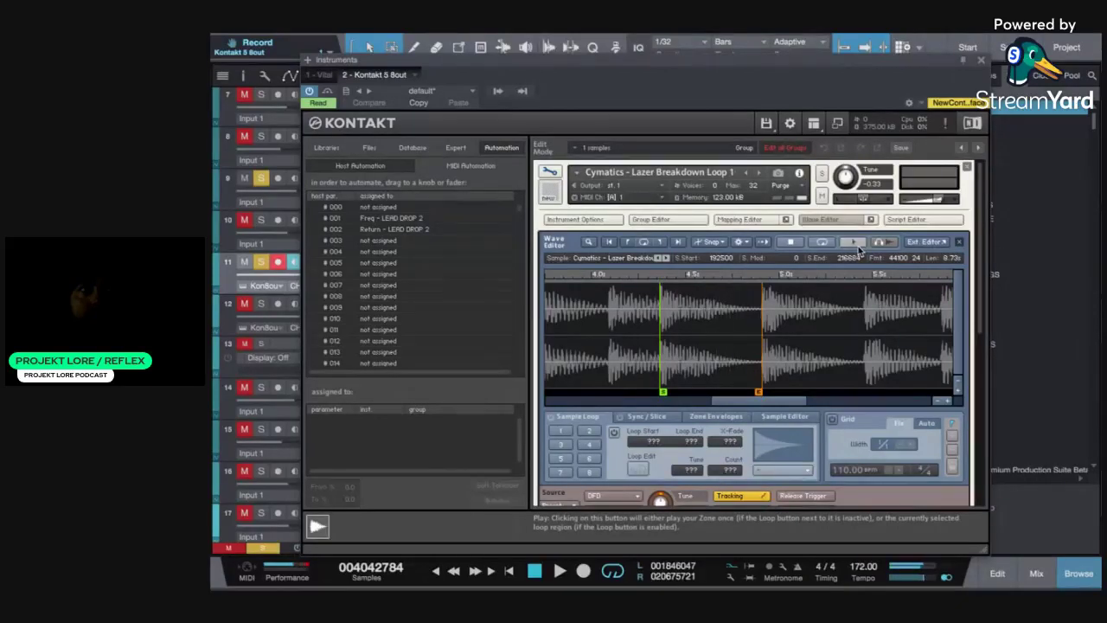
click(549, 171)
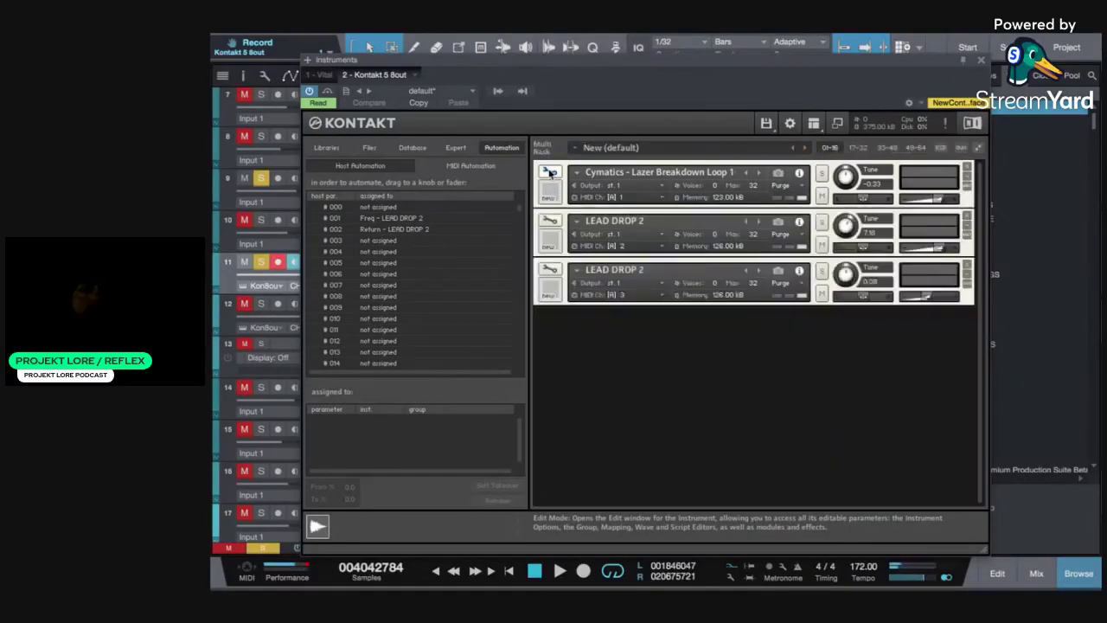
Audition the sample region of the LEAD DROP 2 instrument on MIDI channel 2 in Kontakt and return to the rack
click(551, 221)
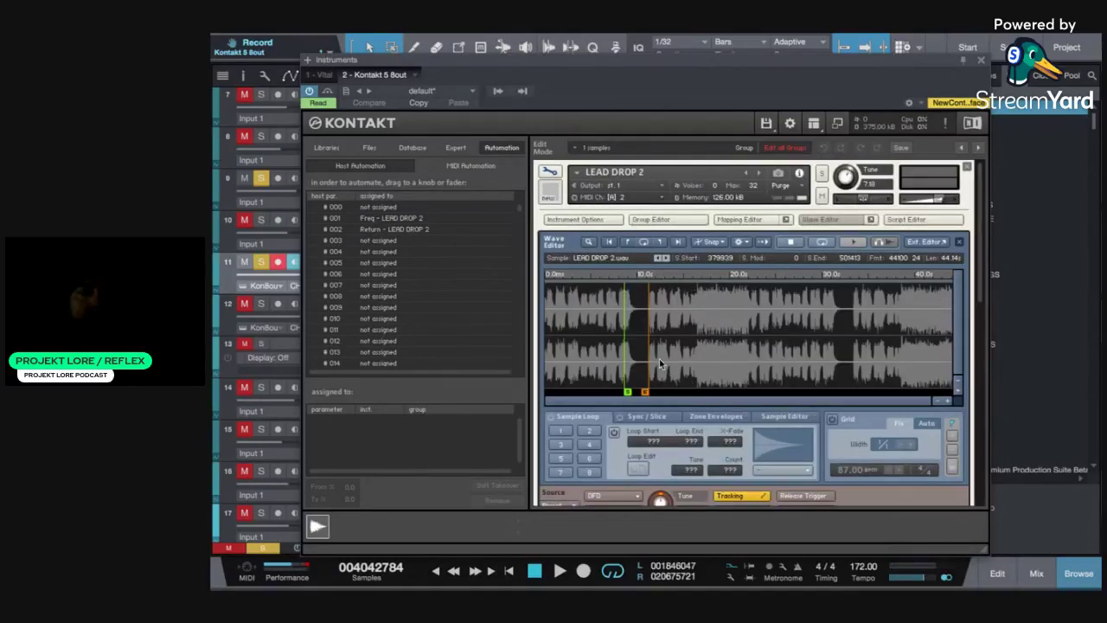
click(852, 243)
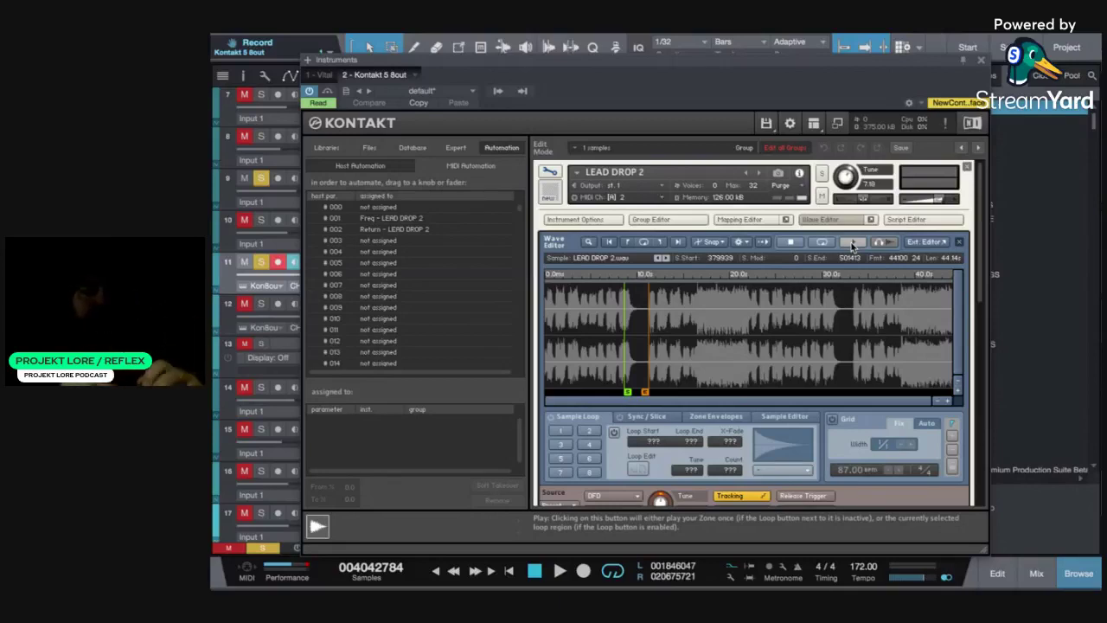
click(853, 243)
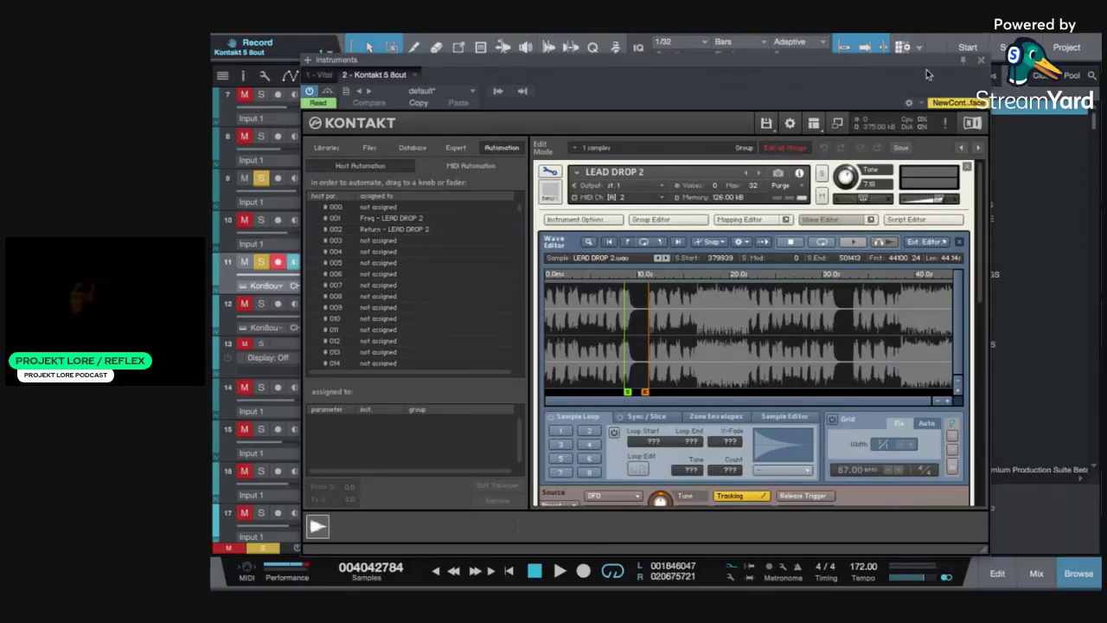
drag(835, 68, 835, 51)
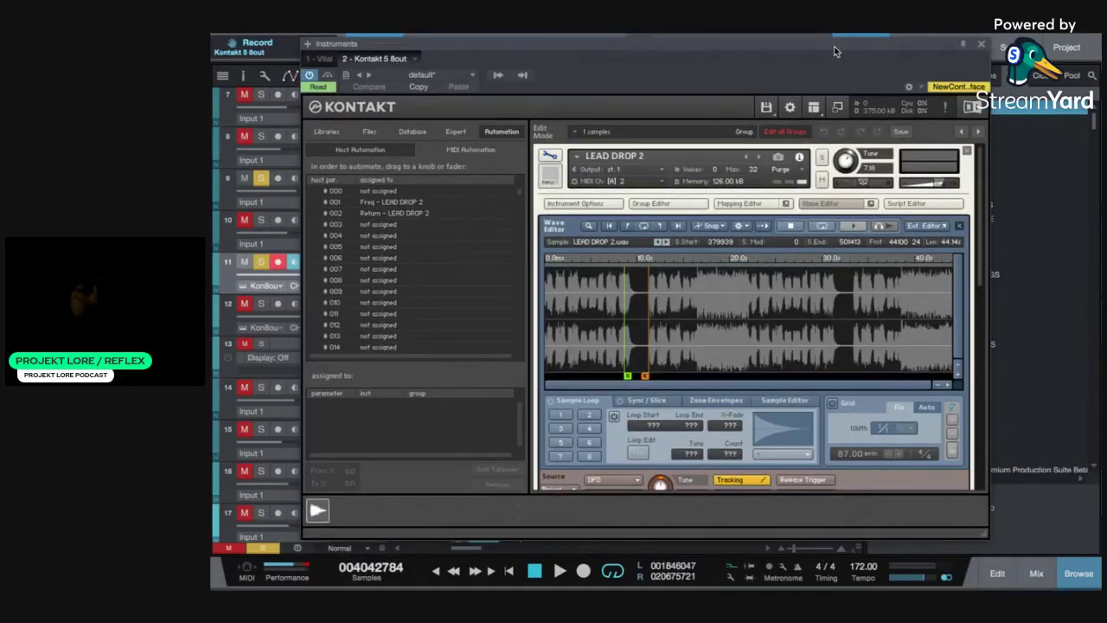
click(550, 156)
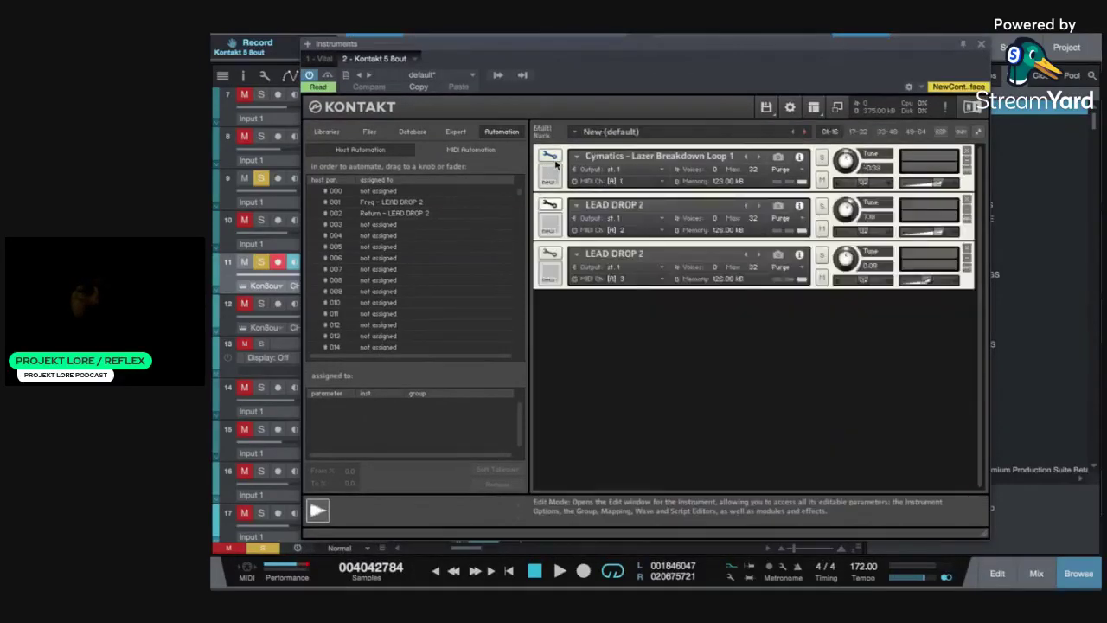
Audition the sample region of the LEAD DROP 2 instrument on MIDI channel 3 and leave its edit view
click(549, 253)
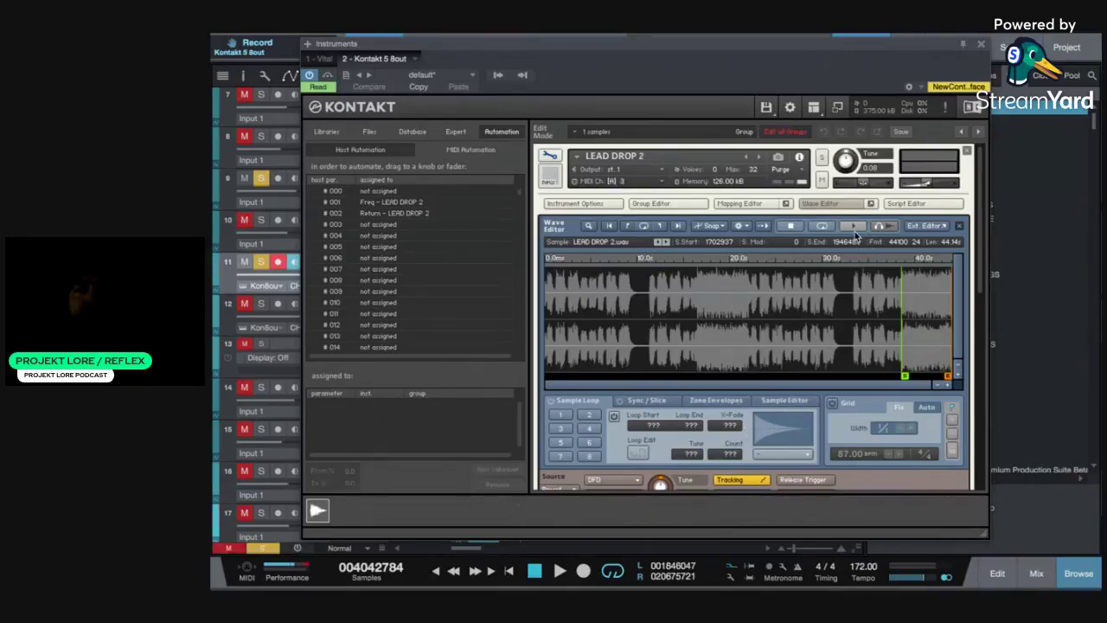
click(855, 229)
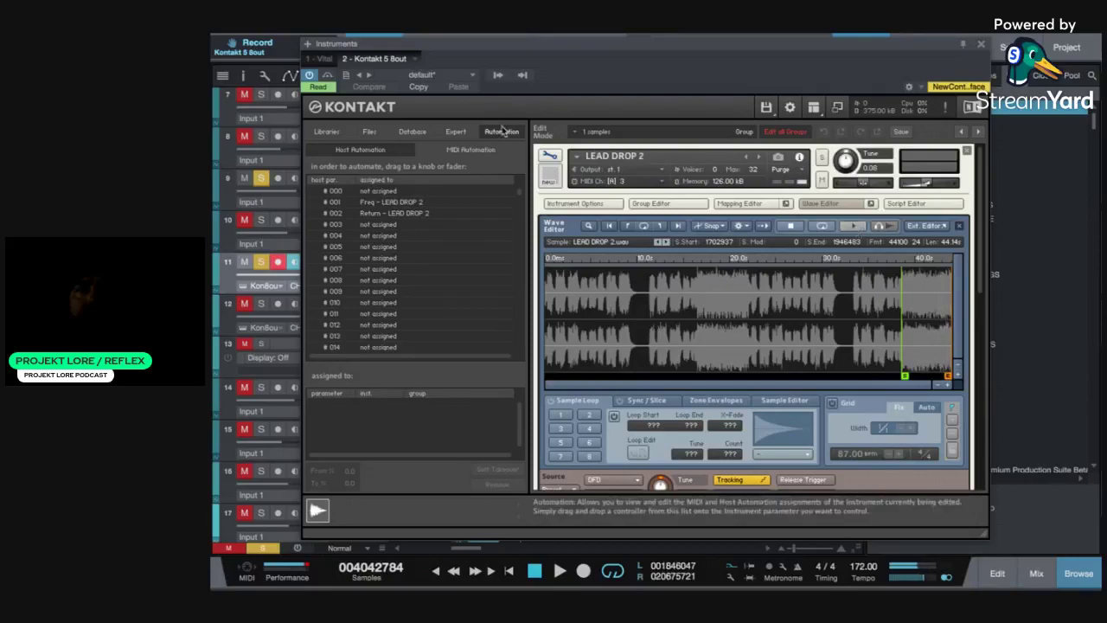
click(551, 161)
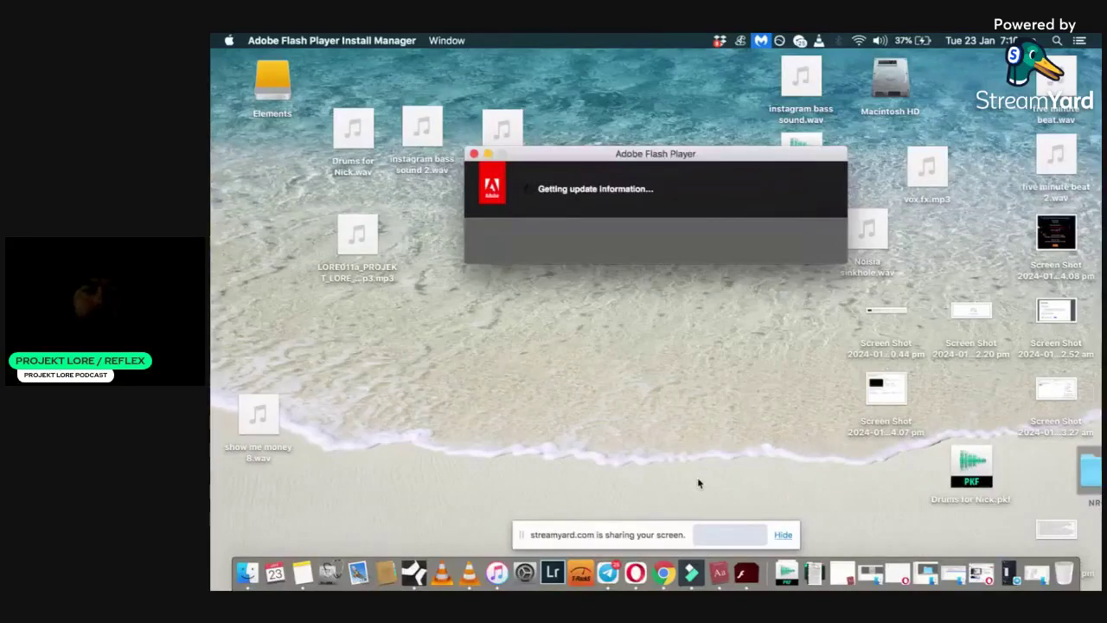
Close the Adobe Flash Player web page, minimize the StreamYard browser window, and switch back to Studio One
click(419, 575)
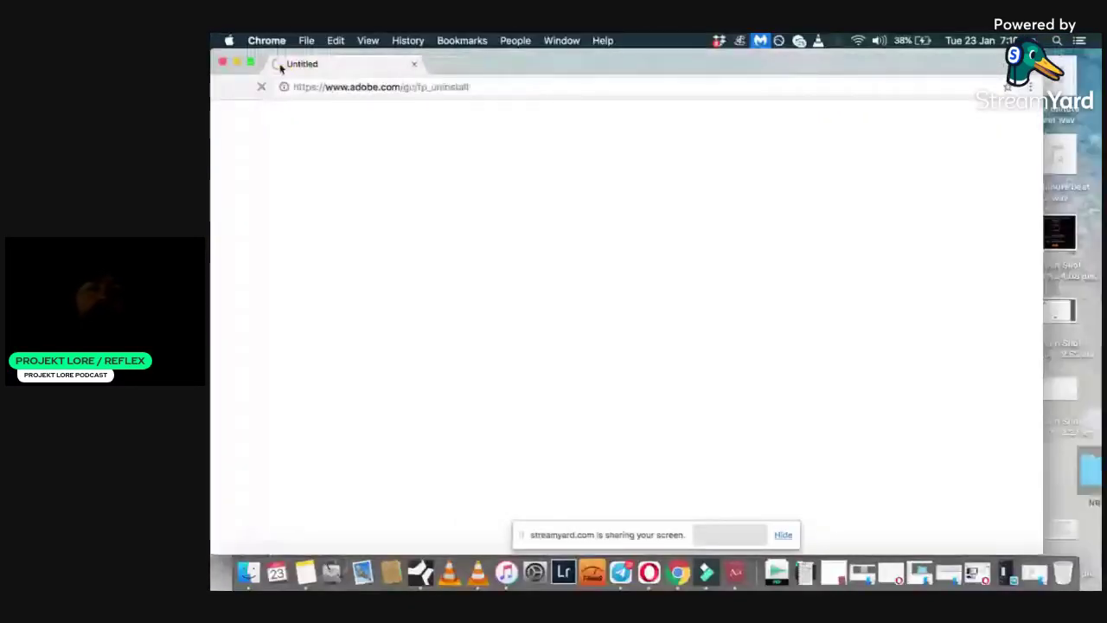
click(649, 574)
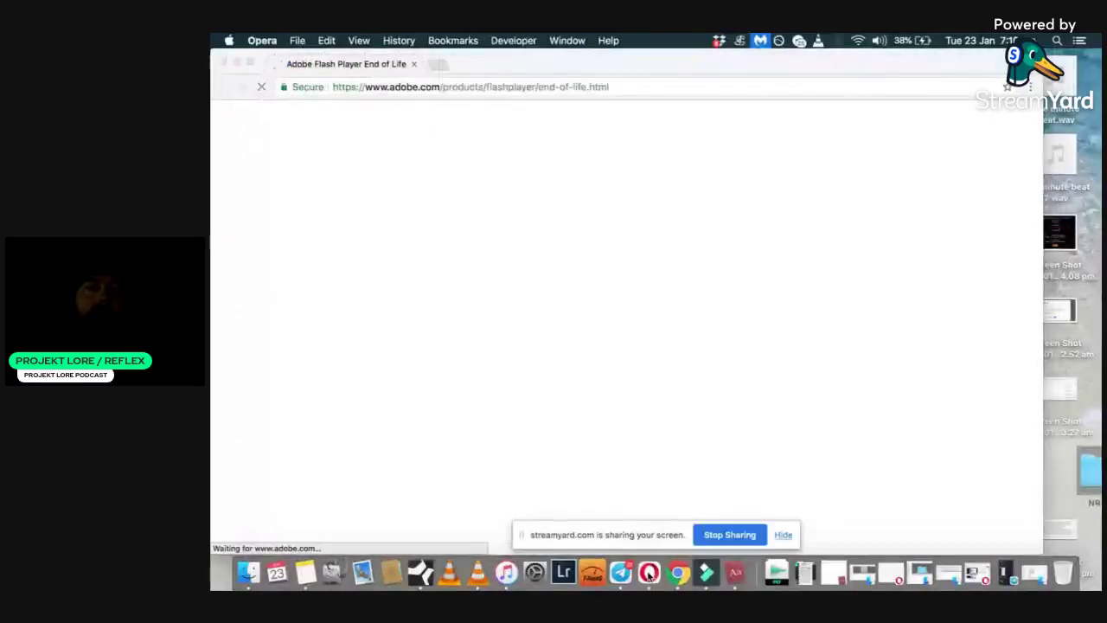
click(223, 63)
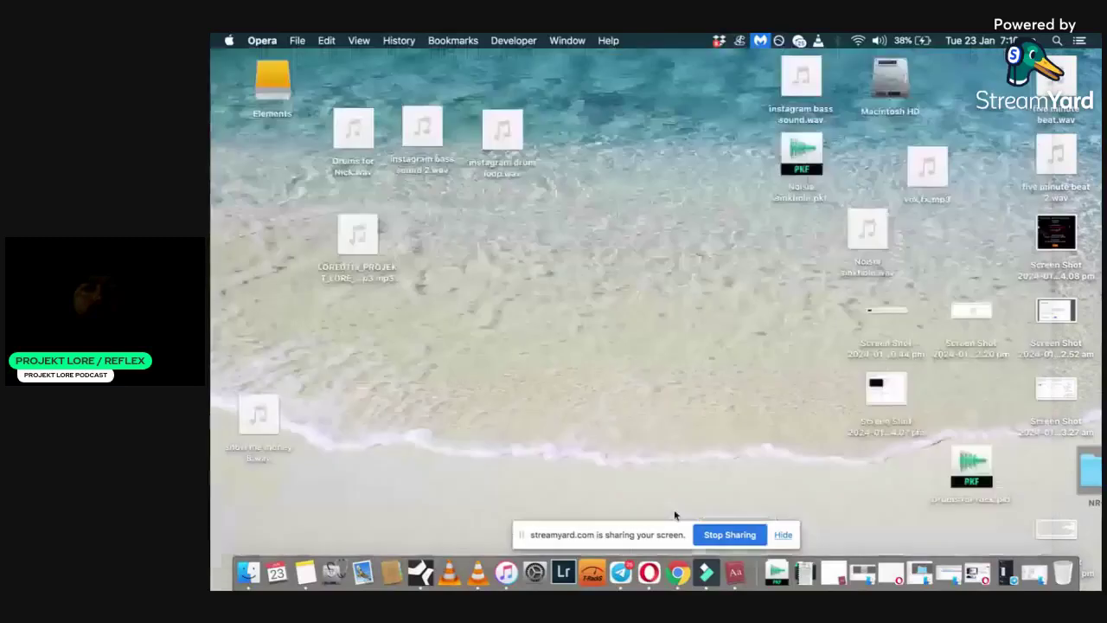
click(660, 567)
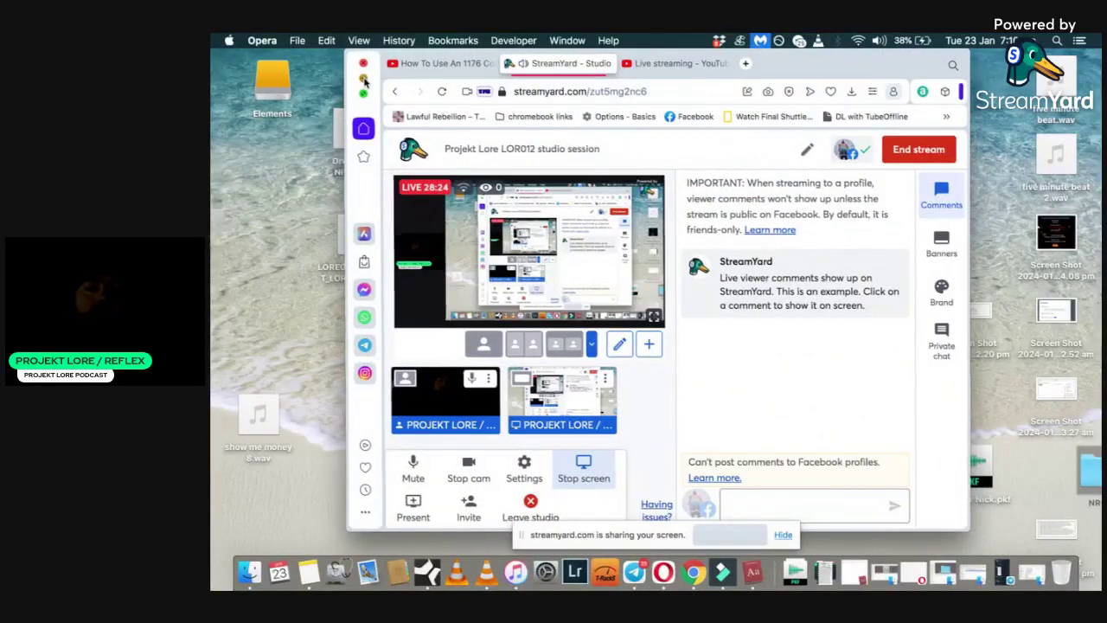
click(363, 78)
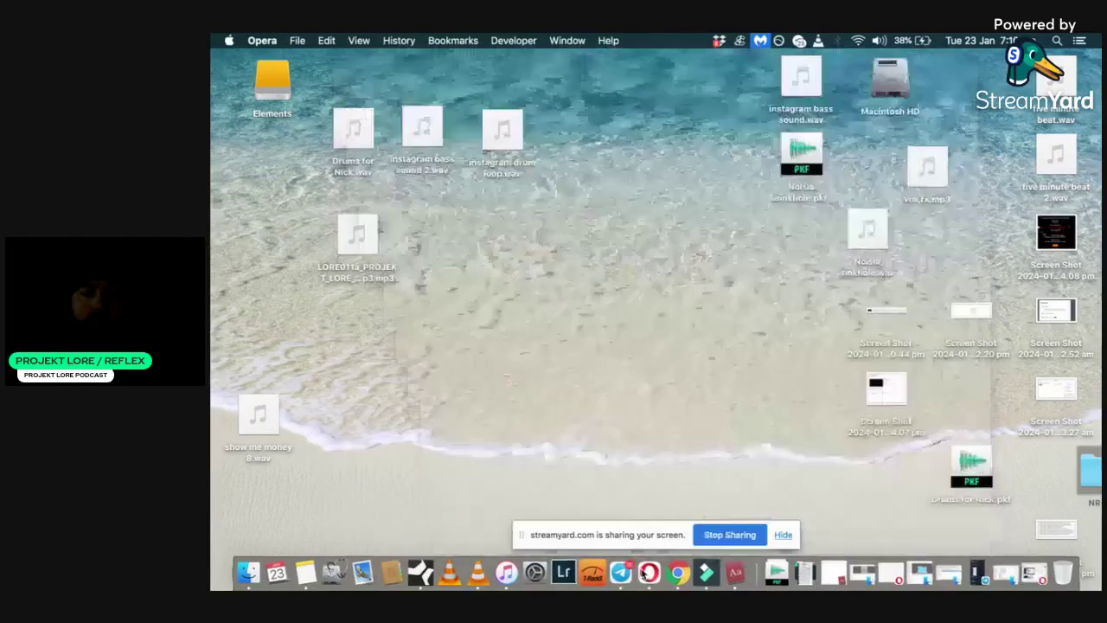
click(570, 574)
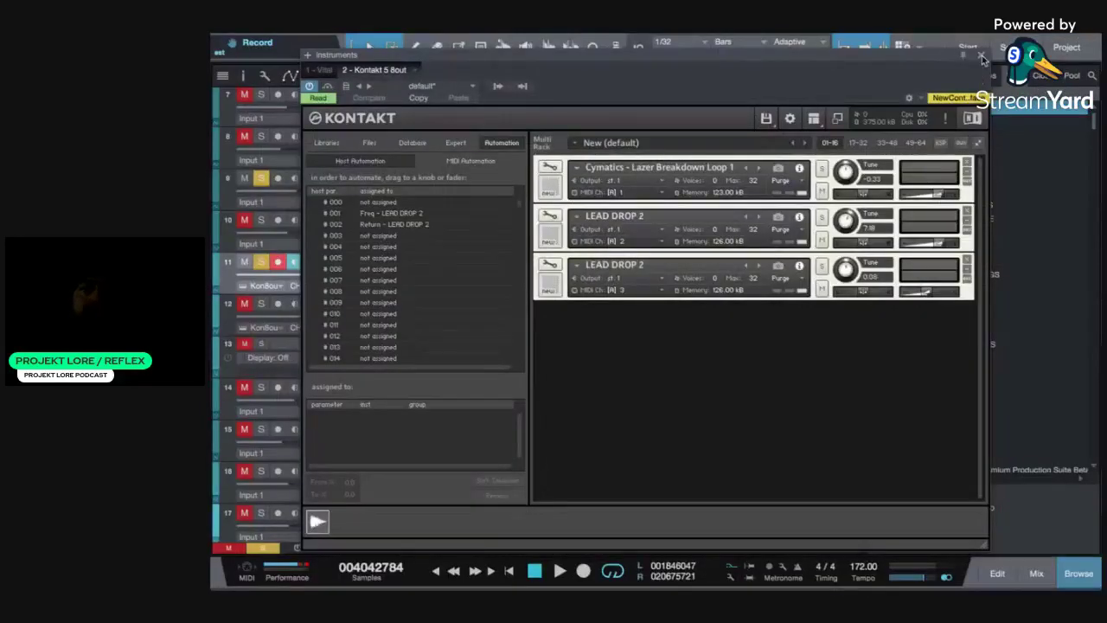
Close the Kontakt window and play the soloed track 11 events from around bar 81, then stop playback
click(982, 55)
drag(783, 550, 792, 554)
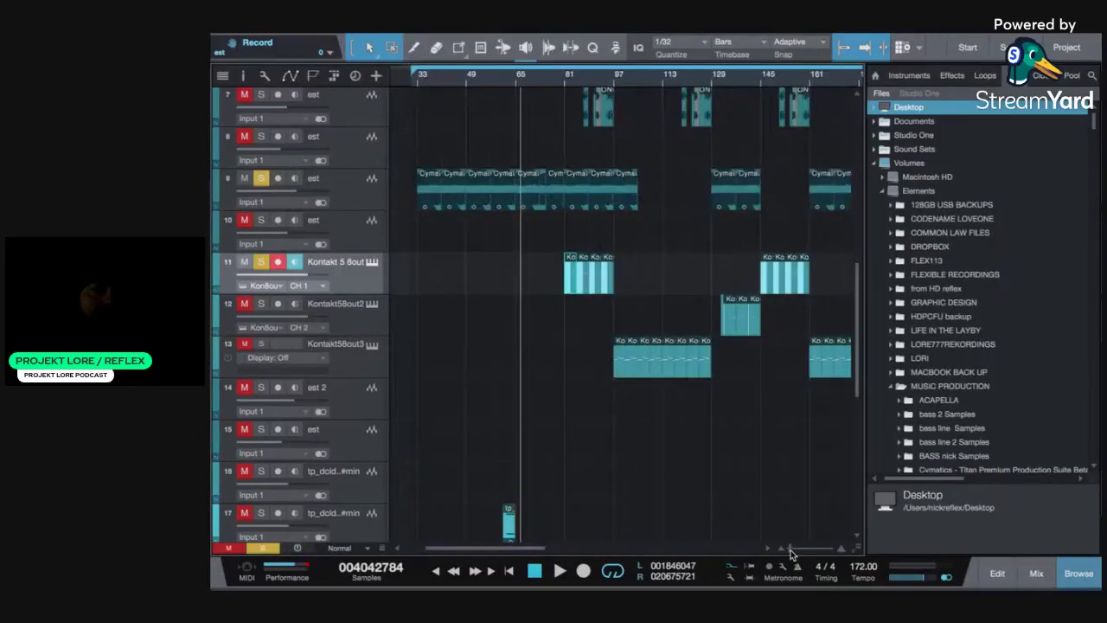
drag(790, 554, 768, 551)
key(space)
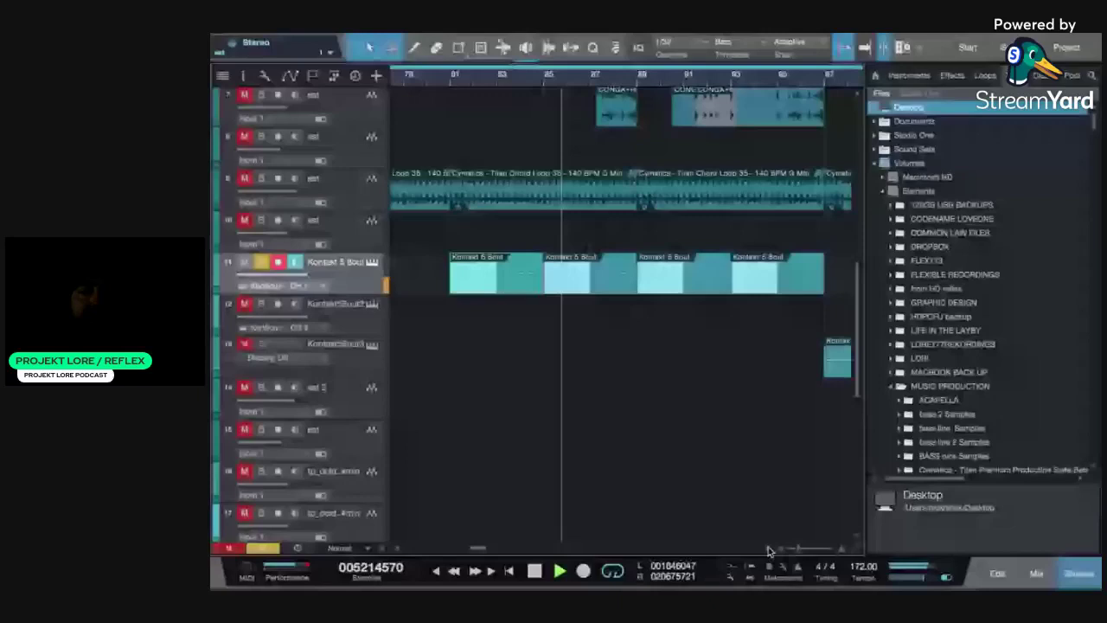
drag(768, 551, 795, 552)
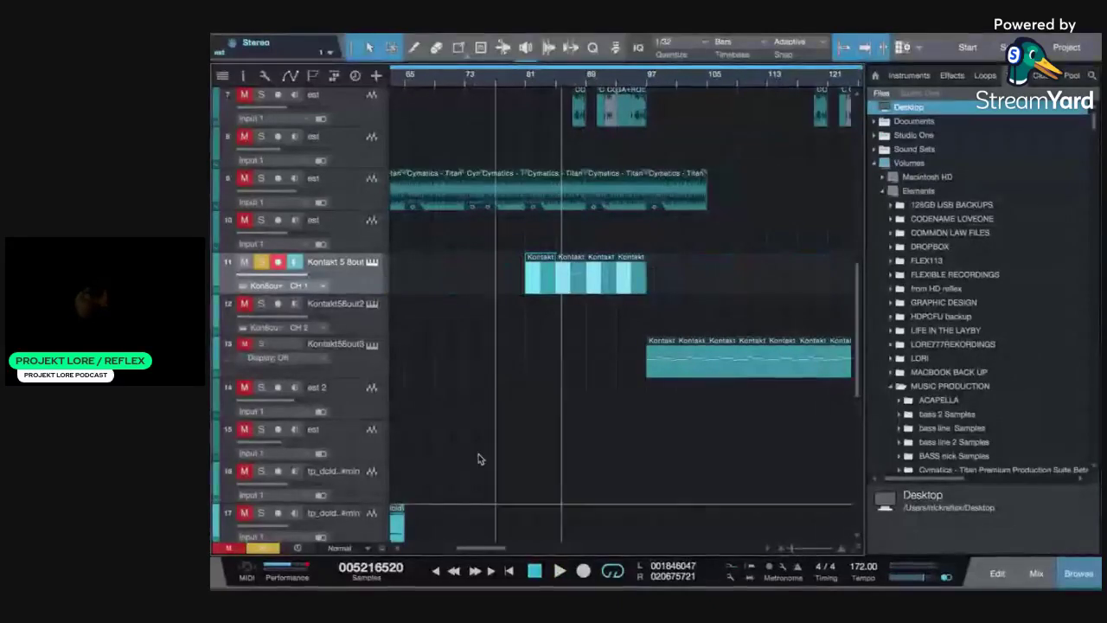
Solo track 13 instead of track 11 and play its Kontakt events from bar 97
click(262, 343)
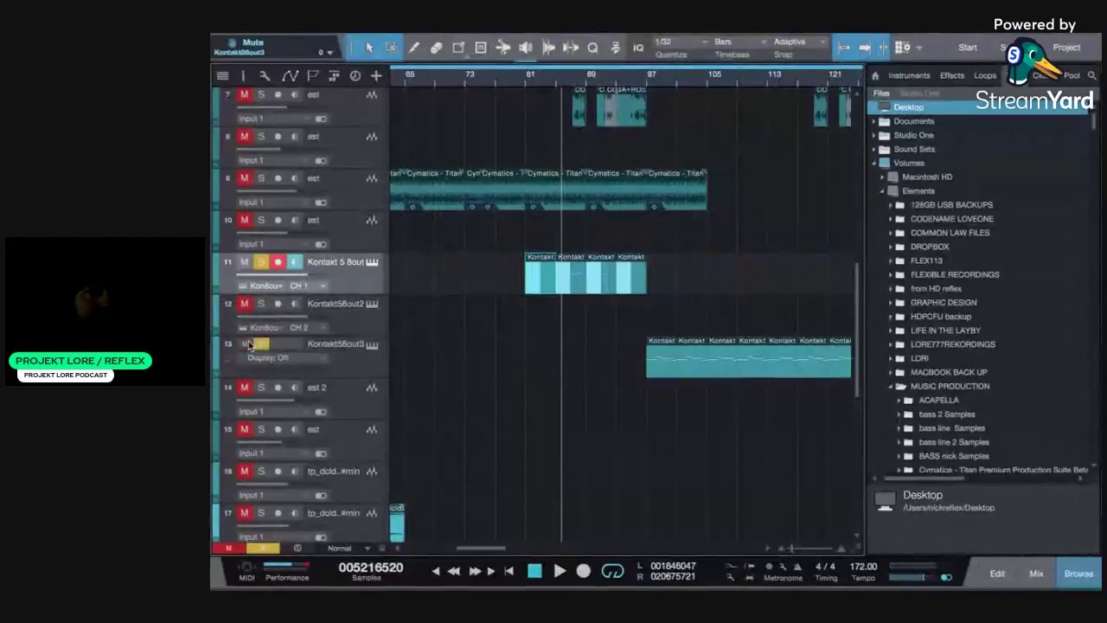
click(261, 263)
click(647, 77)
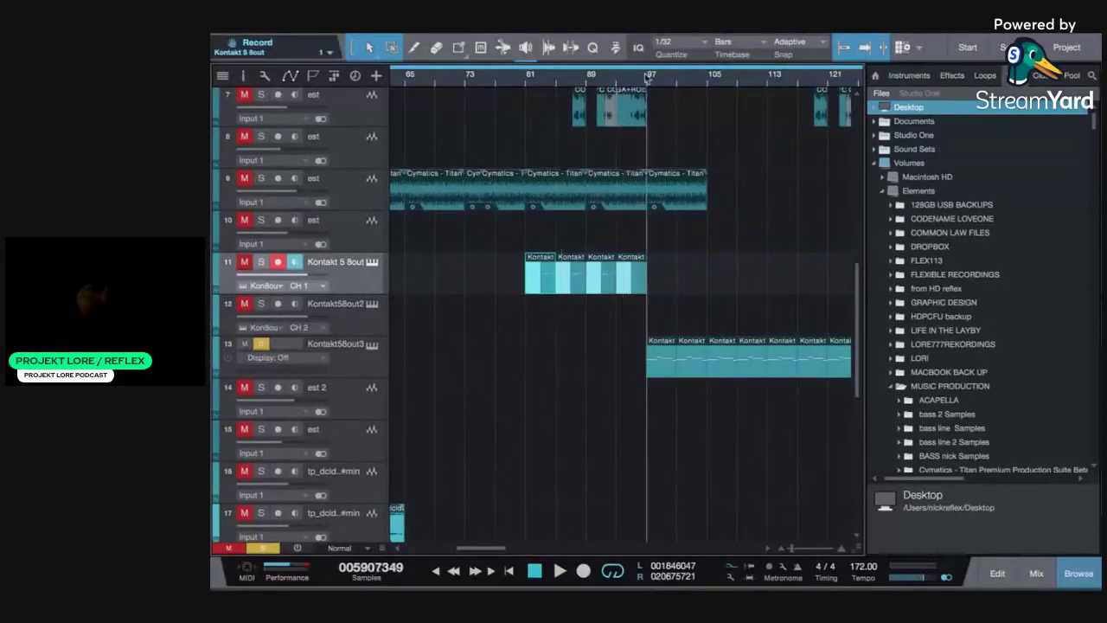
key(space)
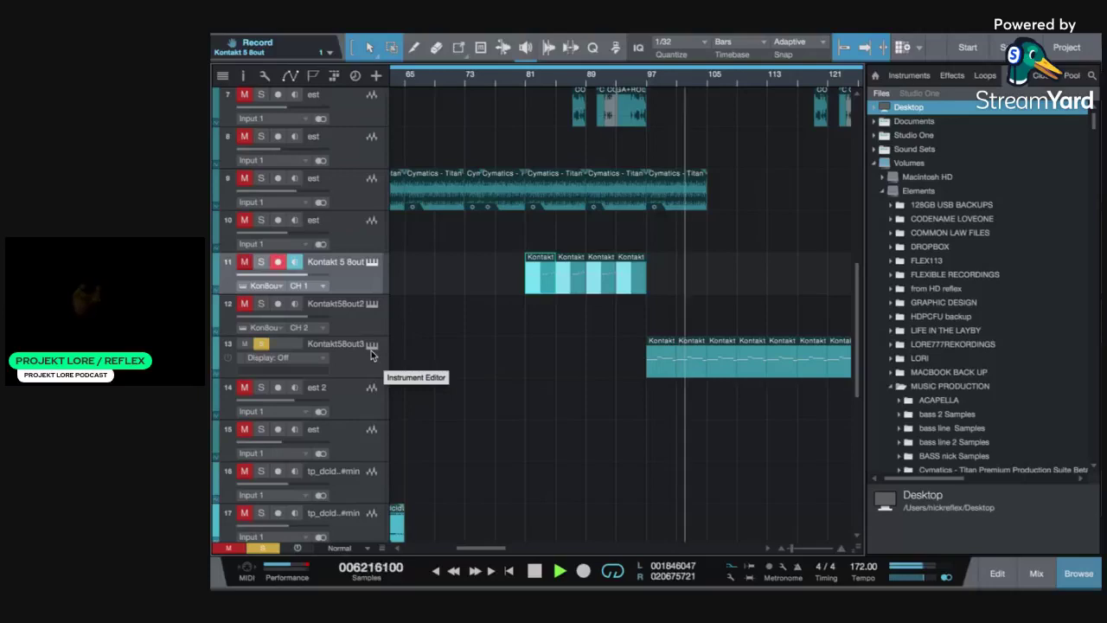
Stop playback, display track 13's Freq and Return automation for LEAD DROP 2 in turn, and switch the automation display off
key(space)
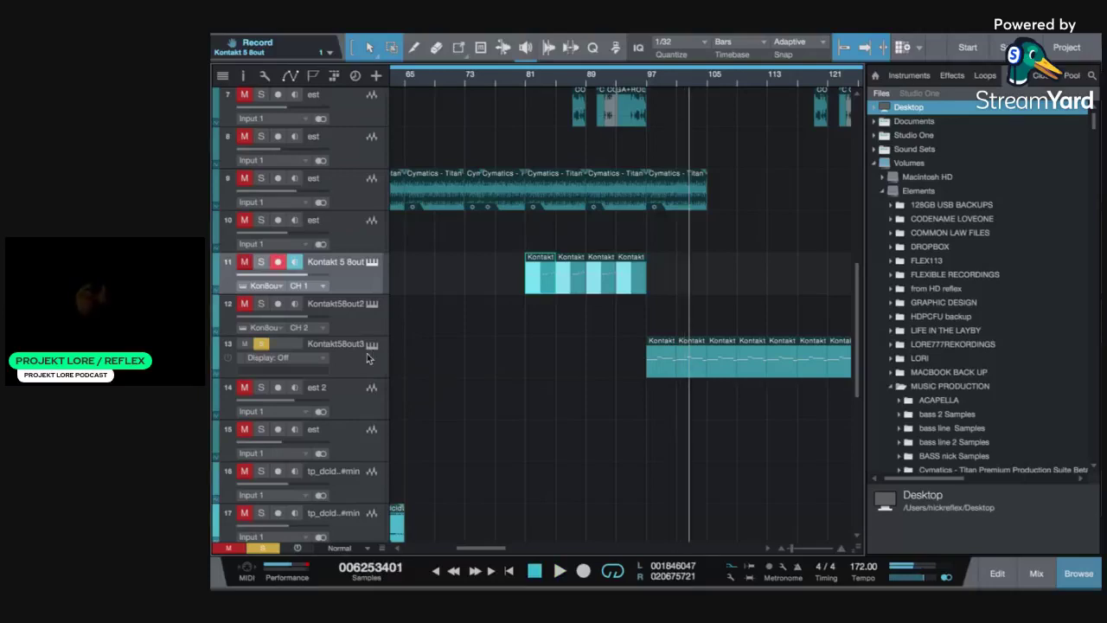
click(305, 358)
click(304, 385)
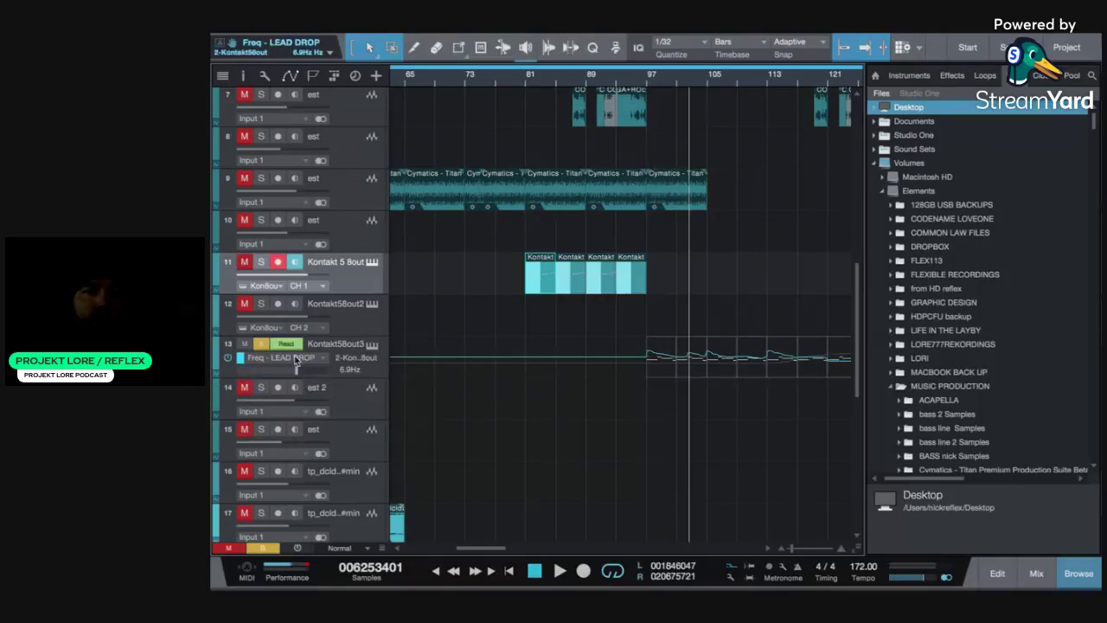
click(295, 359)
click(307, 399)
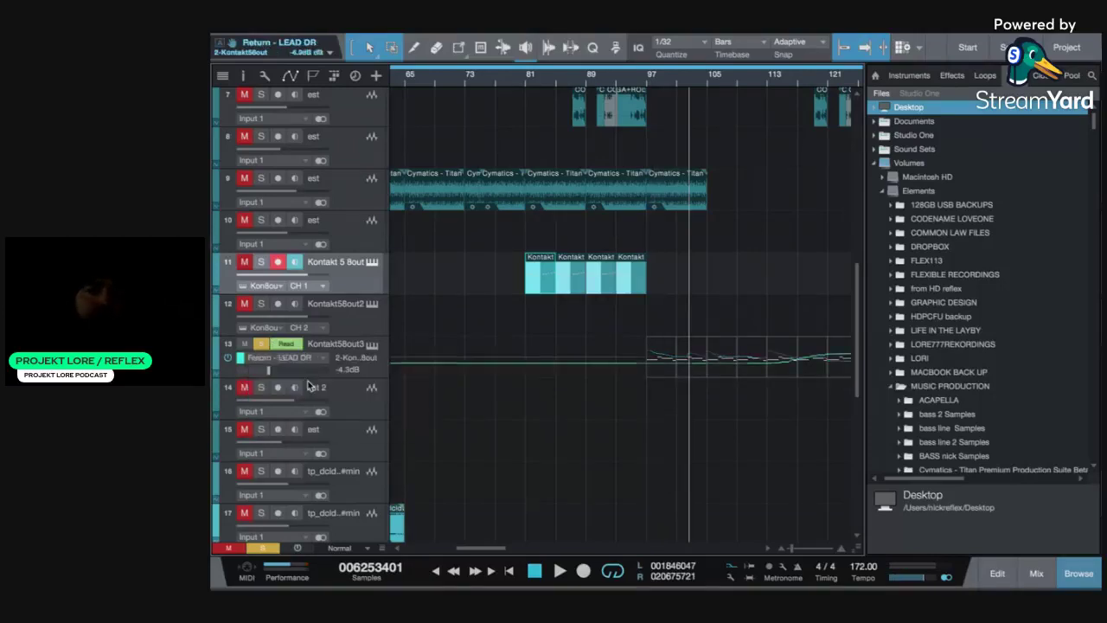
click(299, 359)
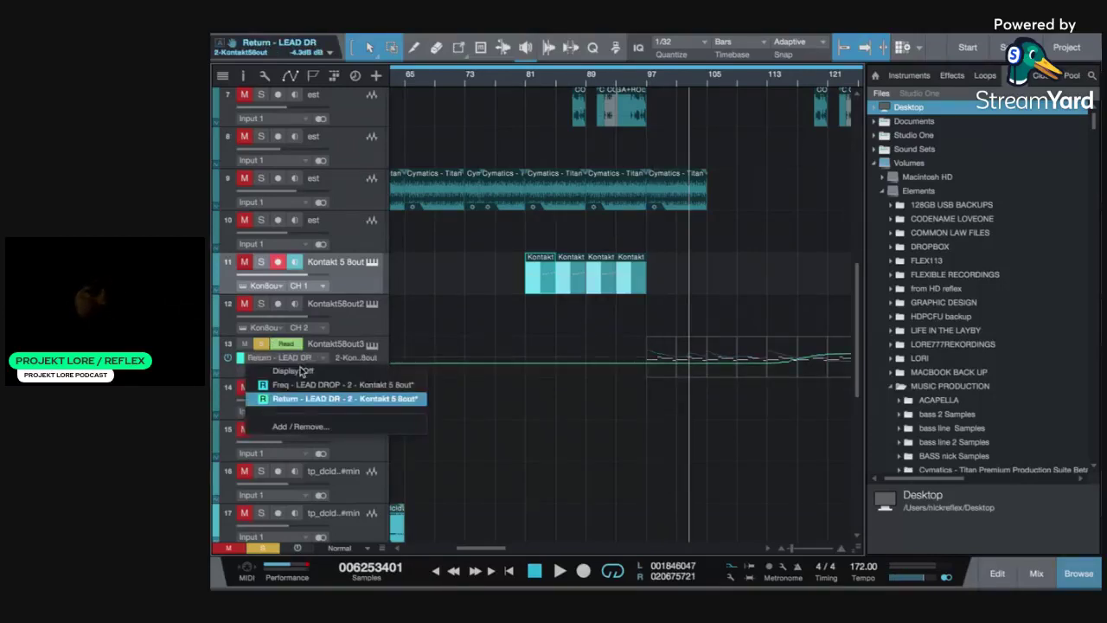
click(301, 371)
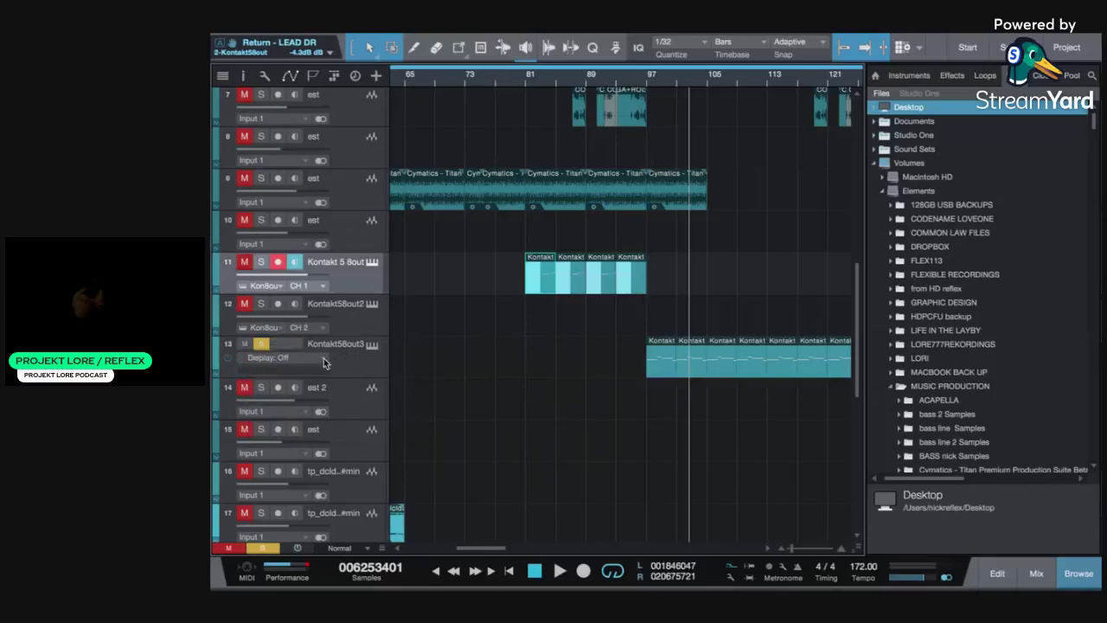
Play track 13 with the edit view of its LEAD DROP 2 Kontakt instrument open, and examine the SV LP1 filter cutoff
click(372, 347)
click(551, 266)
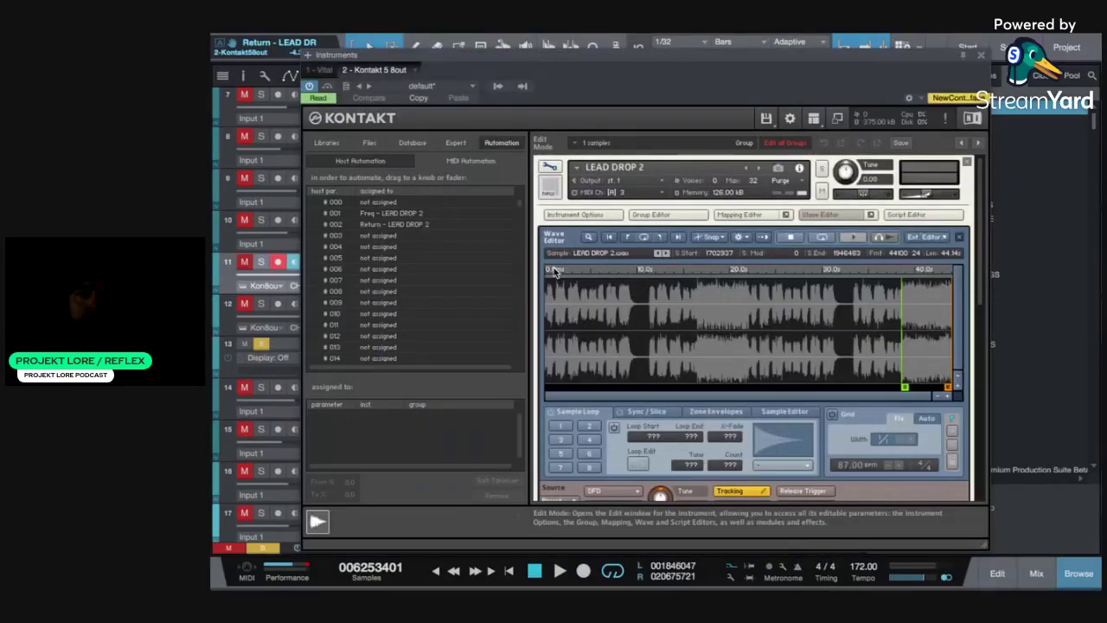
key(space)
scroll(984, 351, down, 3)
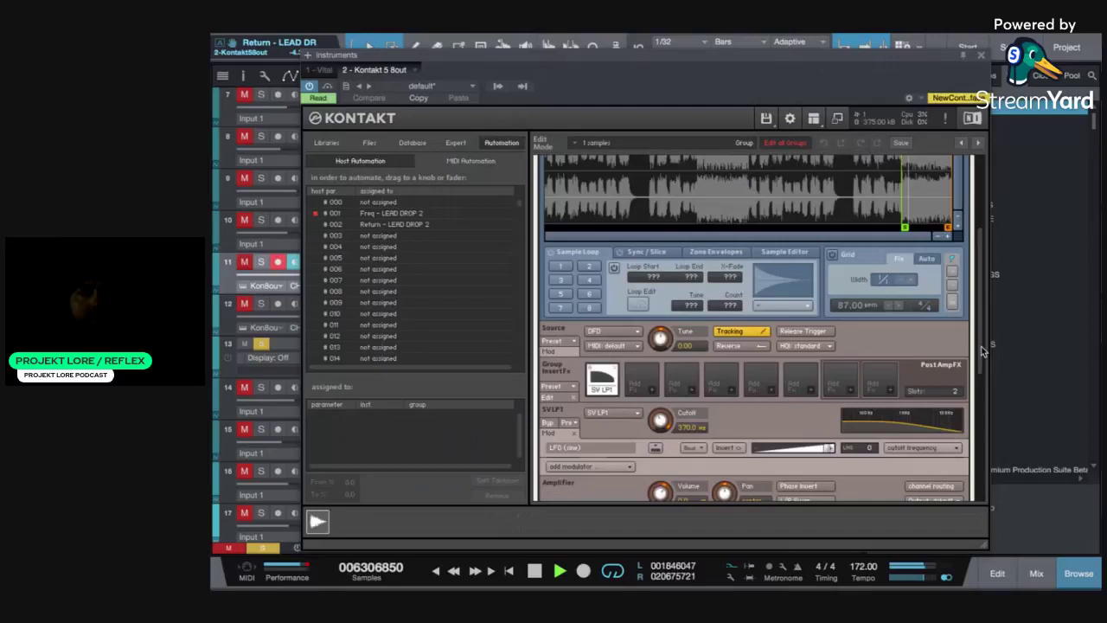
scroll(984, 350, down, 3)
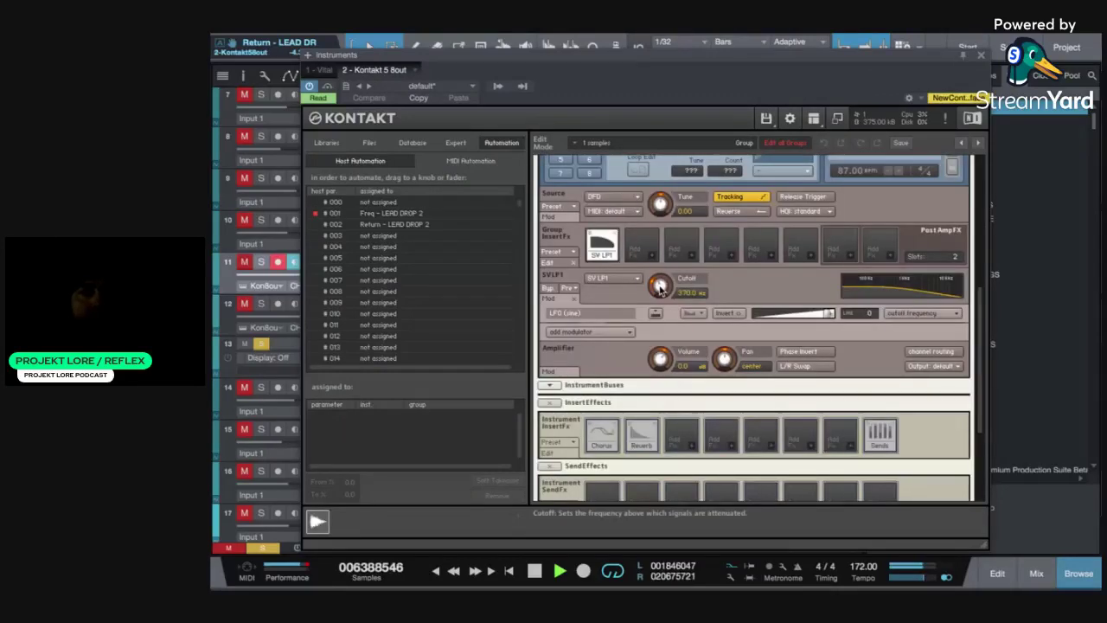
Examine the cutoff LFO's automated frequency and the Reverb insert's settings in LEAD DROP 2, and stop playback
scroll(984, 324, down, 3)
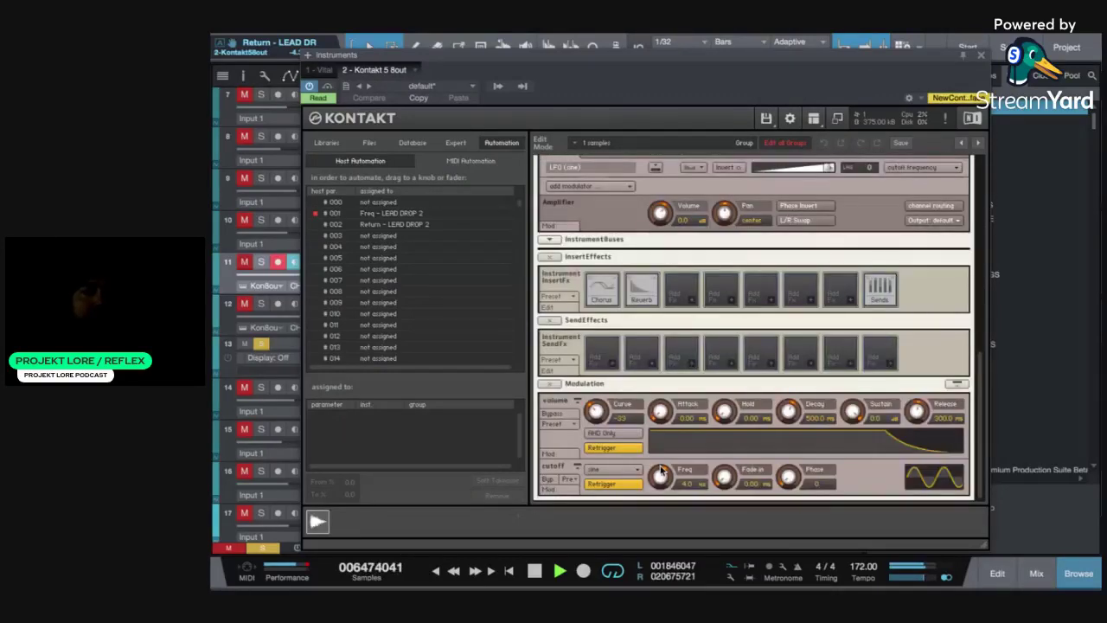
drag(662, 471, 675, 489)
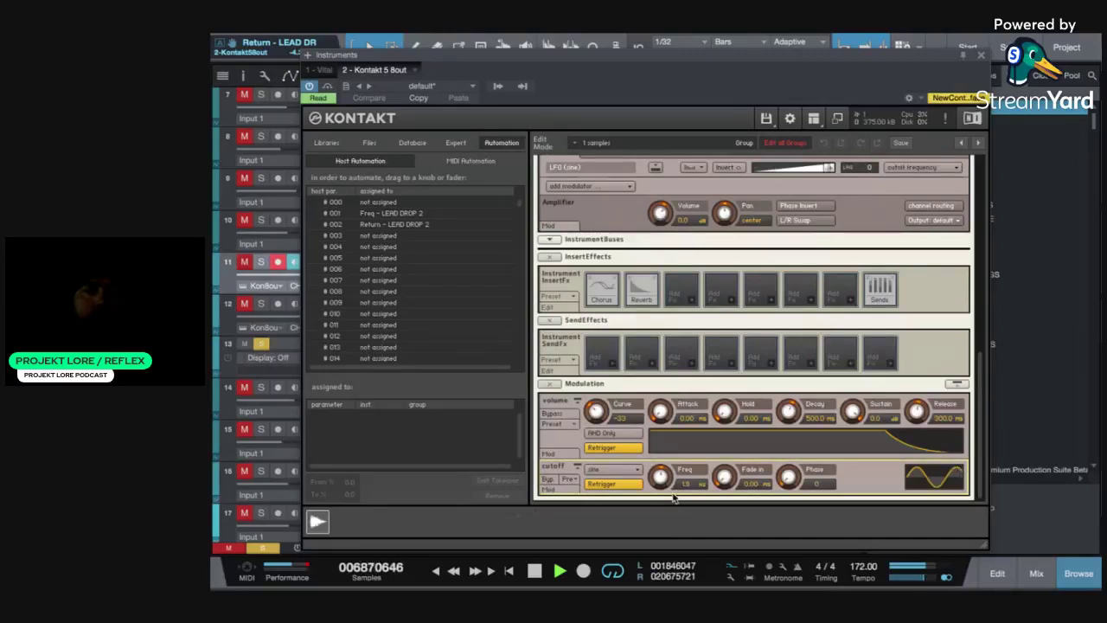
click(642, 298)
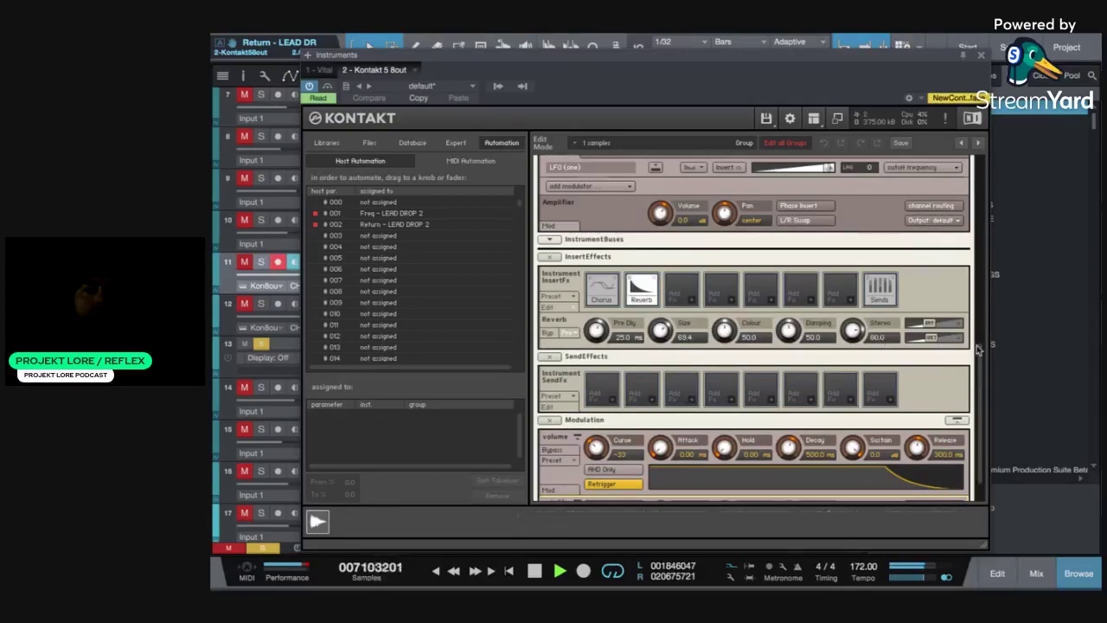
key(space)
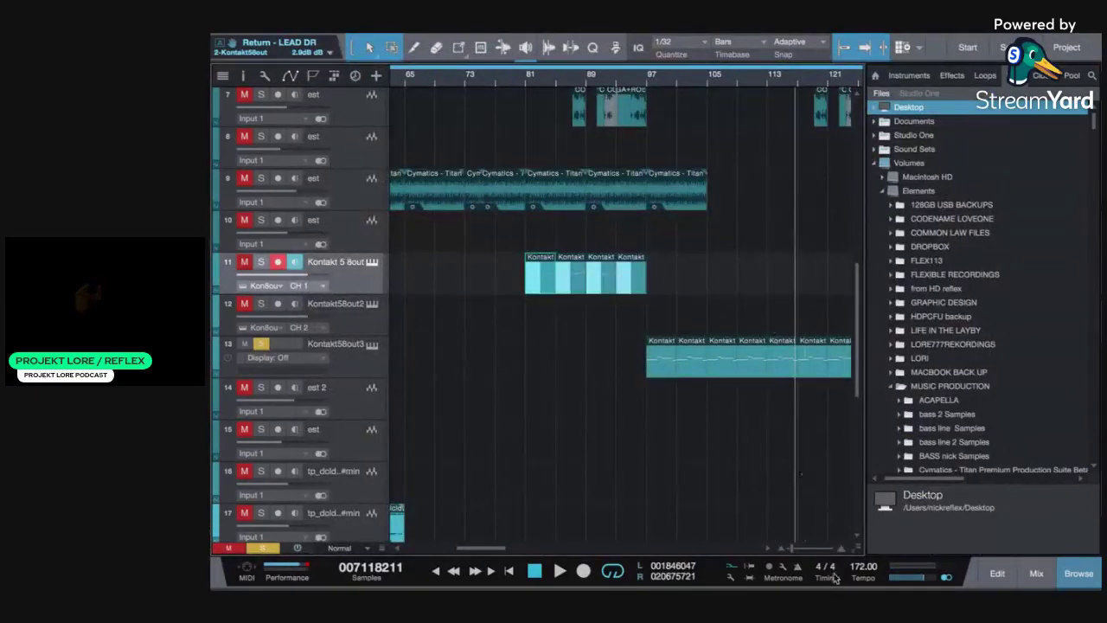
Solo track 22 and play its loop from bar 61 for a moment
drag(798, 552, 794, 551)
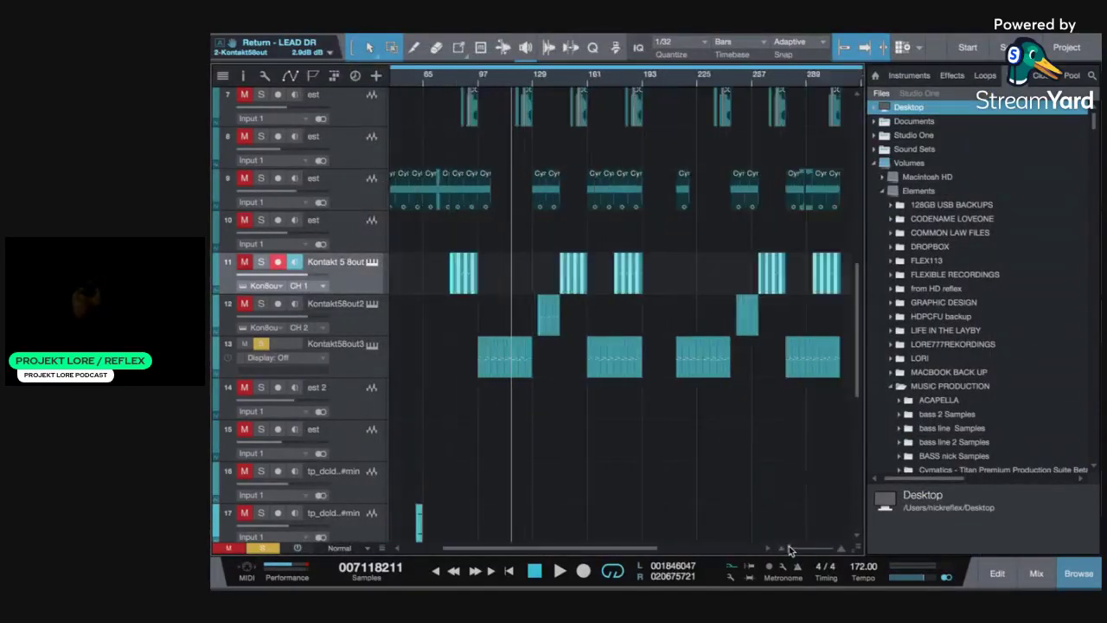
drag(856, 329, 861, 433)
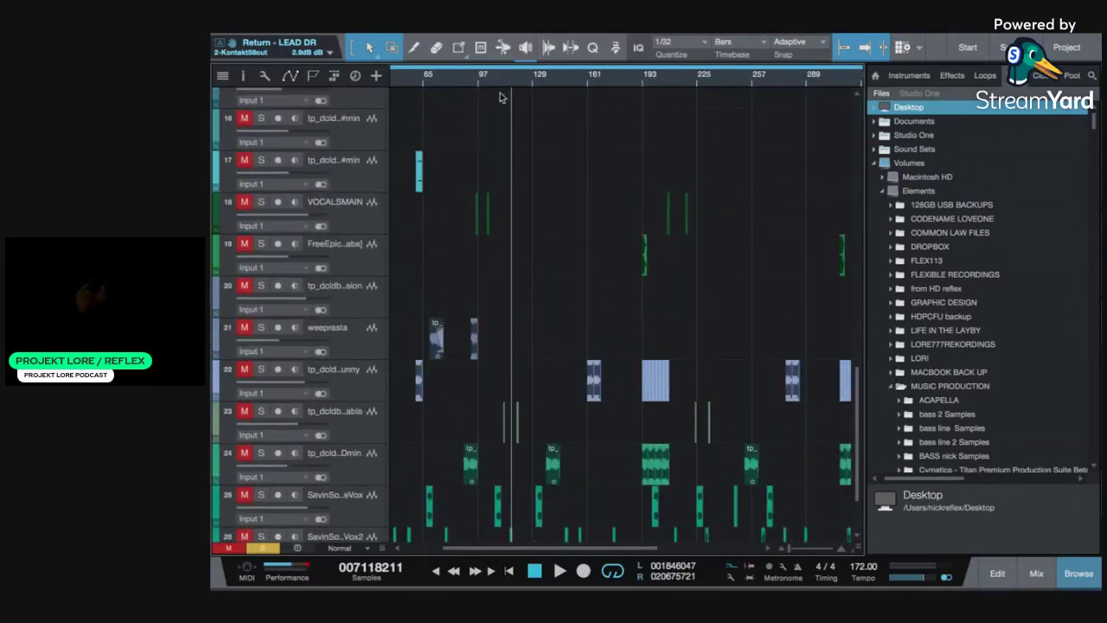
click(419, 80)
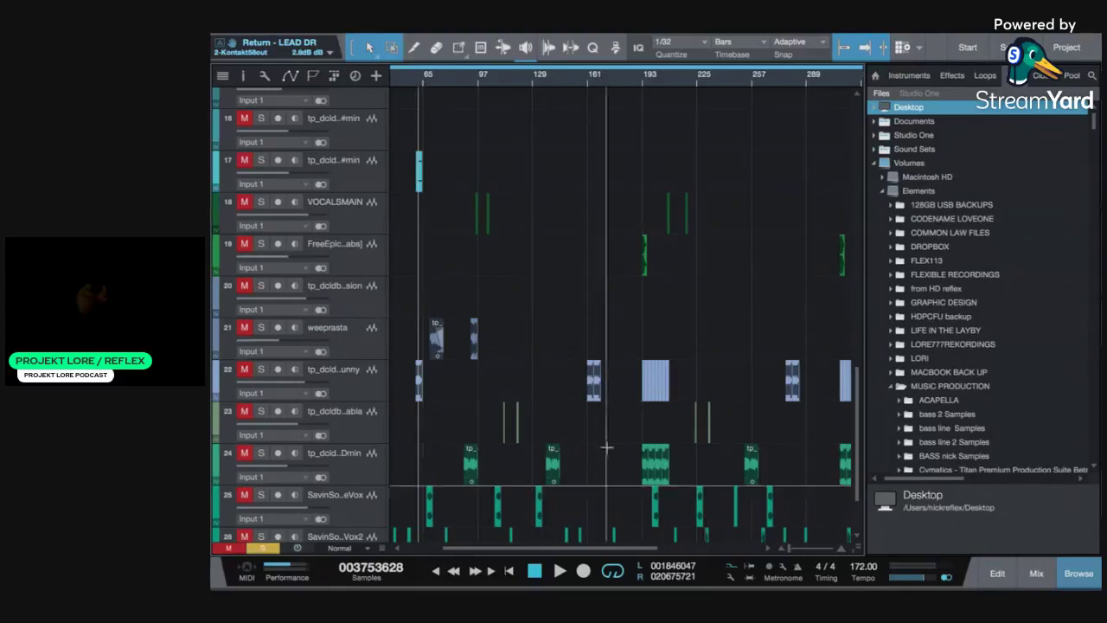
drag(788, 552, 793, 550)
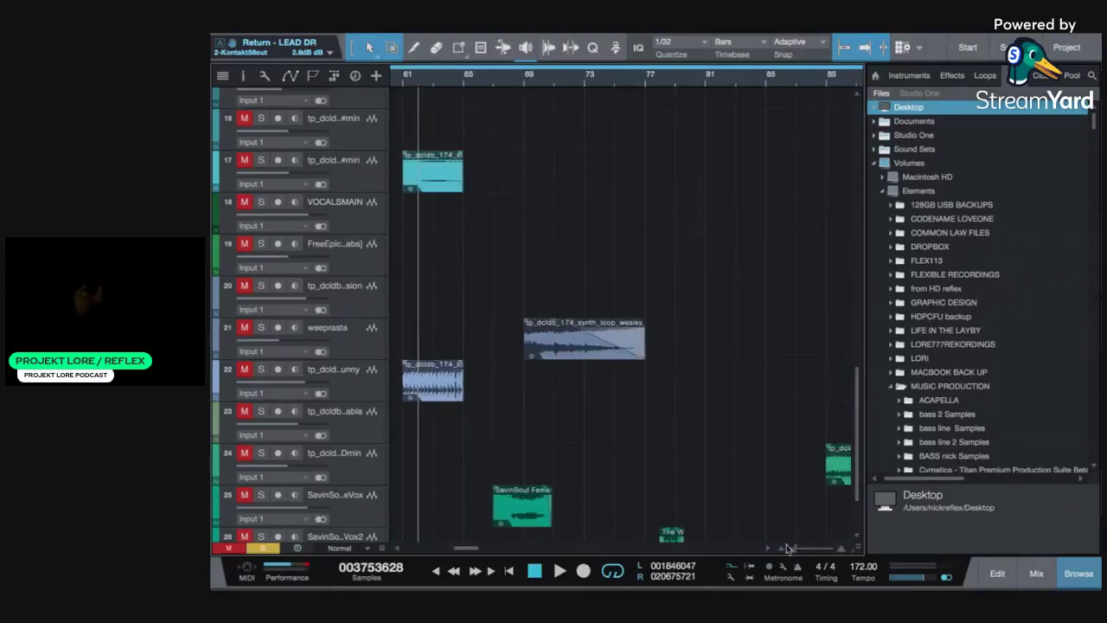
click(403, 79)
click(262, 369)
key(space)
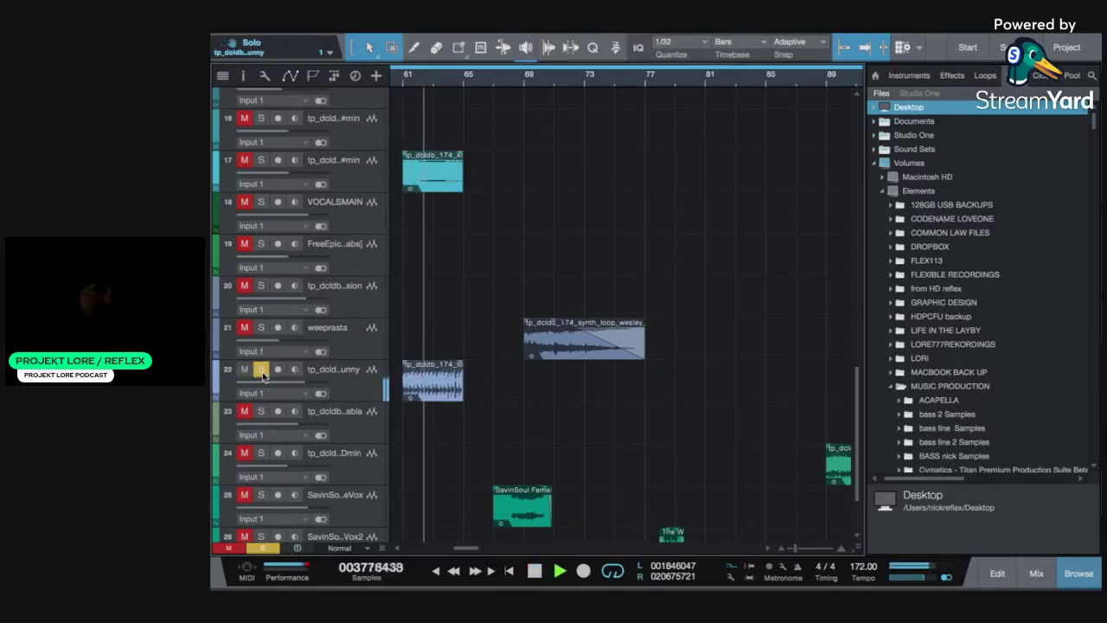
key(space)
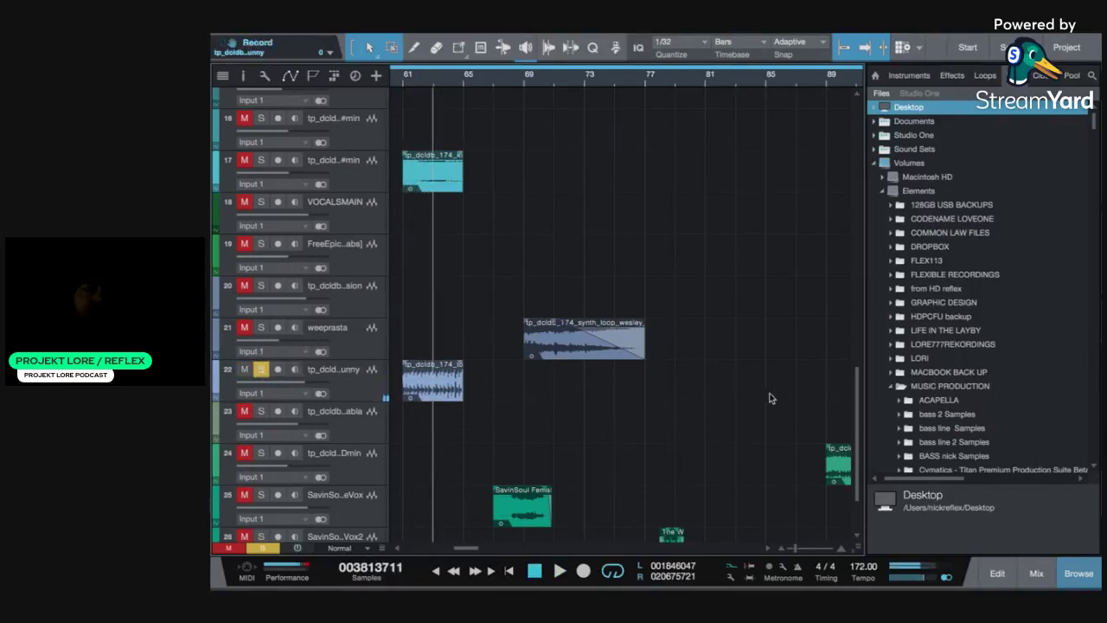
Solo track 25, the SavinSoul Female Vox, and show its channel in the mixer
scroll(858, 381, down, 2)
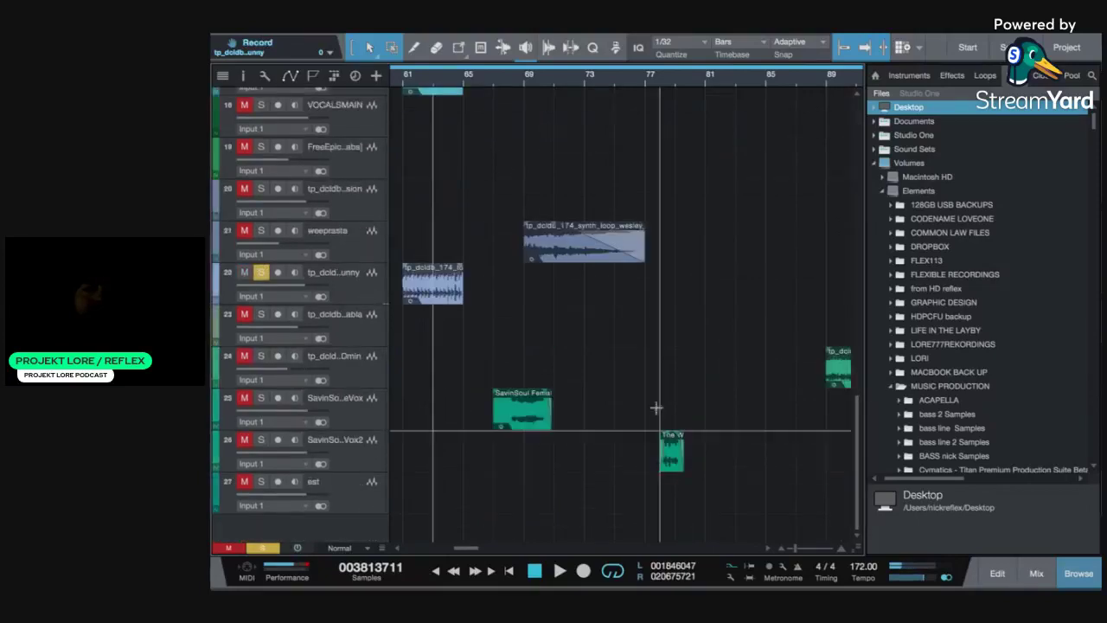
click(260, 398)
click(357, 420)
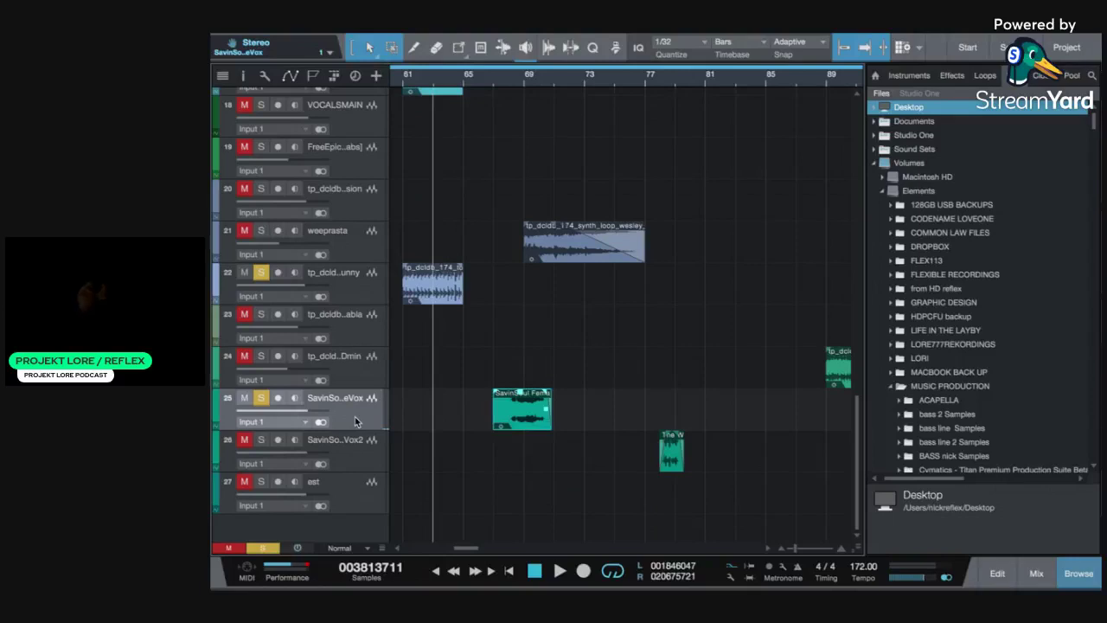
key(F3)
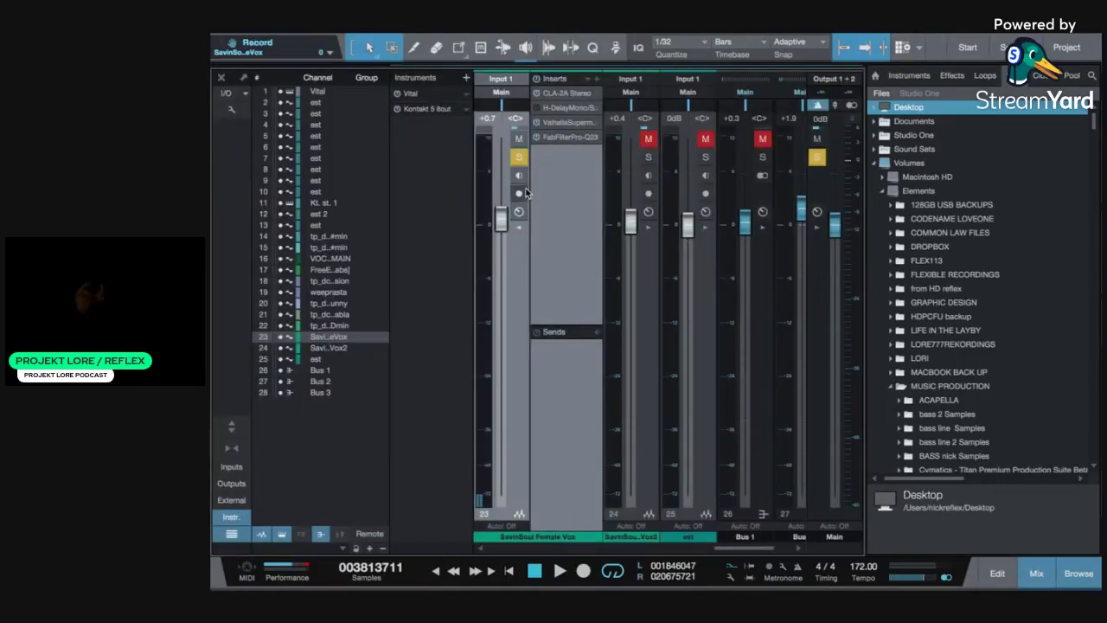
Inspect the CLA-2A compressor and ValhallaSupermassive delay settings on the SavinSoul Female Vox channel, closing each plug-in window
click(570, 97)
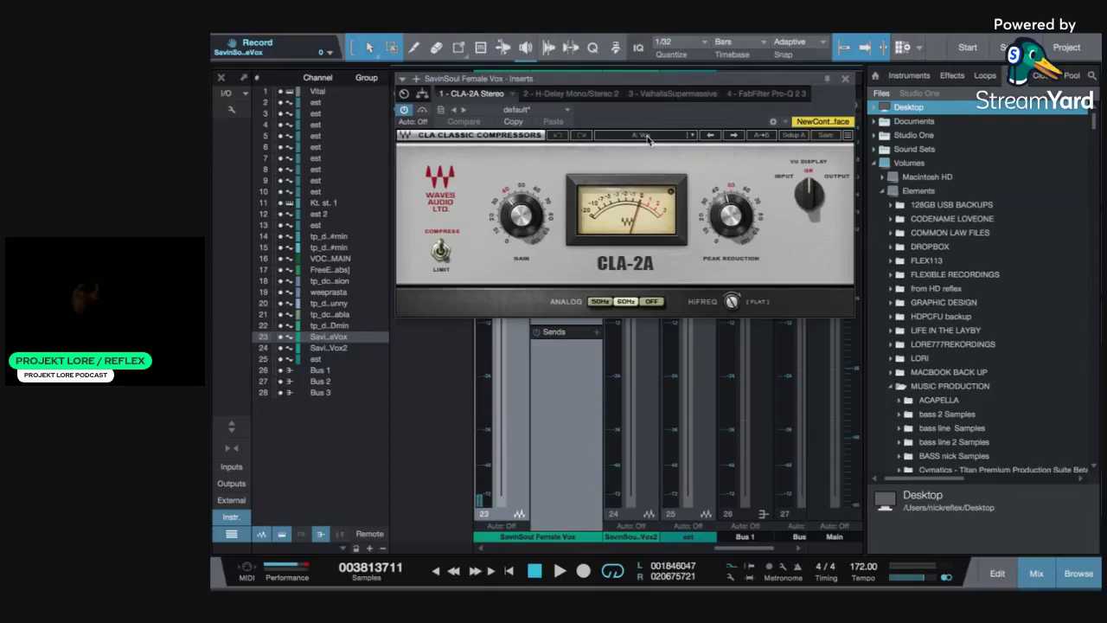
click(845, 79)
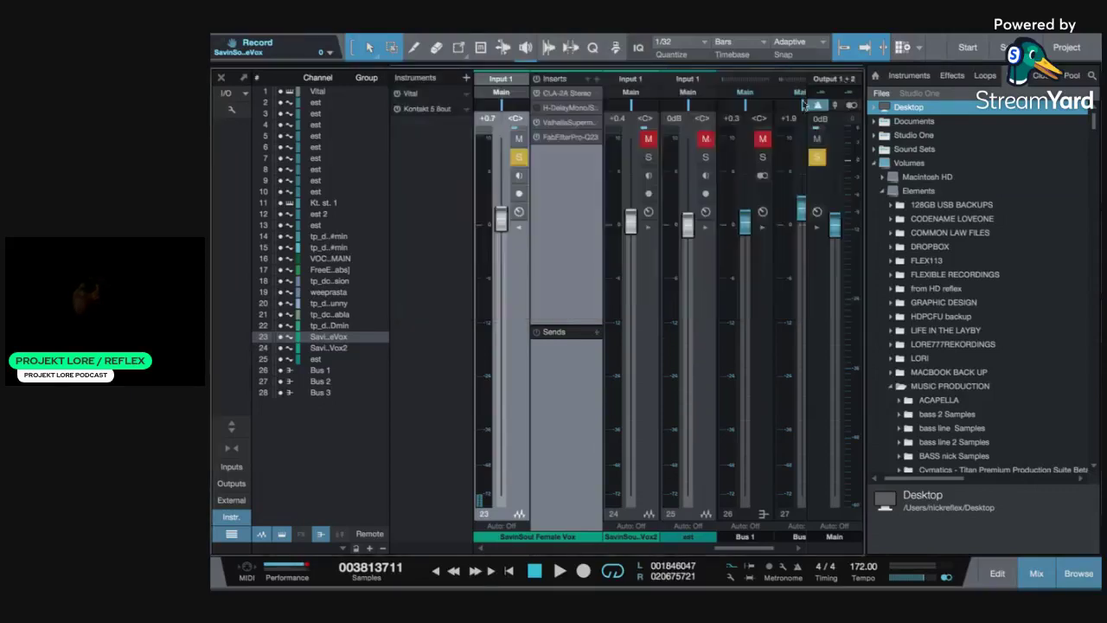
click(572, 124)
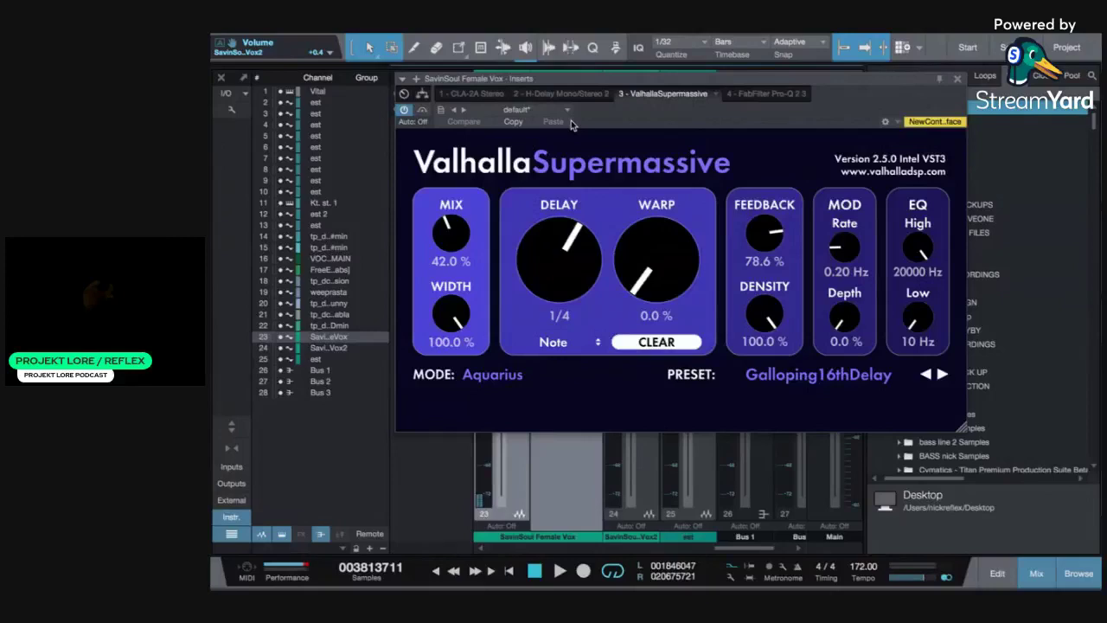
drag(654, 79, 613, 104)
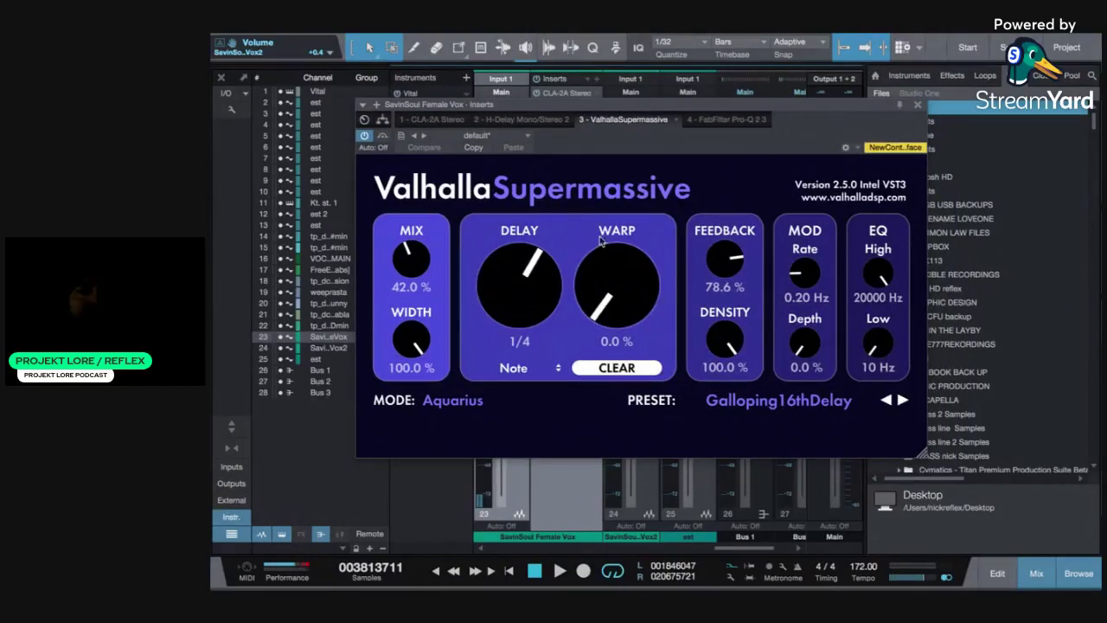
click(919, 105)
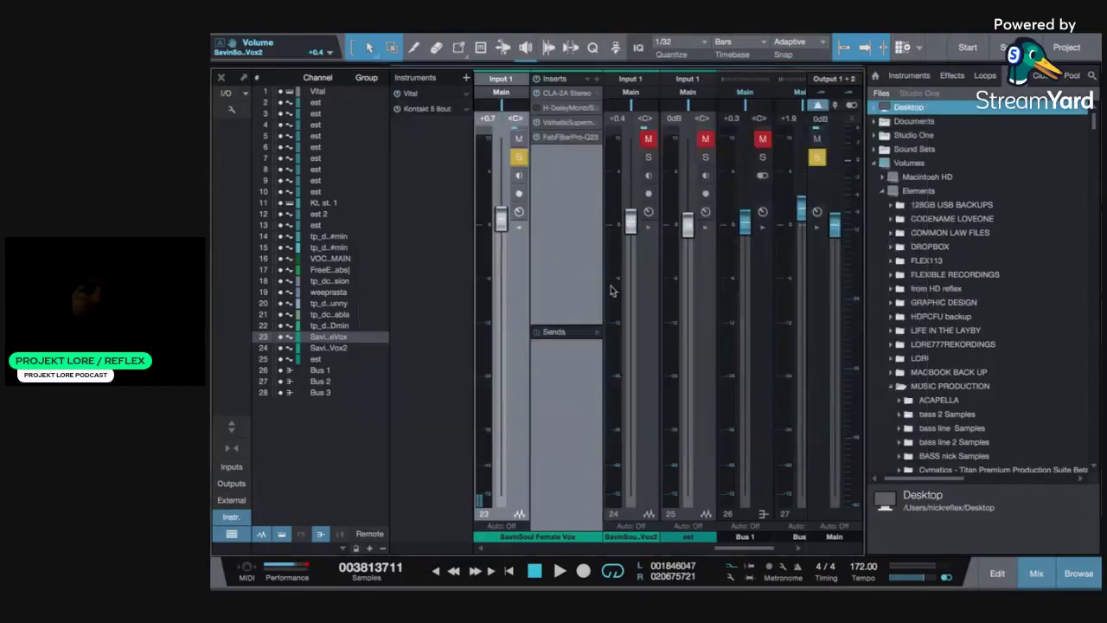
Inspect the FabFilter Pro-Q 2 low cut and boost bands on the SavinSoul Female Vox channel, and close the plug-in and the mixer
click(568, 143)
scroll(671, 269, up, 2)
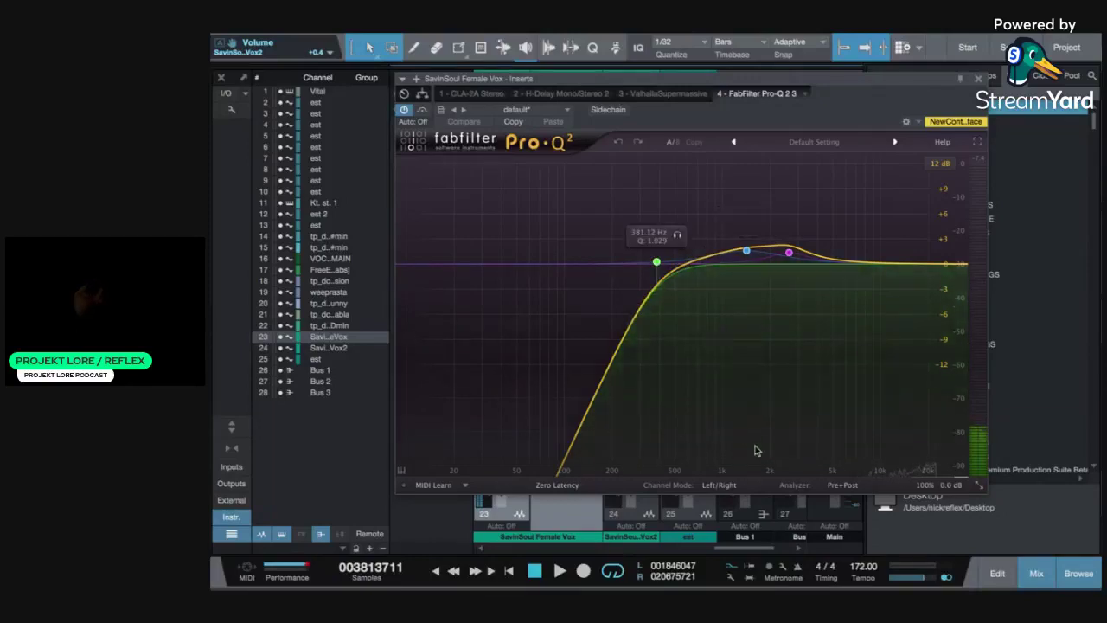
click(657, 262)
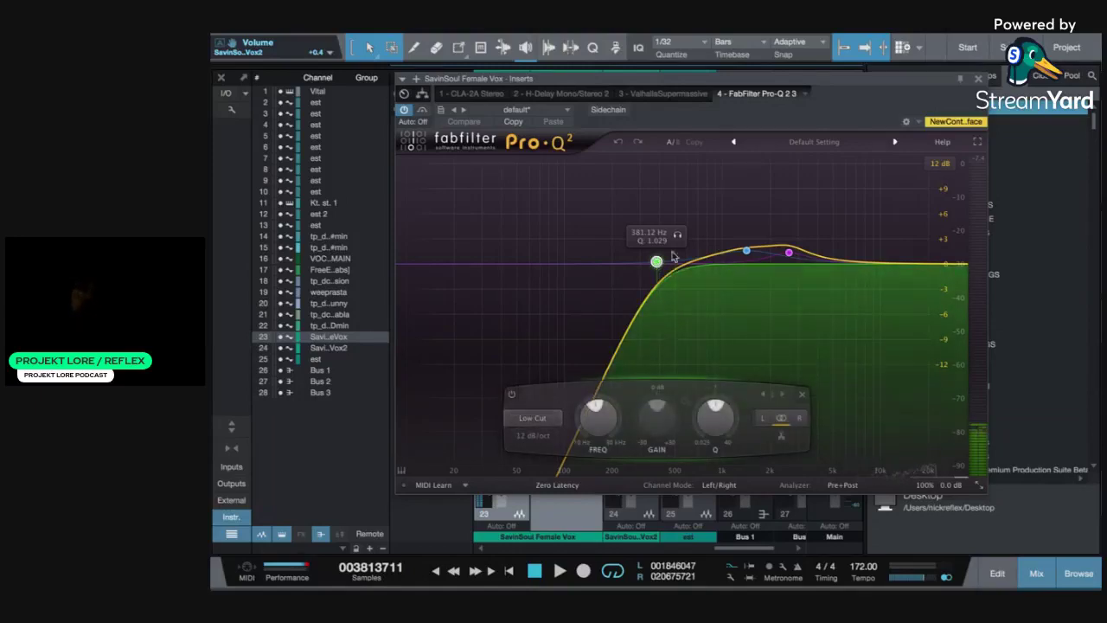
click(666, 219)
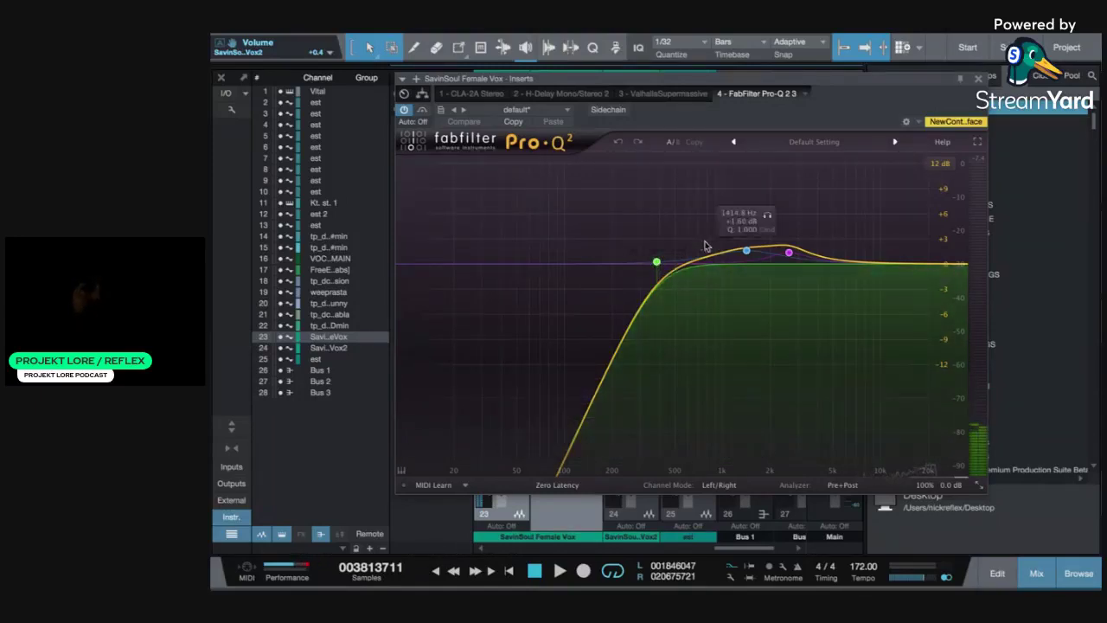
click(979, 79)
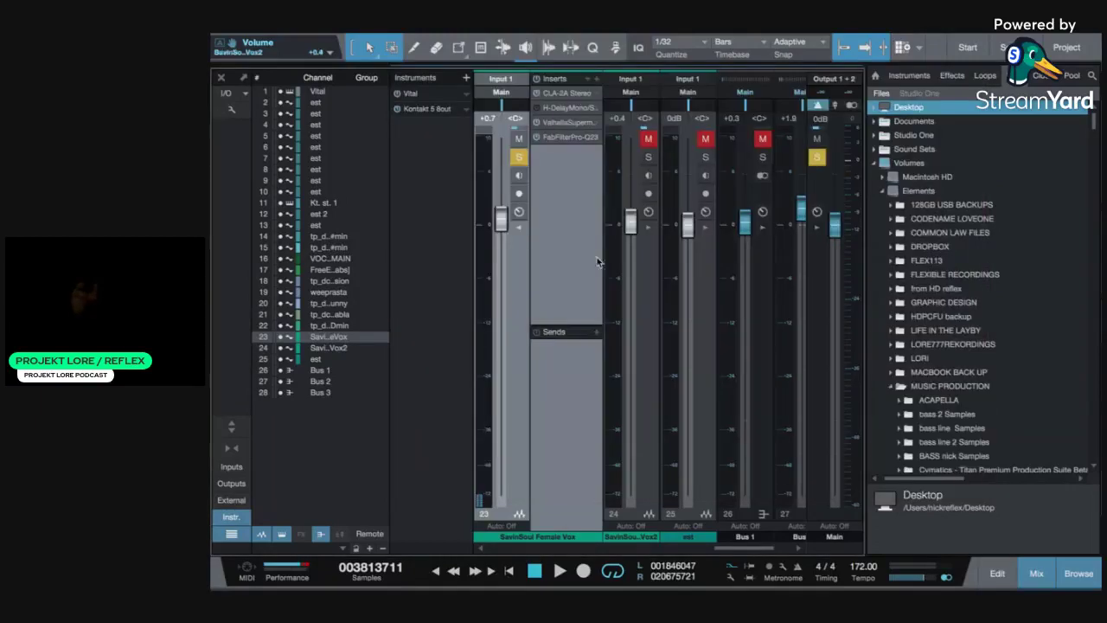
click(221, 77)
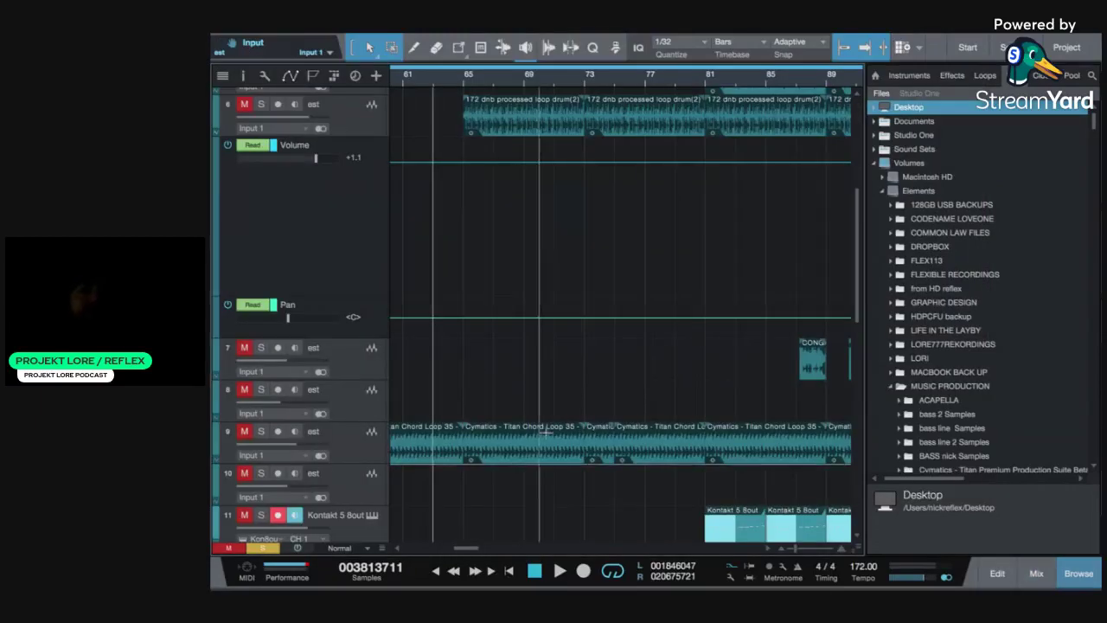
Look over the vocal events on tracks 25 and 26 from about bar 25 and open the Performance Monitor
drag(855, 329, 852, 506)
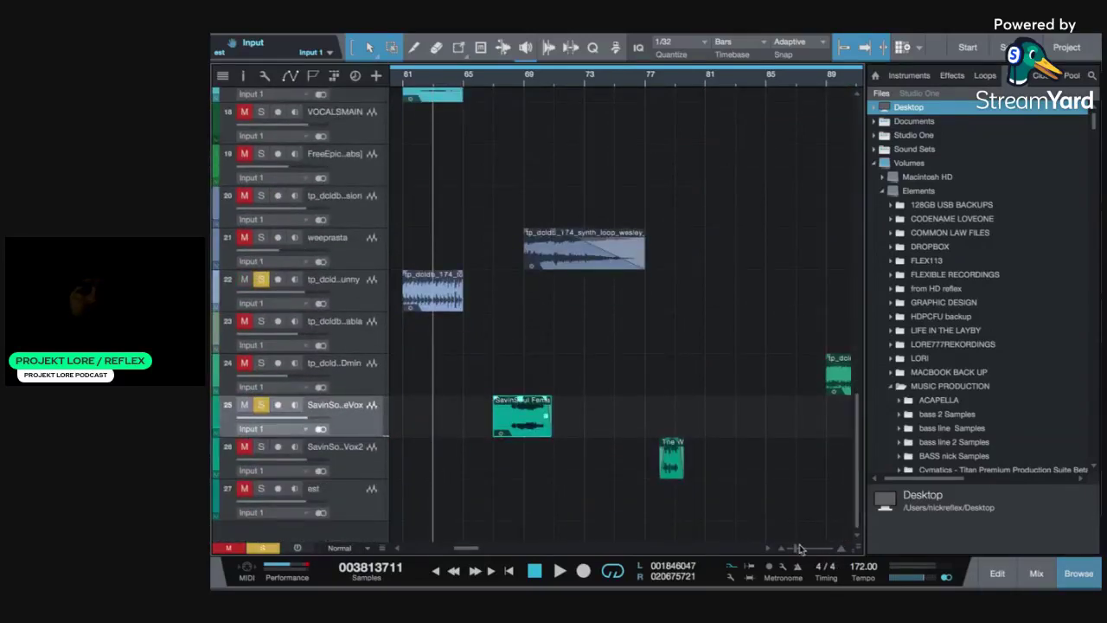
drag(796, 549, 792, 550)
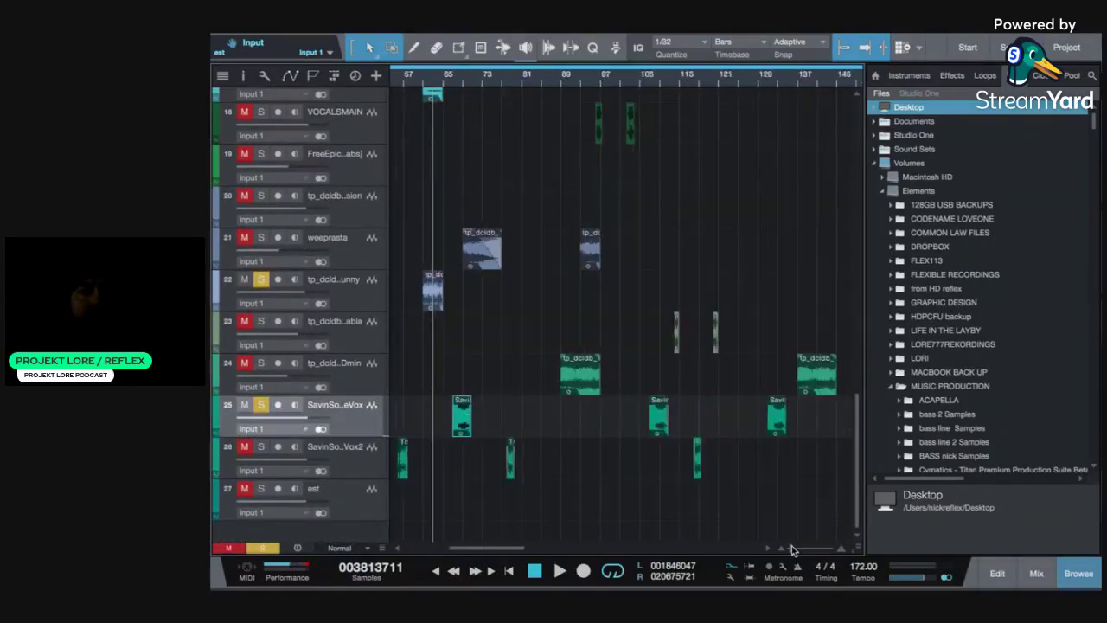
drag(513, 552, 489, 547)
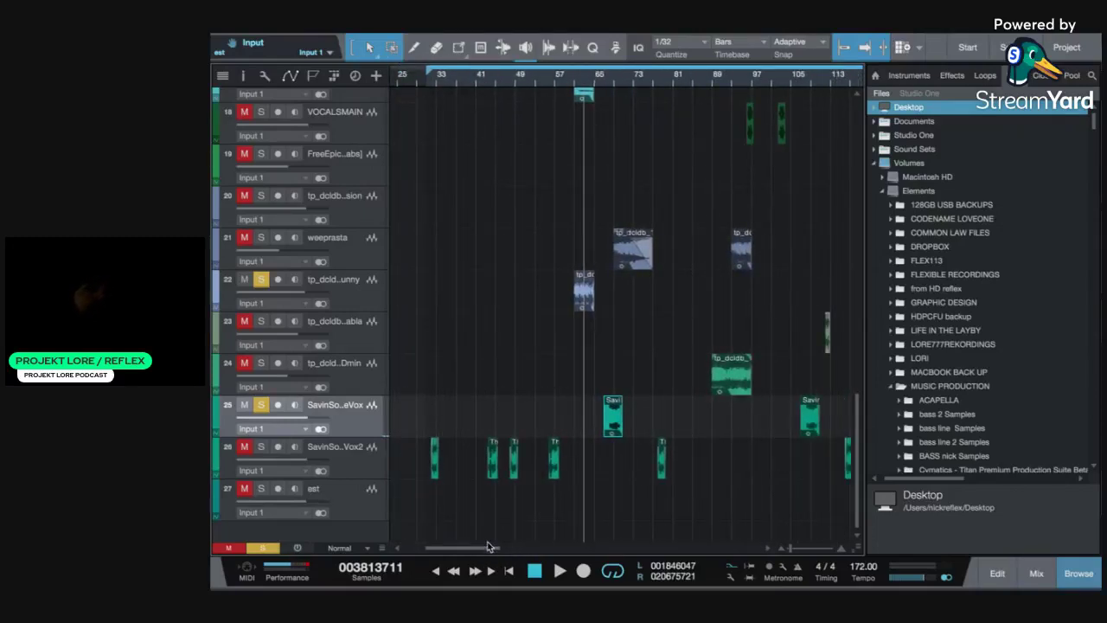
click(307, 570)
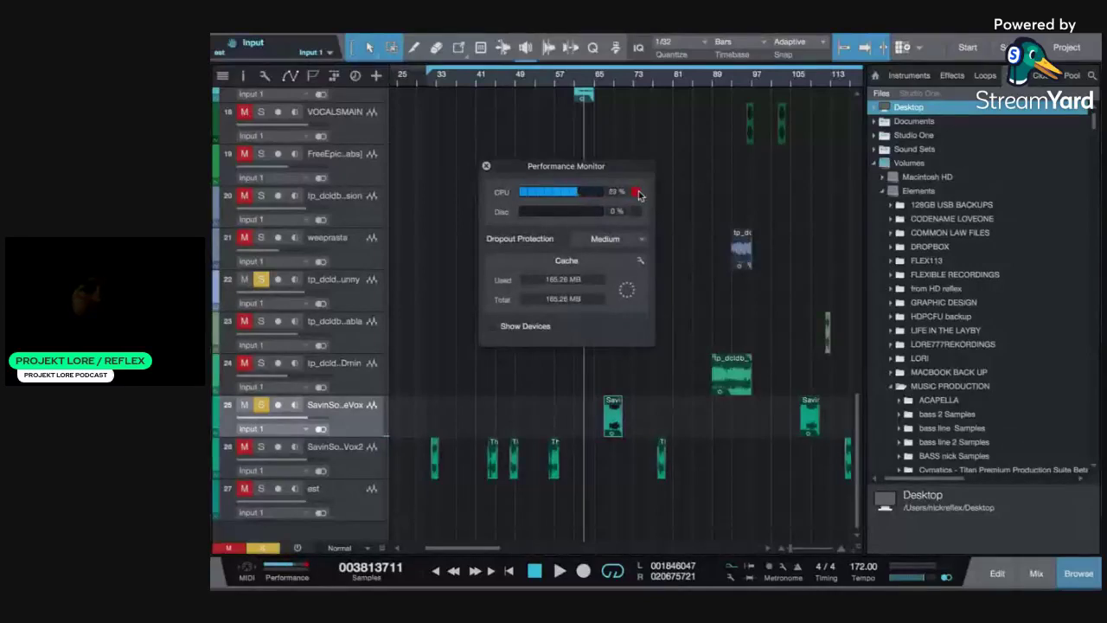
Close the Performance Monitor and look over the arrangement of all tracks, zoomed out to the full song length
click(487, 166)
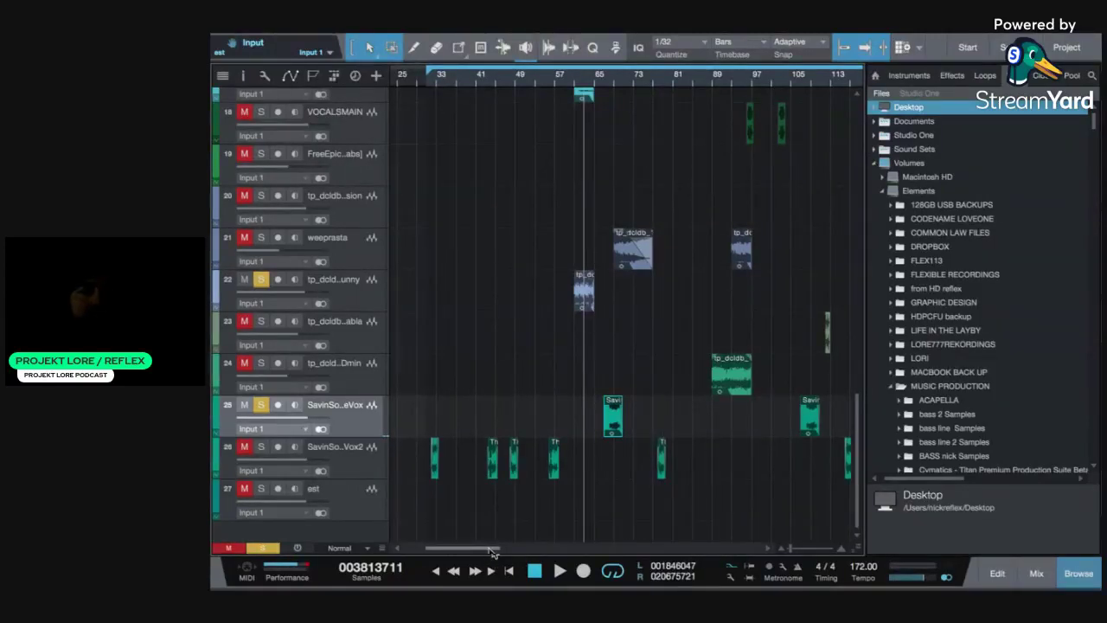
drag(491, 551, 542, 533)
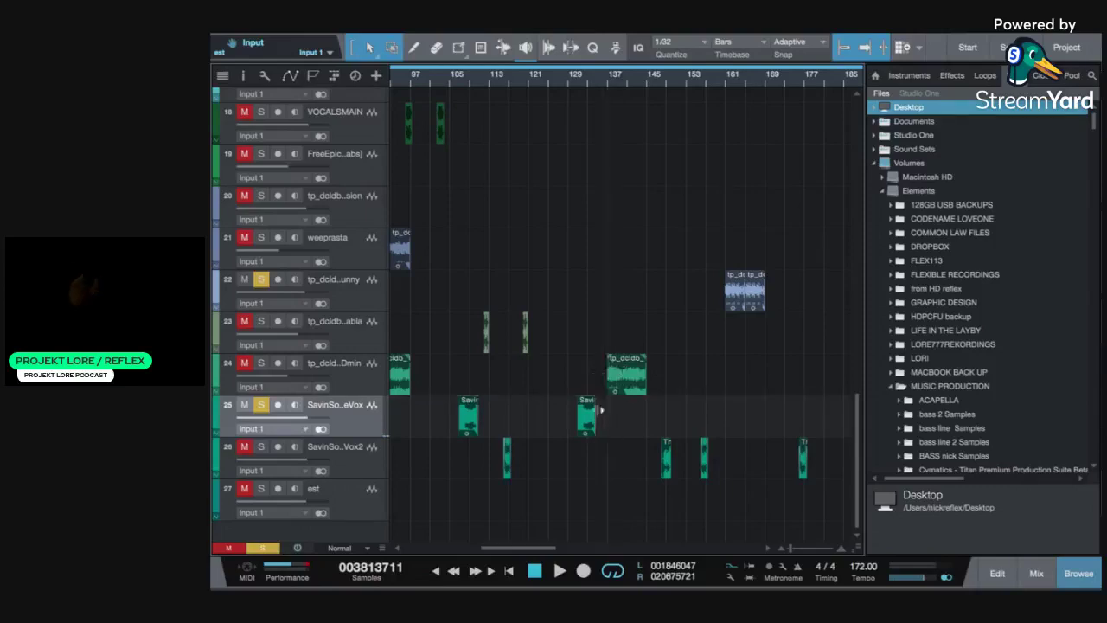
drag(556, 549, 487, 514)
mouse_move(249, 57)
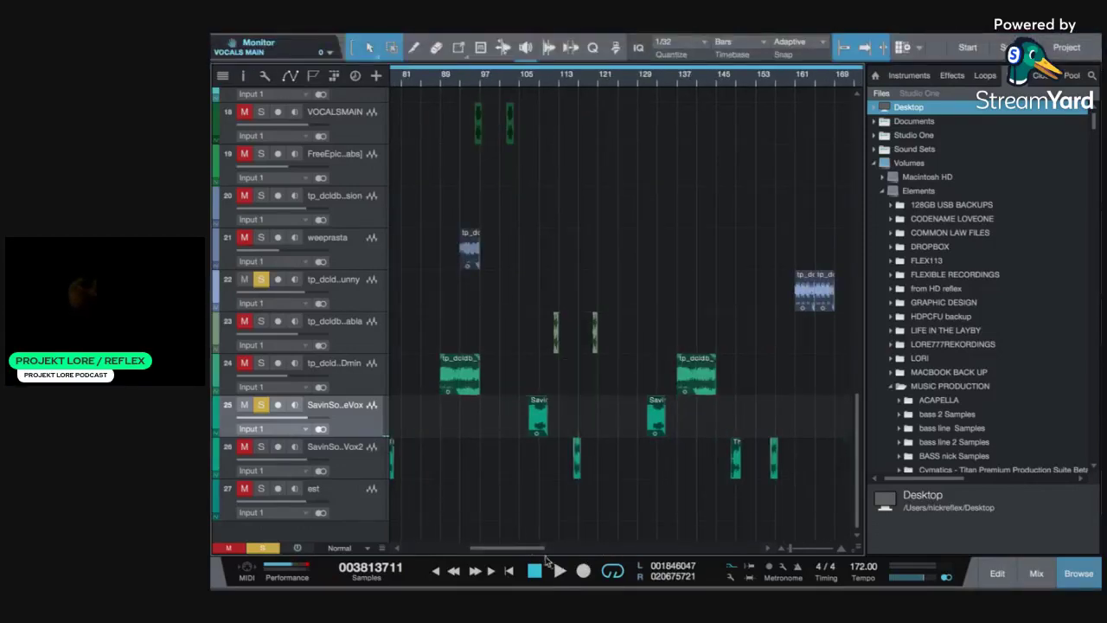
drag(548, 554, 787, 554)
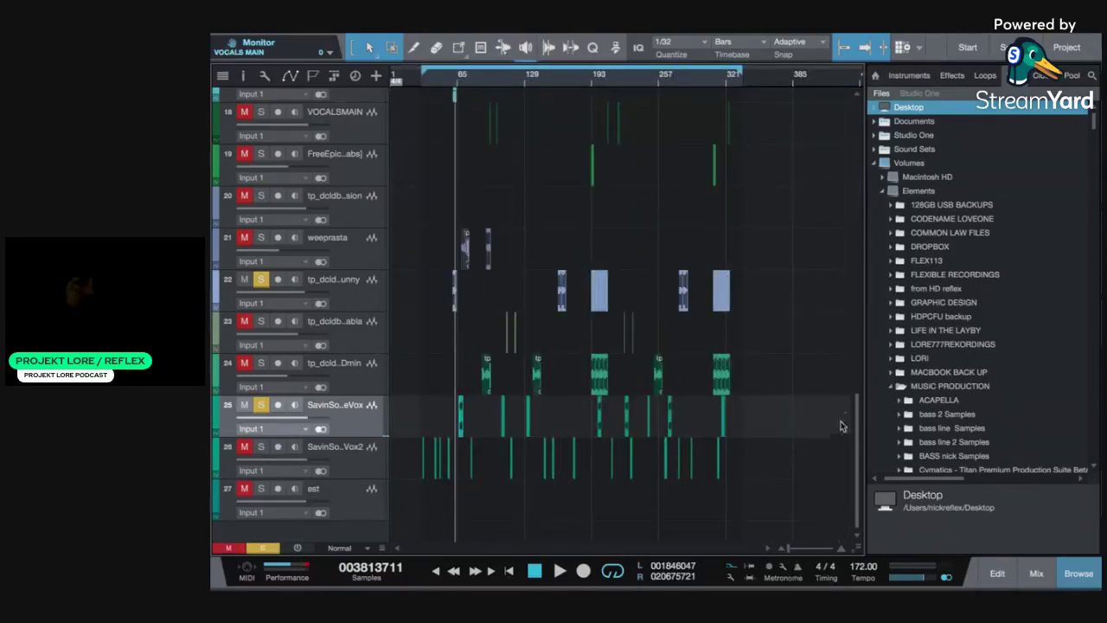
scroll(858, 488, down, 1)
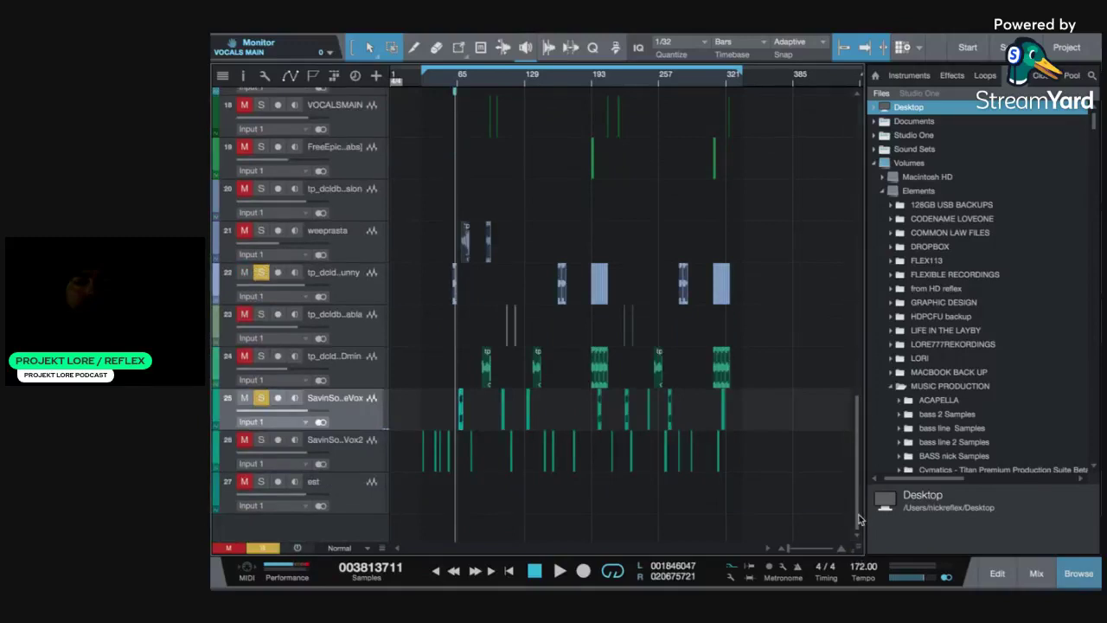
scroll(863, 459, up, 5)
drag(862, 459, 863, 222)
scroll(859, 270, down, 4)
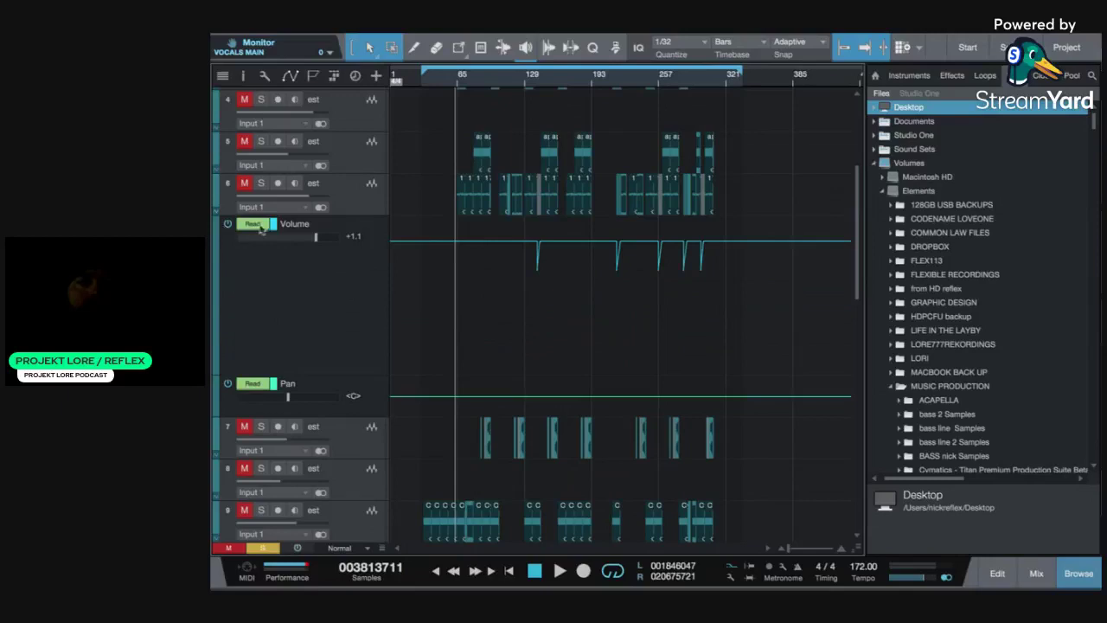
Reduce the height of the Volume automation lane below track 6
click(215, 227)
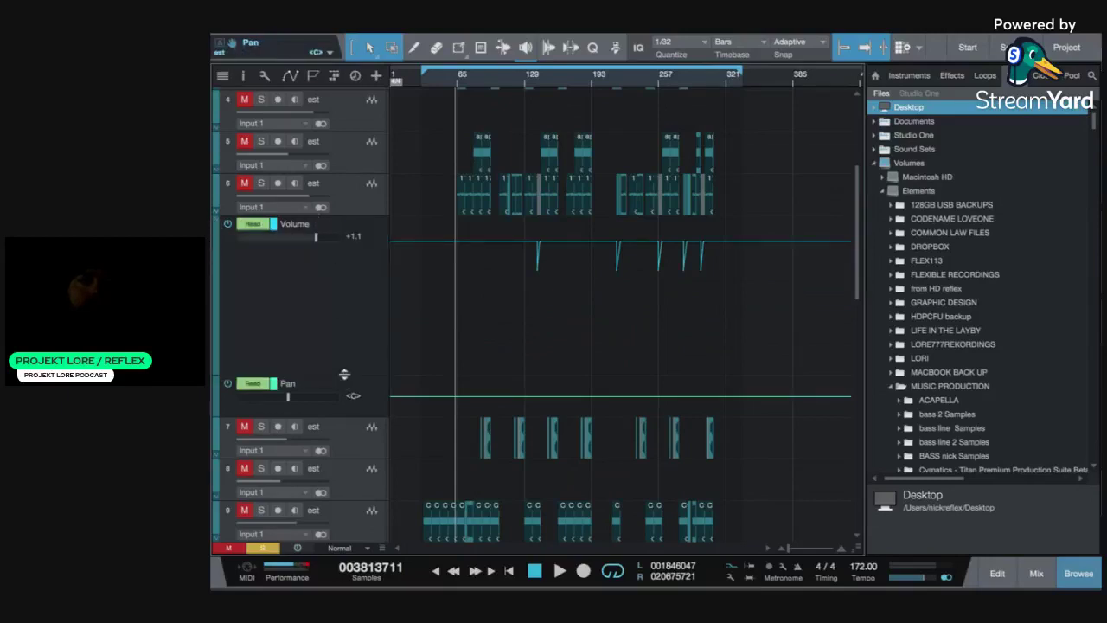
drag(344, 373, 363, 239)
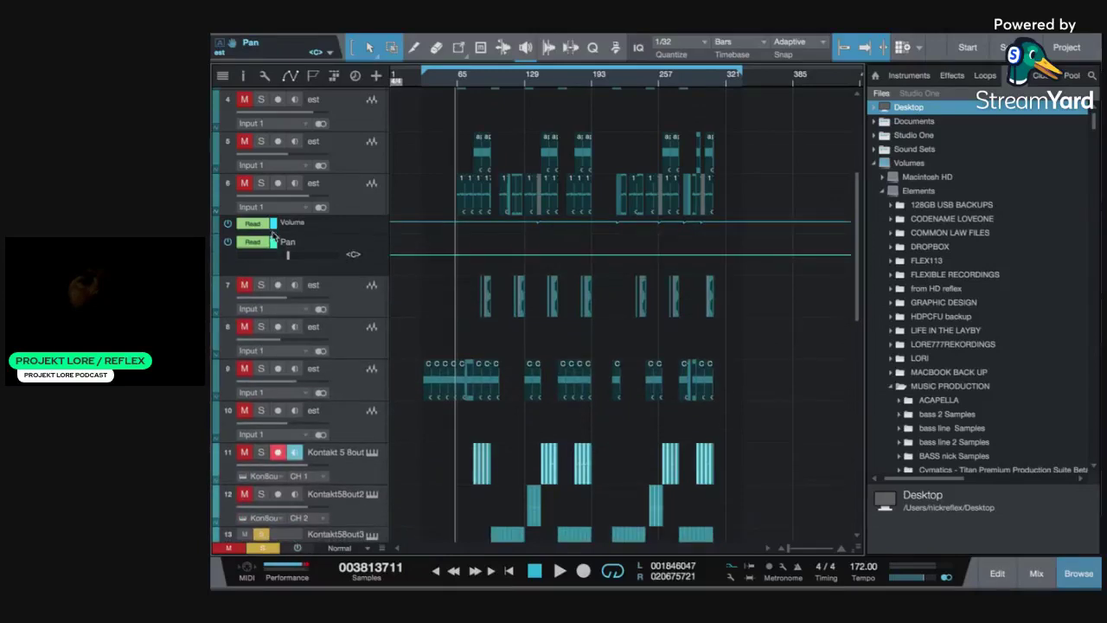
click(218, 228)
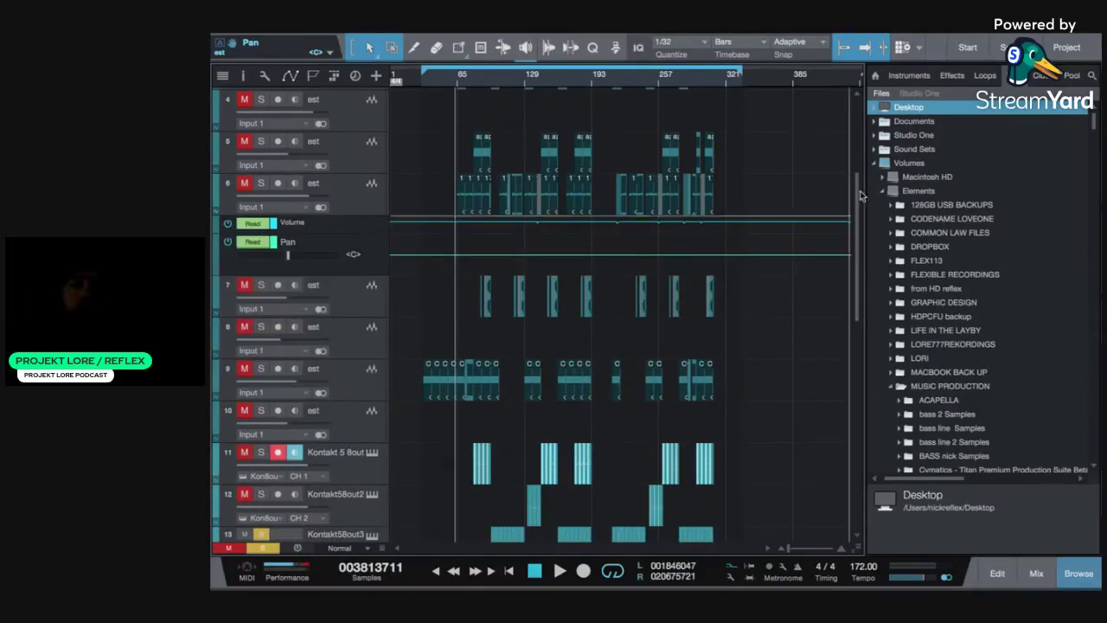
Select track 3 and examine the Main output's insert effects and the list of stored FX chains in the mixer
scroll(859, 141, up, 1)
scroll(859, 141, up, 5)
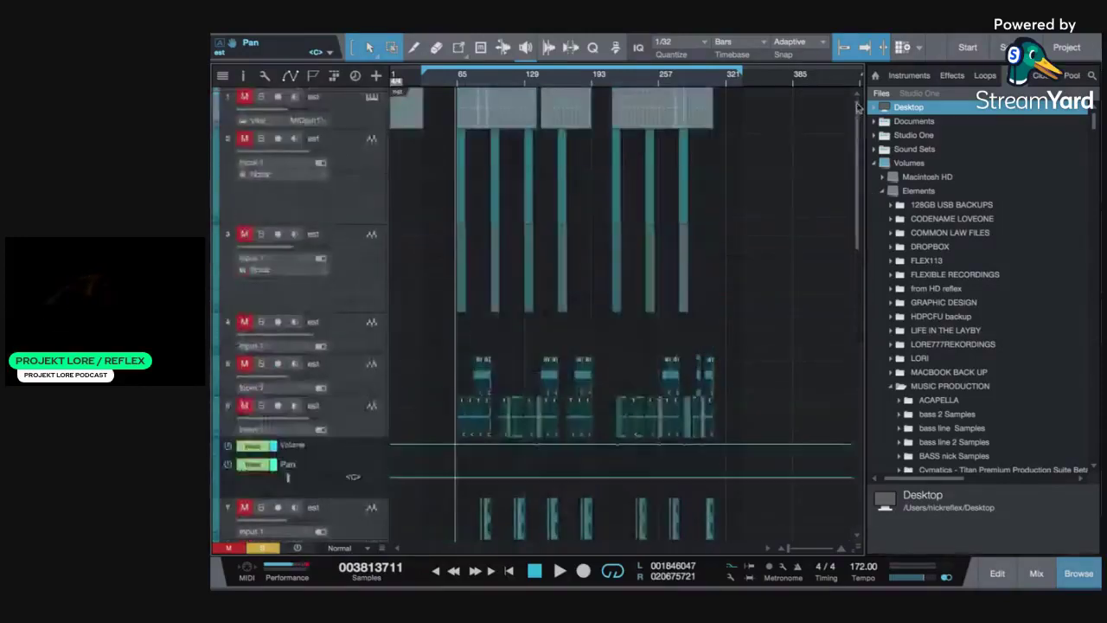
scroll(859, 110, down, 5)
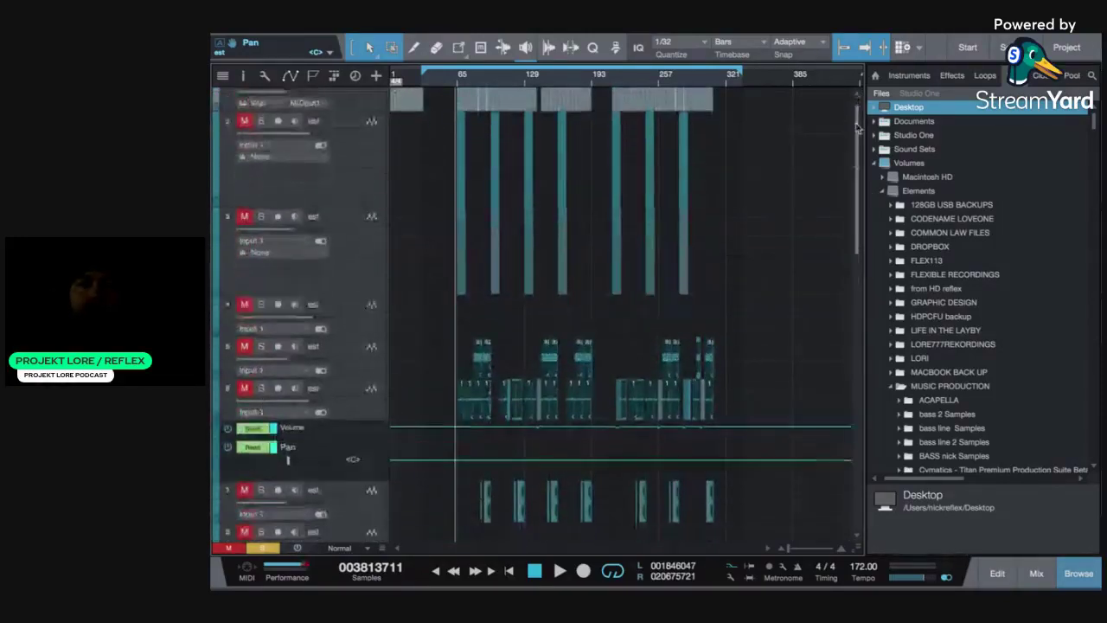
drag(859, 179, 861, 417)
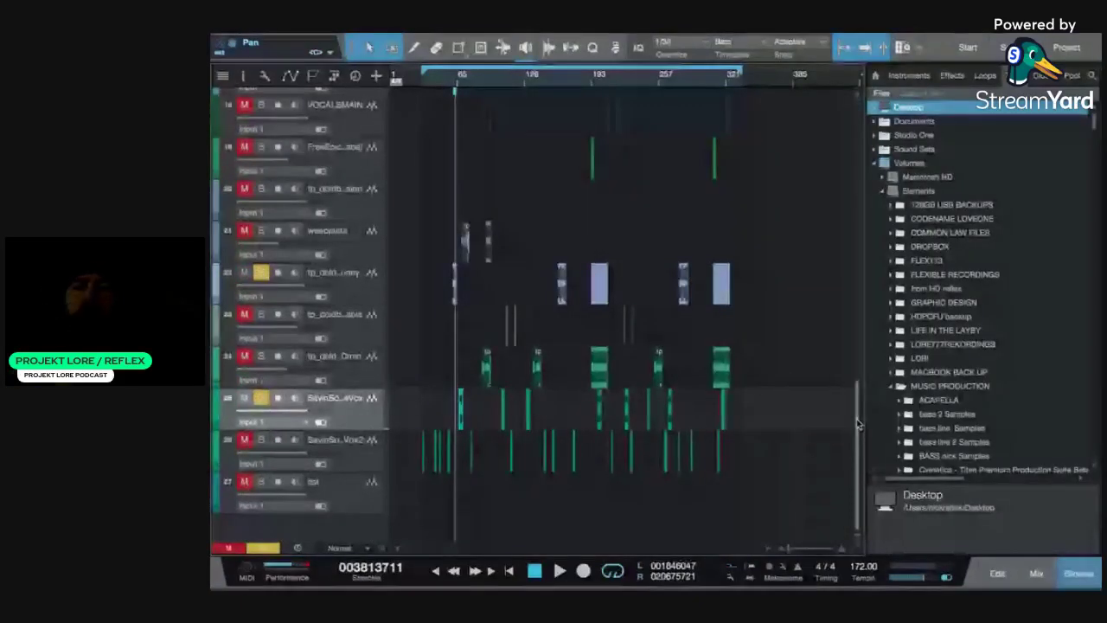
drag(861, 419, 860, 152)
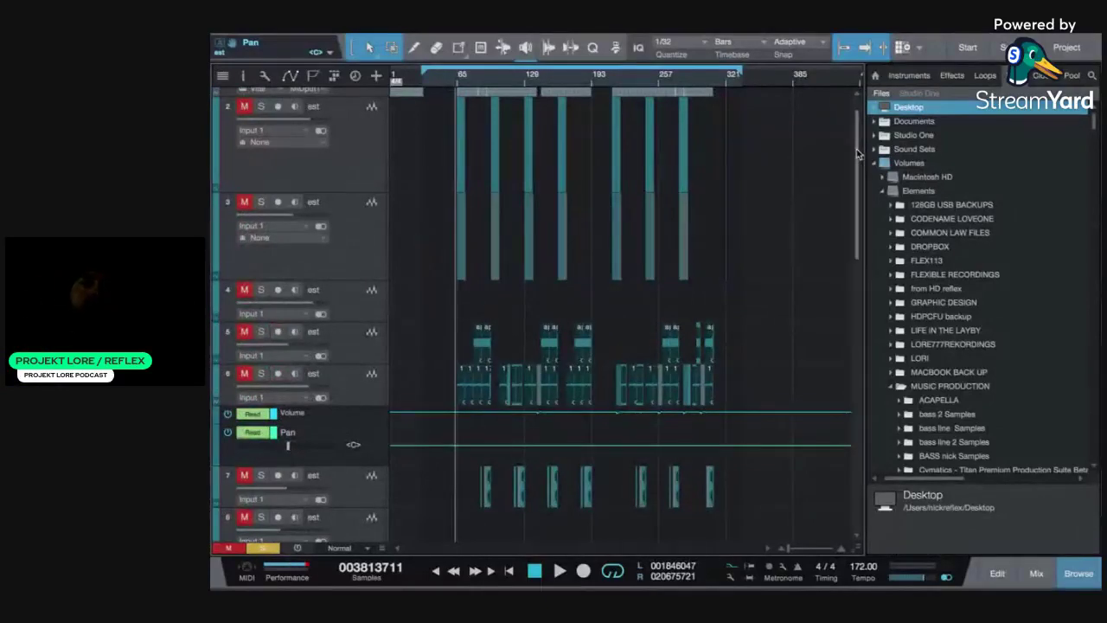
scroll(519, 145, up, 2)
click(357, 281)
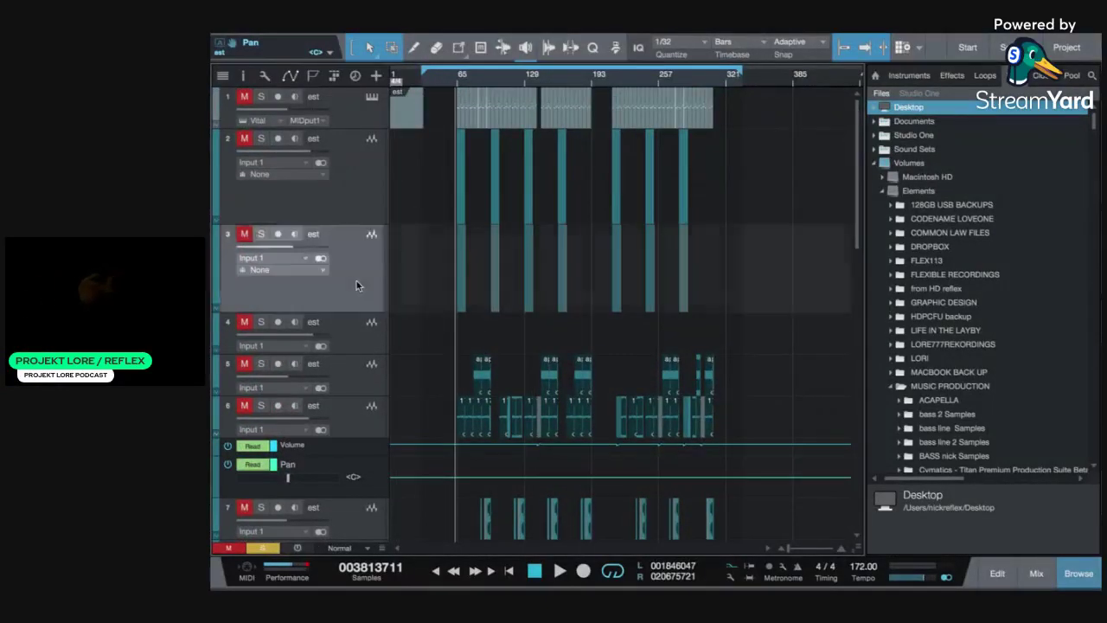
key(F3)
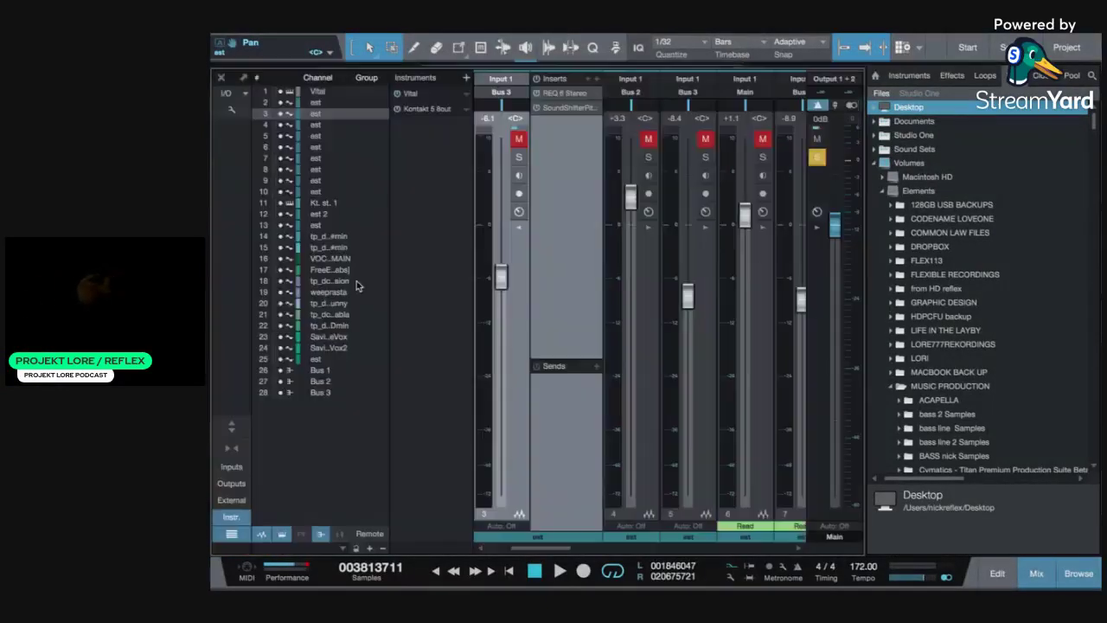
click(820, 232)
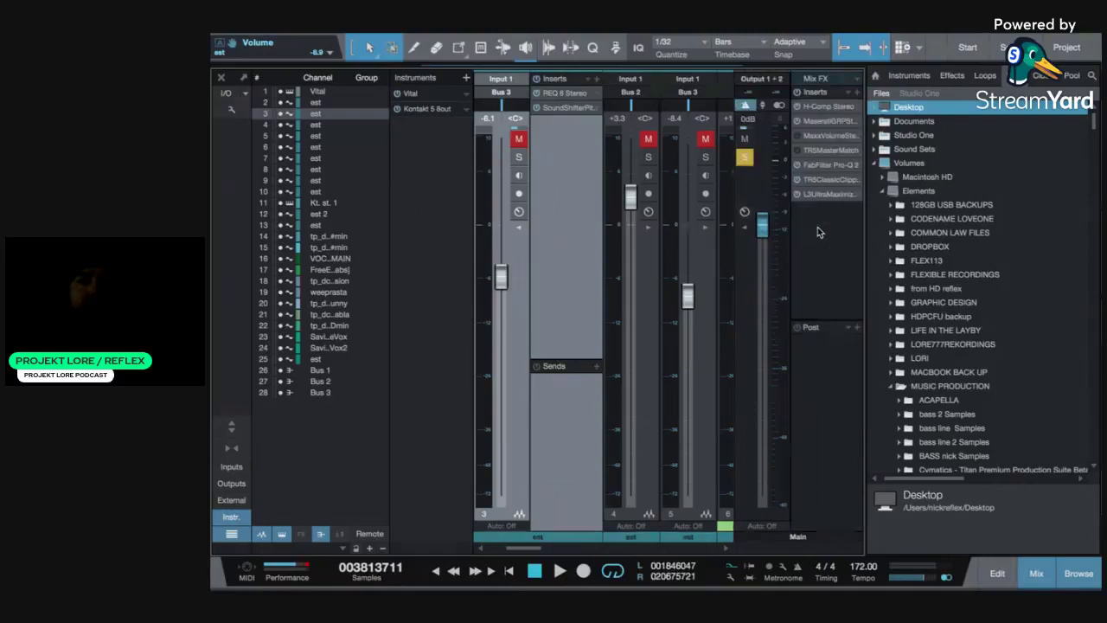
click(848, 96)
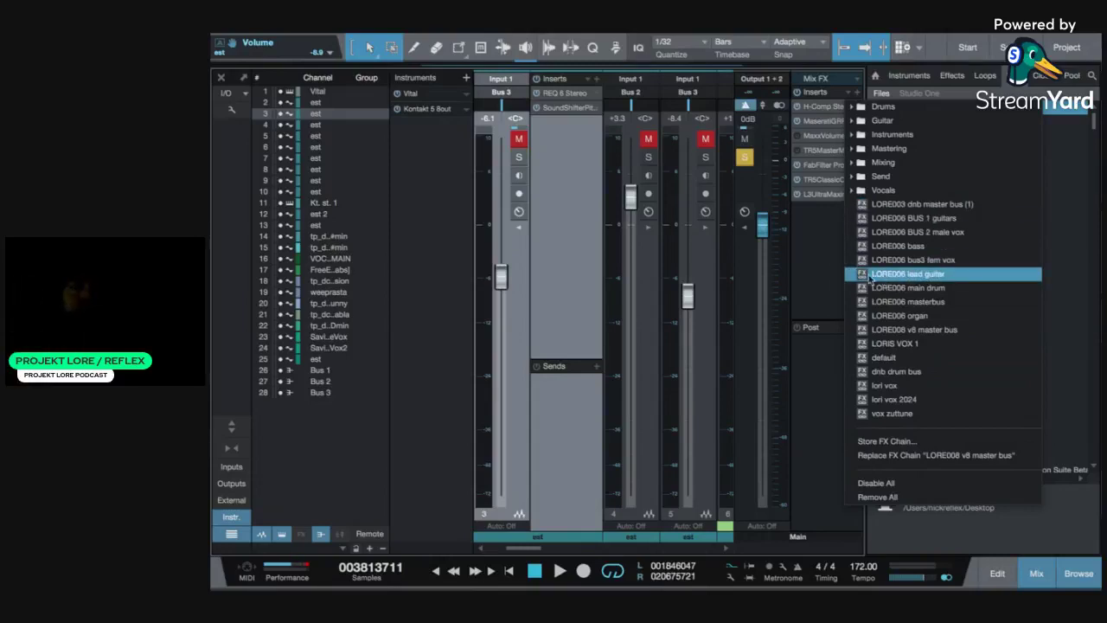
click(823, 264)
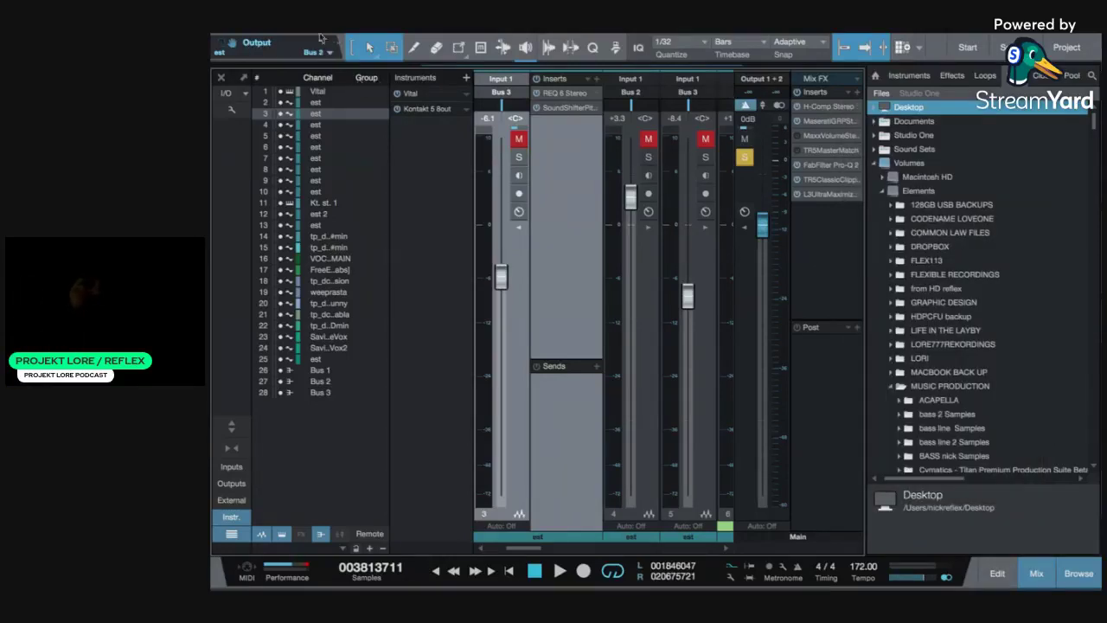
Review the Export Mixdown settings for filename, format and range, and close them without exporting
click(384, 41)
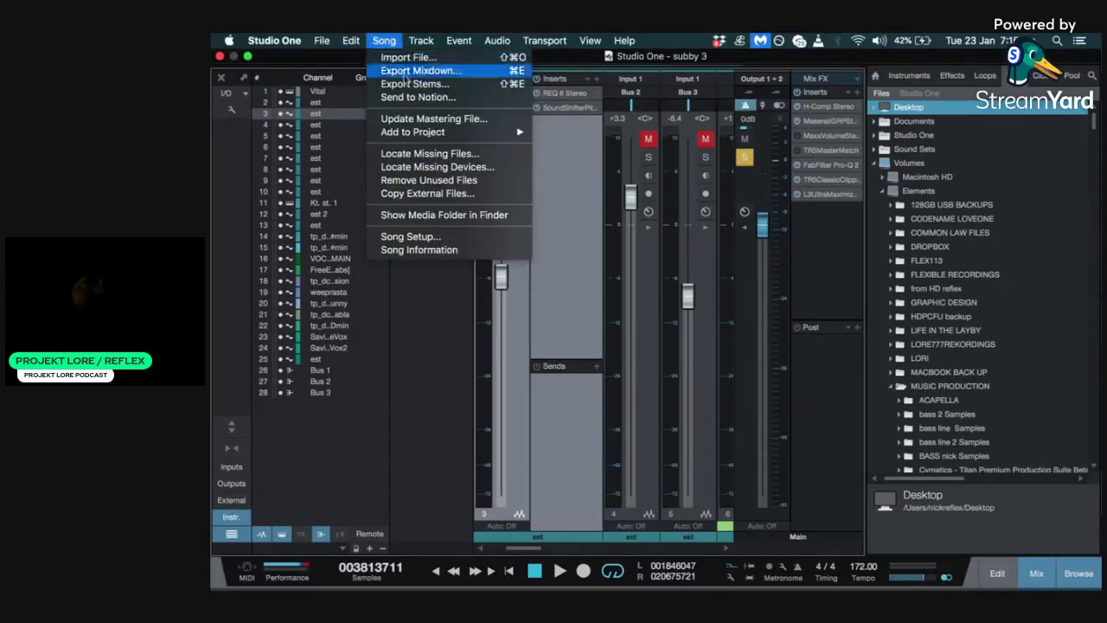
click(408, 73)
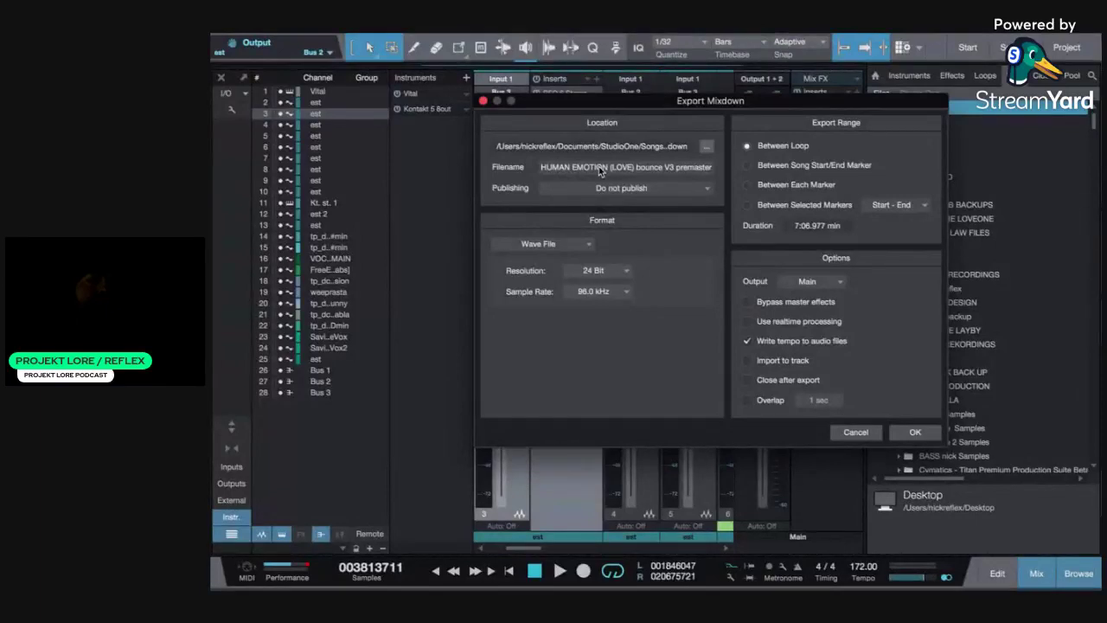
click(857, 432)
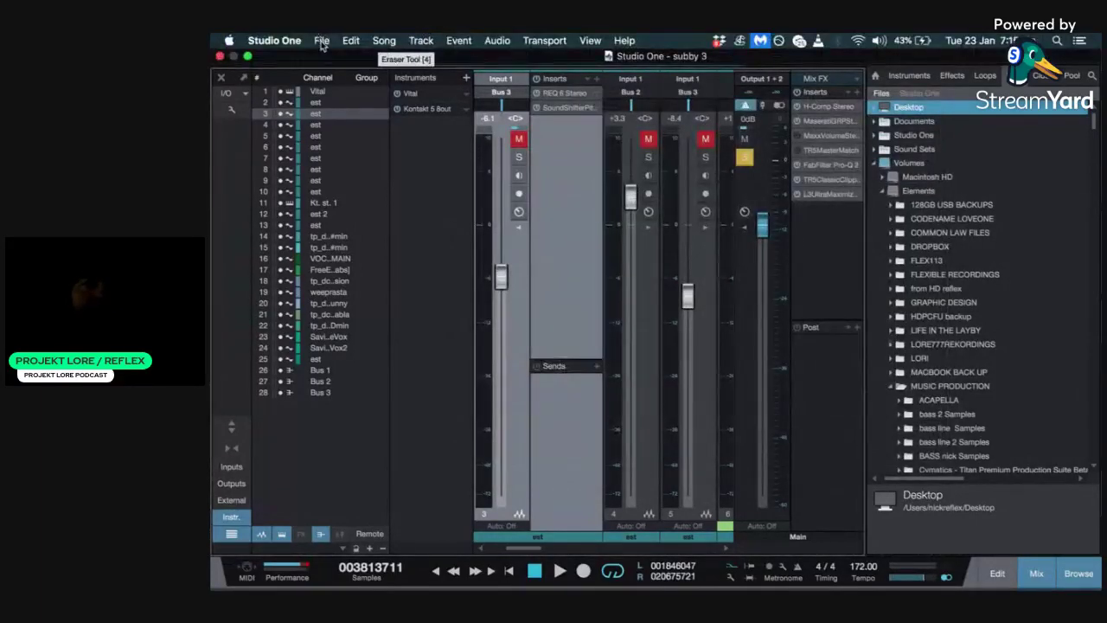
Close the "subby 3" song without saving its changes
click(322, 43)
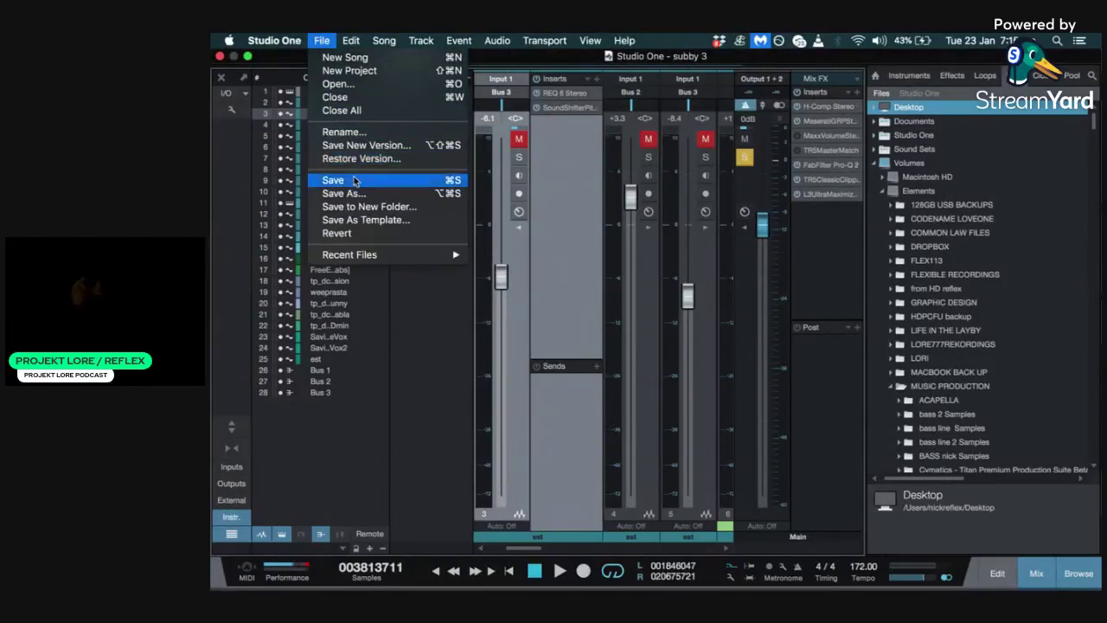
click(363, 105)
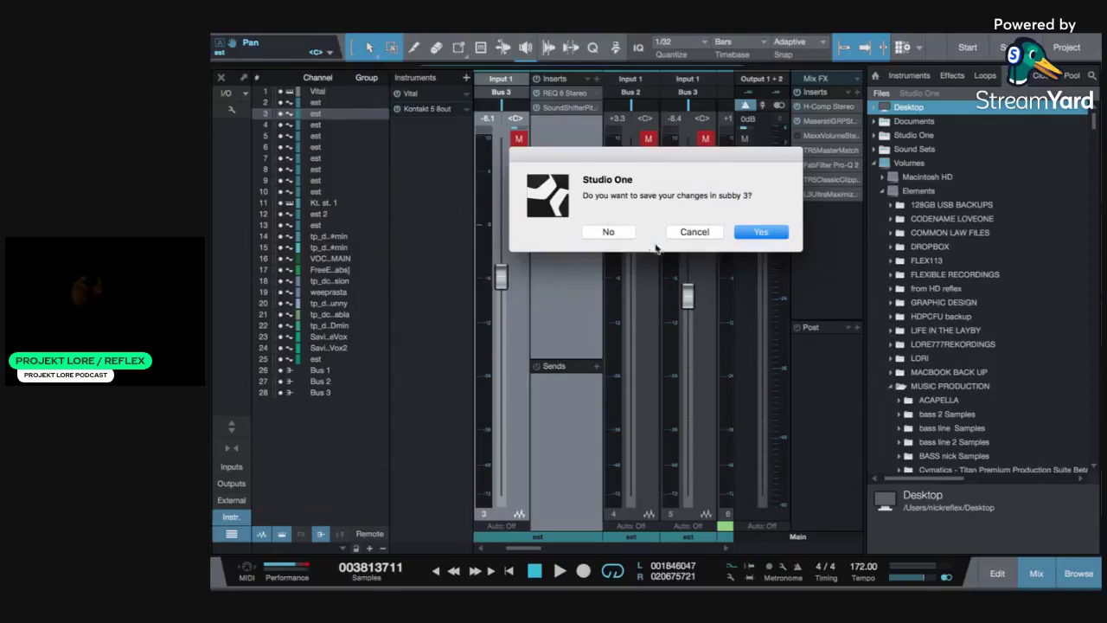
click(620, 232)
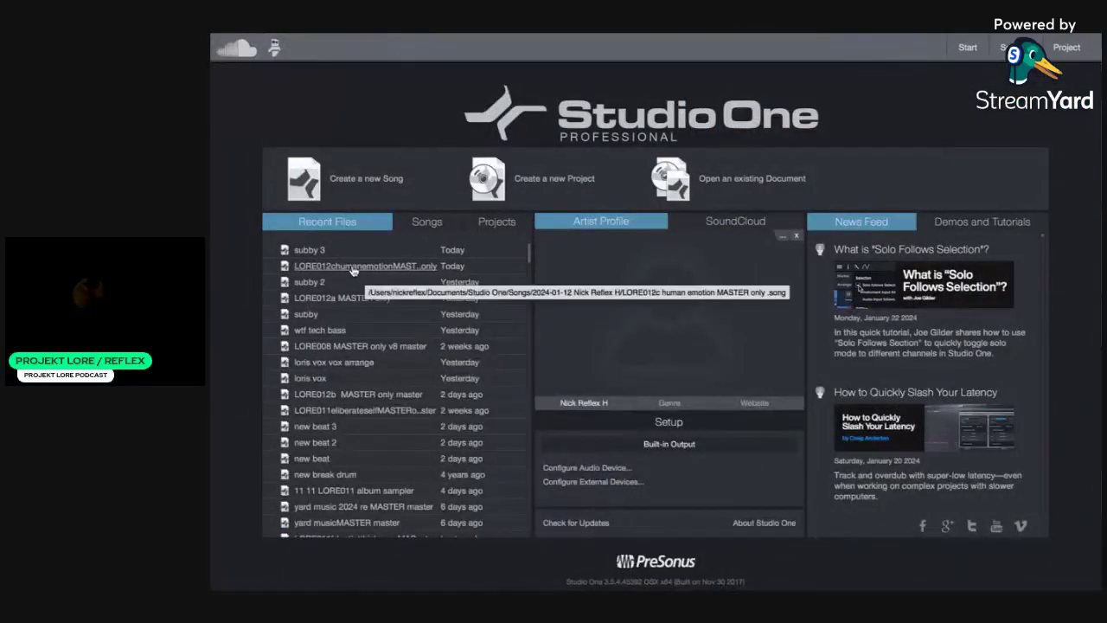
Open the recent song "LORE012c human emotion MASTER only", dismiss the missing files list and zoom out to the whole premaster event
click(353, 271)
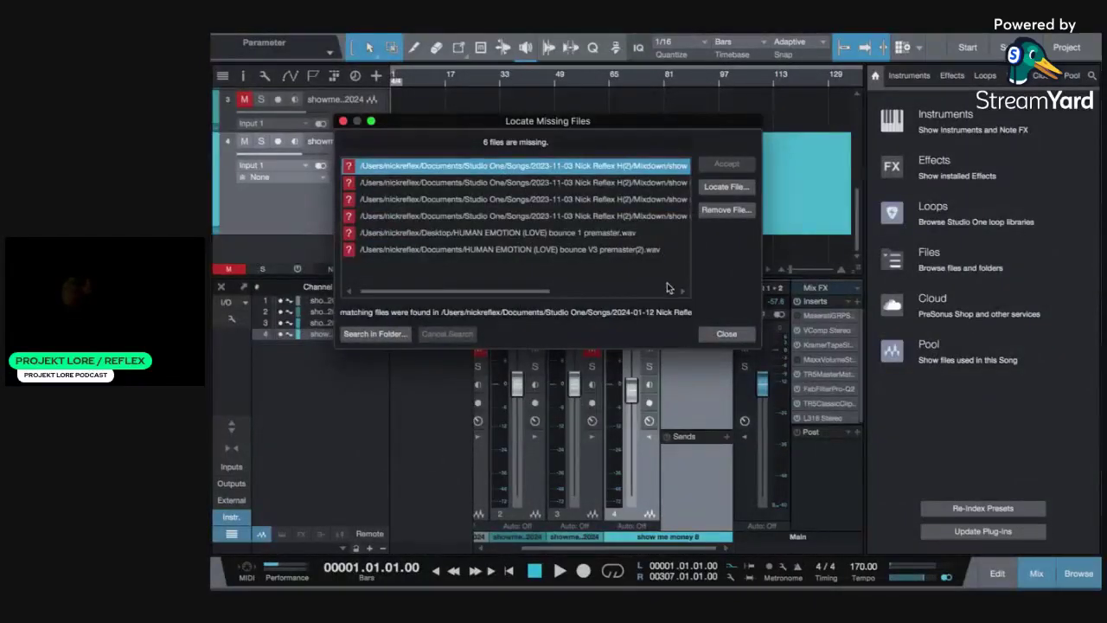
click(726, 334)
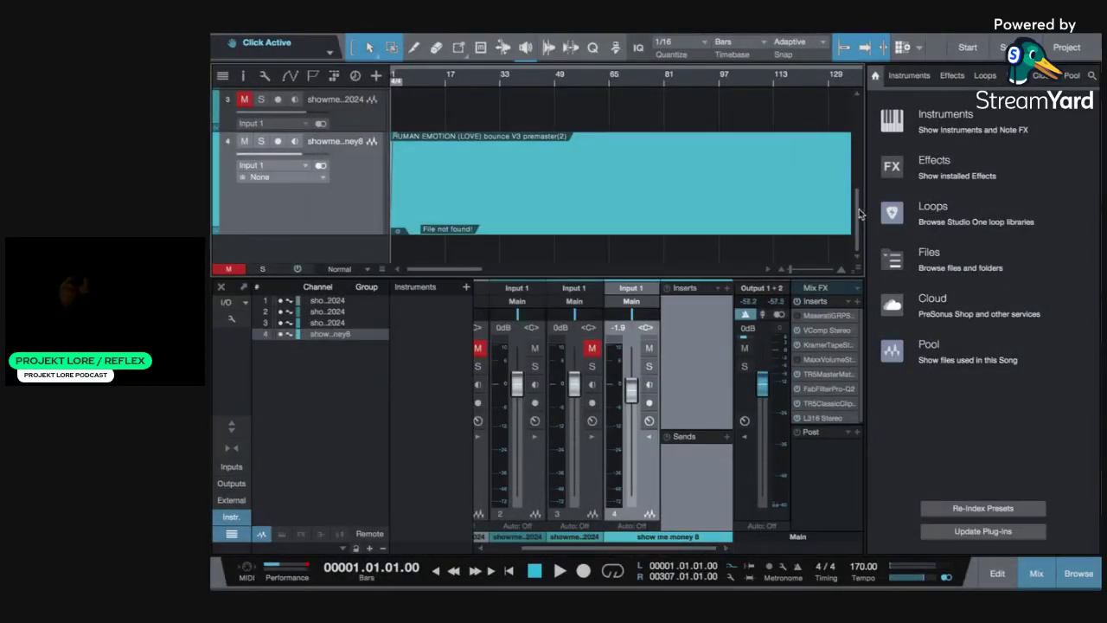
mouse_move(860, 213)
mouse_down()
mouse_move(857, 113)
mouse_move(859, 222)
mouse_up()
drag(795, 271, 784, 271)
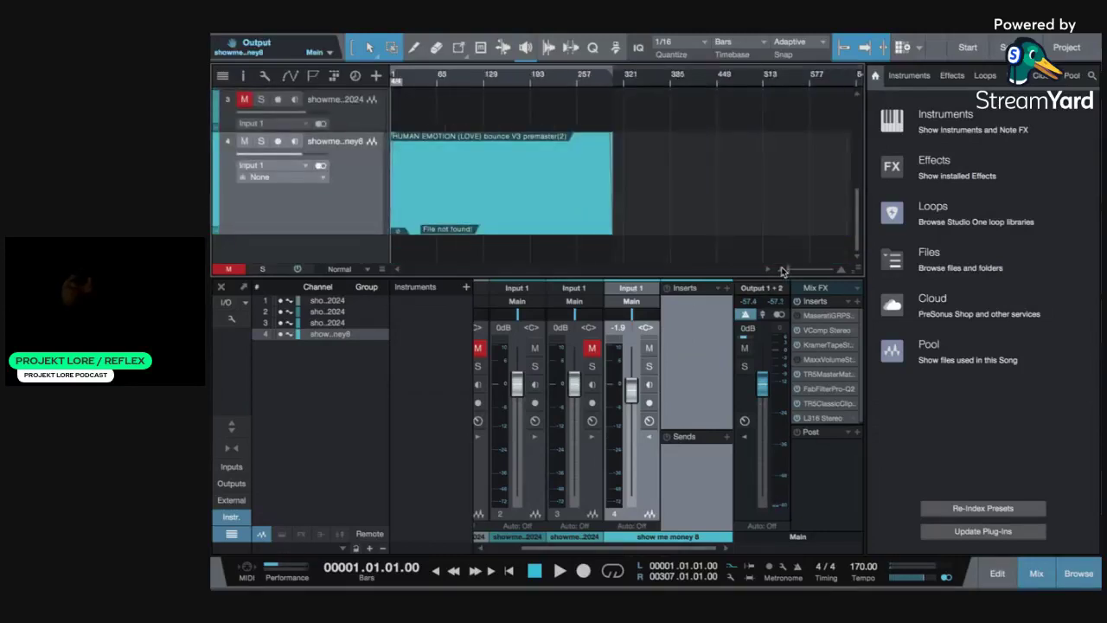
Take the song window out of full screen and switch to Finder to open the Elements drive
mouse_move(313, 38)
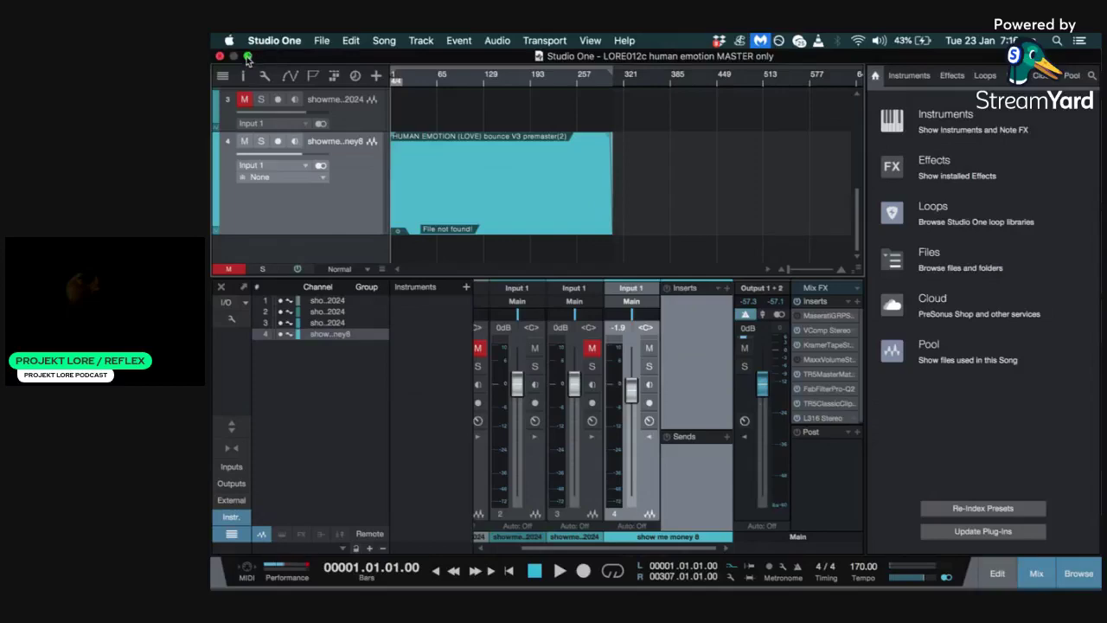
click(247, 56)
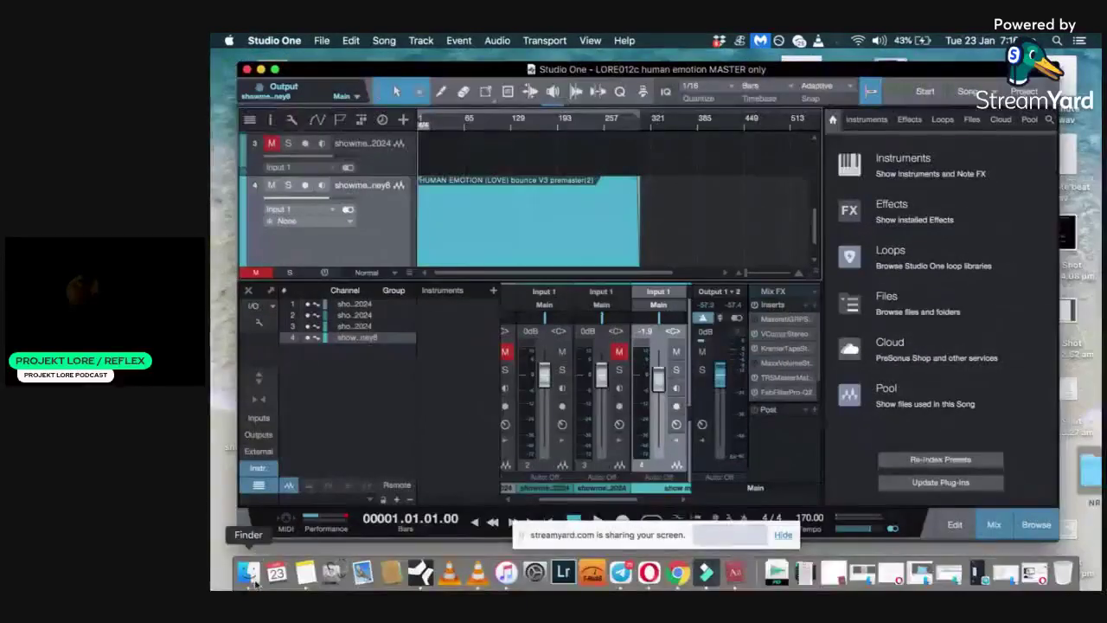
click(250, 573)
scroll(339, 401, down, 1)
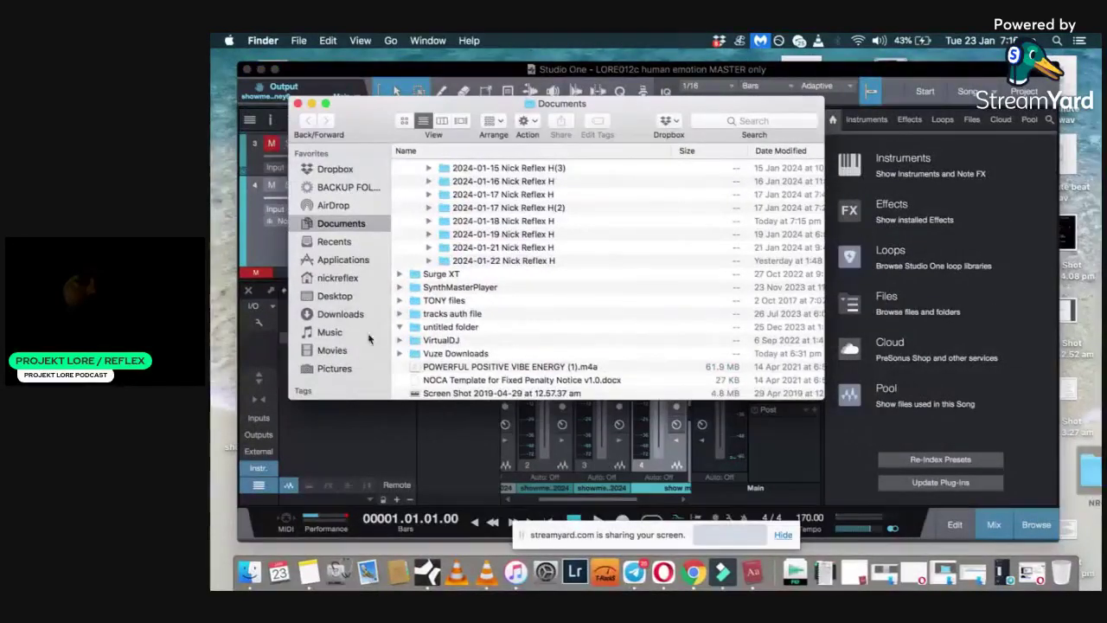
click(337, 395)
drag(387, 314, 389, 404)
click(346, 391)
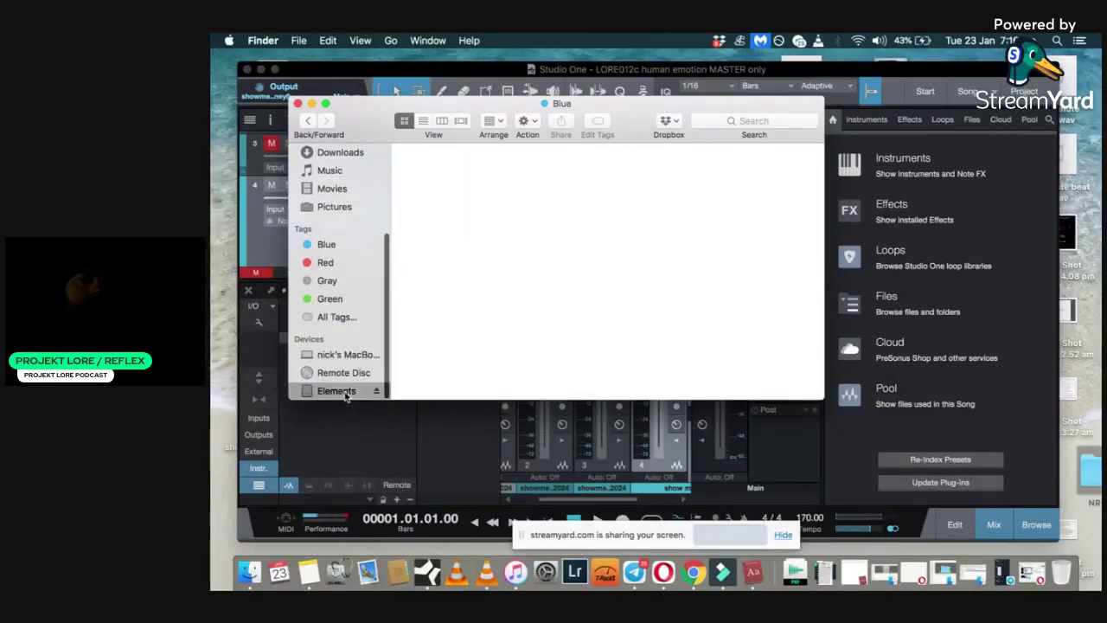
Show the Elements drive full screen as a list and open the LORE012 folder inside LORE777REKORDINGS
click(326, 103)
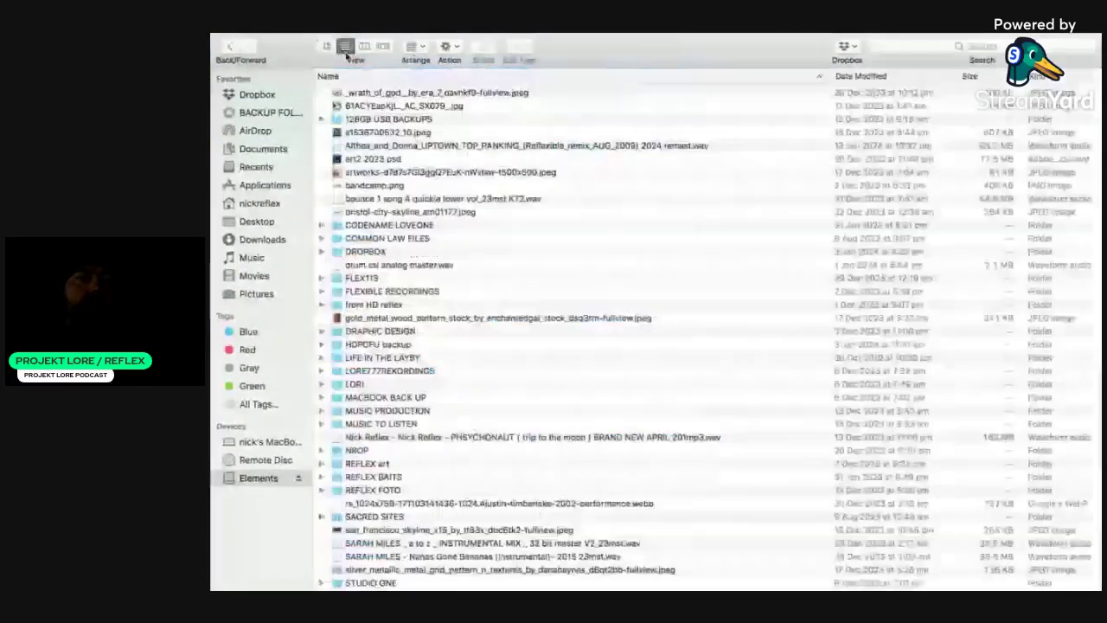
key(super+2)
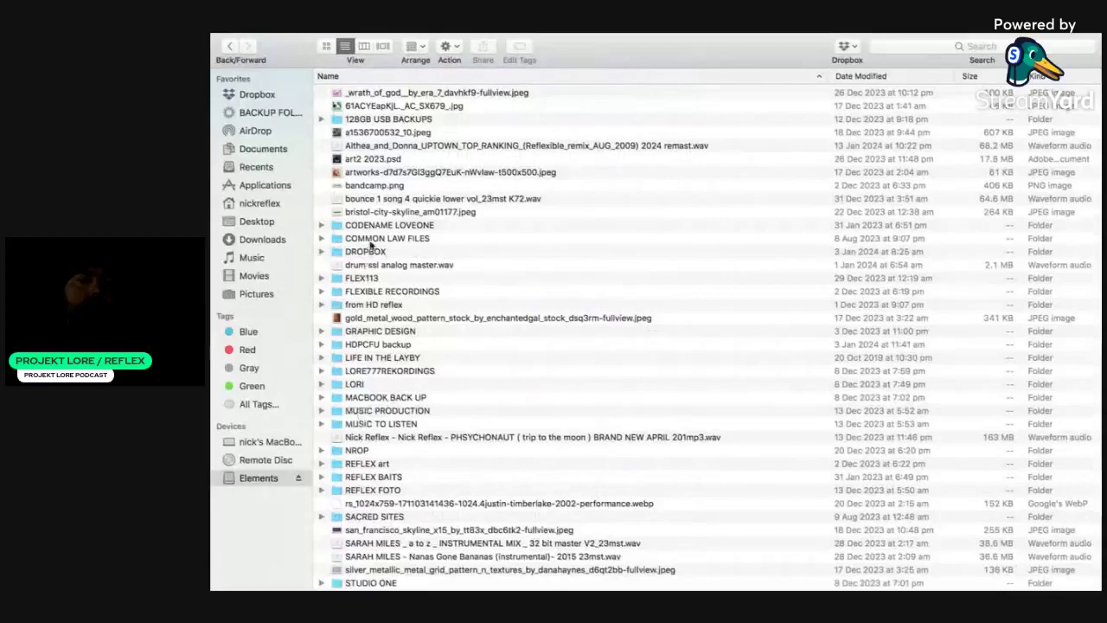
double_click(380, 370)
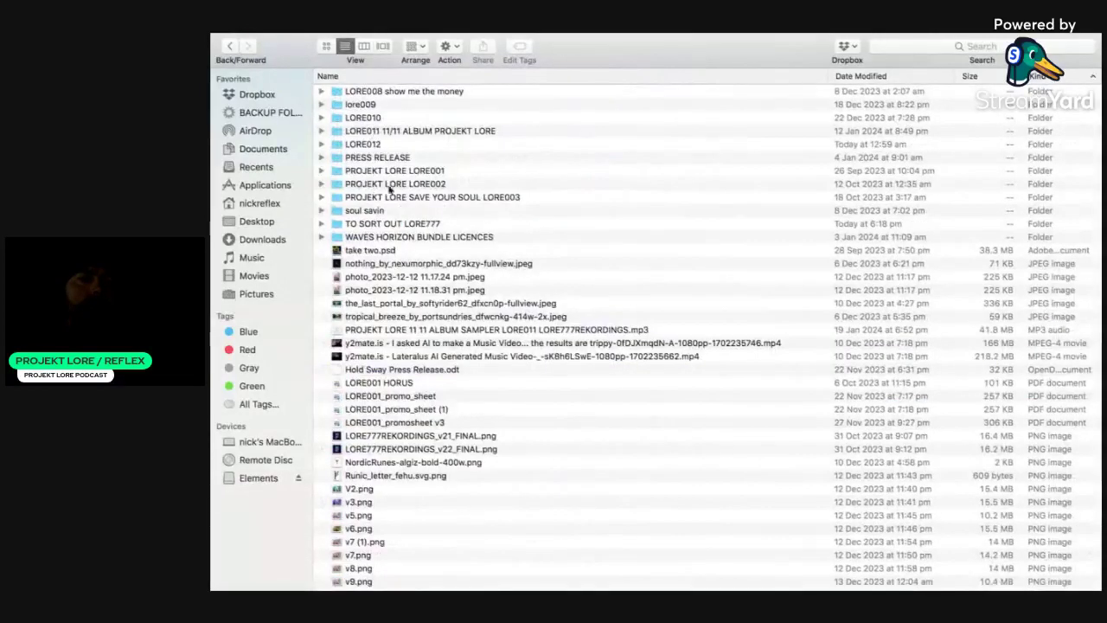
click(368, 145)
double_click(368, 145)
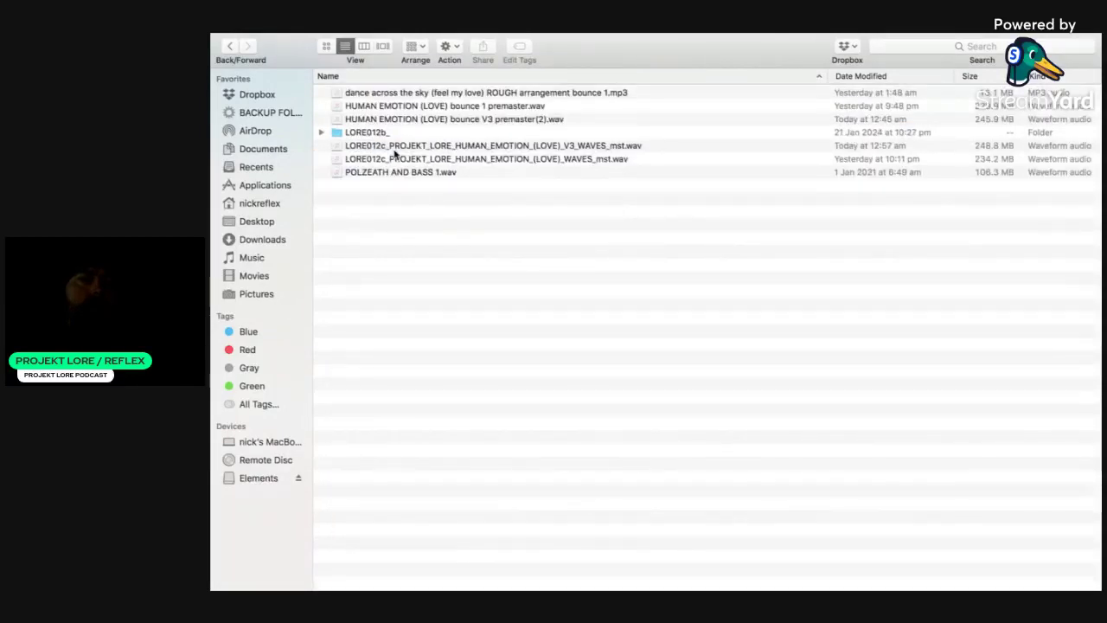
Try placing LORE012c_PROJEKT_LORE_HUMAN_EMOTION_(LOVE)_WAVES_mst.wav from the LORE012 folder at the start of track 4 in the song
click(394, 149)
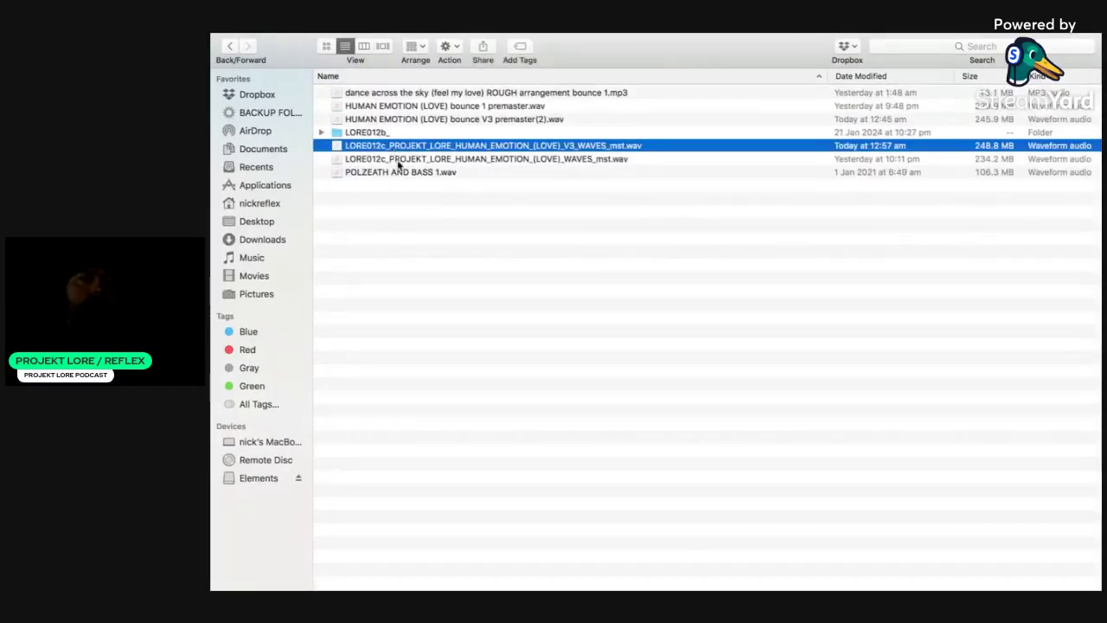
click(398, 160)
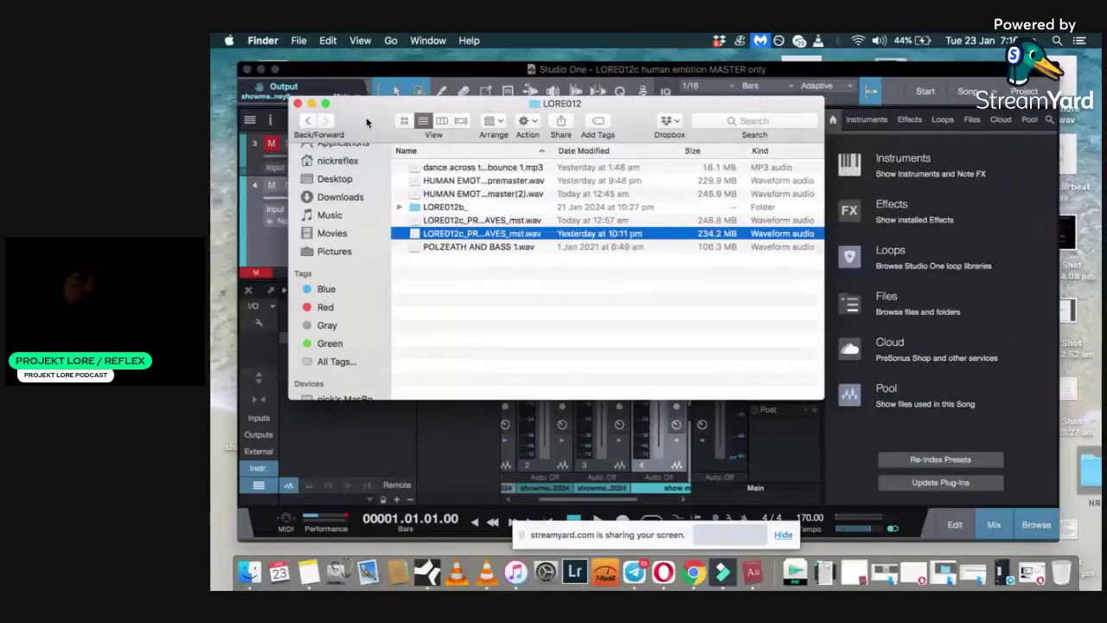
drag(366, 116, 668, 110)
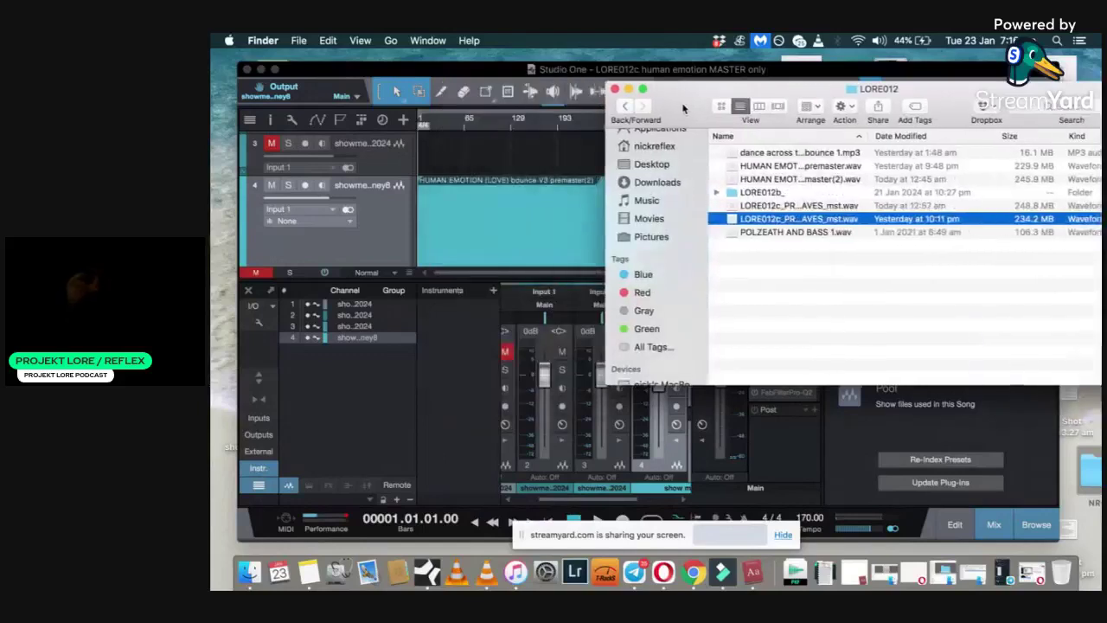
drag(790, 214, 534, 243)
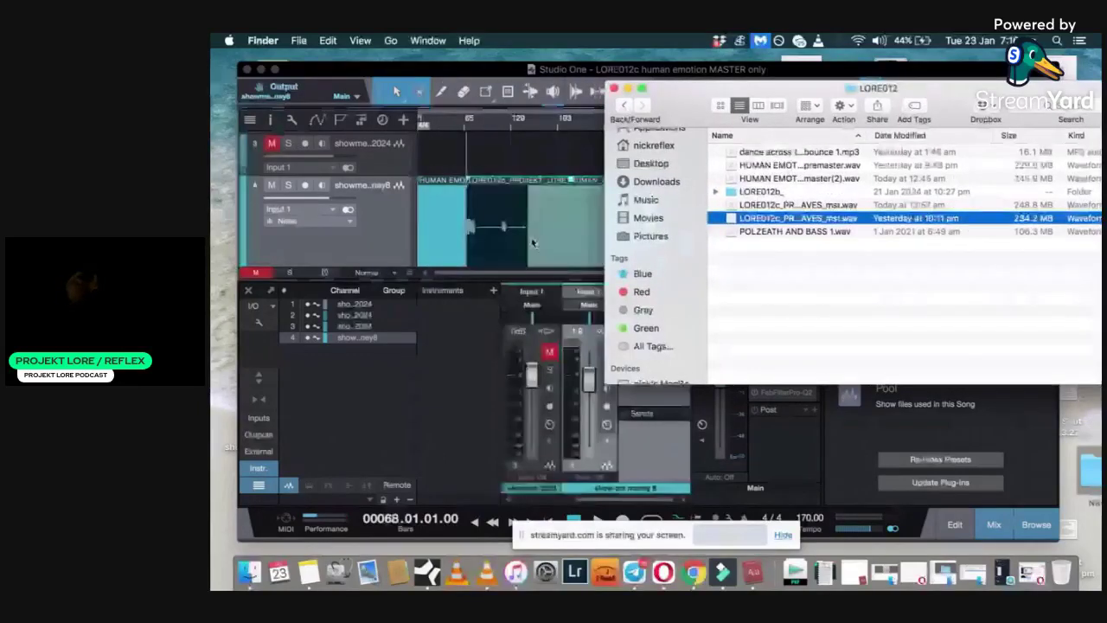
click(529, 246)
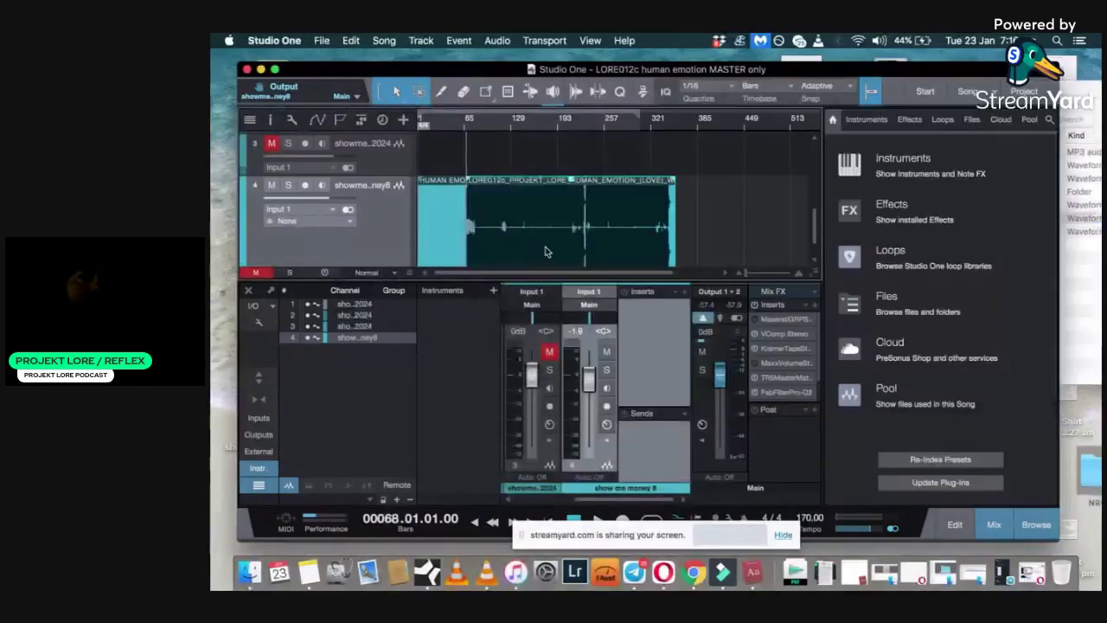
drag(525, 249, 496, 248)
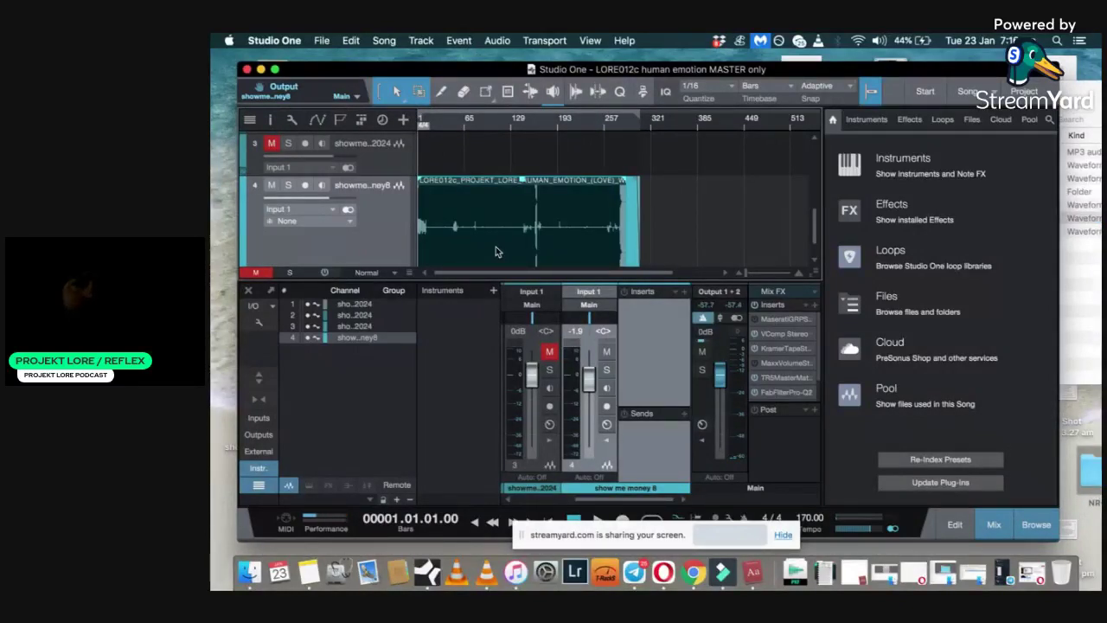
Add "HUMAN EMOTION (LOVE) bounce 1 premaster.wav" from the LORE012 folder to track 4 and align it to the song start
click(248, 575)
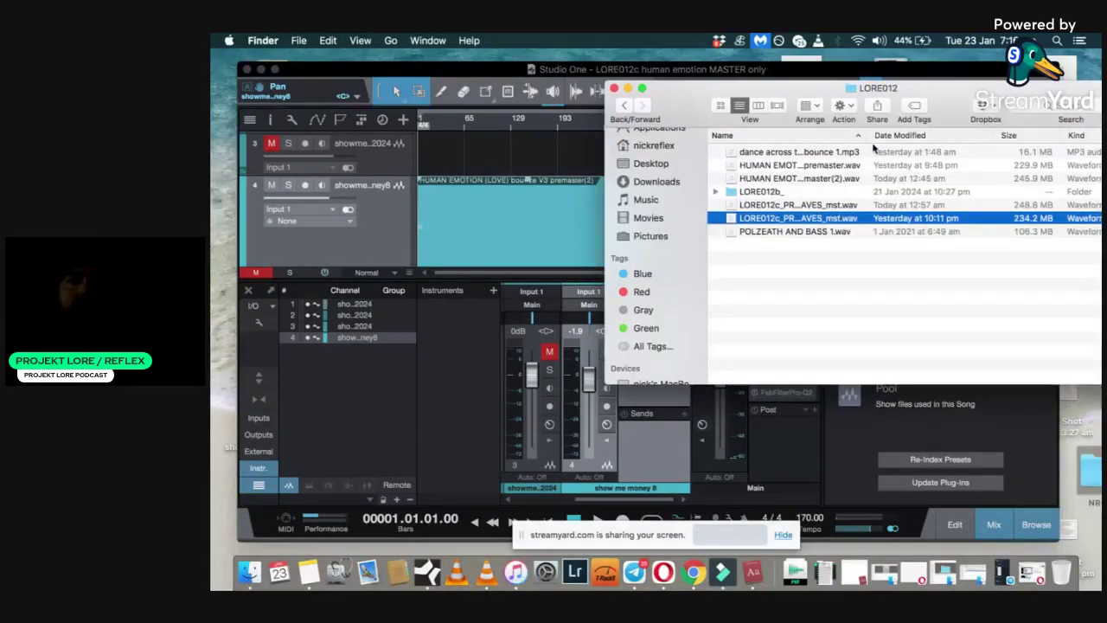
click(816, 166)
drag(816, 169, 536, 235)
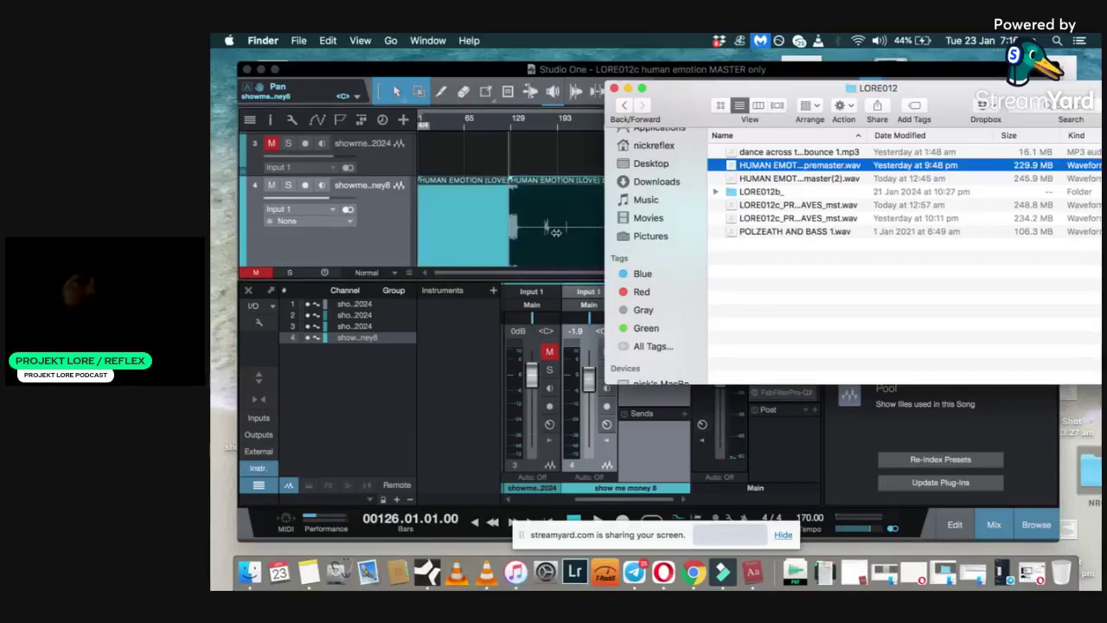
click(573, 162)
click(449, 249)
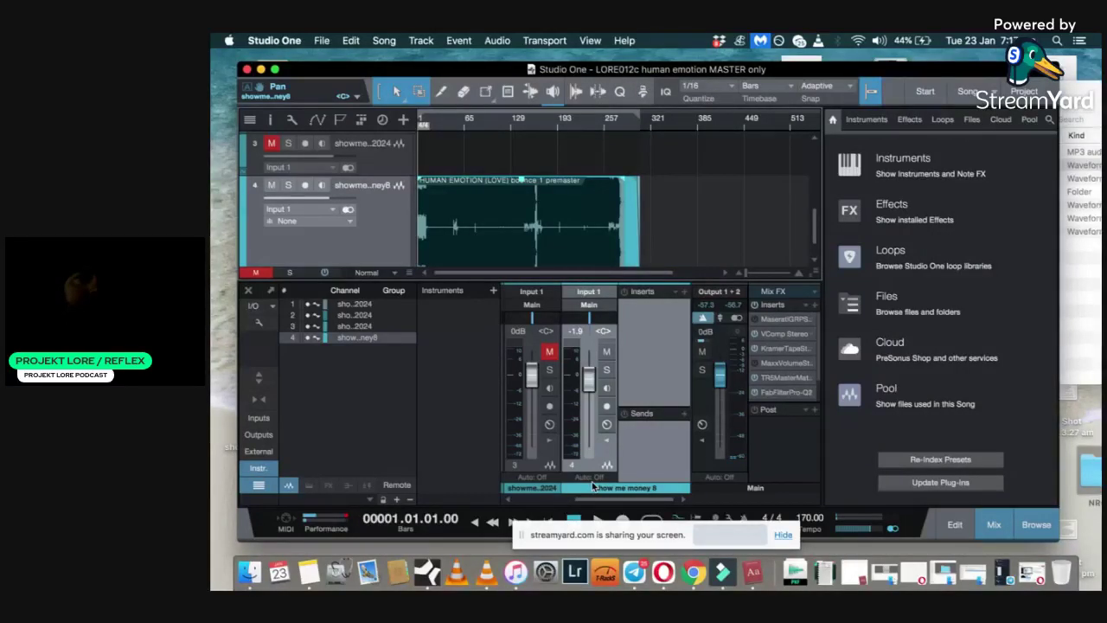
Play the bounce 1 premaster briefly from the song start and again from a point further into the intro
drag(503, 69, 484, 55)
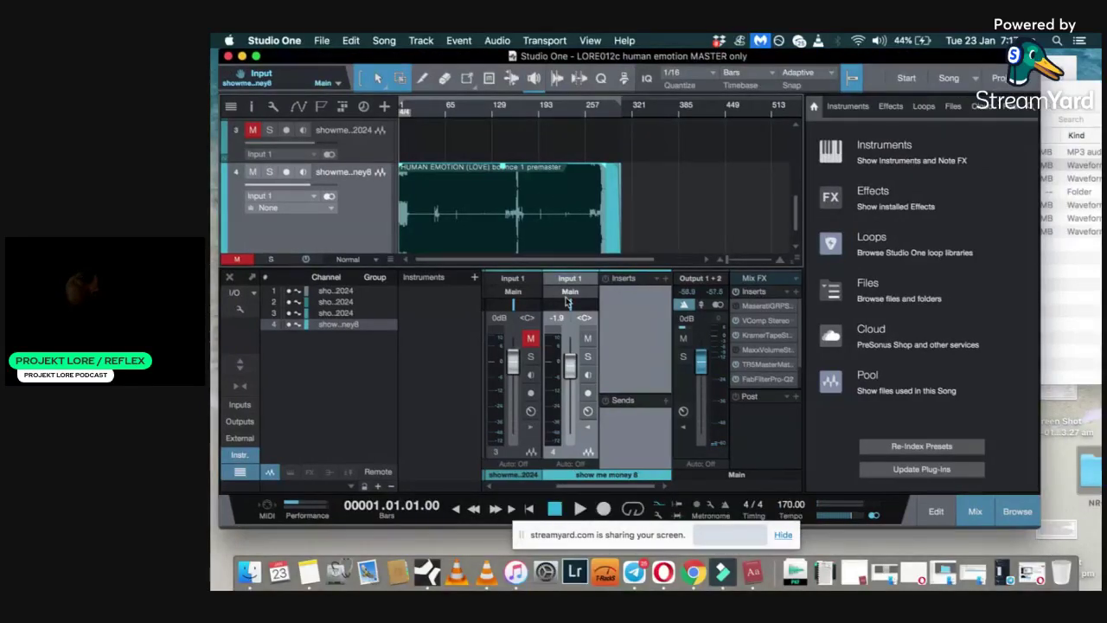
click(578, 510)
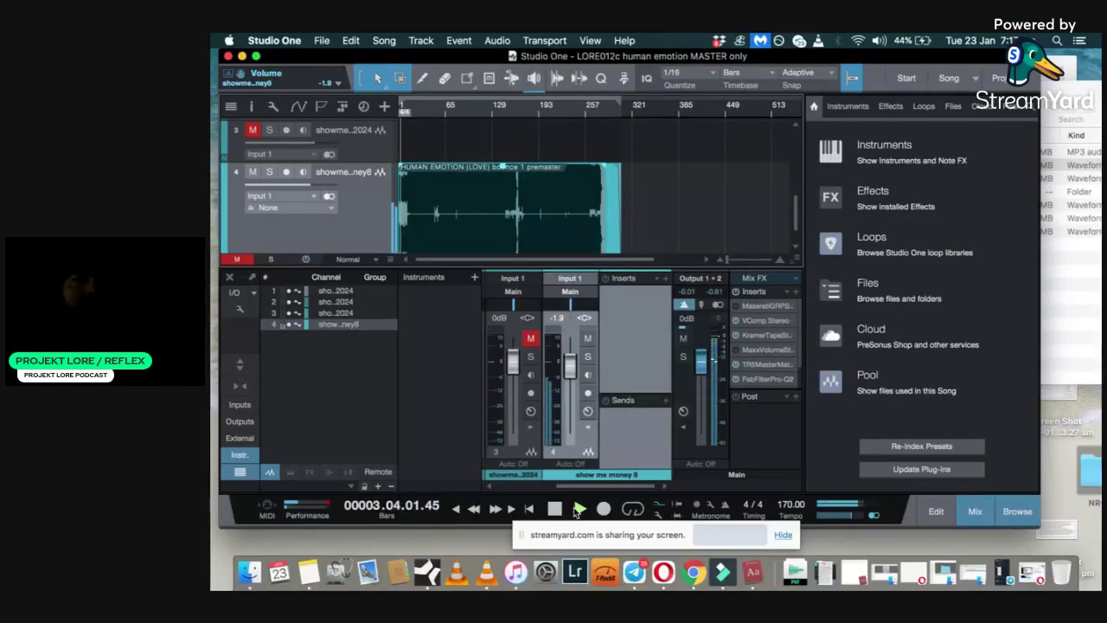
click(578, 510)
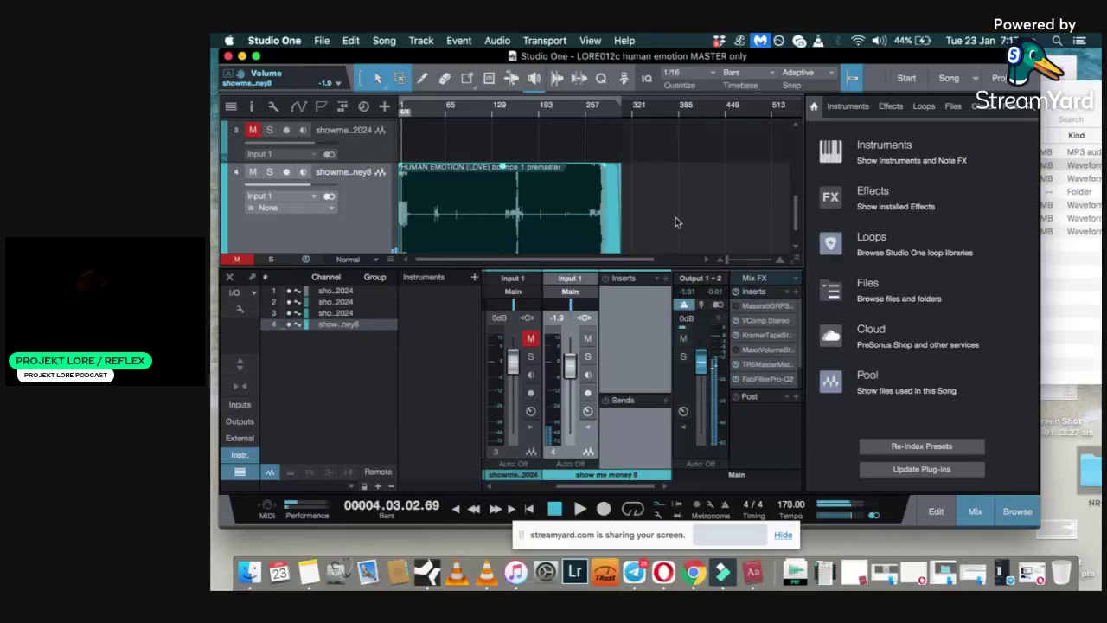
scroll(379, 212, down, 1)
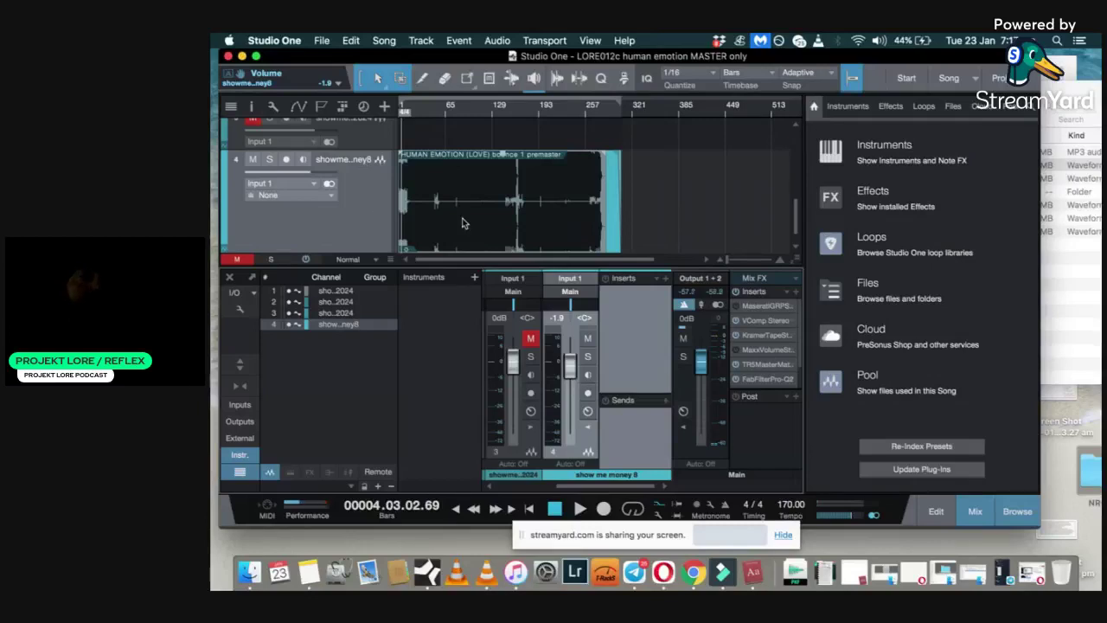
click(421, 112)
key(space)
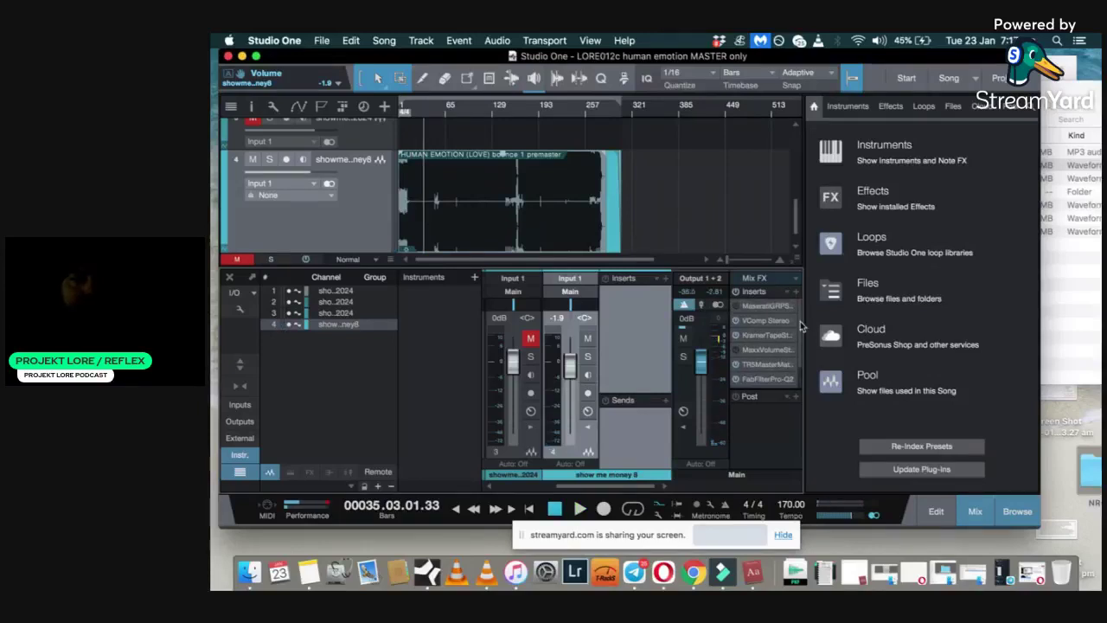
Review the main output's insert chain and inspect the VComp Stereo input and output gain, then close the plug-in
scroll(800, 321, down, 1)
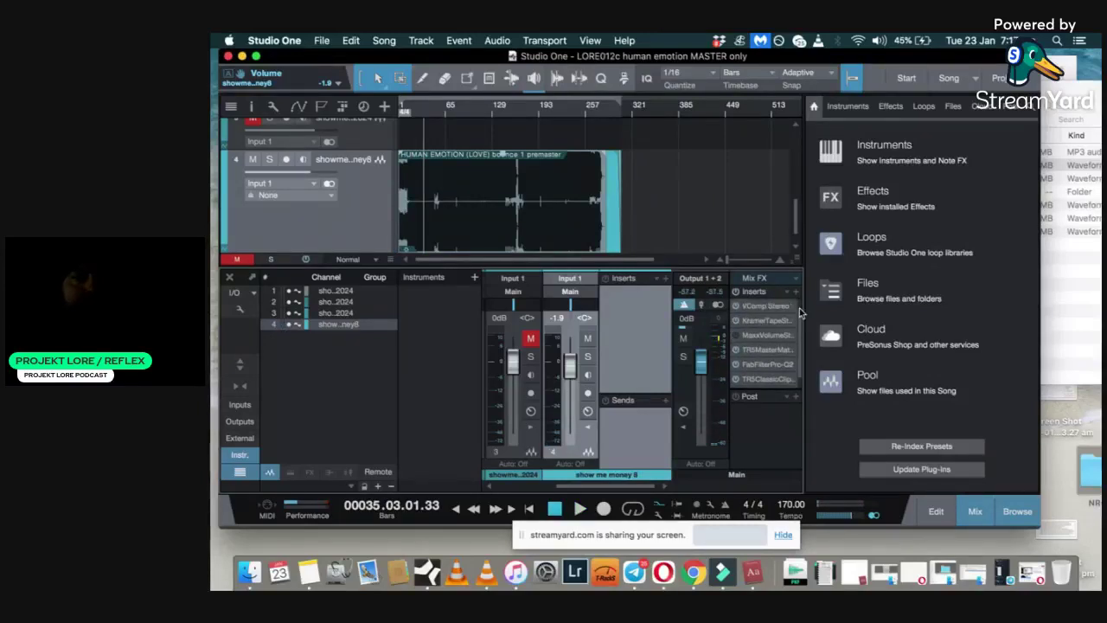
scroll(799, 310, up, 1)
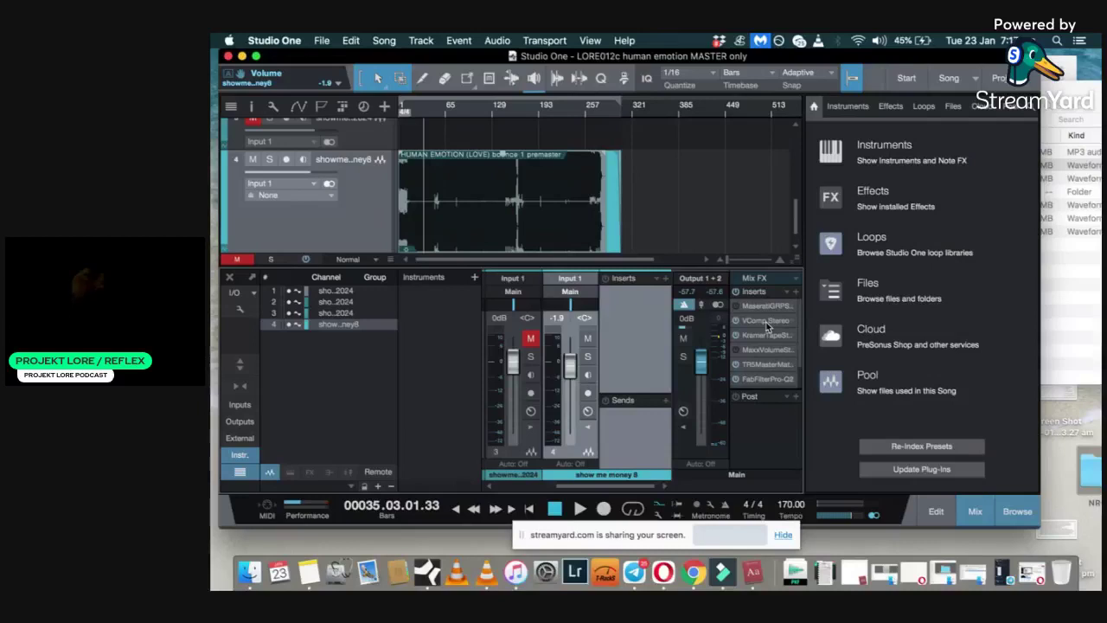
click(767, 322)
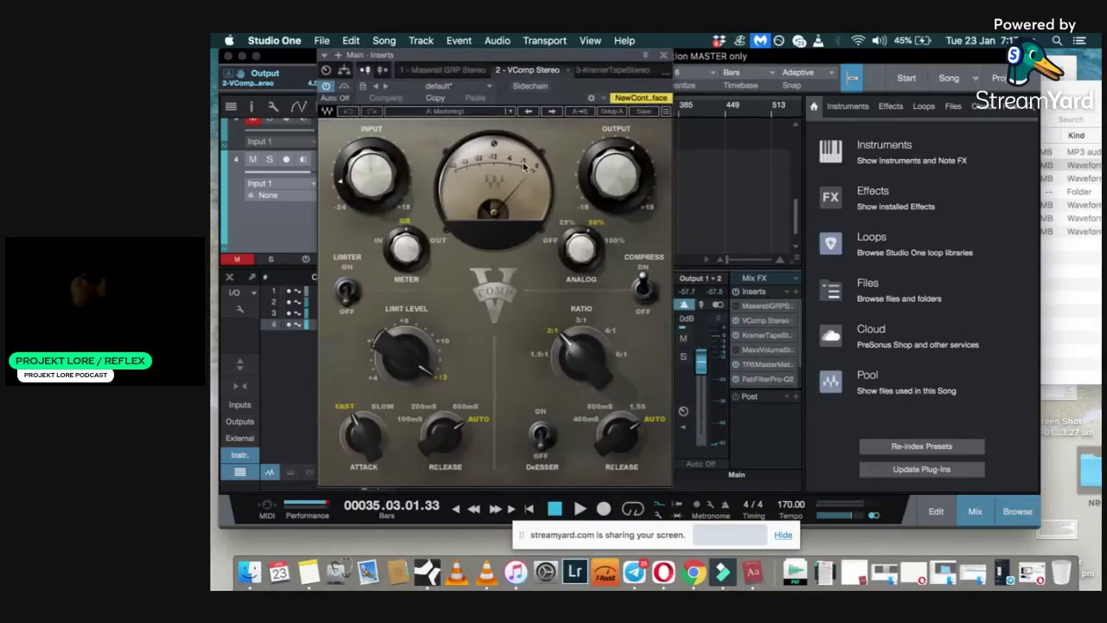
drag(481, 52, 411, 45)
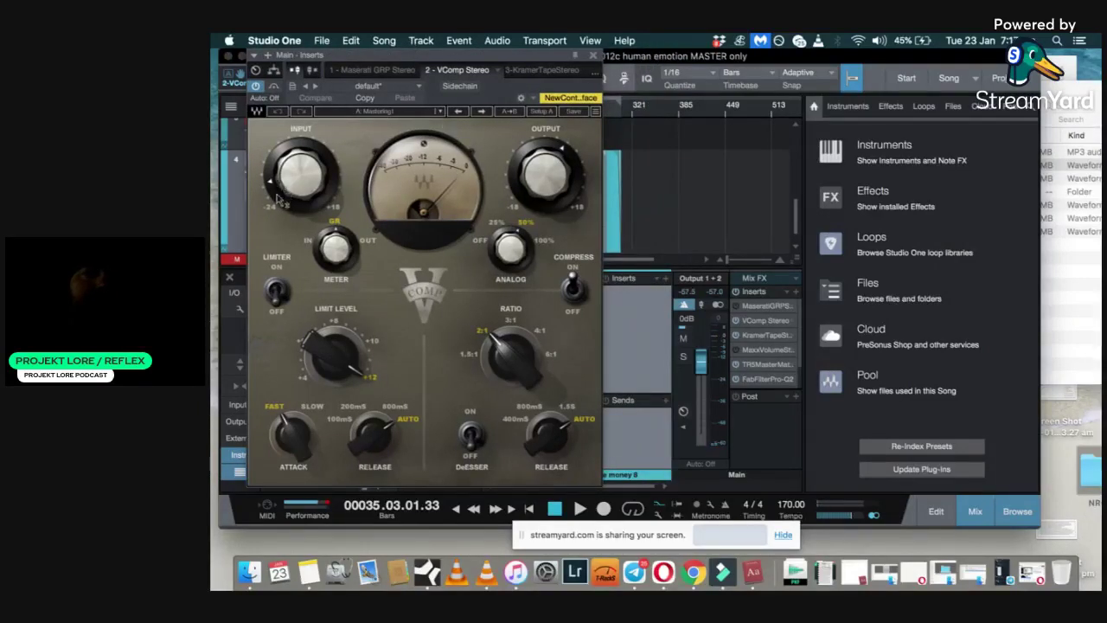
mouse_move(551, 171)
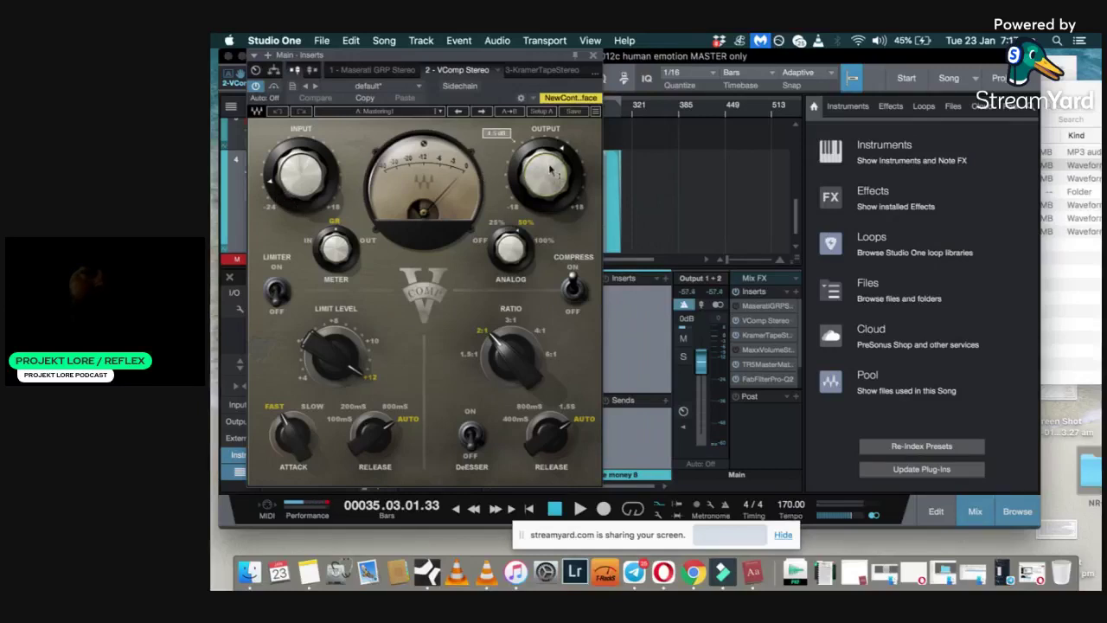
mouse_move(312, 177)
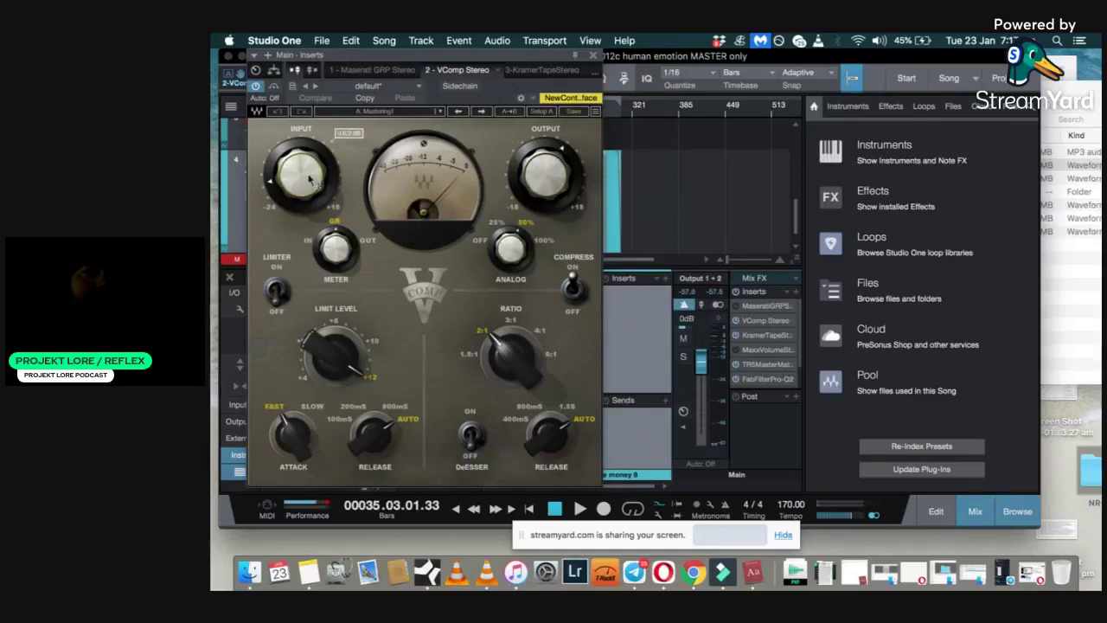
click(594, 57)
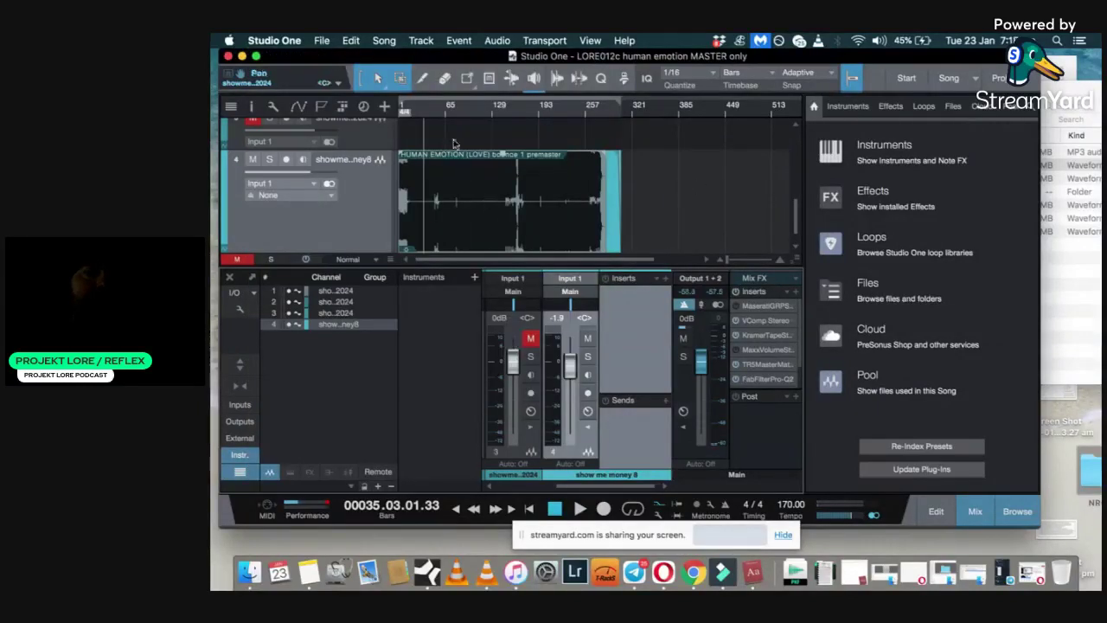
Inspect the Kramer Tape Stereo insert on the main output and look through its factory preset categories without changing the preset
click(764, 322)
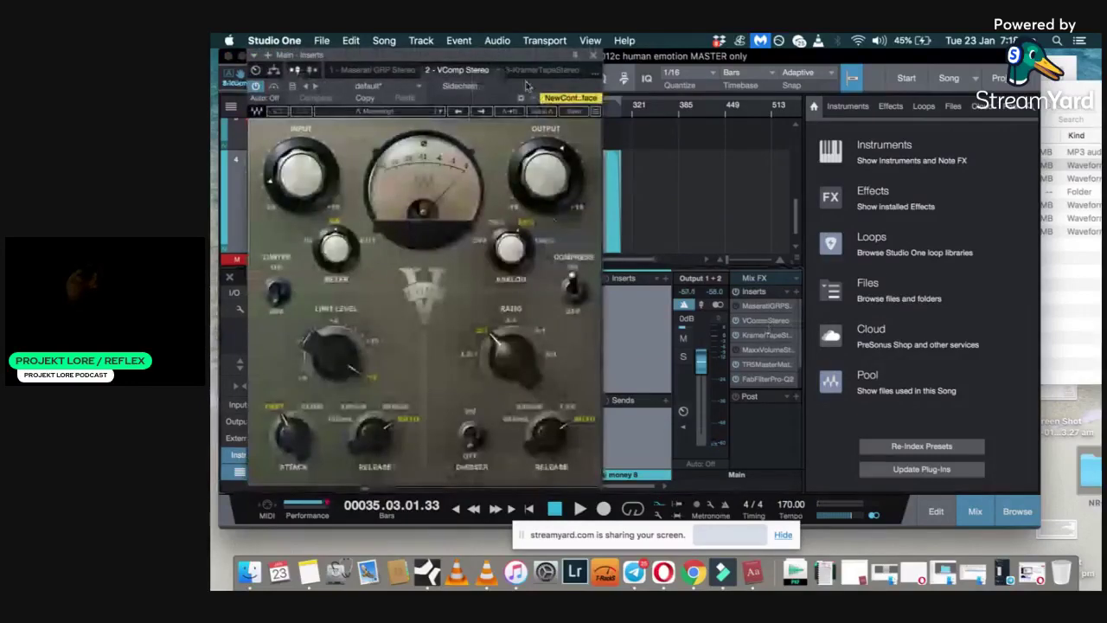
click(758, 337)
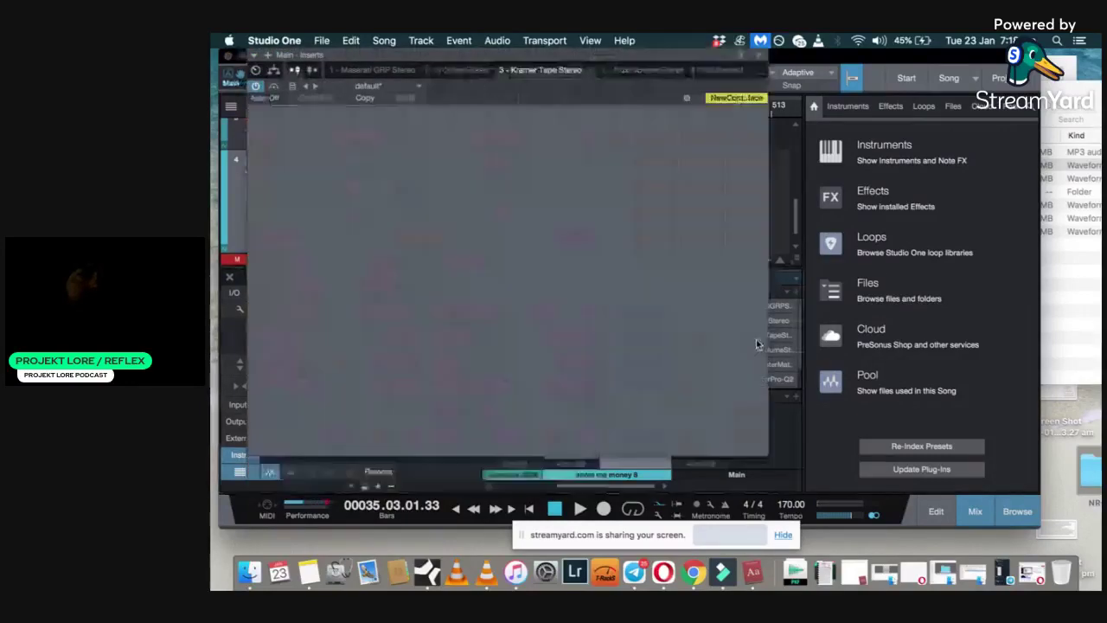
drag(541, 54, 546, 54)
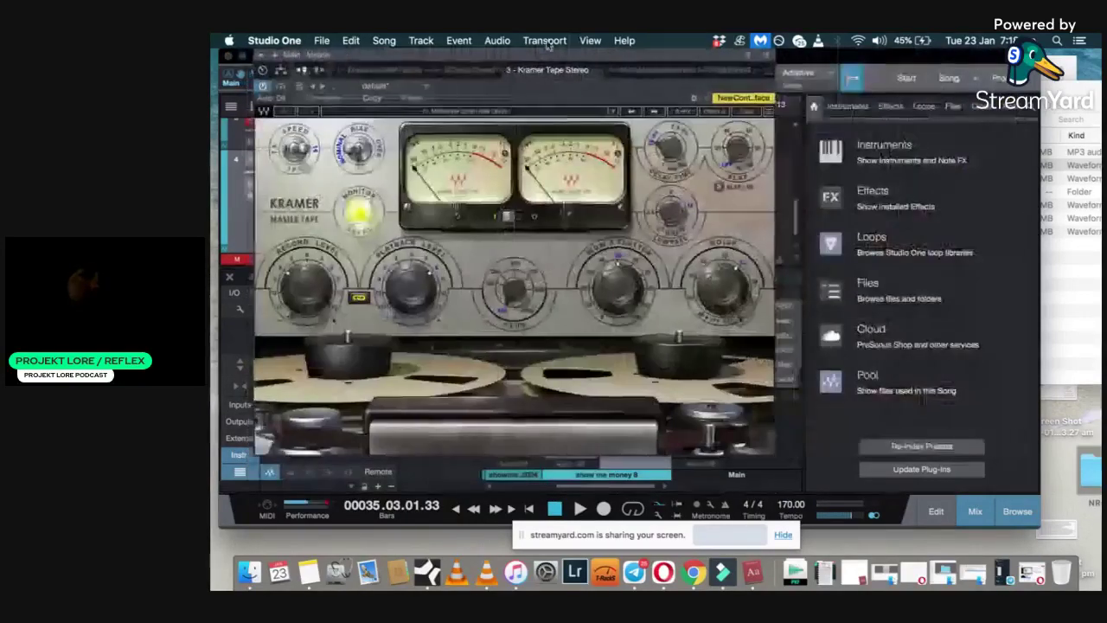
click(469, 113)
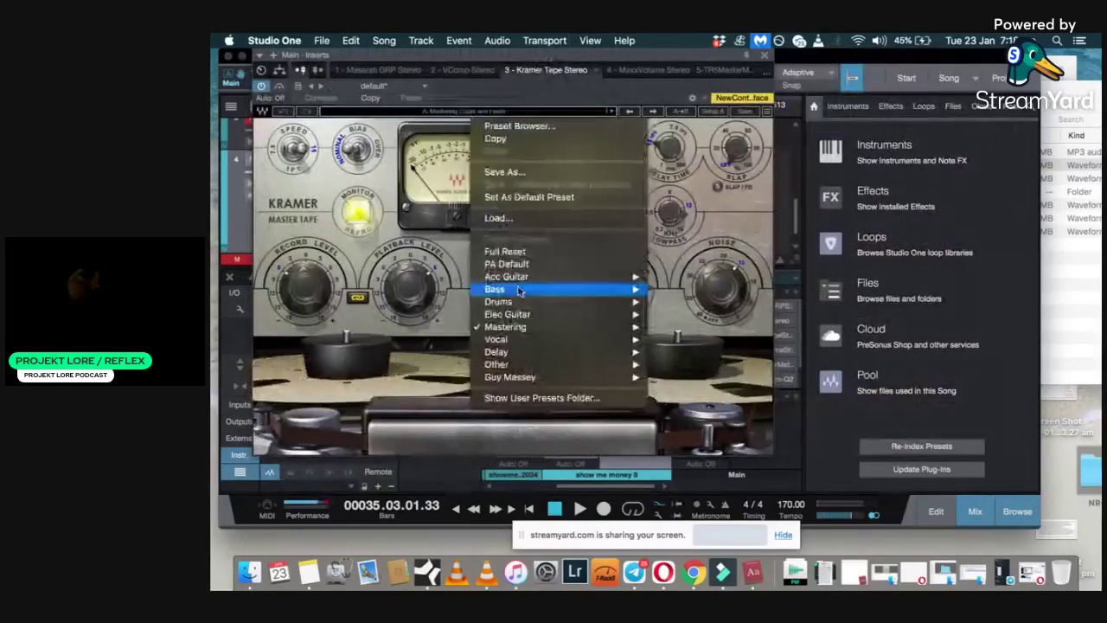
mouse_move(519, 327)
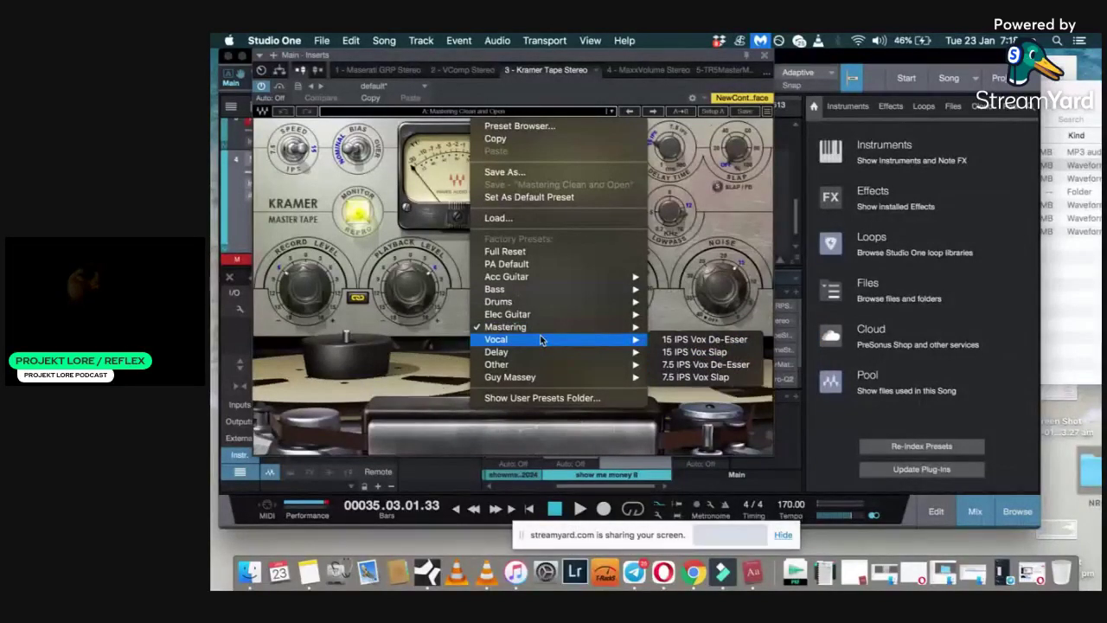
mouse_move(553, 281)
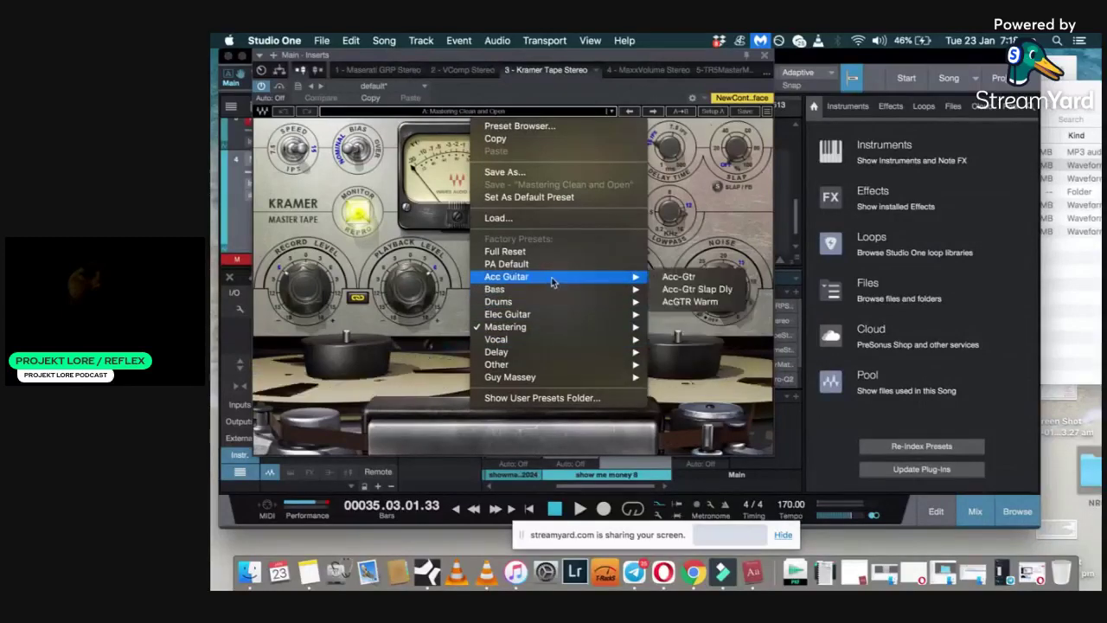
click(737, 207)
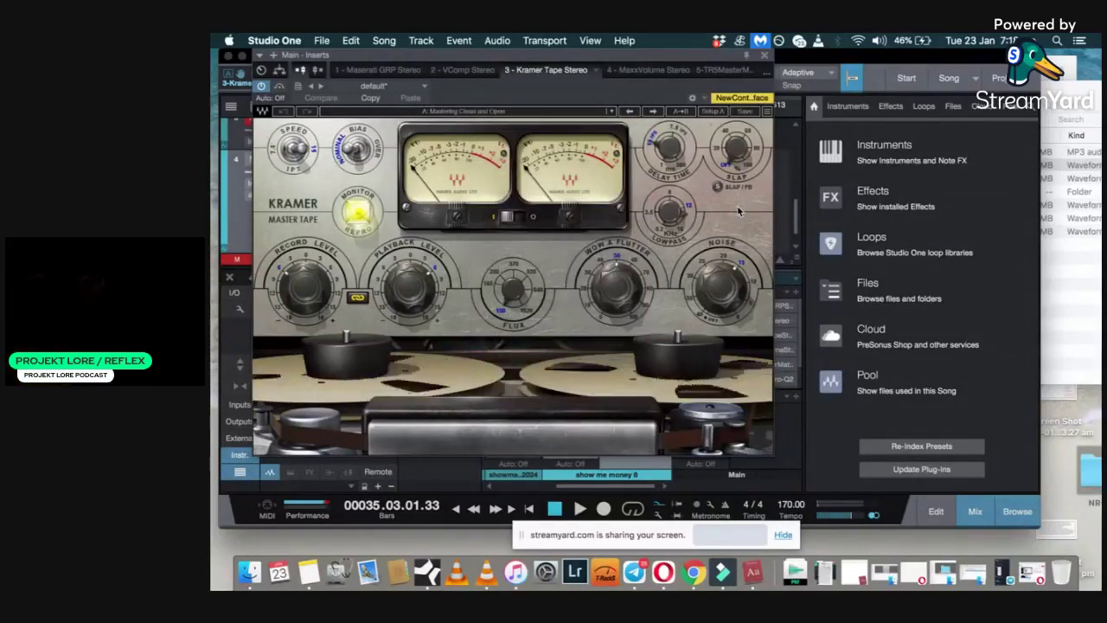
click(765, 55)
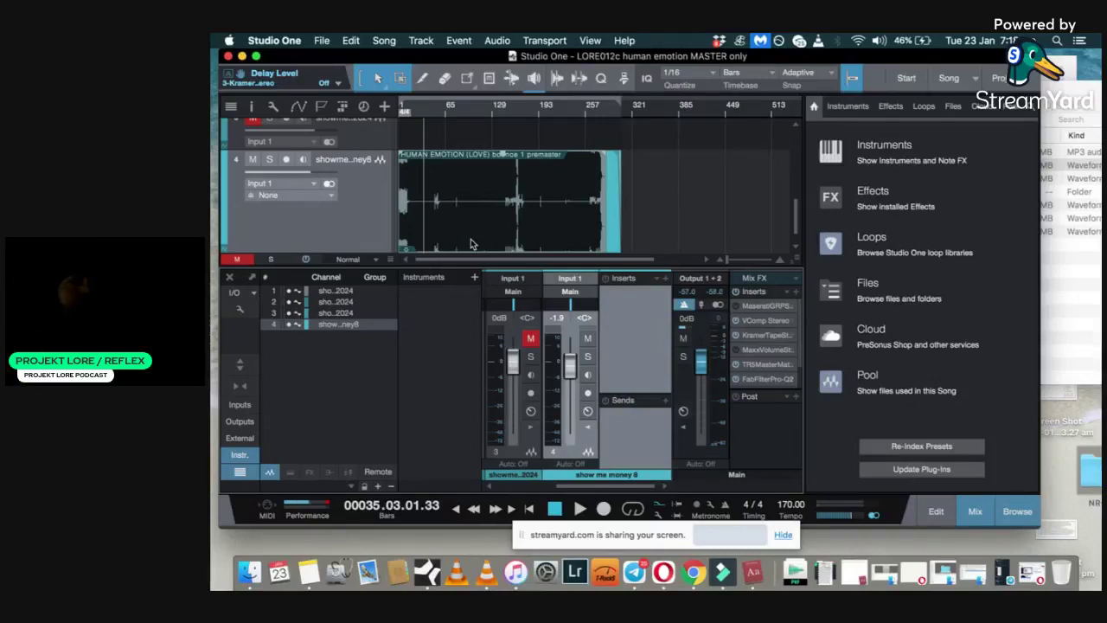
double_click(767, 335)
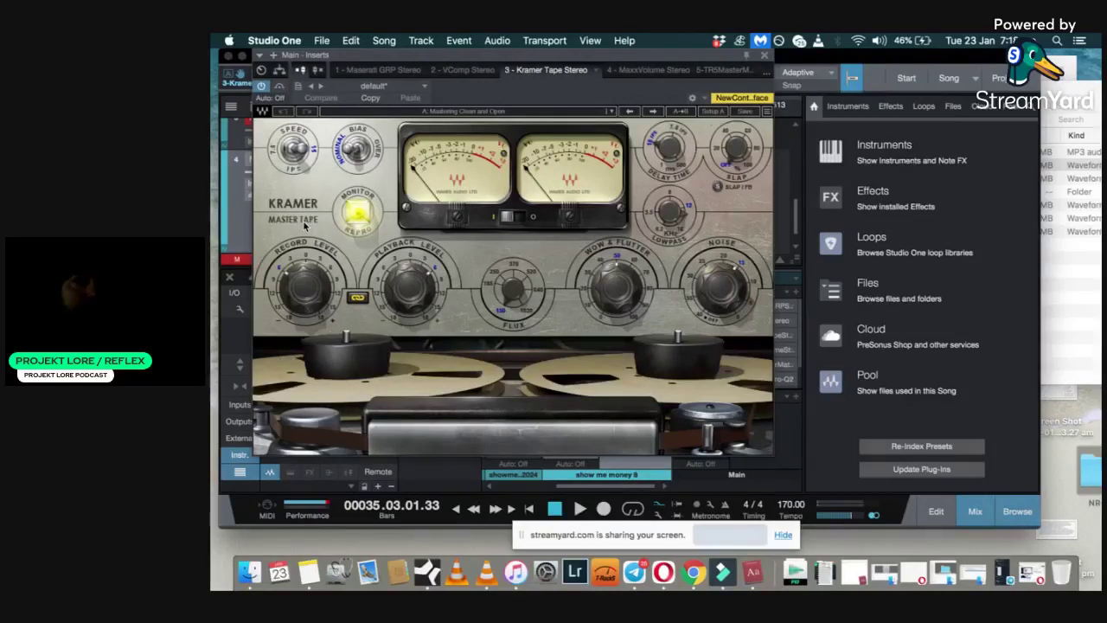
click(765, 56)
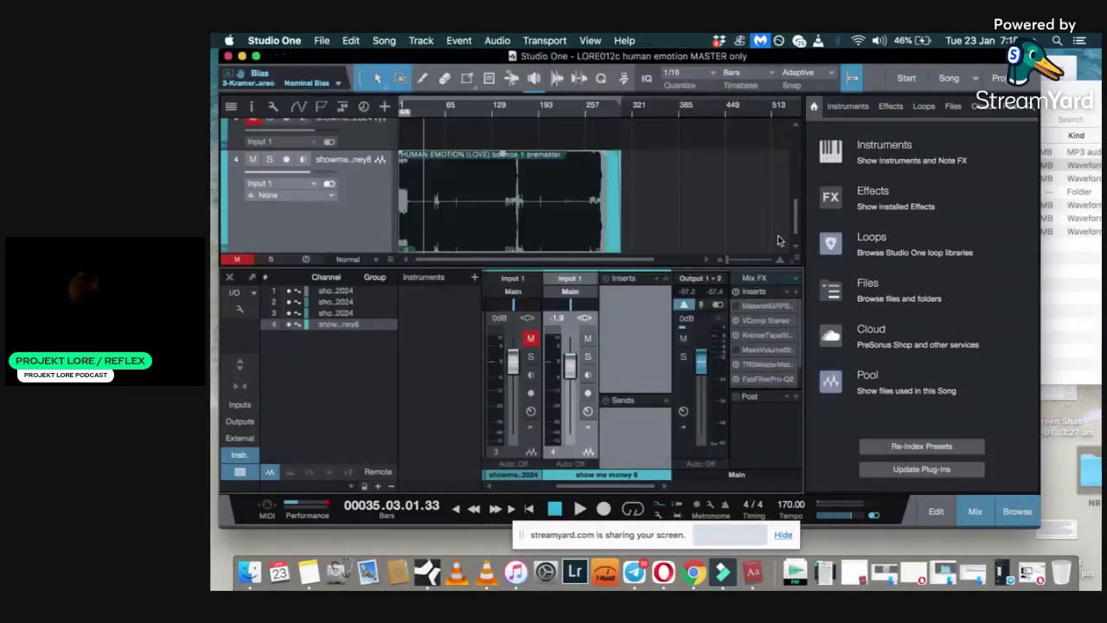
Open the TR5 Master Match insert on the main output and place its window so all its matching controls can be examined
click(762, 365)
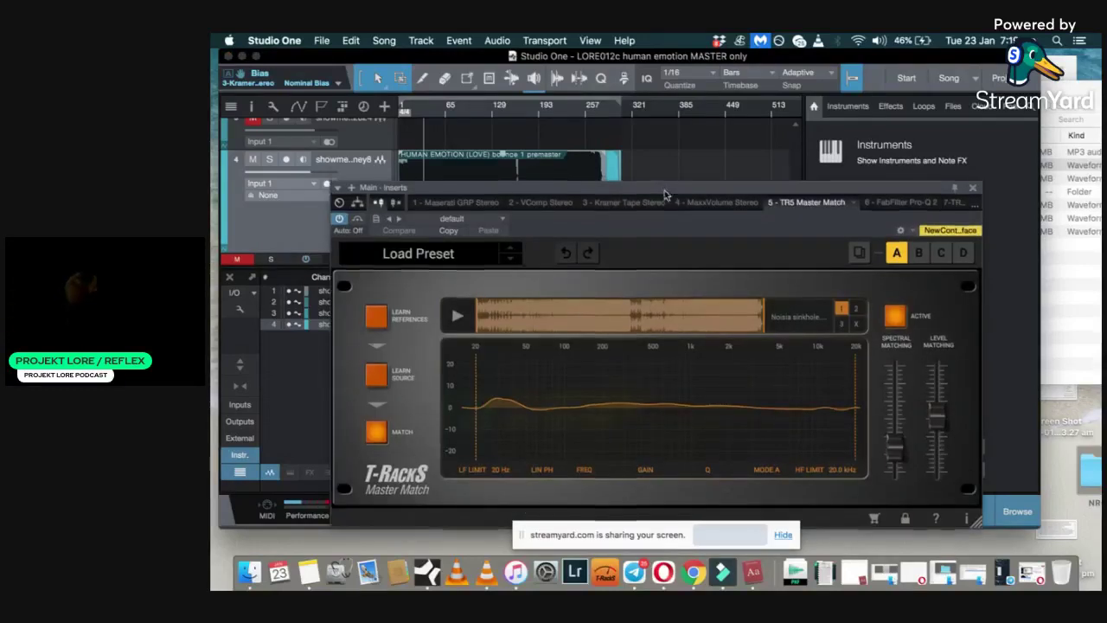
drag(665, 192, 691, 59)
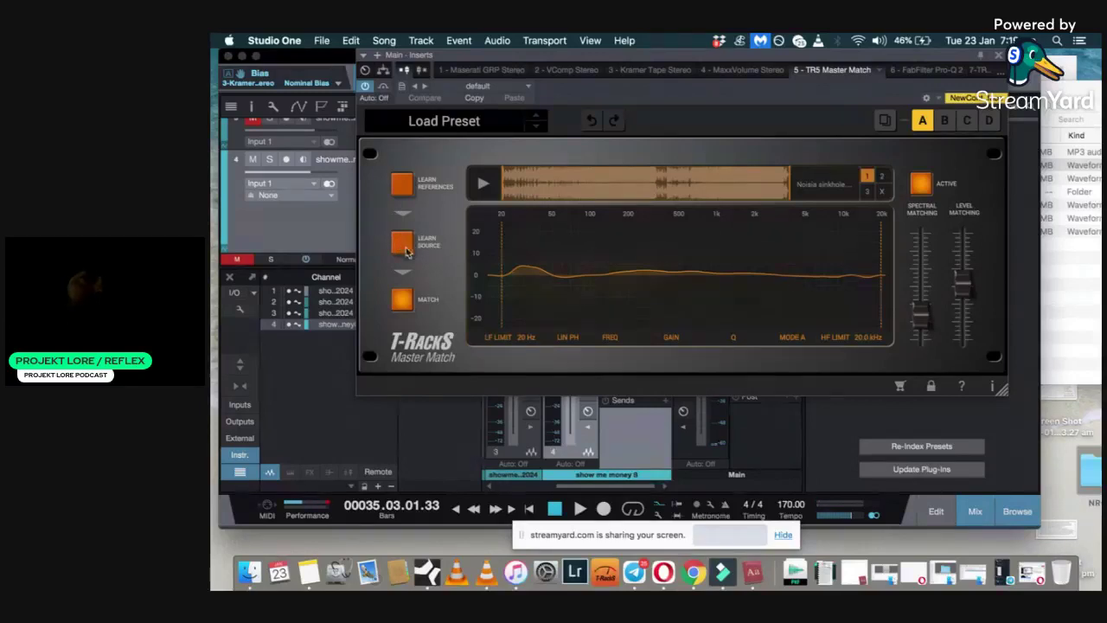
drag(515, 60, 515, 343)
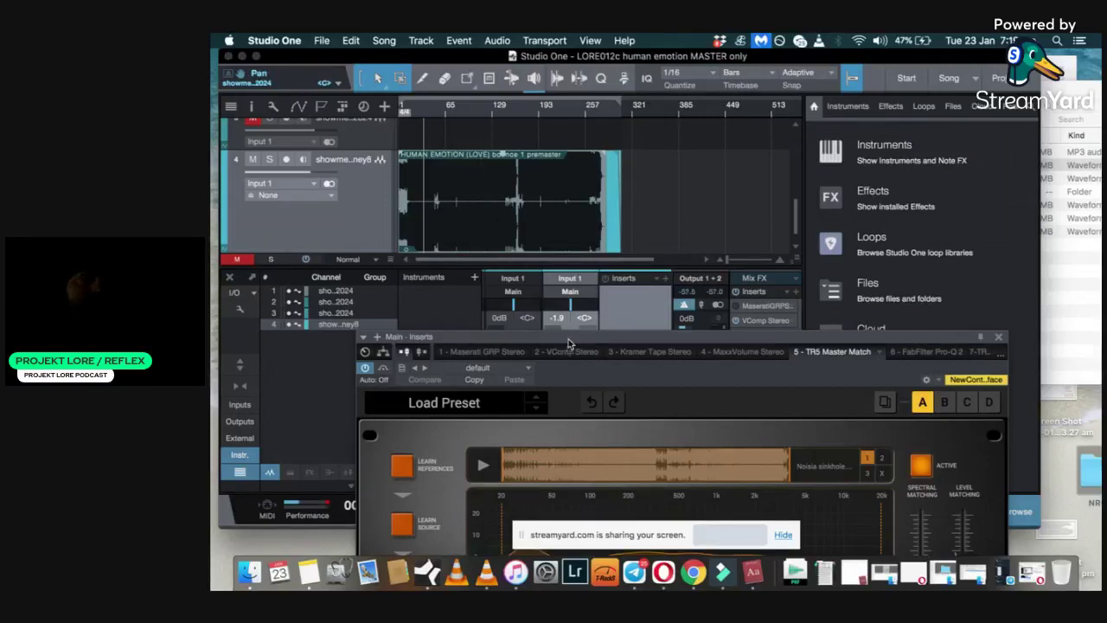
drag(566, 345, 562, 55)
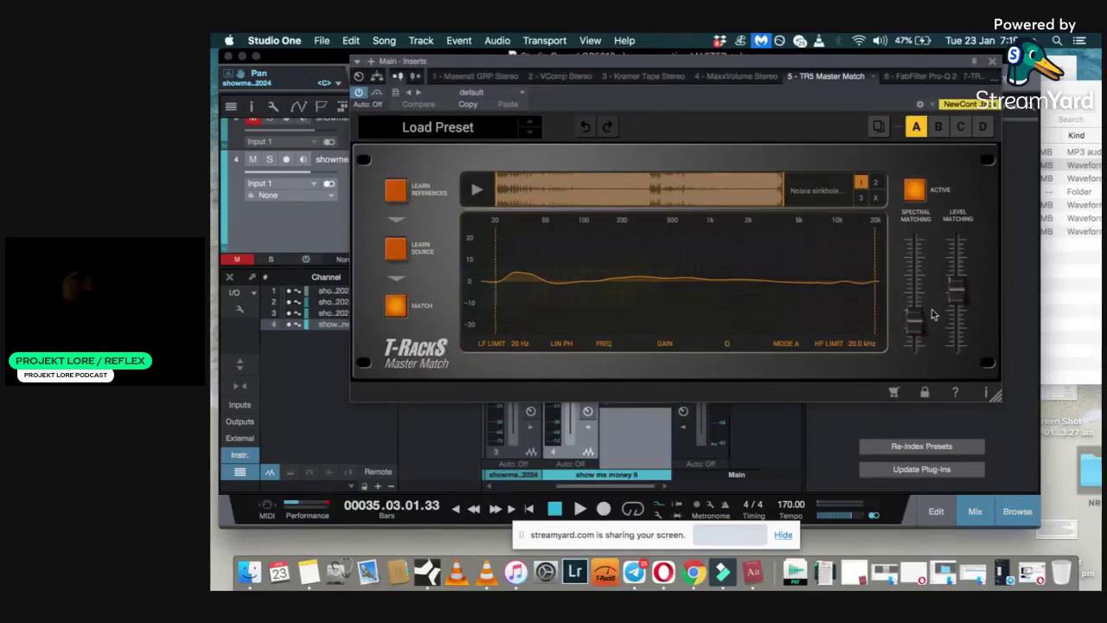
Inspect the Spectral Matching and Level Matching amounts in TR5 Master Match, then close the plug-in
mouse_move(918, 327)
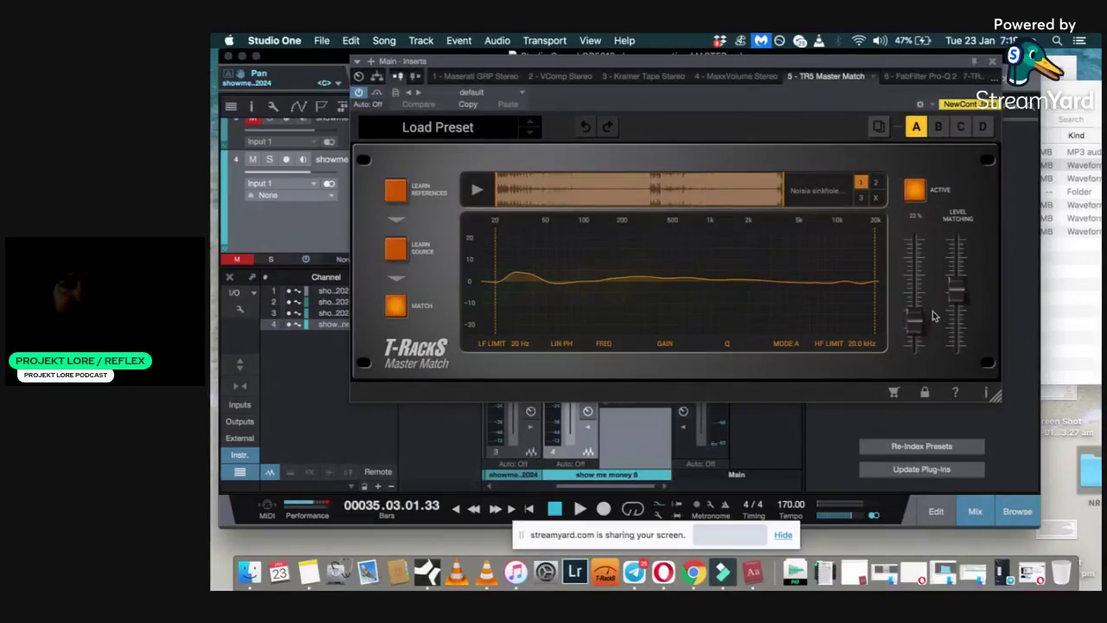
mouse_move(955, 296)
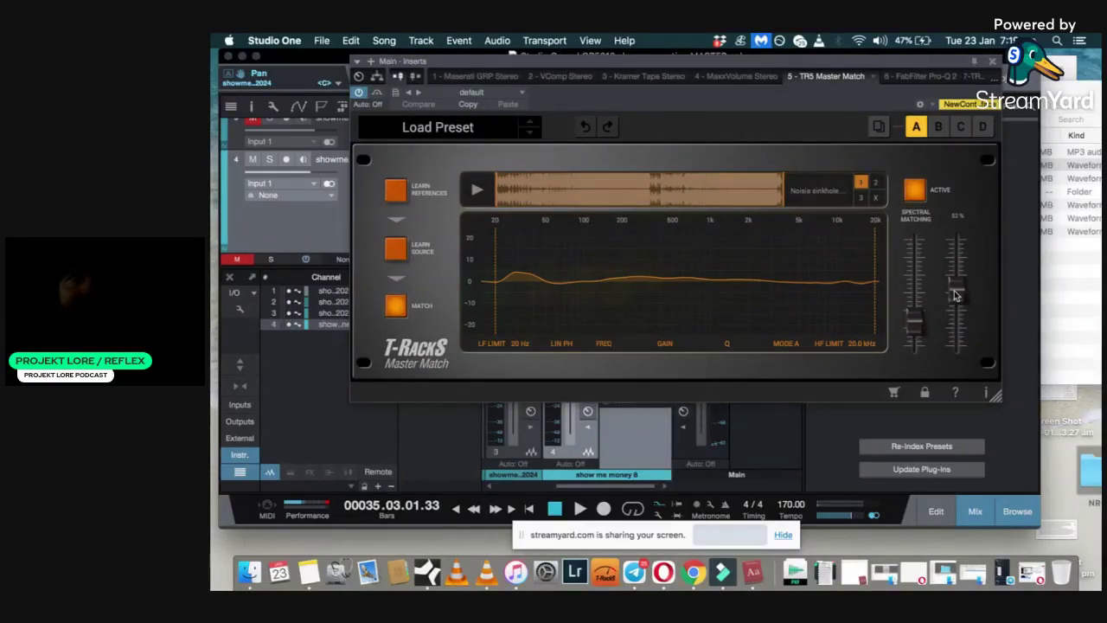
click(992, 63)
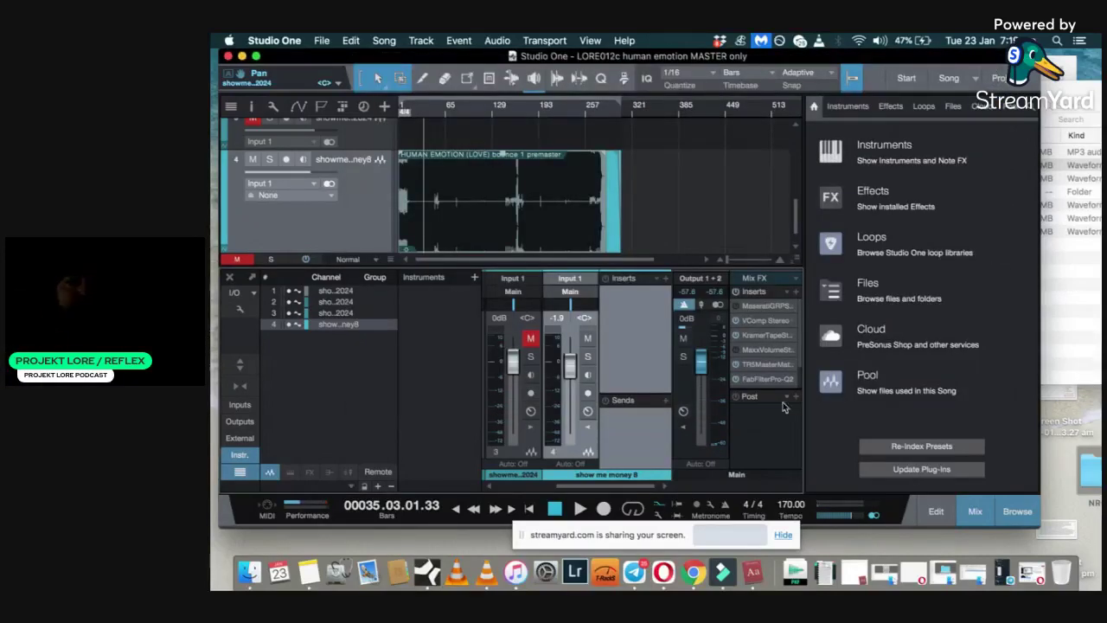
Open the FabFilter Pro-Q 2 insert on the main output, inspect its low-frequency band on the EQ curve, then close it
scroll(764, 344, down, 2)
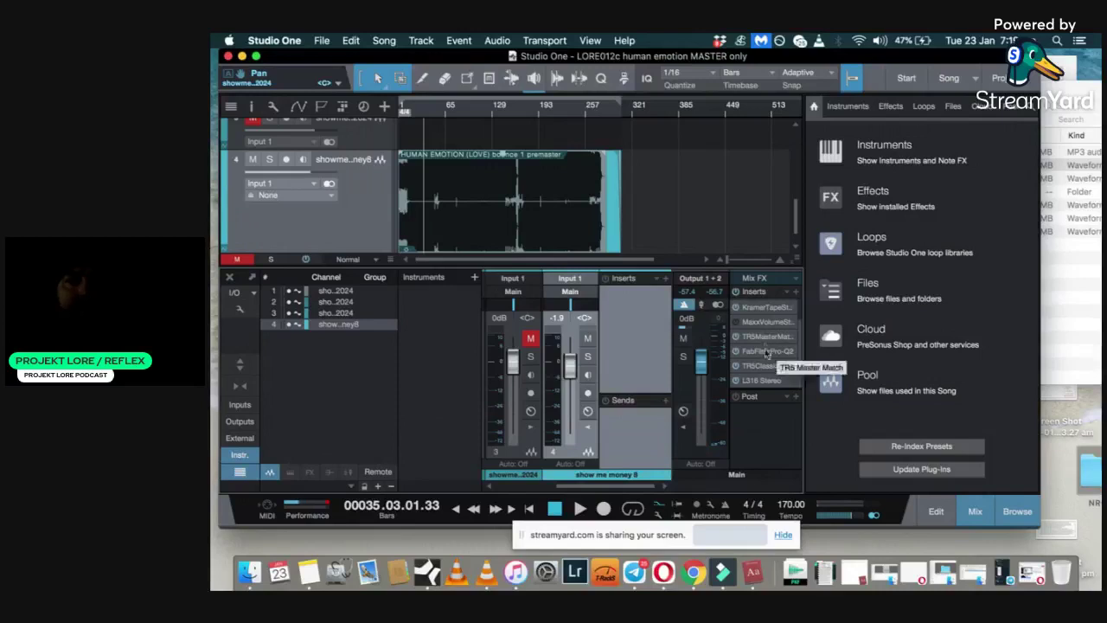
click(764, 350)
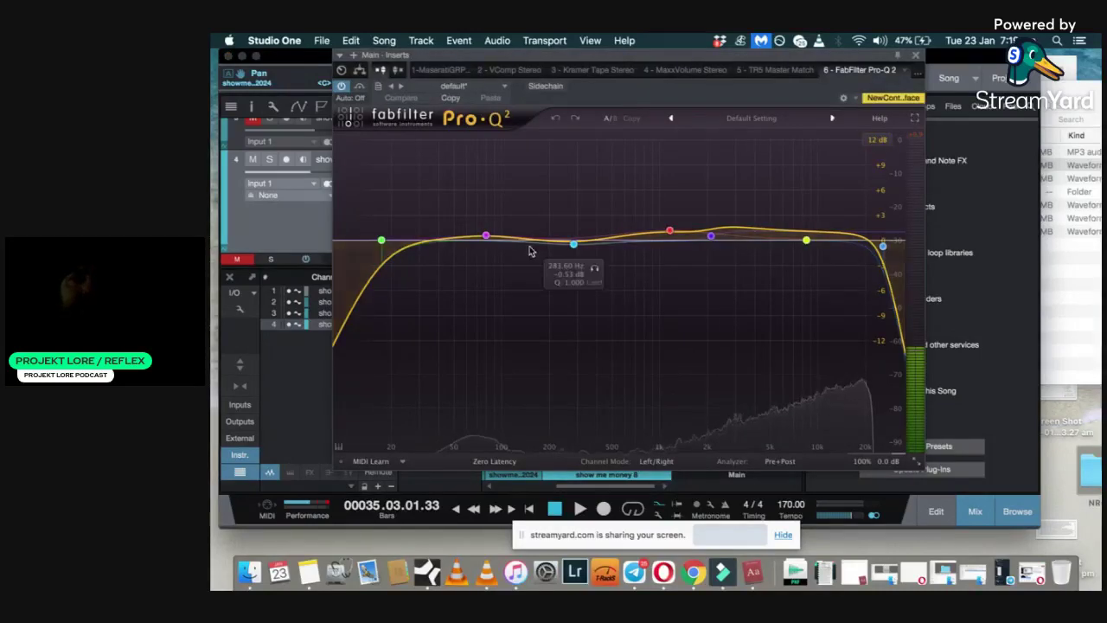
mouse_move(488, 239)
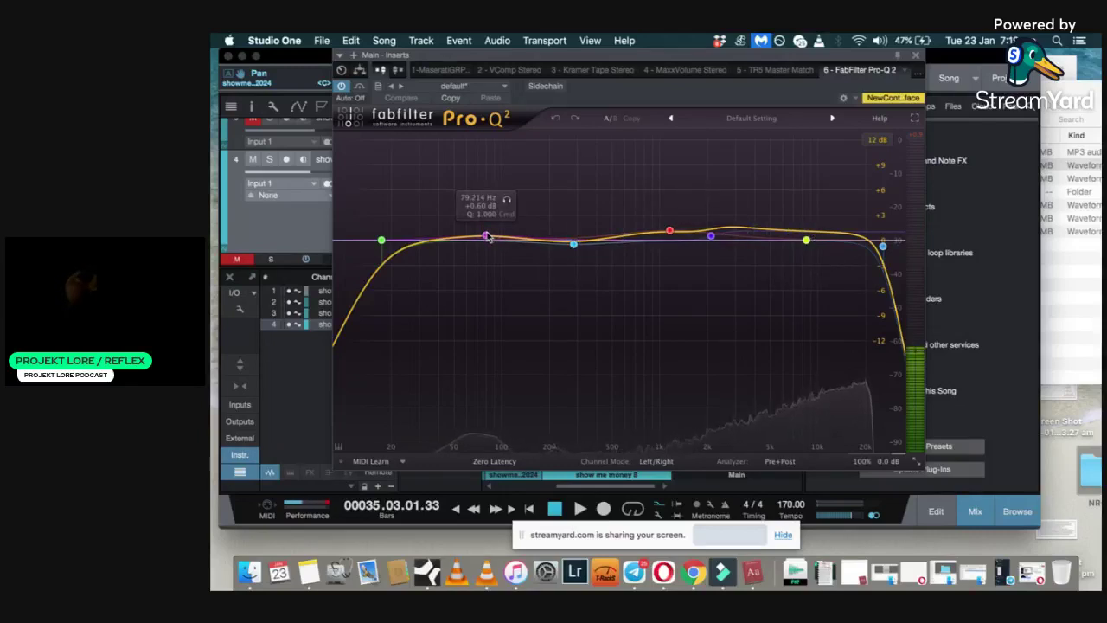
click(915, 55)
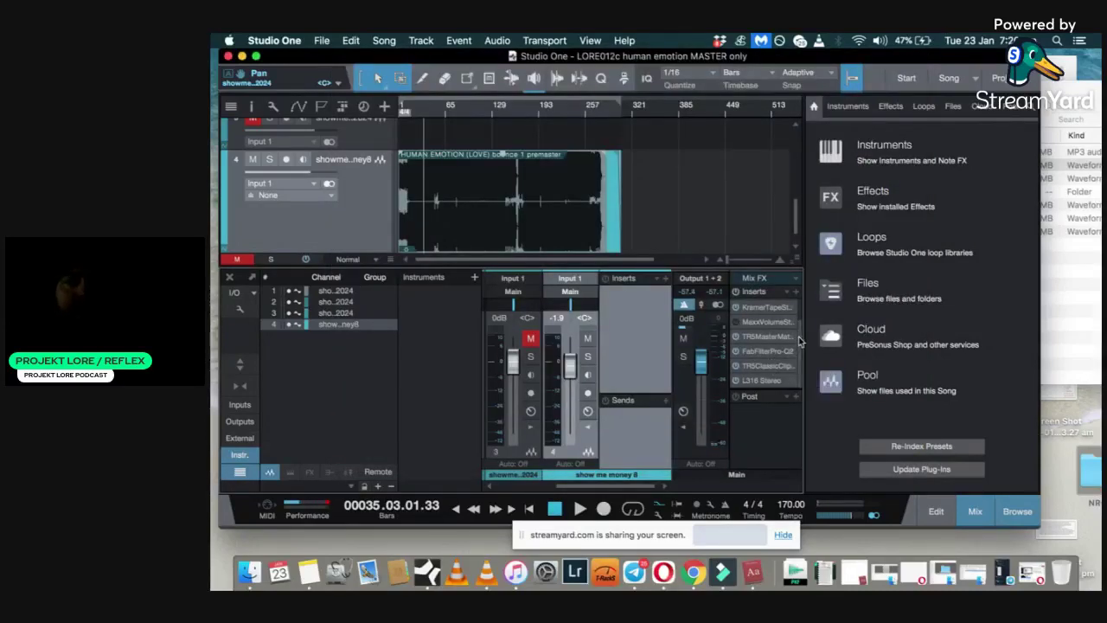
Open the TR5 Classic Clipper insert, place its window clear of the transport, and watch its gain reduction during short playbacks before closing it
click(766, 366)
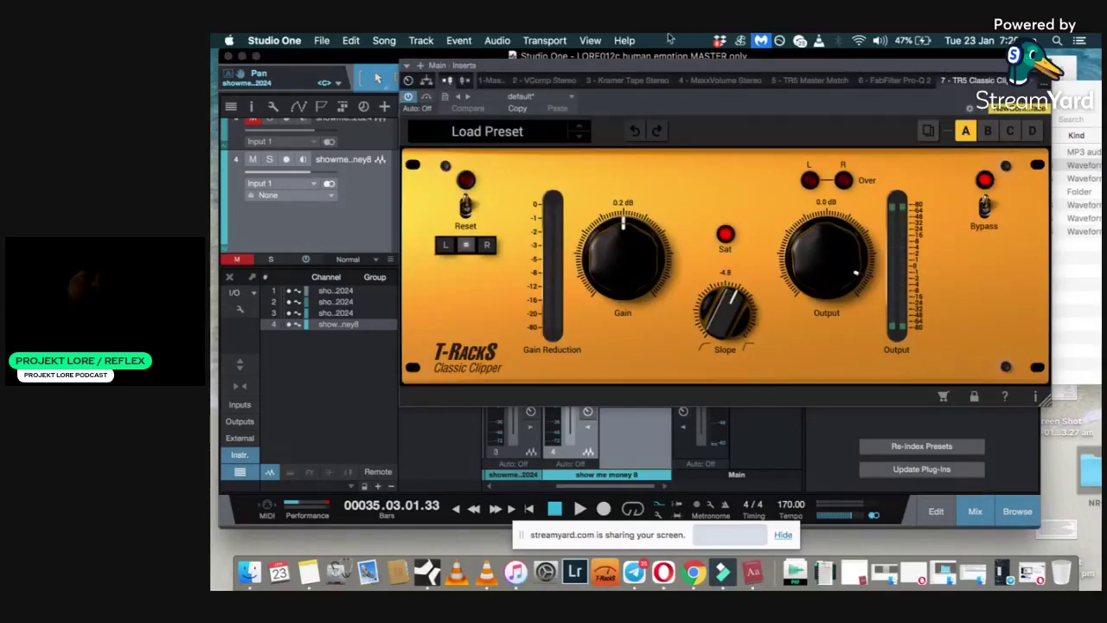
drag(675, 59, 521, 65)
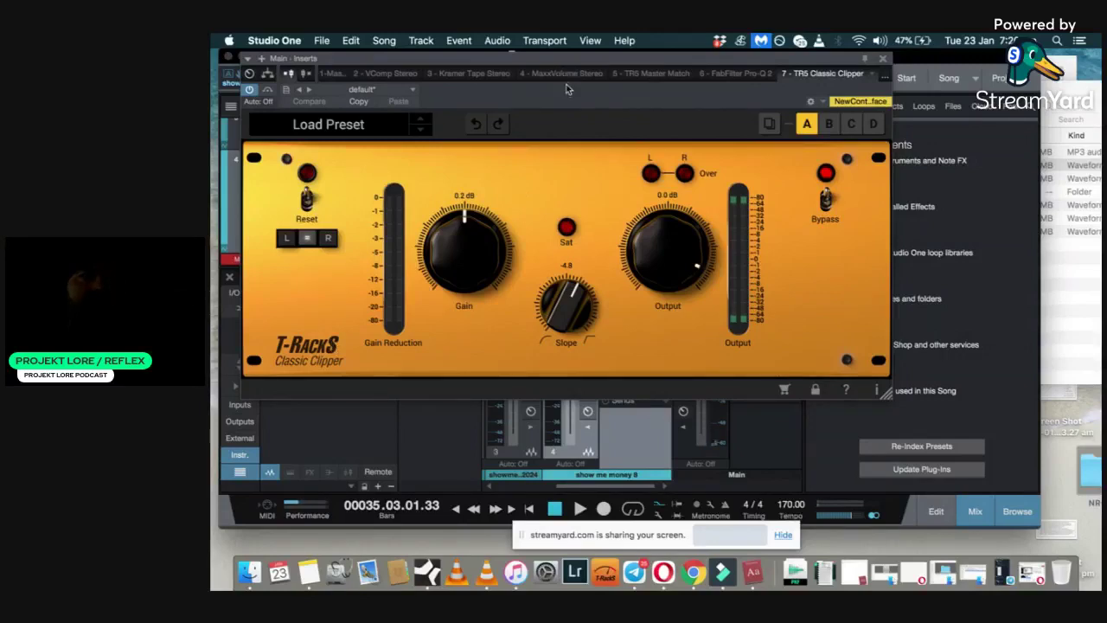
drag(567, 59, 556, 84)
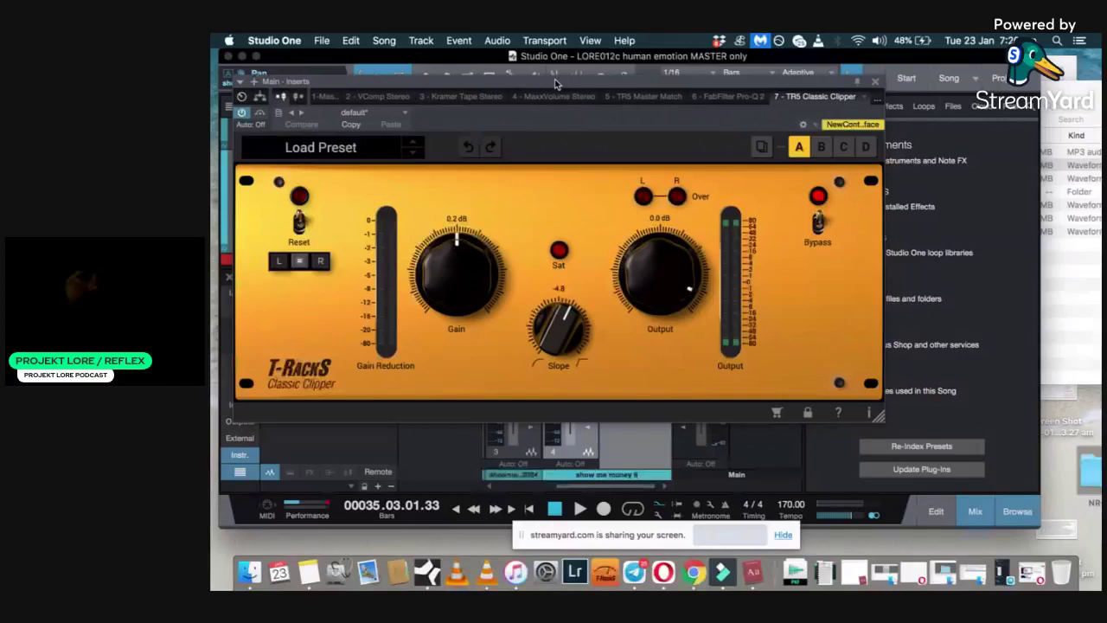
key(space)
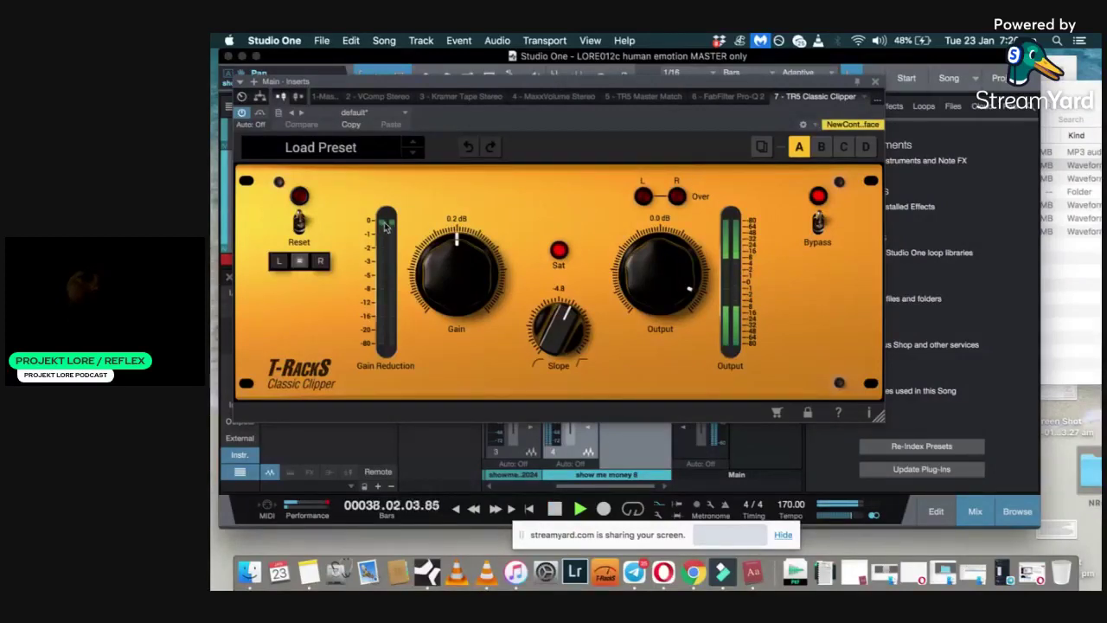
key(space)
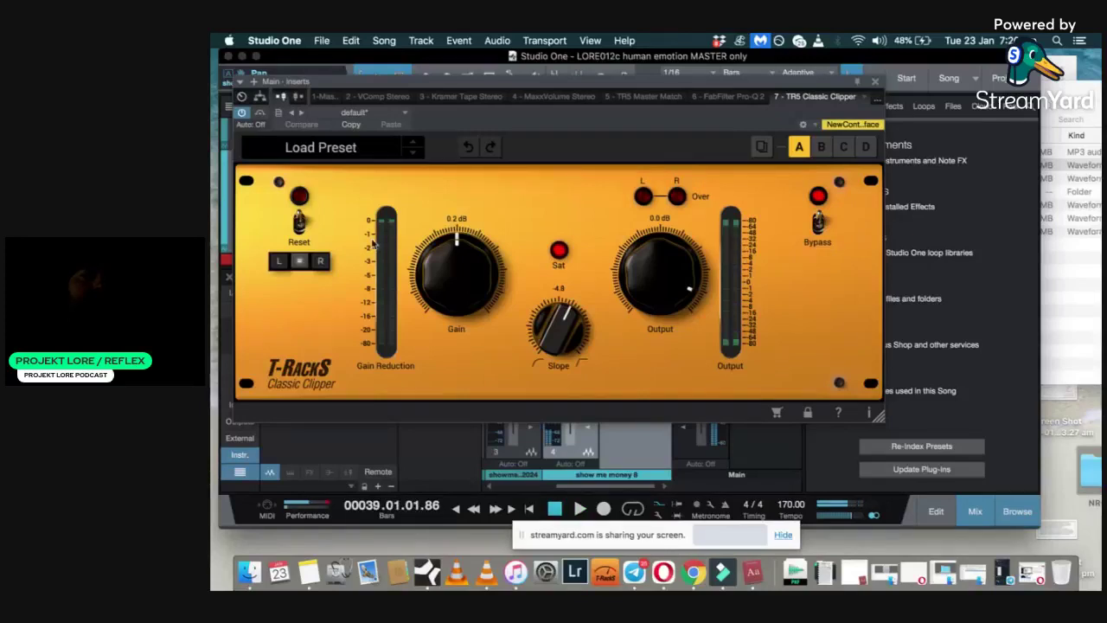
key(space)
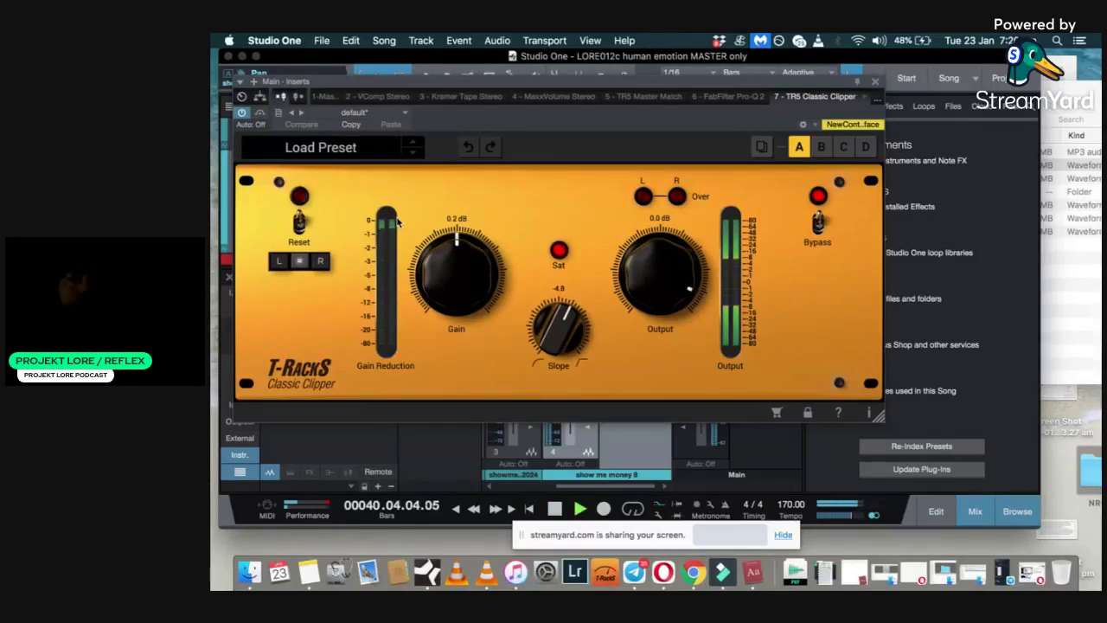
click(876, 83)
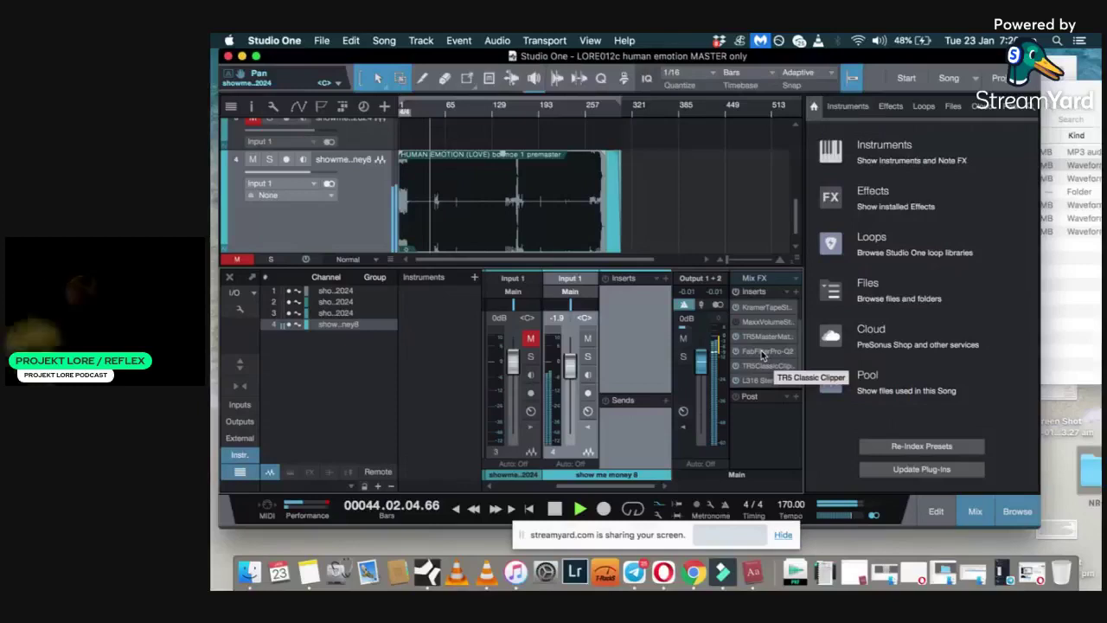
Revisit the Pro-Q 2, TR5 Master Match, Kramer Tape and VComp inserts on the main output, closing each after a look
click(761, 352)
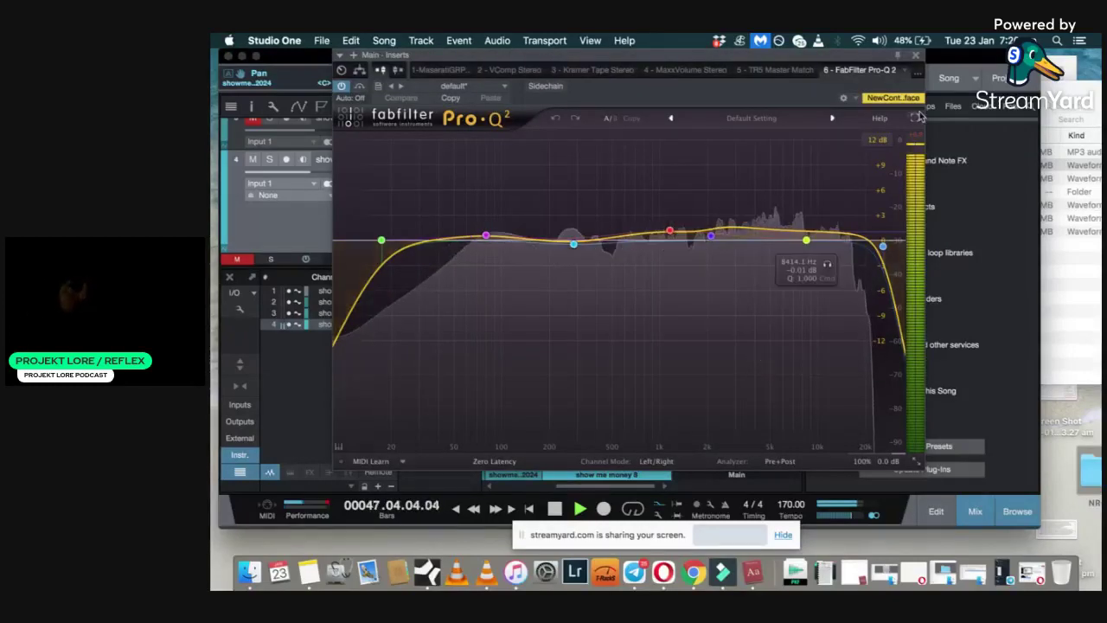
click(918, 57)
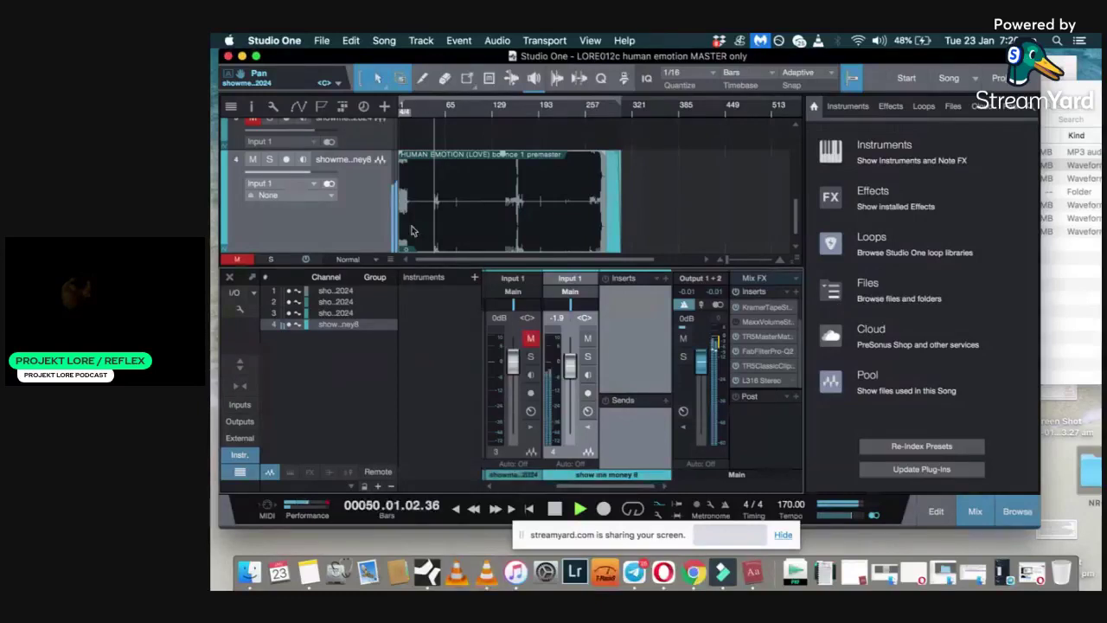
click(767, 336)
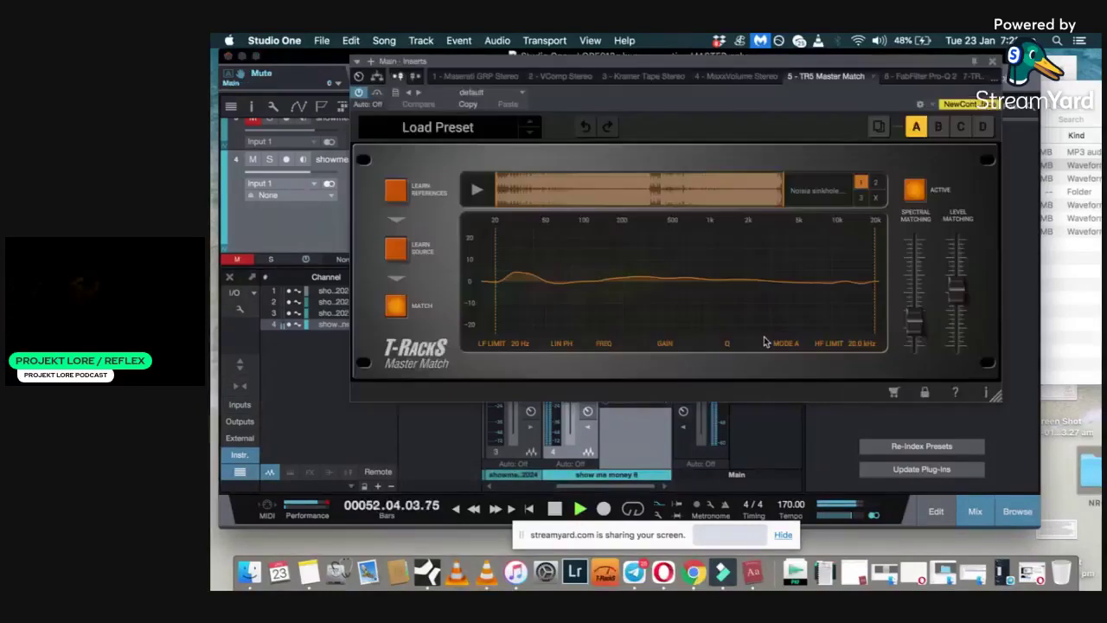
click(761, 307)
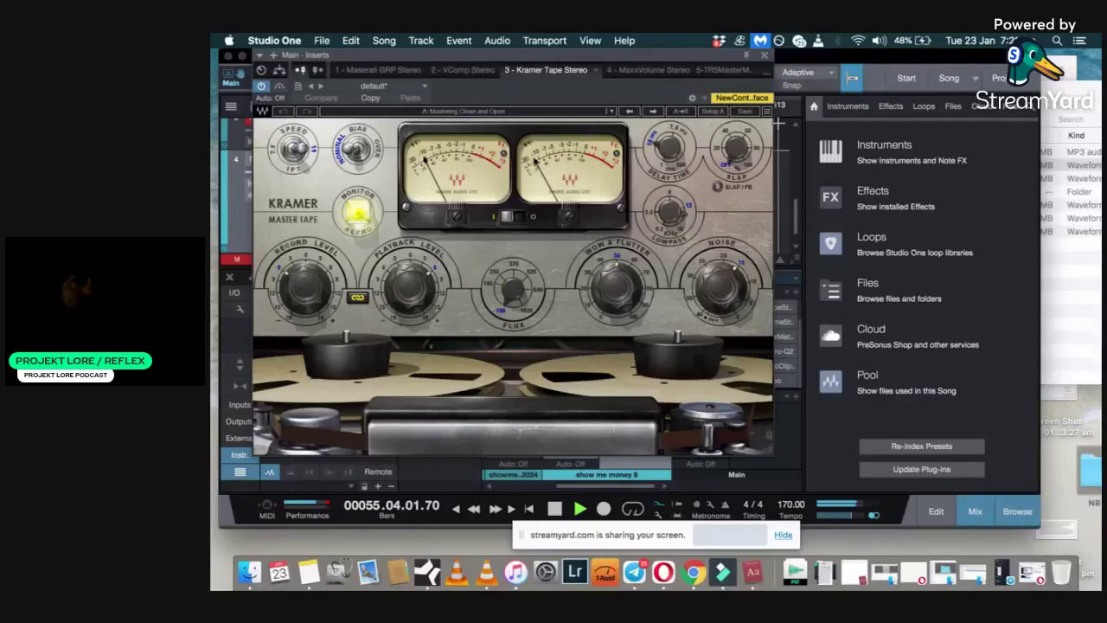
click(763, 323)
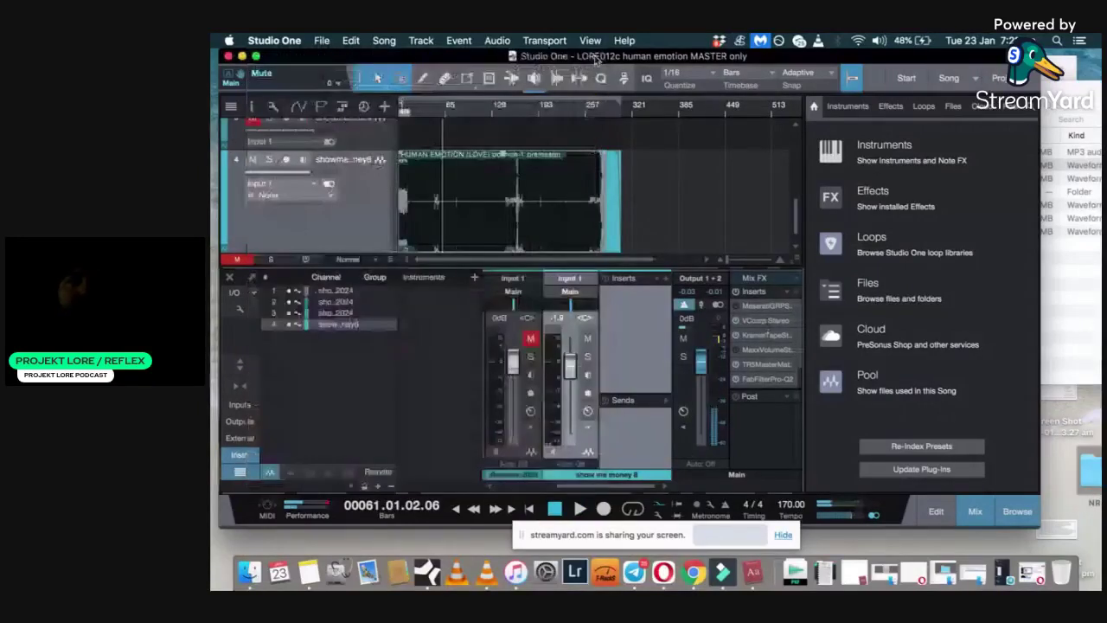
click(765, 321)
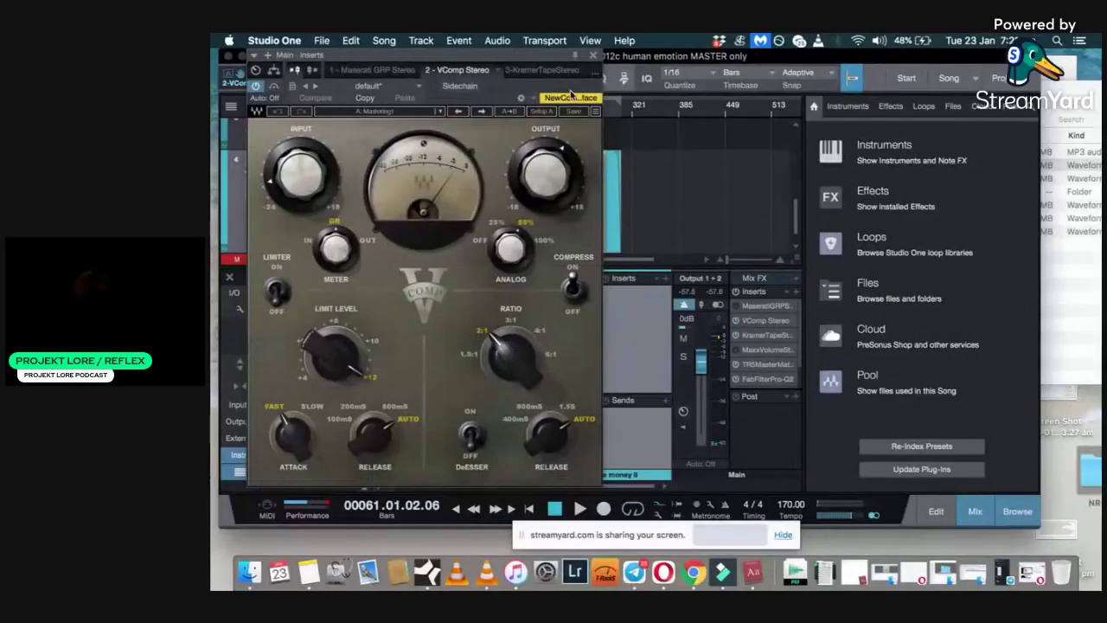
click(593, 55)
Resume playback of the bounce 1 premaster through the master chain, listen for several bars, then stop
key(space)
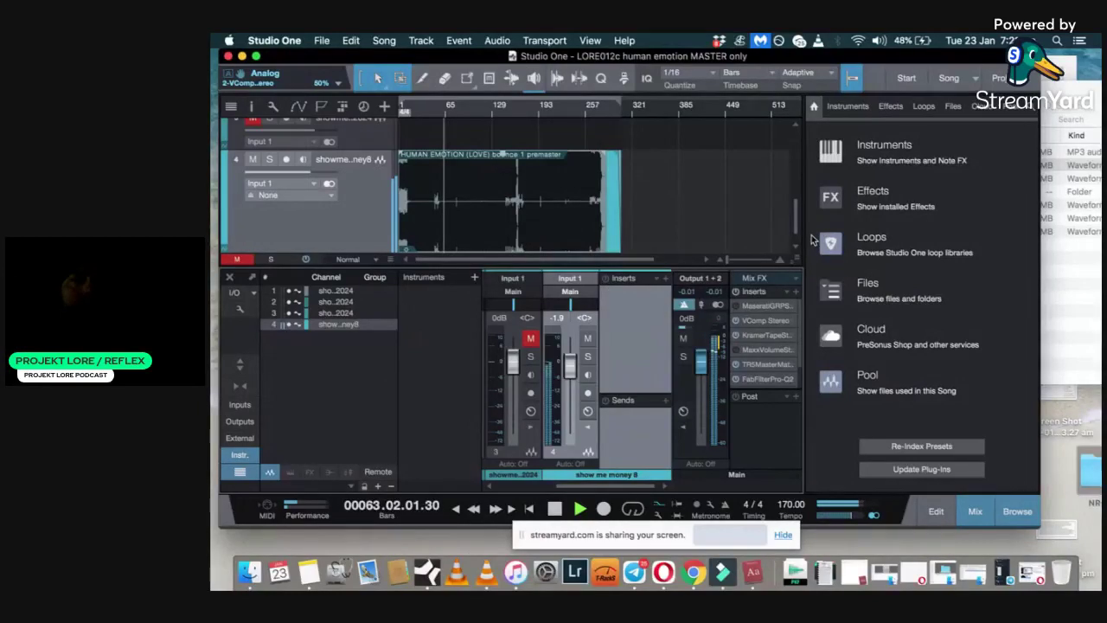
scroll(796, 253, down, 1)
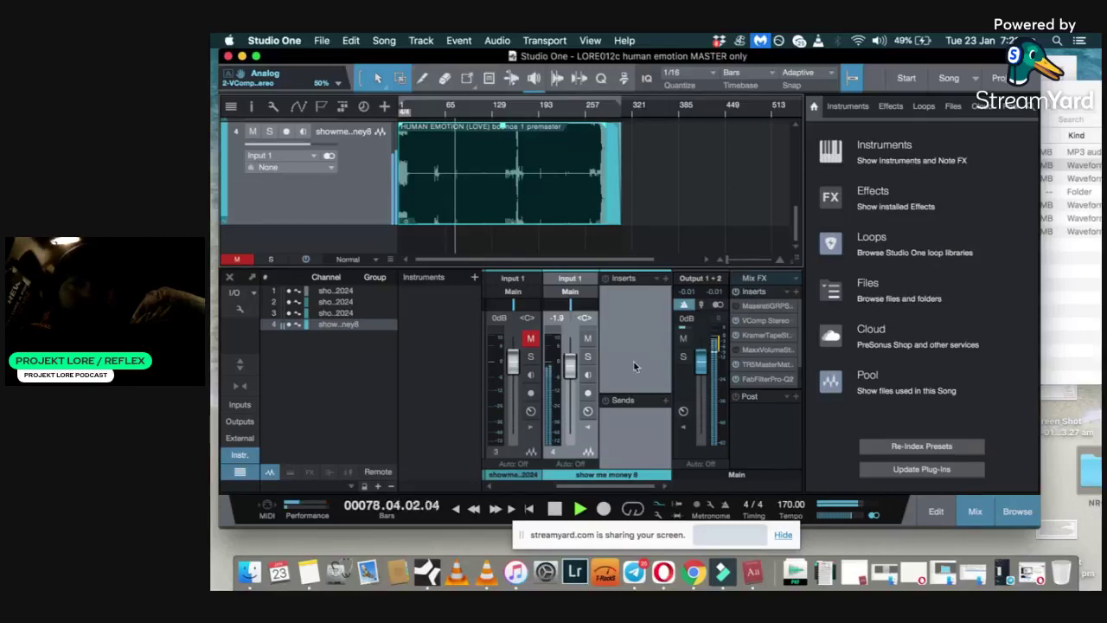
click(555, 509)
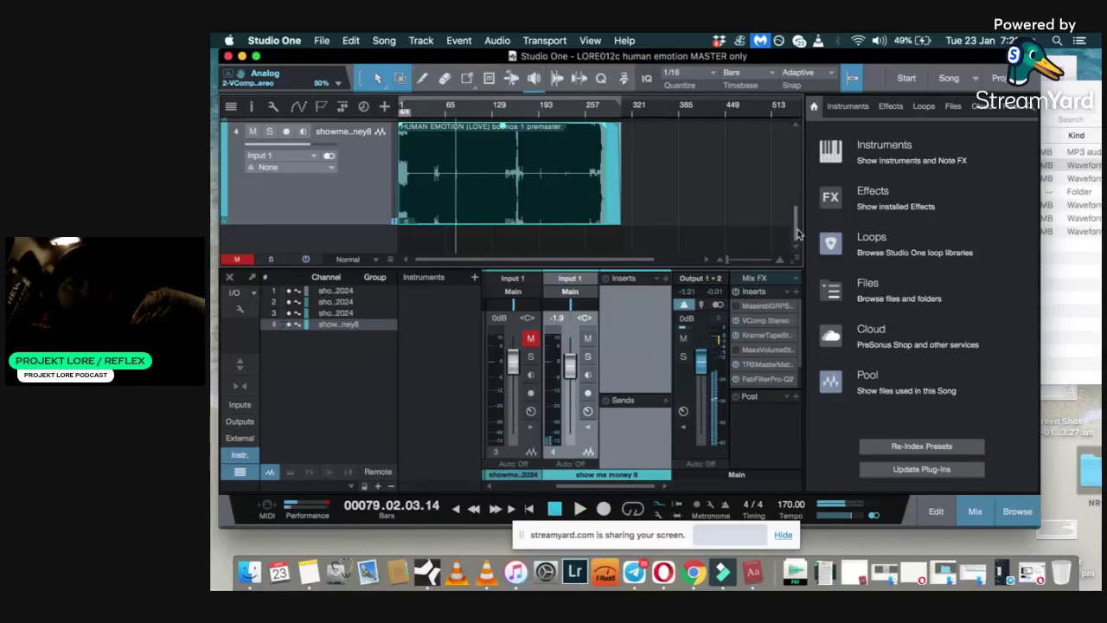
Open the L316 Stereo insert at the end of the main output chain, inspect its limiter and band settings, then close it
scroll(796, 364, down, 2)
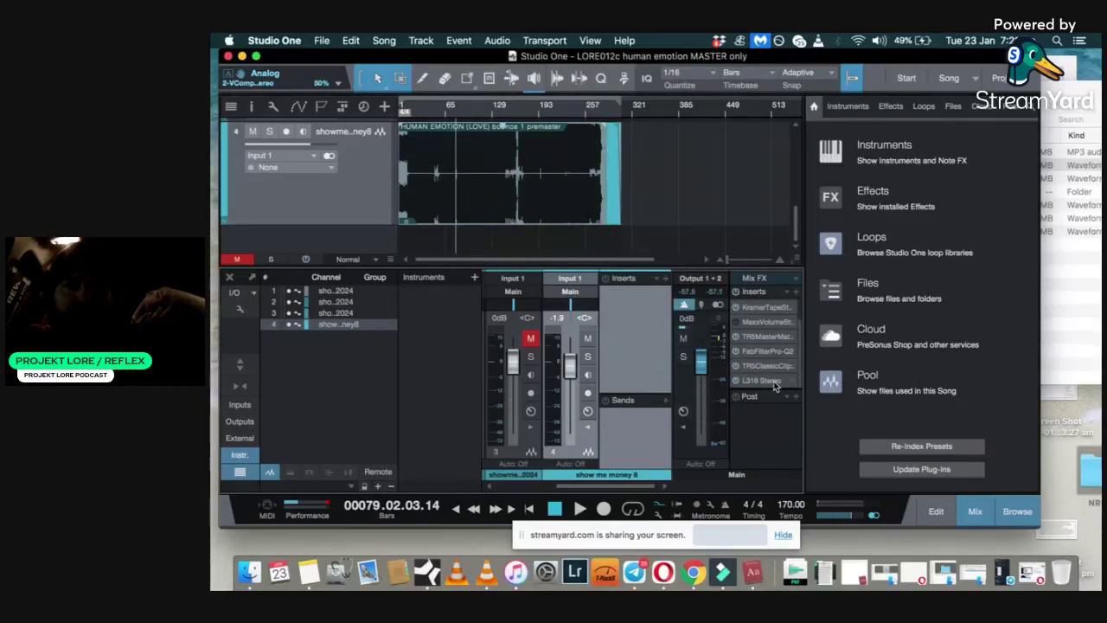
click(775, 384)
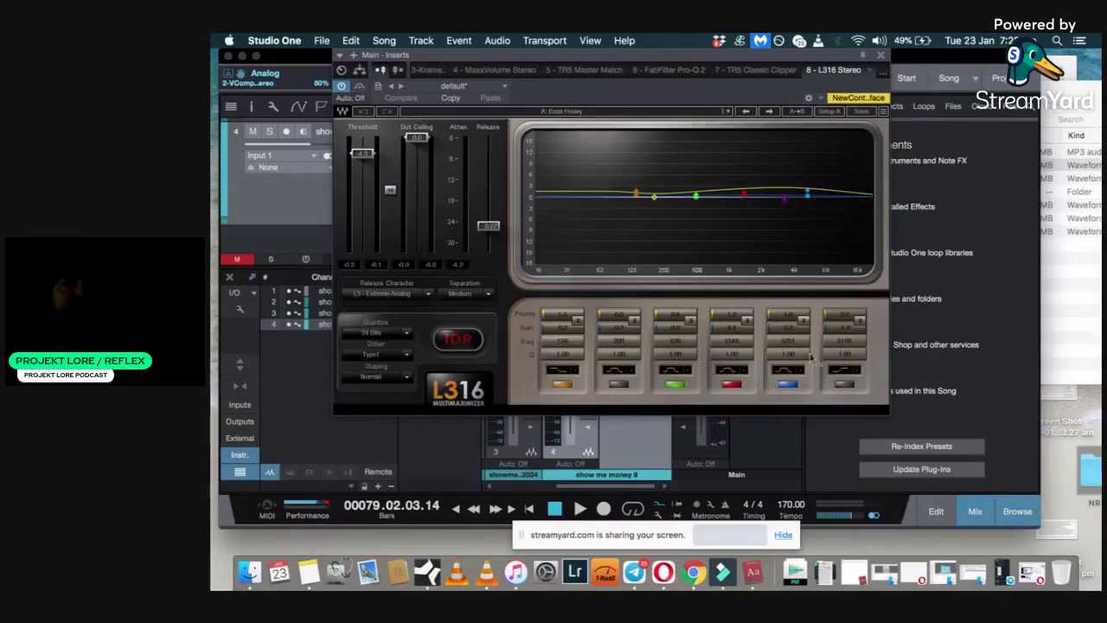
click(881, 54)
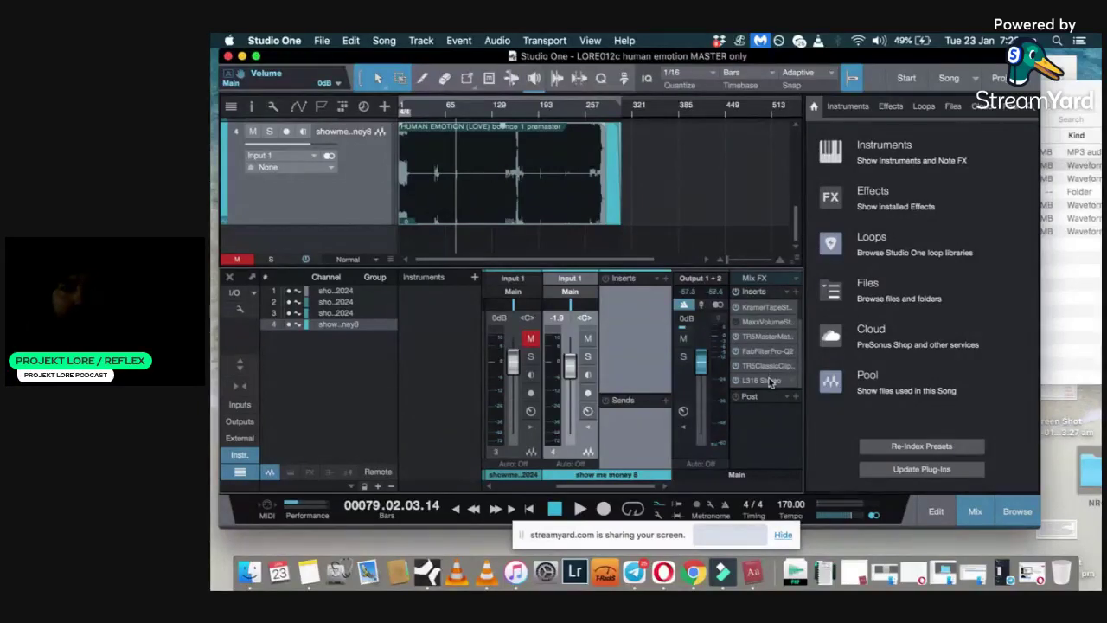
Reopen the TR5 Classic Clipper and check its gain reduction against a short playback, then close it
click(768, 367)
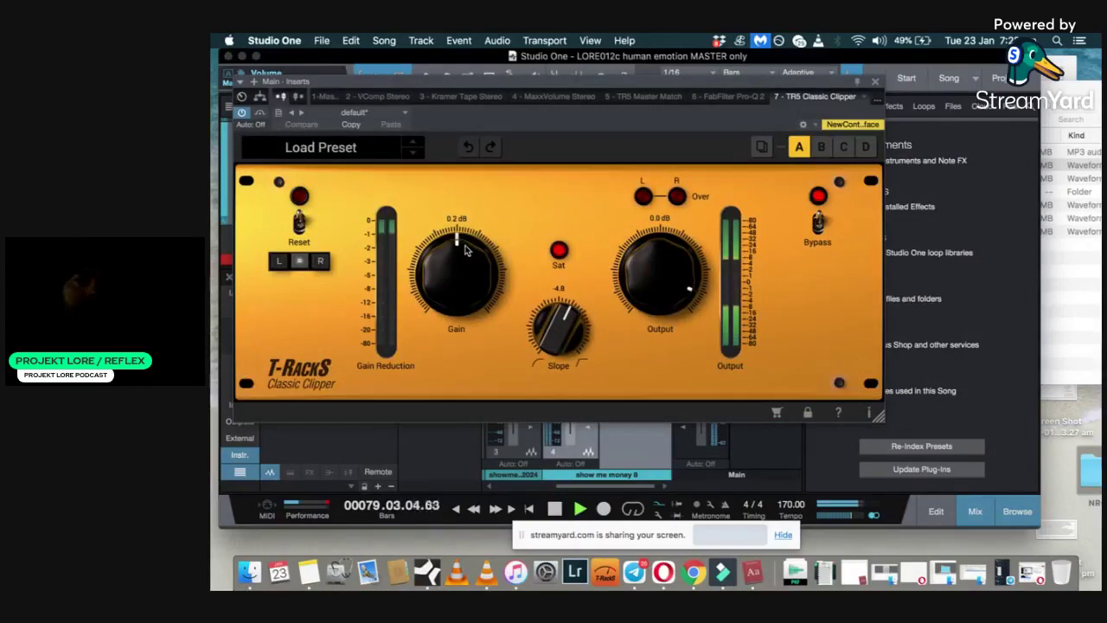
key(space)
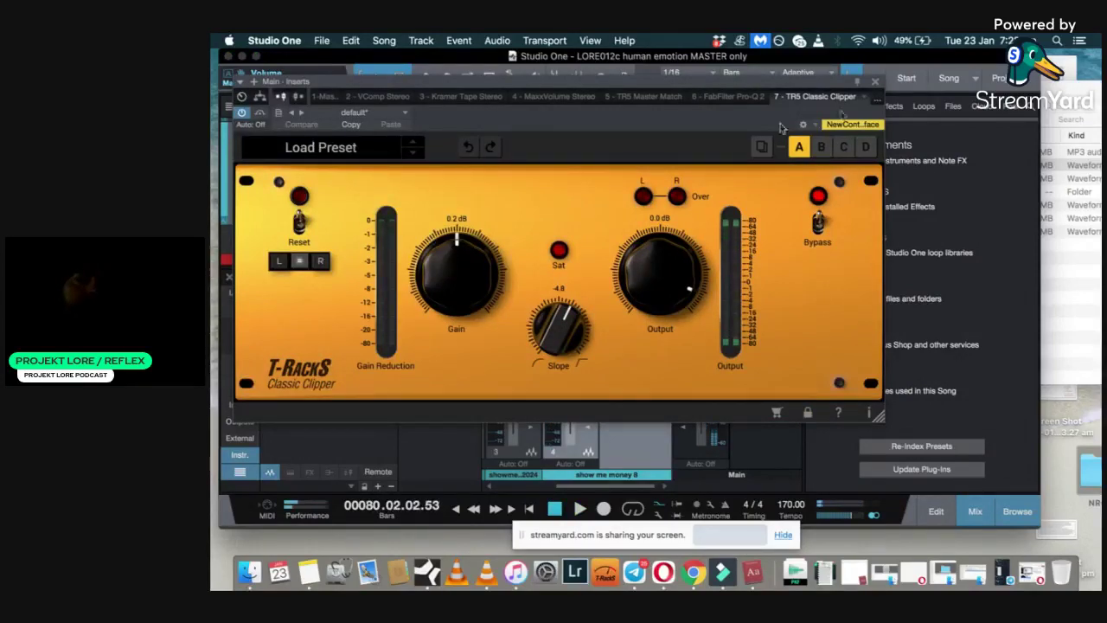
click(876, 83)
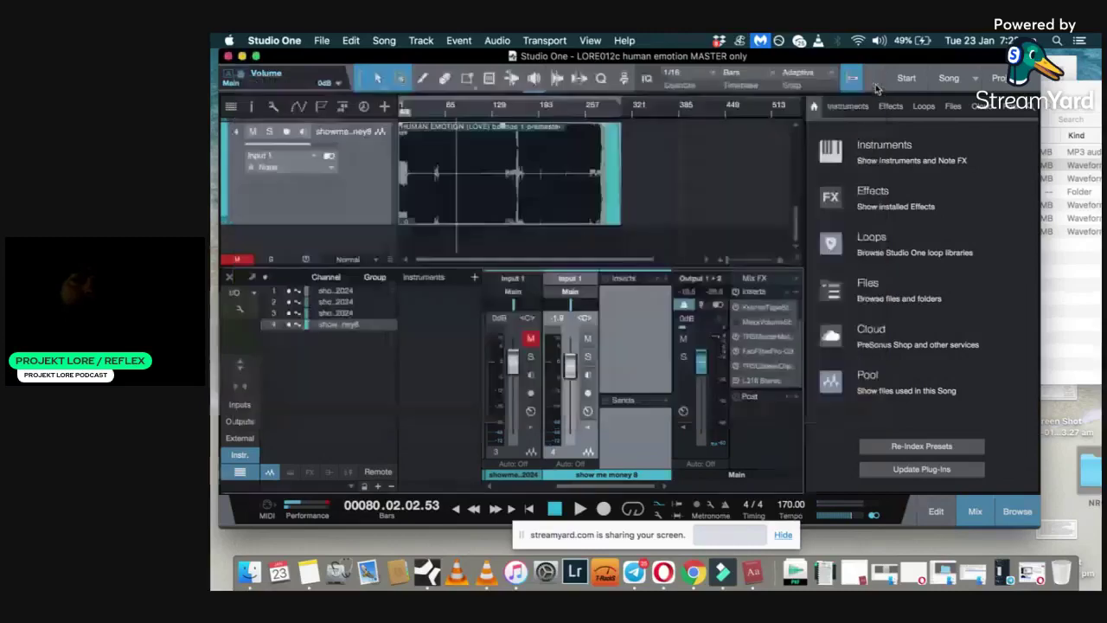
Reopen L316 Stereo and play two short passages to examine its threshold and attenuation meters, then close the plug-in
click(773, 385)
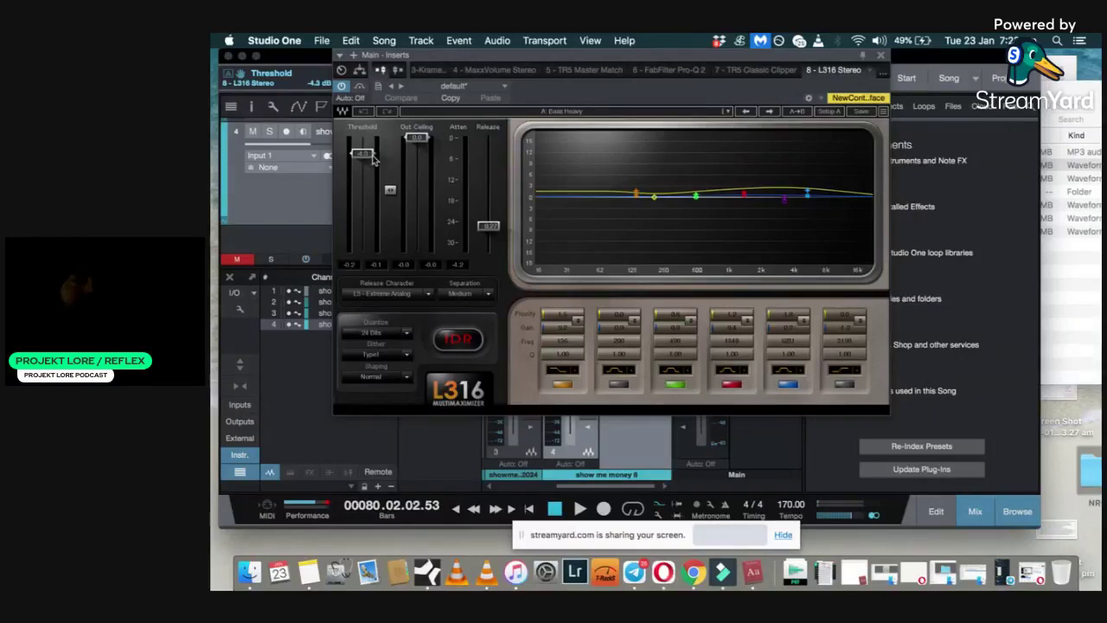
key(space)
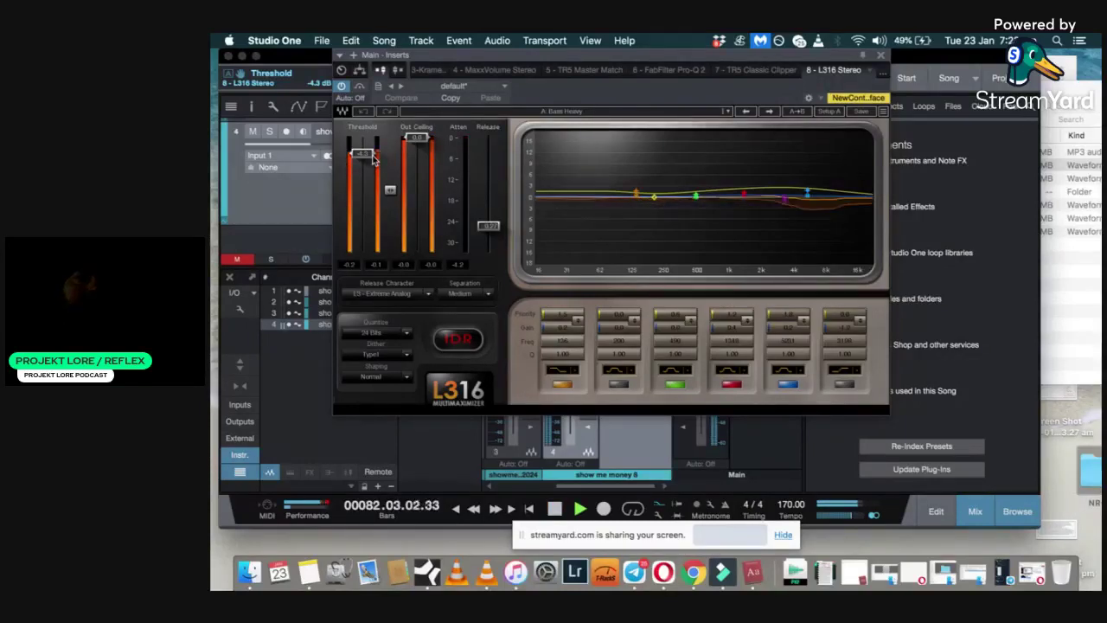
key(space)
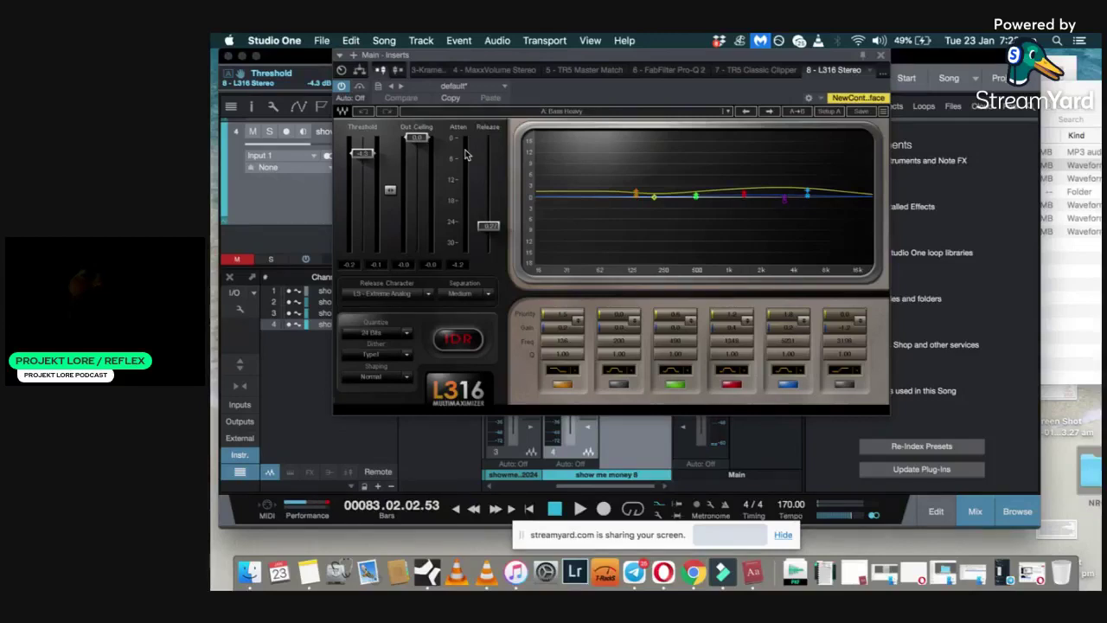
key(space)
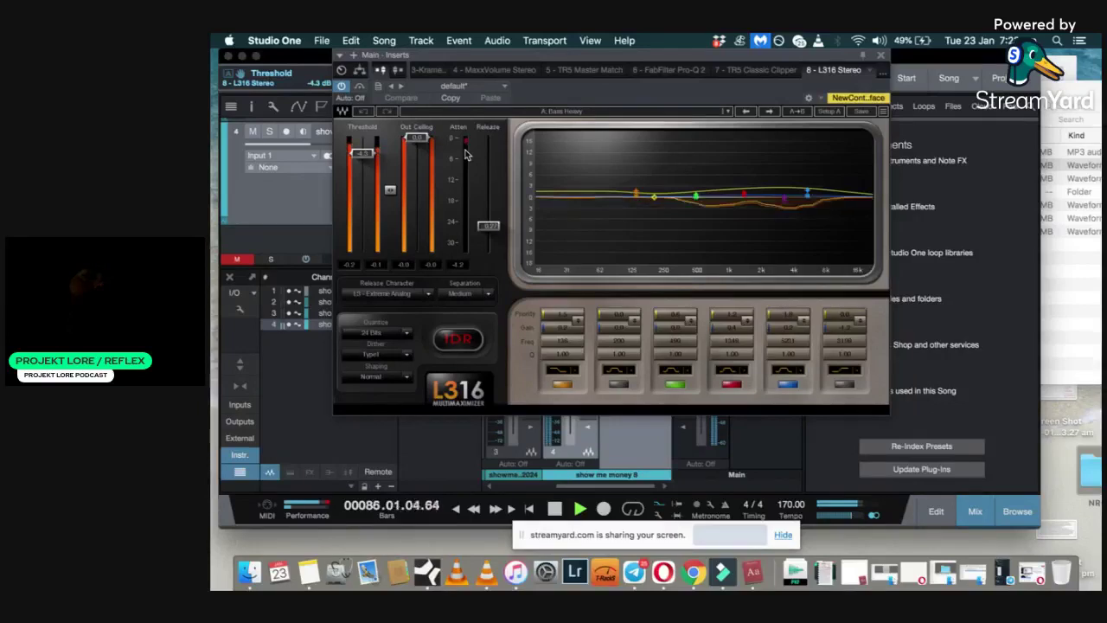
key(space)
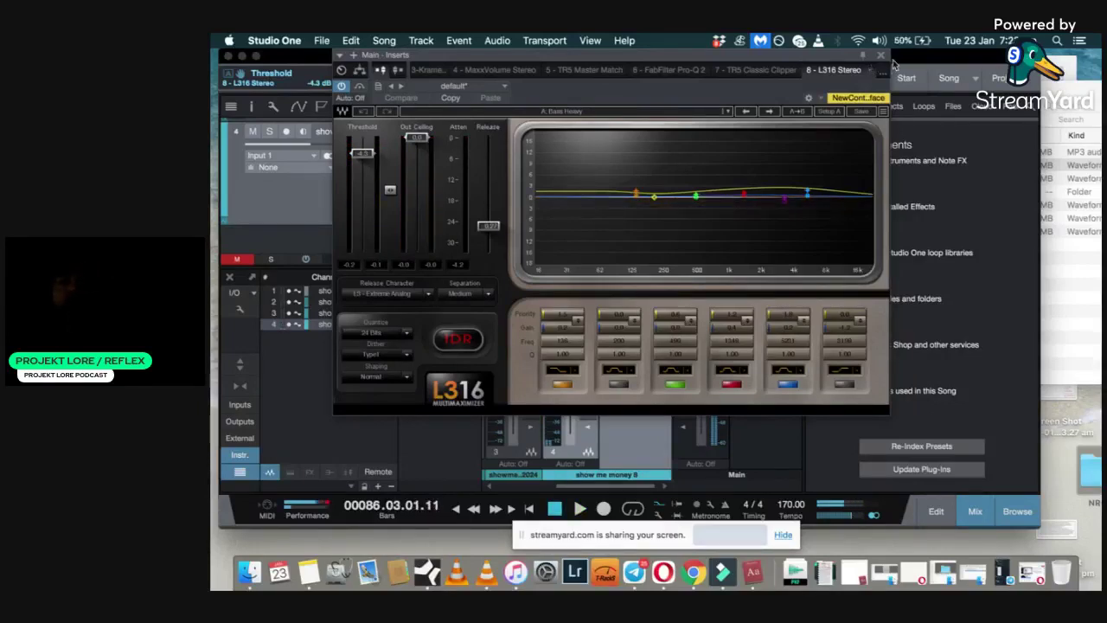
click(881, 56)
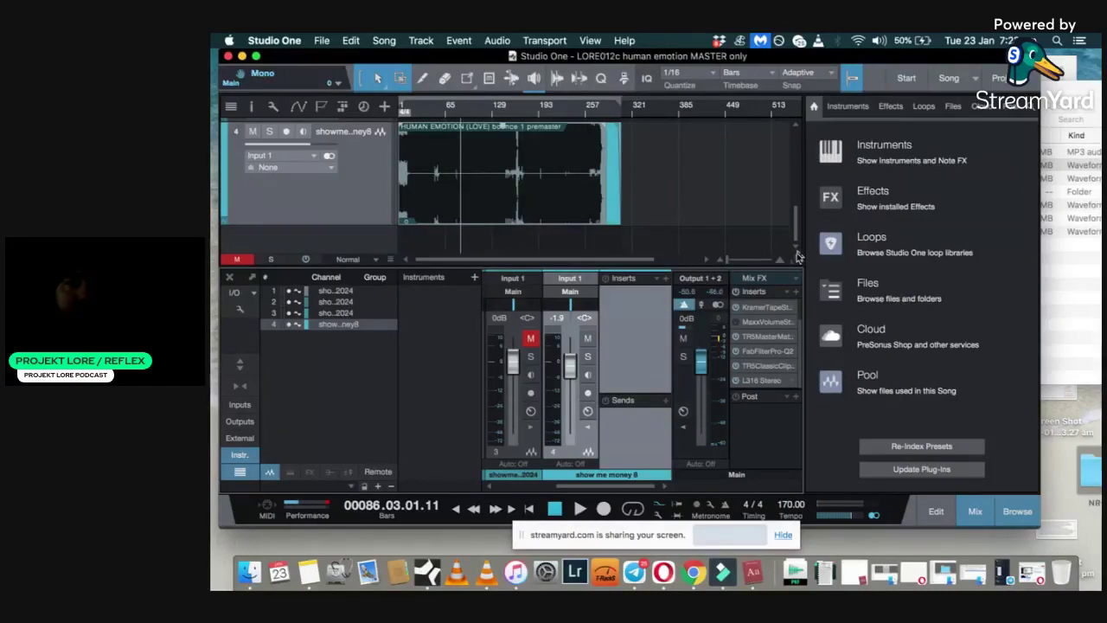
Make the song window full screen and enlarge the arrangement area at the expense of the mixer
mouse_move(796, 251)
mouse_down()
mouse_move(793, 221)
mouse_move(795, 246)
mouse_up()
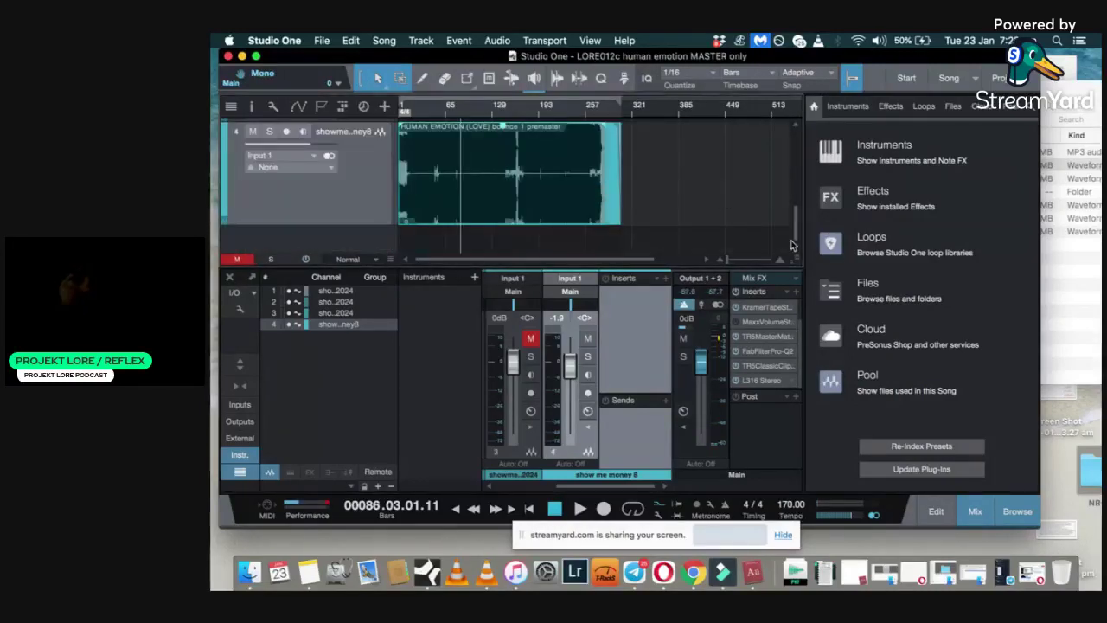
click(729, 260)
drag(729, 259, 727, 259)
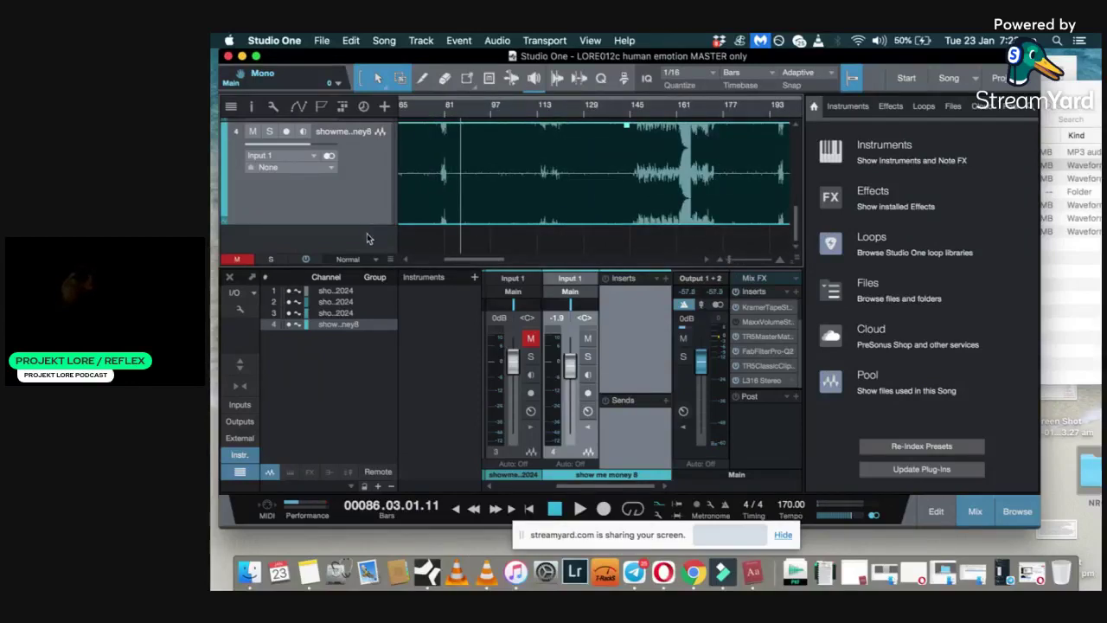
click(257, 56)
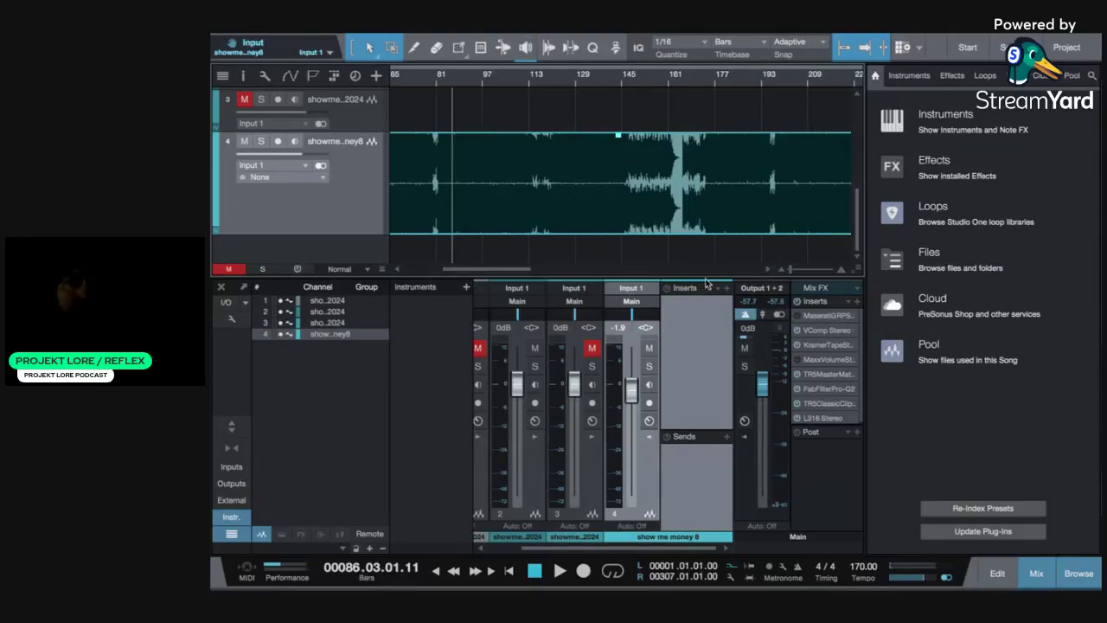
drag(707, 279, 707, 344)
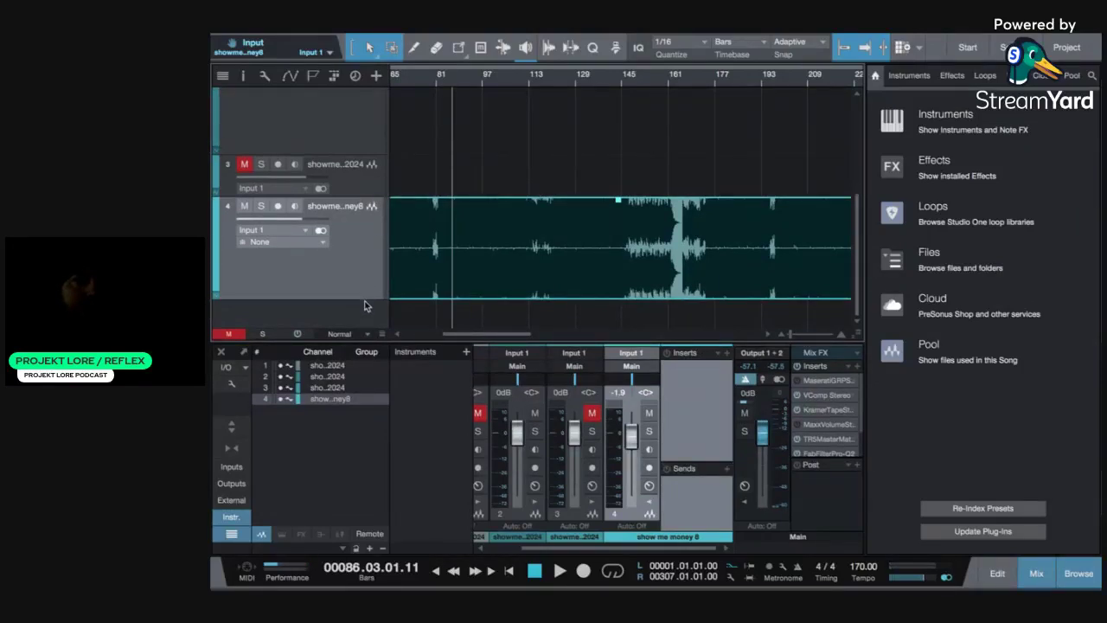
Increase the height of track 4 to enlarge the bounce 1 premaster's waveform
drag(365, 303, 368, 321)
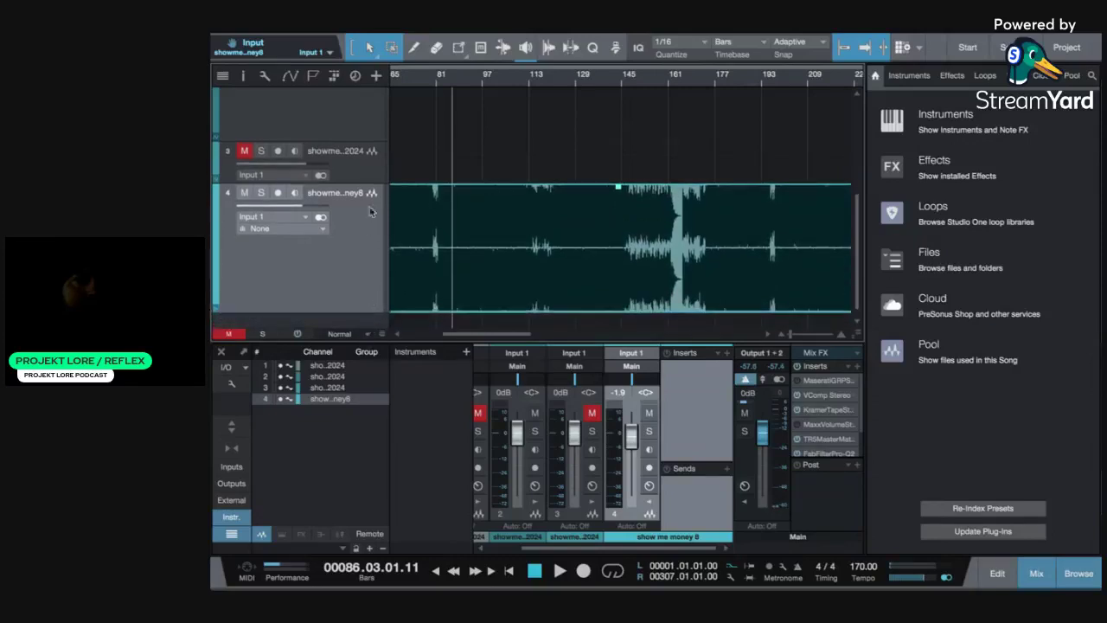
mouse_move(366, 183)
mouse_down()
mouse_move(367, 286)
mouse_move(366, 198)
mouse_up()
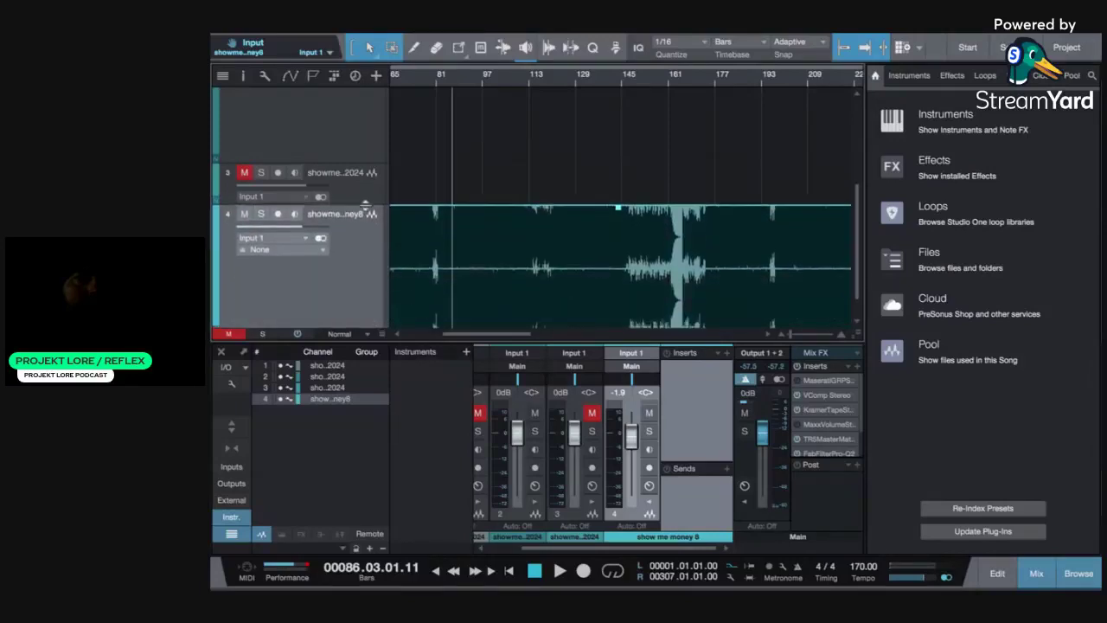
scroll(863, 206, down, 1)
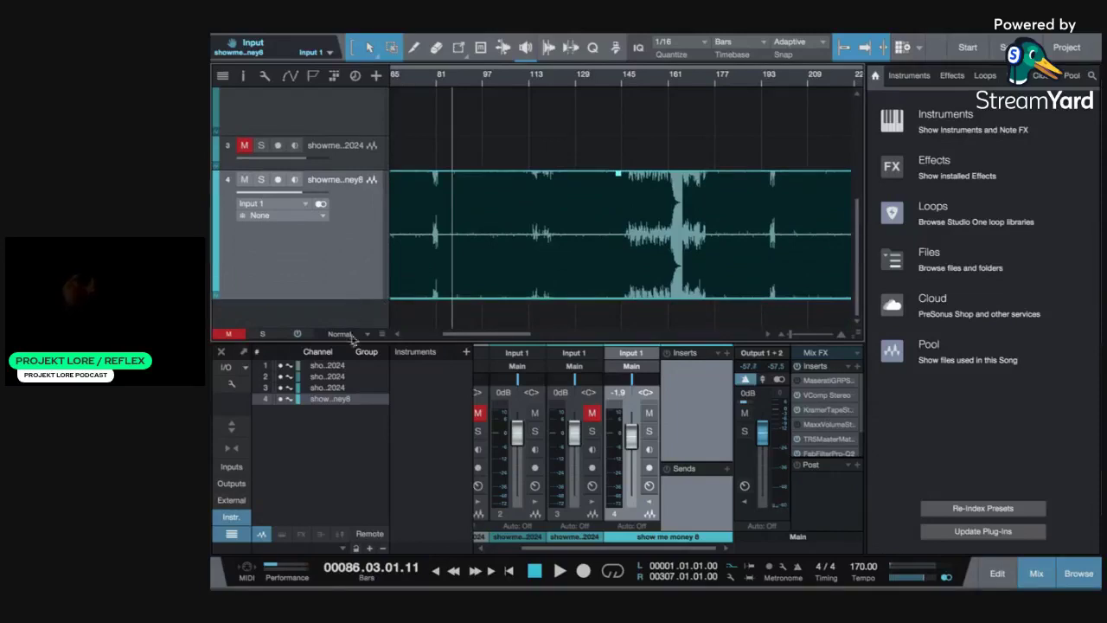
drag(352, 303, 361, 372)
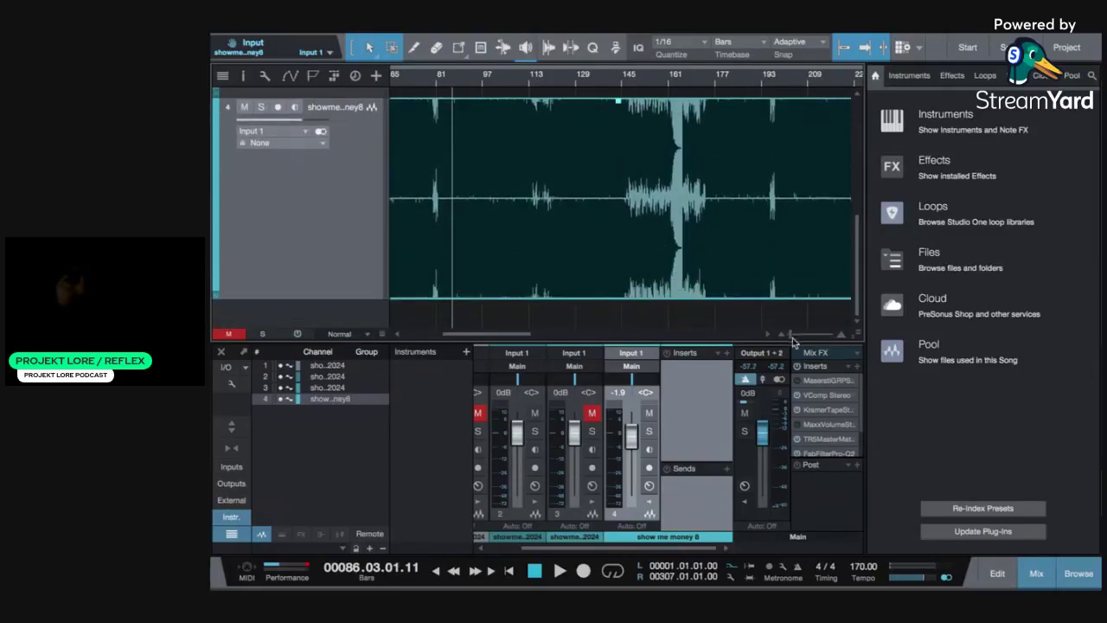
Place the playback cursor at bar 18 and examine the premaster's waveform around it at different zoom levels
drag(789, 335, 810, 340)
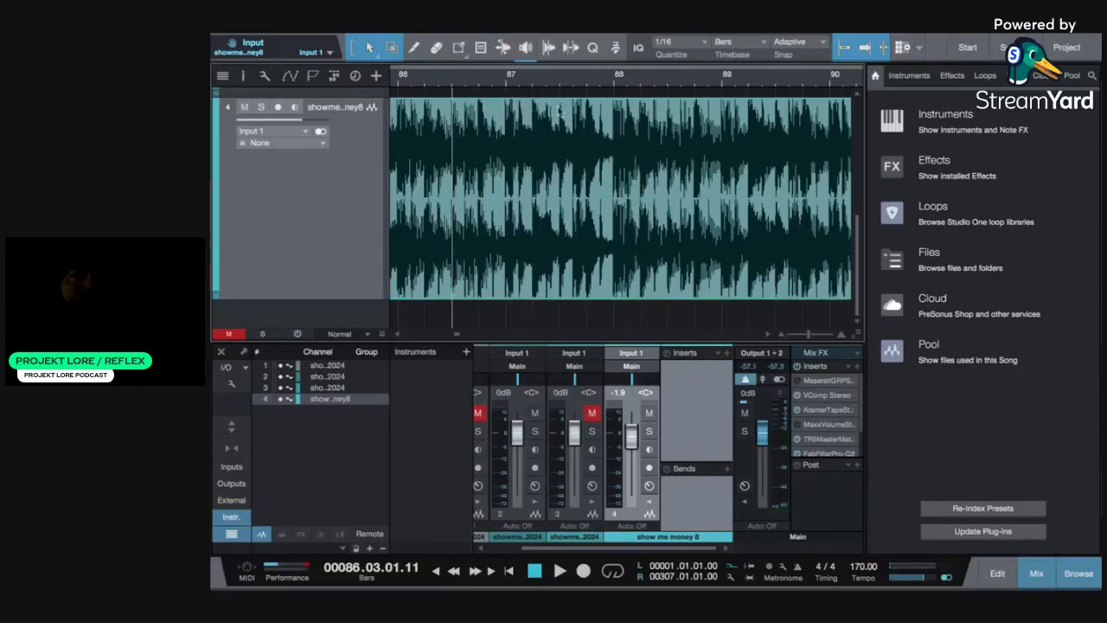
drag(809, 336, 800, 338)
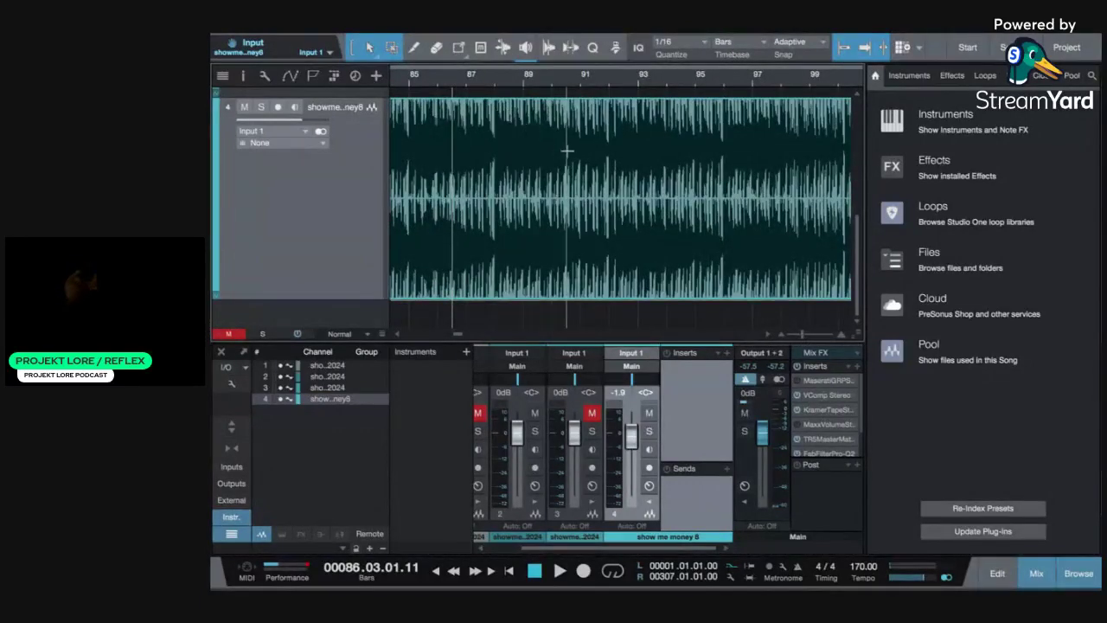
drag(458, 333, 424, 333)
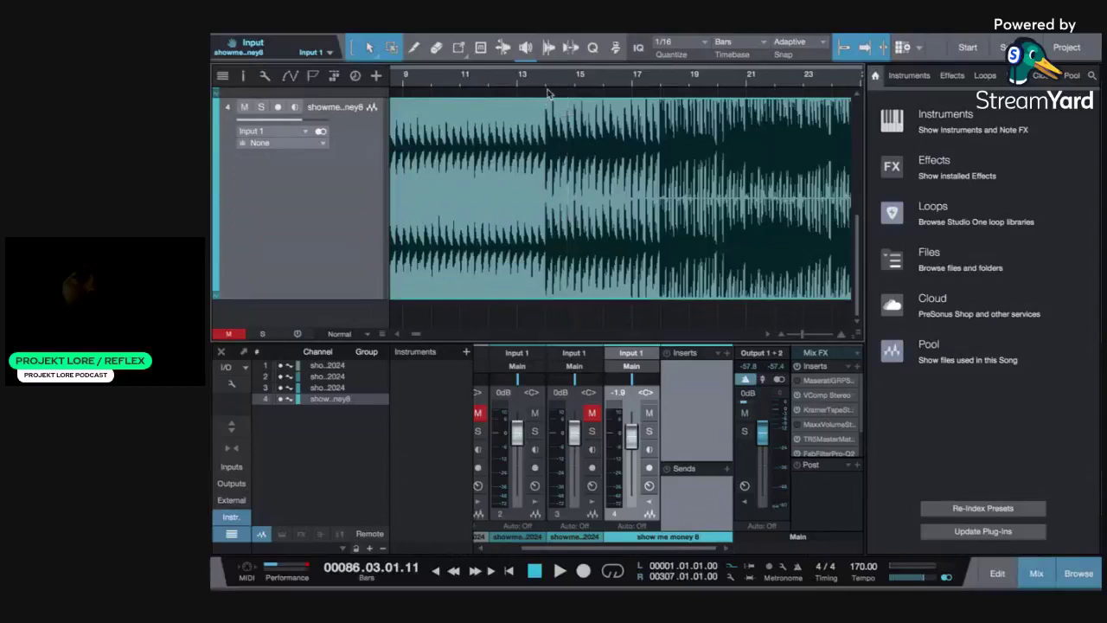
click(662, 78)
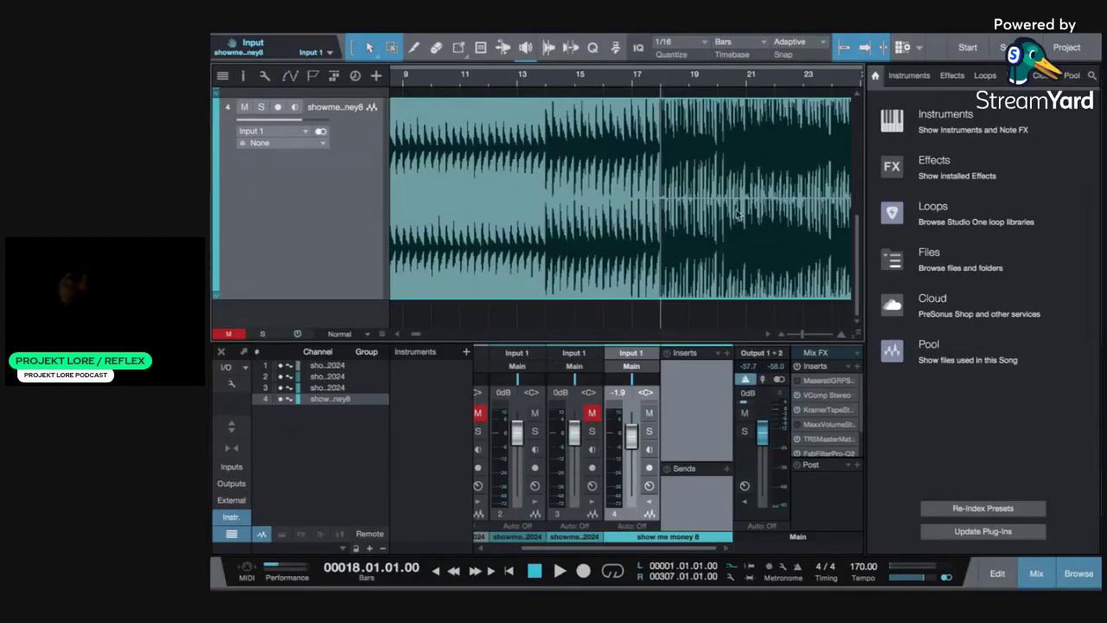
drag(801, 337, 811, 339)
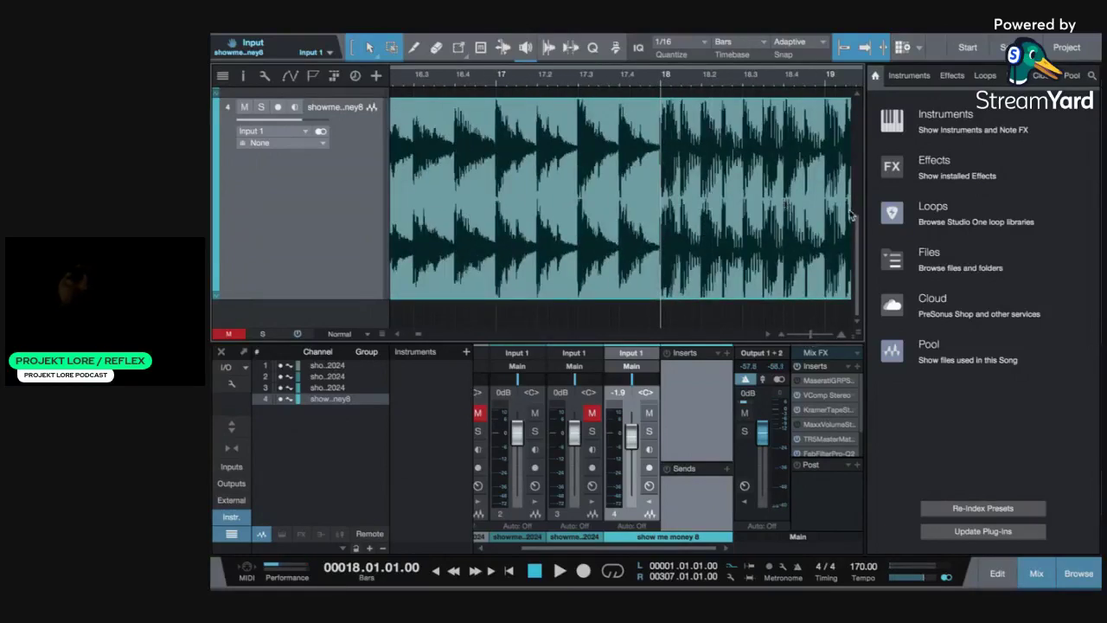
drag(811, 337, 794, 338)
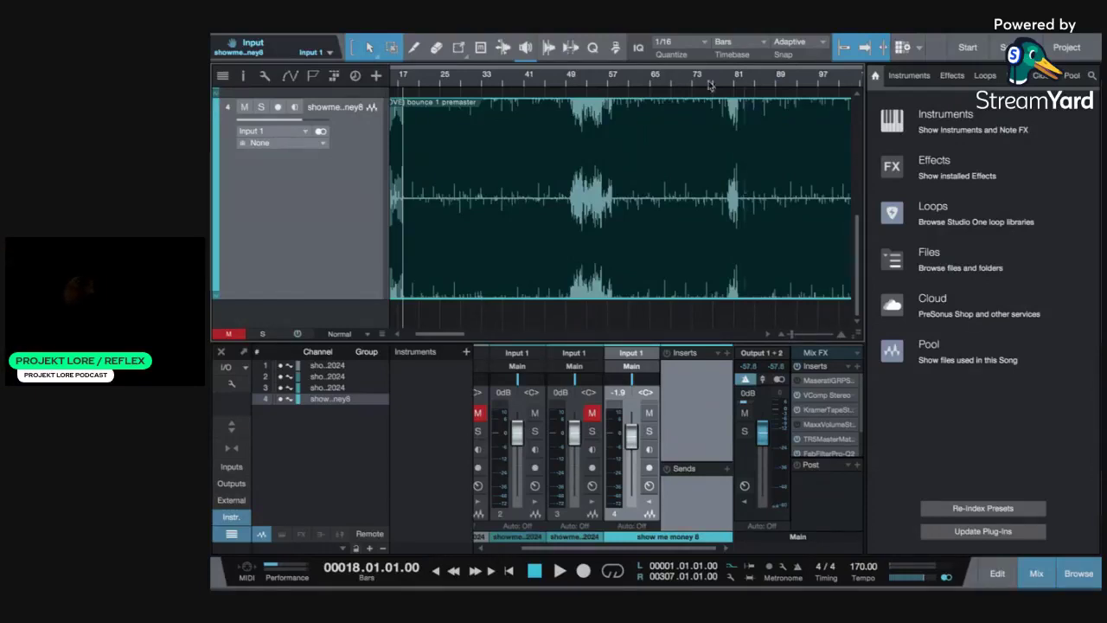
Leave full screen and fit the entire bounce 1 premaster into the timeline view
mouse_move(710, 35)
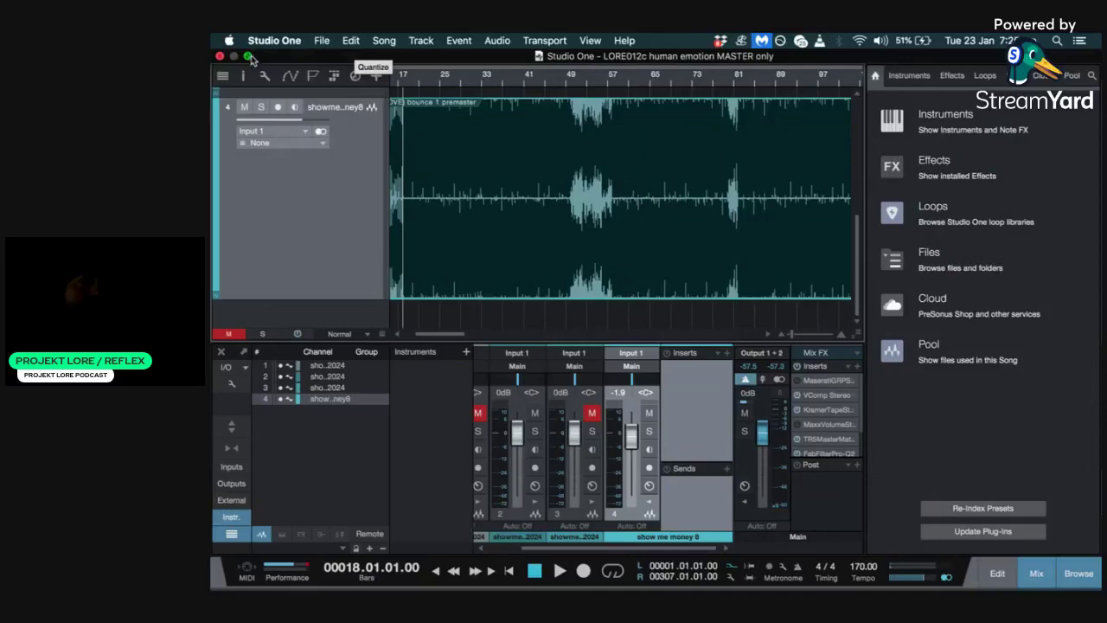
click(248, 56)
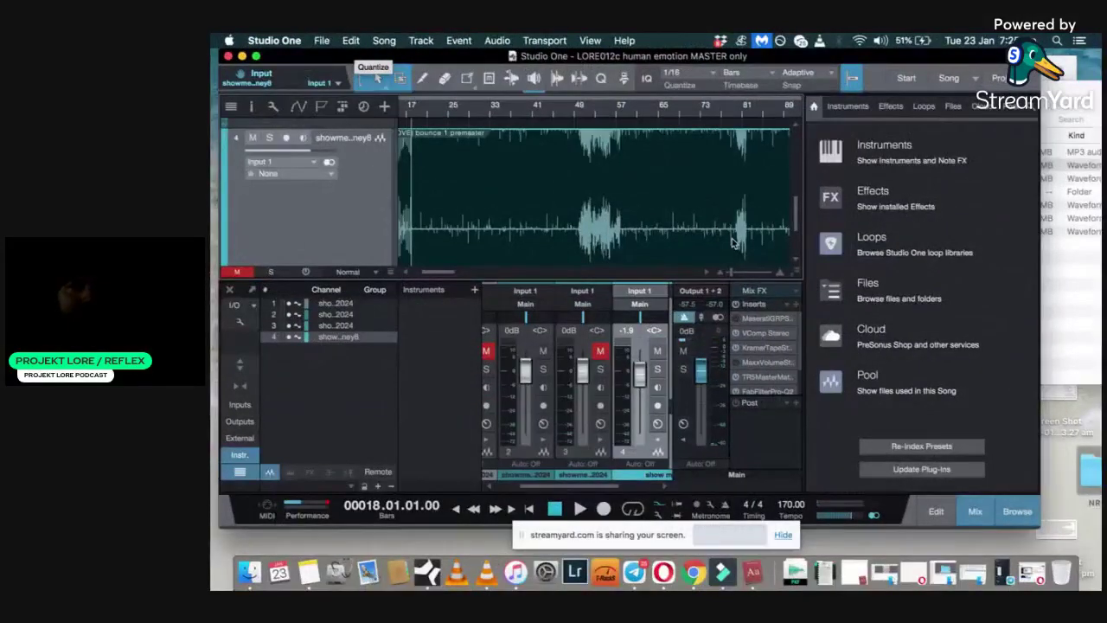
scroll(732, 243, down, 2)
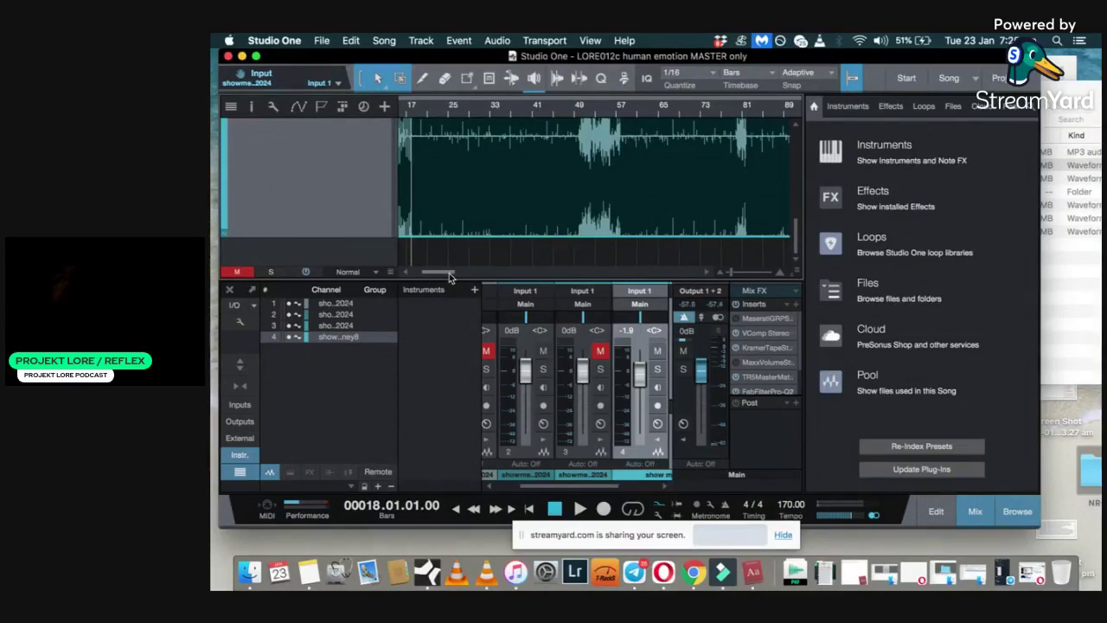
drag(449, 277, 422, 279)
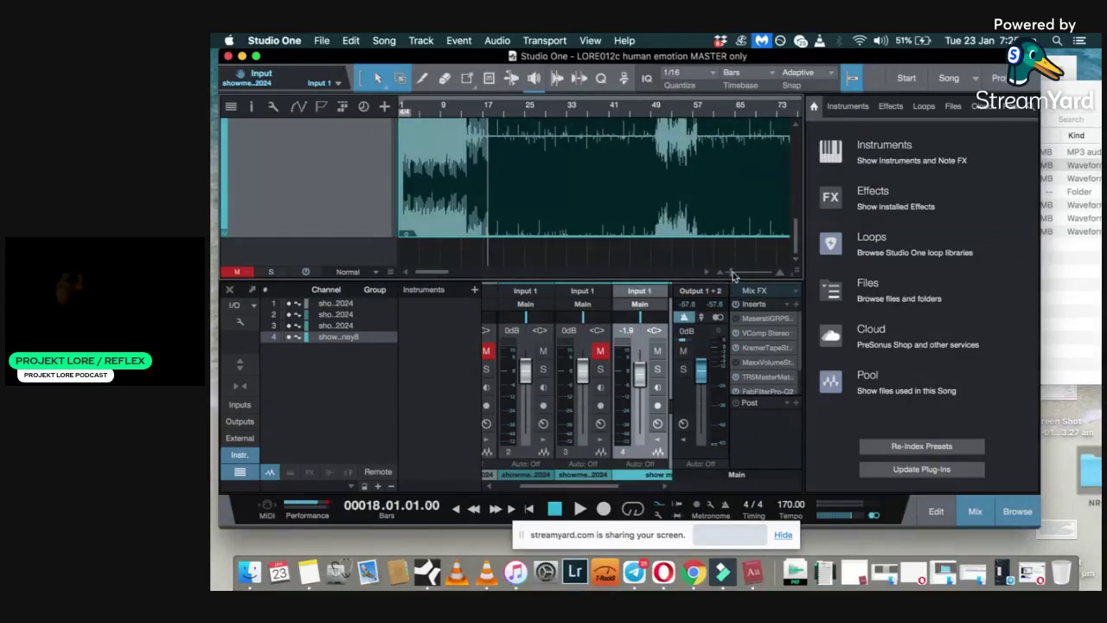
drag(733, 275, 729, 275)
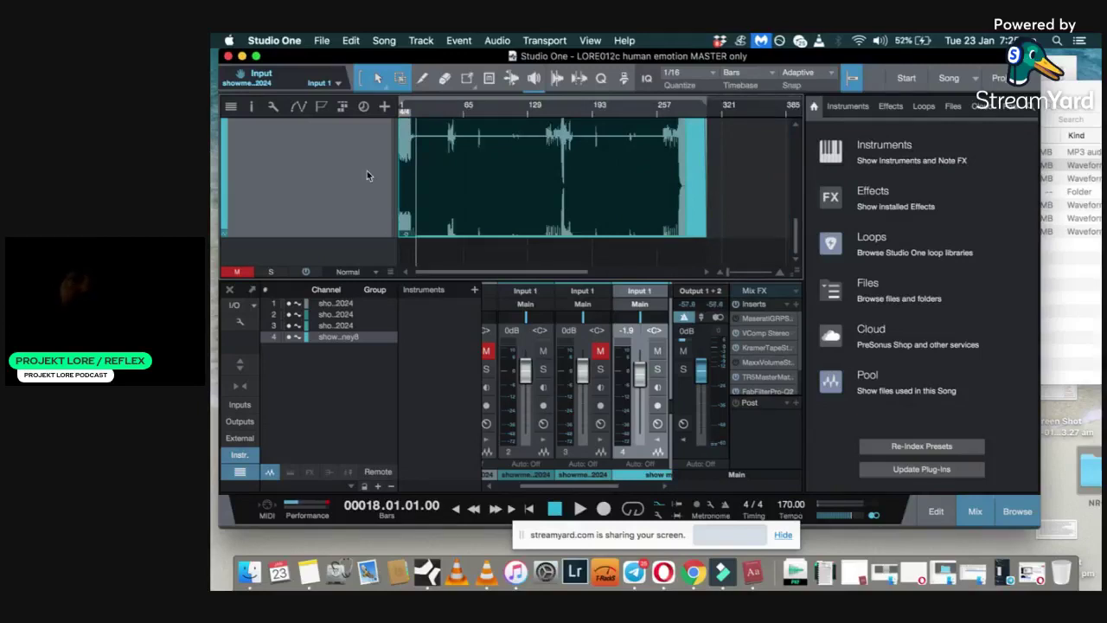
Bring up track 4's channel and look through the main output inserts down to L316 Stereo
mouse_move(796, 244)
mouse_down()
mouse_move(796, 217)
mouse_move(793, 228)
mouse_up()
click(310, 209)
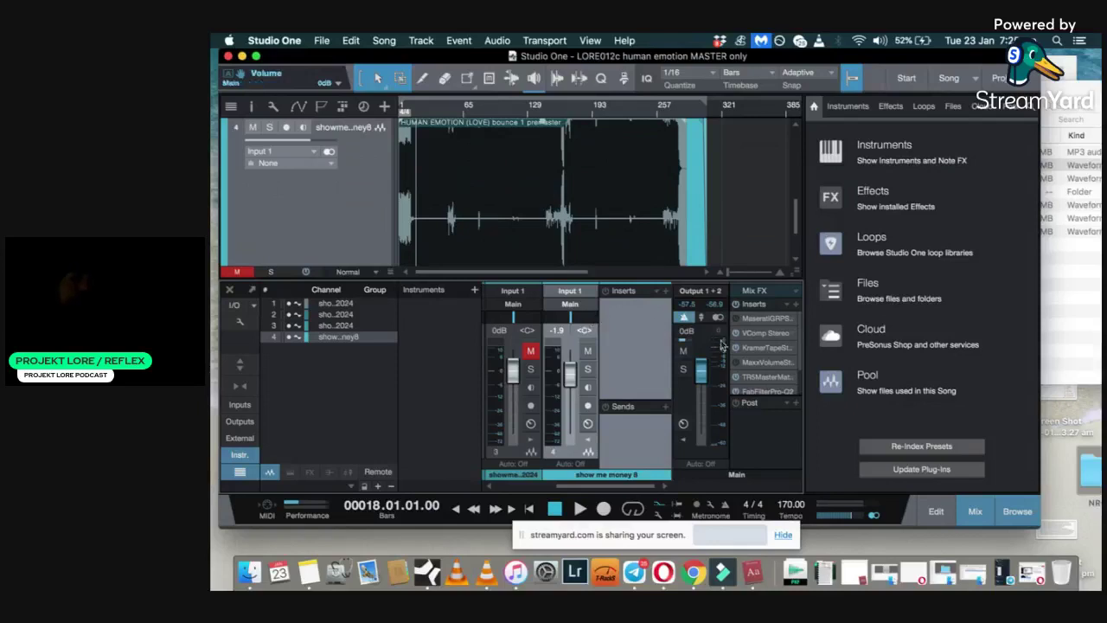
scroll(794, 364, down, 3)
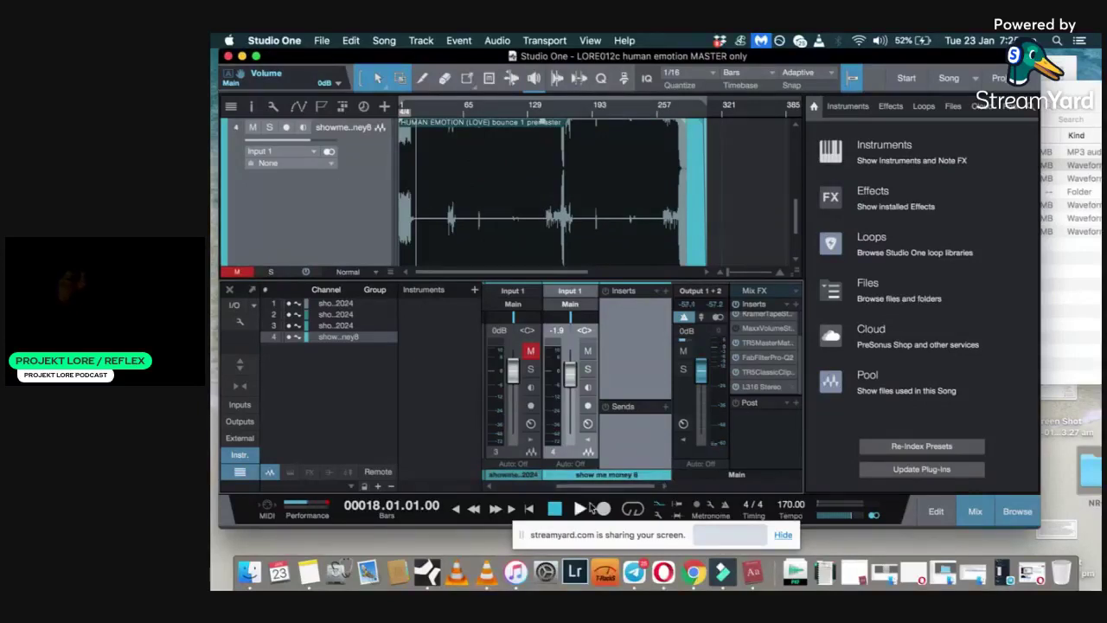
drag(797, 208, 796, 236)
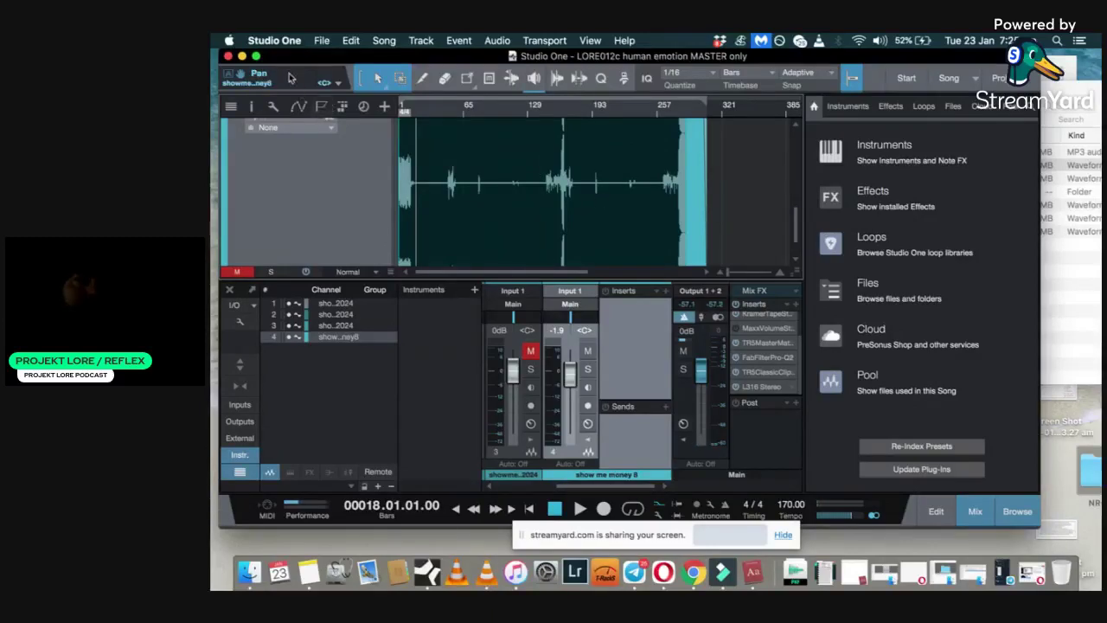
View the whole bounce 1 premaster in full screen, then return the song to its normal window
click(256, 56)
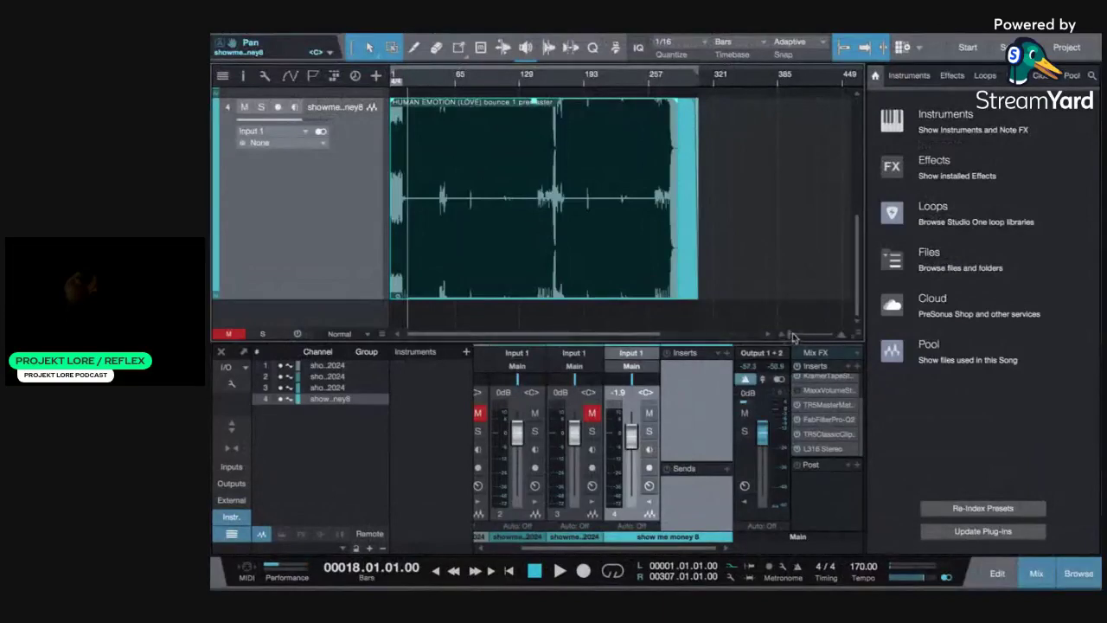
drag(796, 336, 784, 335)
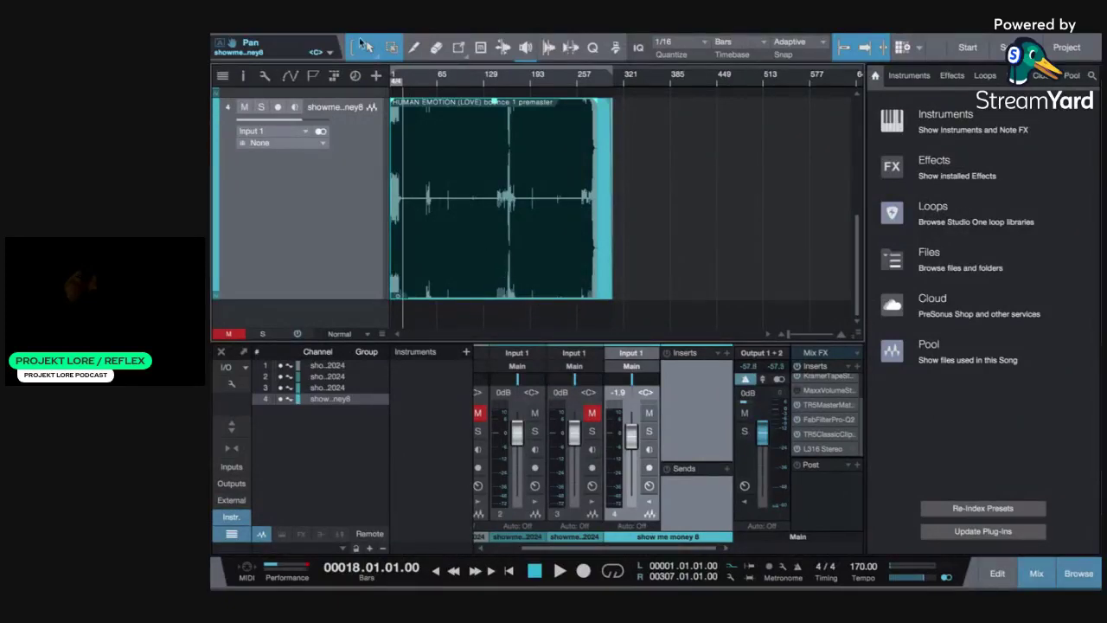
mouse_move(329, 38)
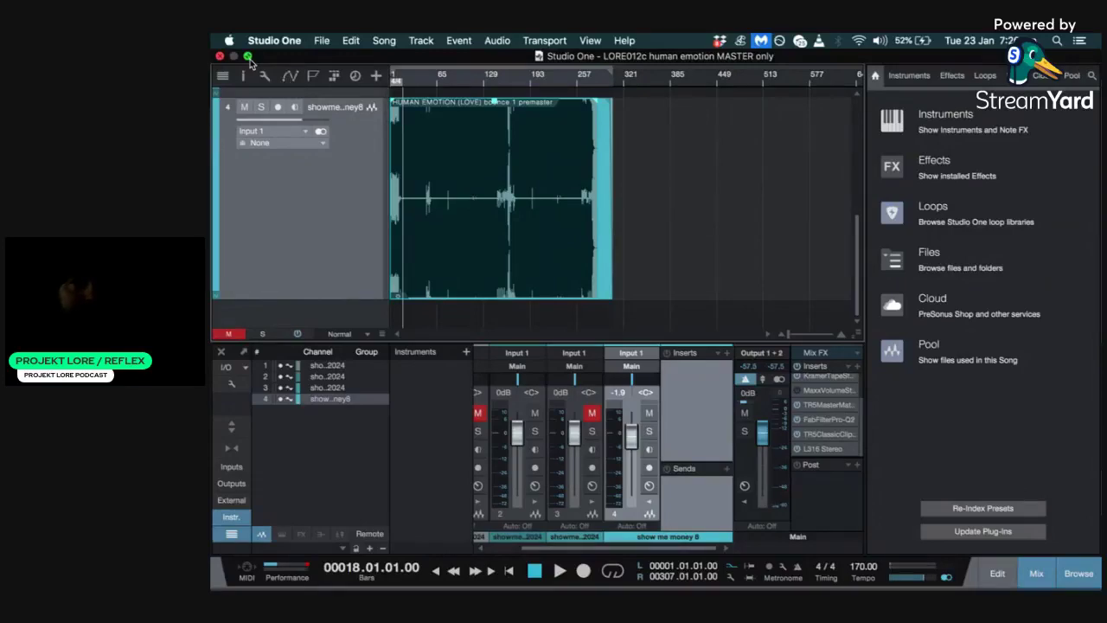
click(248, 57)
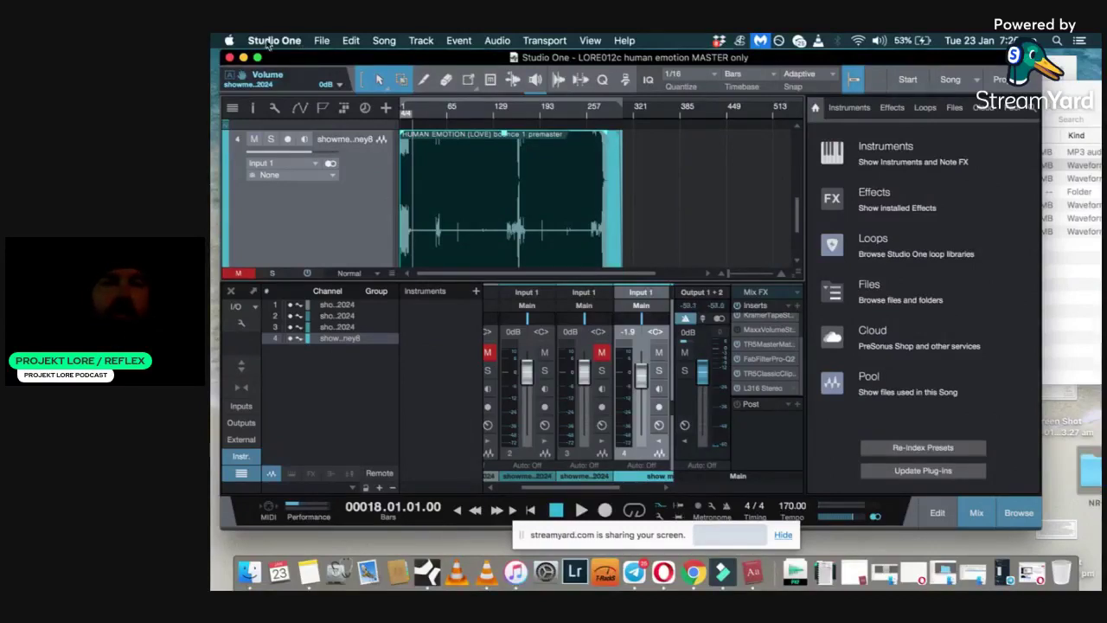
Reposition the song window on the desktop and enlarge the timeline around the premaster section starting at bar 17
mouse_move(292, 59)
mouse_down()
mouse_move(310, 68)
mouse_move(309, 58)
mouse_up()
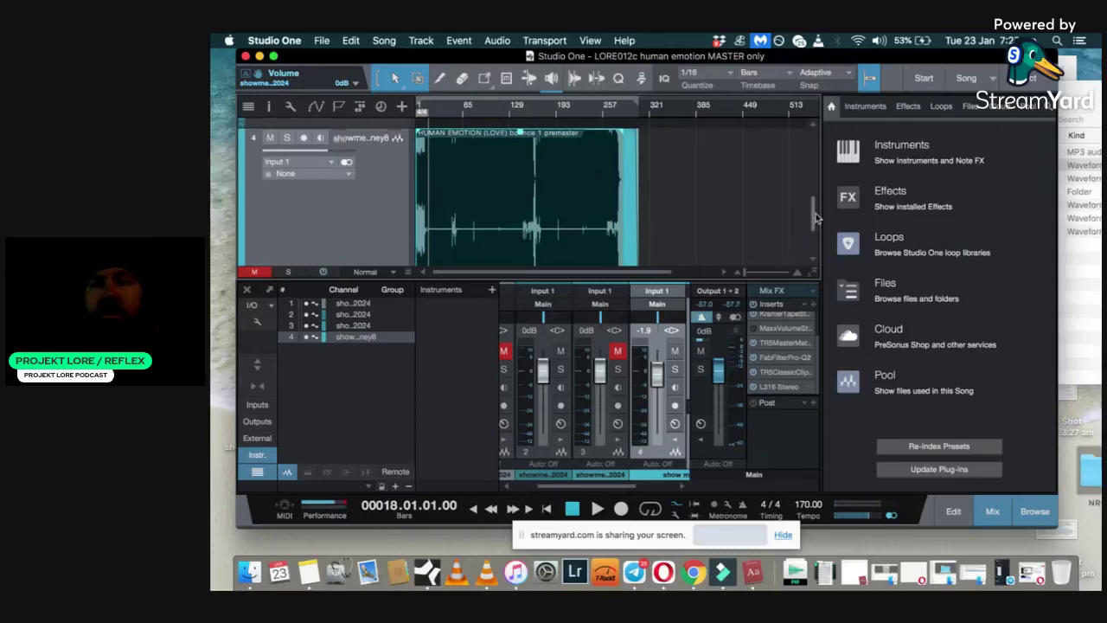
scroll(816, 221, down, 3)
drag(821, 171, 819, 252)
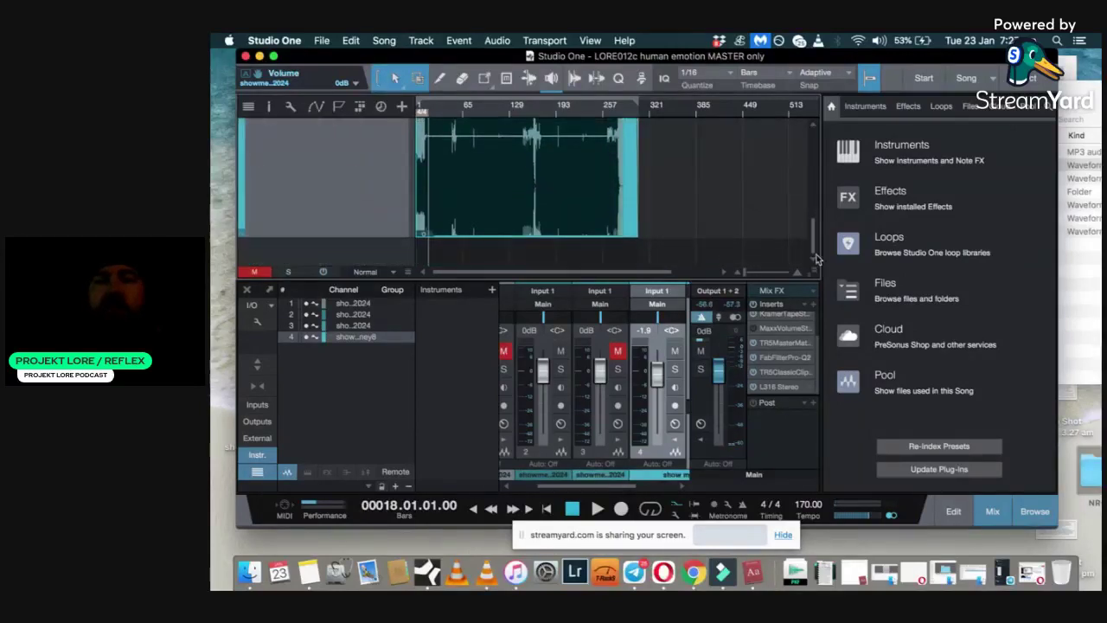
click(751, 273)
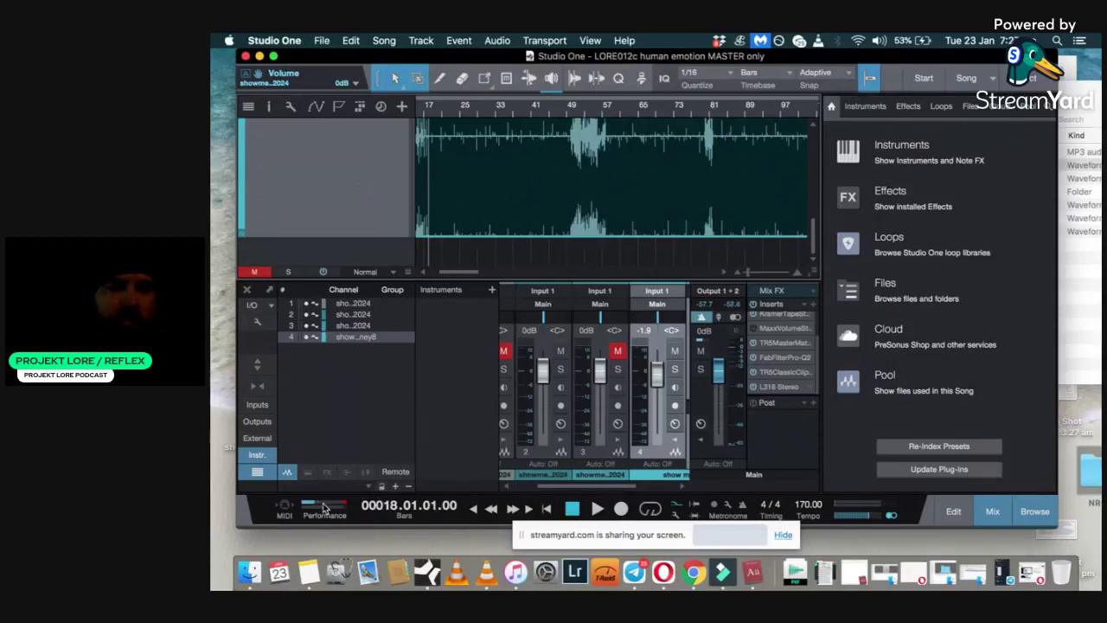
drag(509, 57, 521, 64)
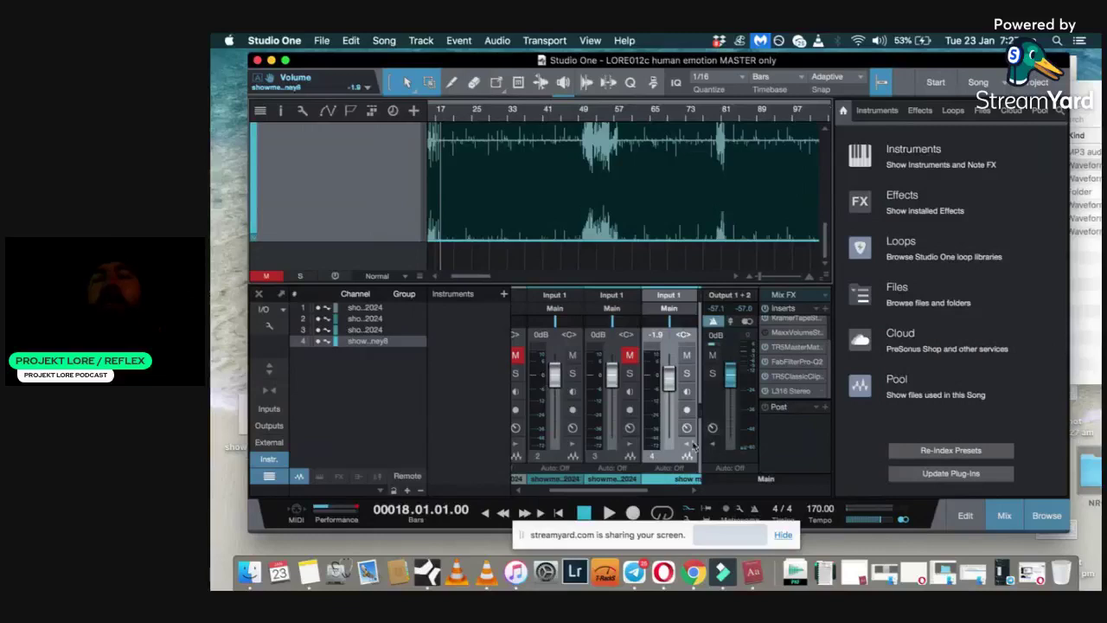
Switch to the StreamYard studio in Opera, make it full screen, and take the shared screen off the live stream
click(663, 575)
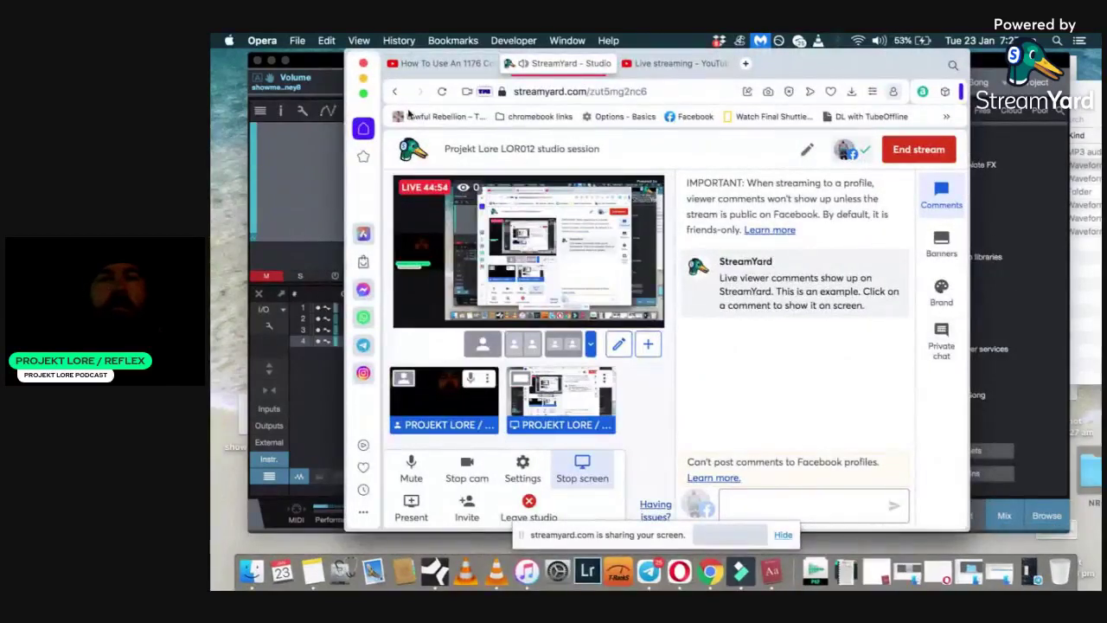
click(364, 93)
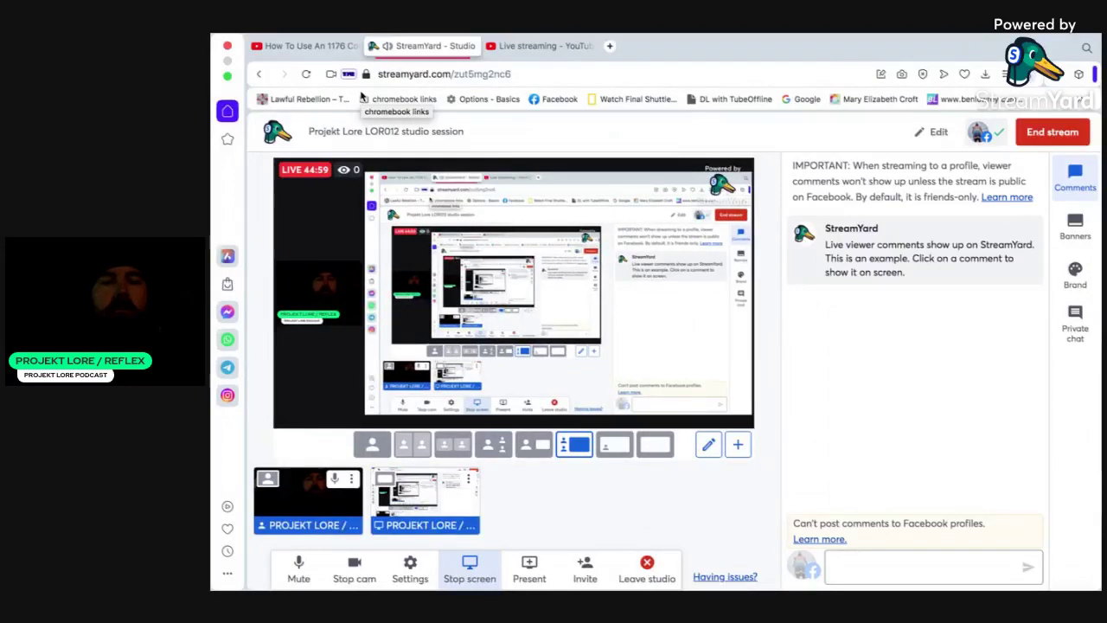
click(407, 503)
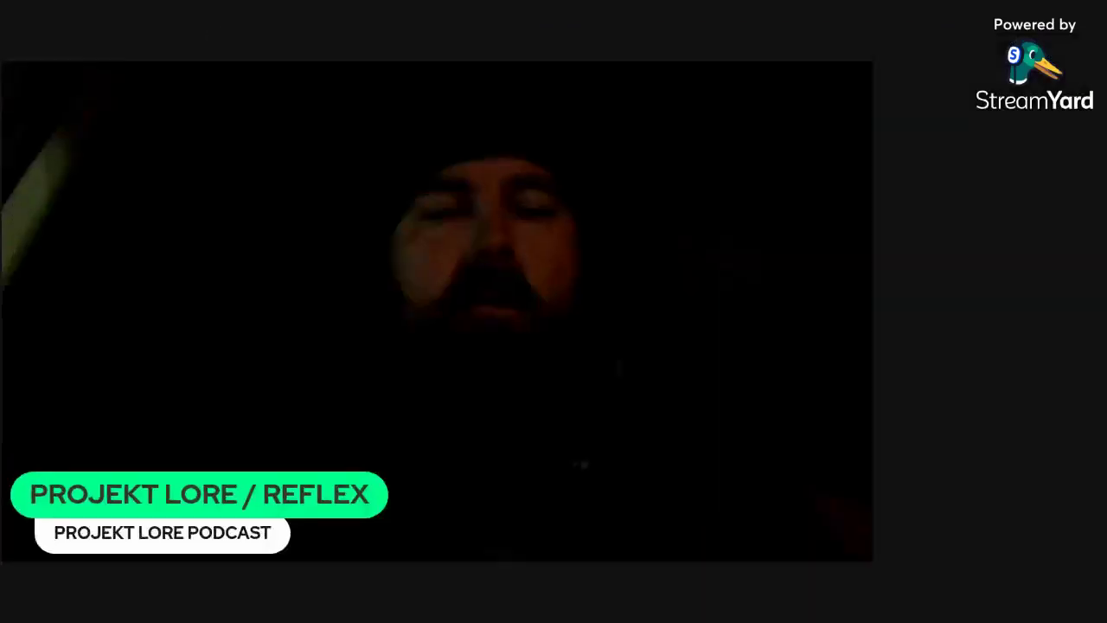